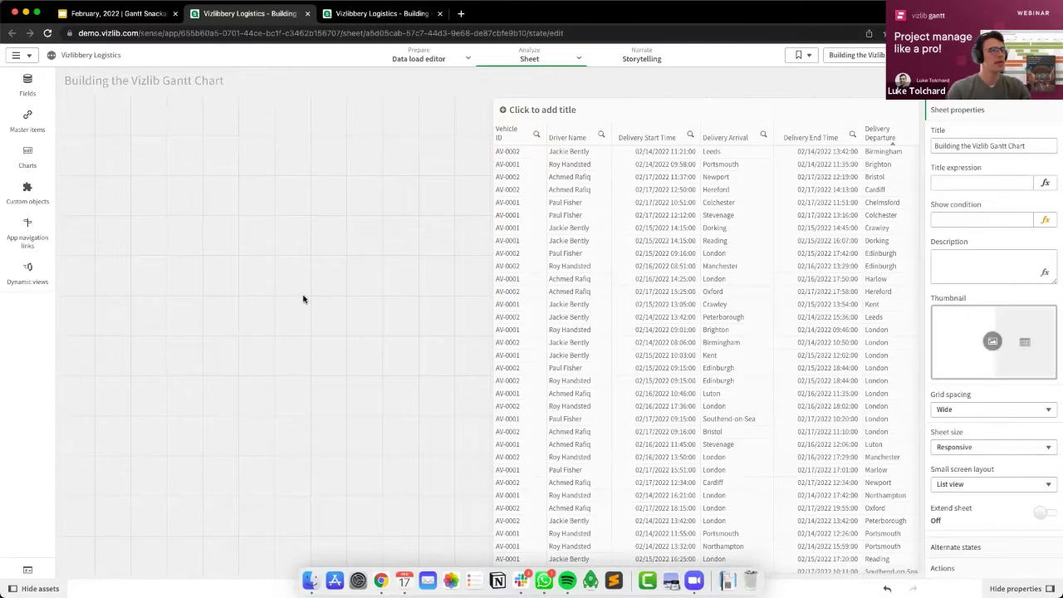
Add a Vizlib Gantt object to the empty sheet area beside the delivery table.
click(649, 152)
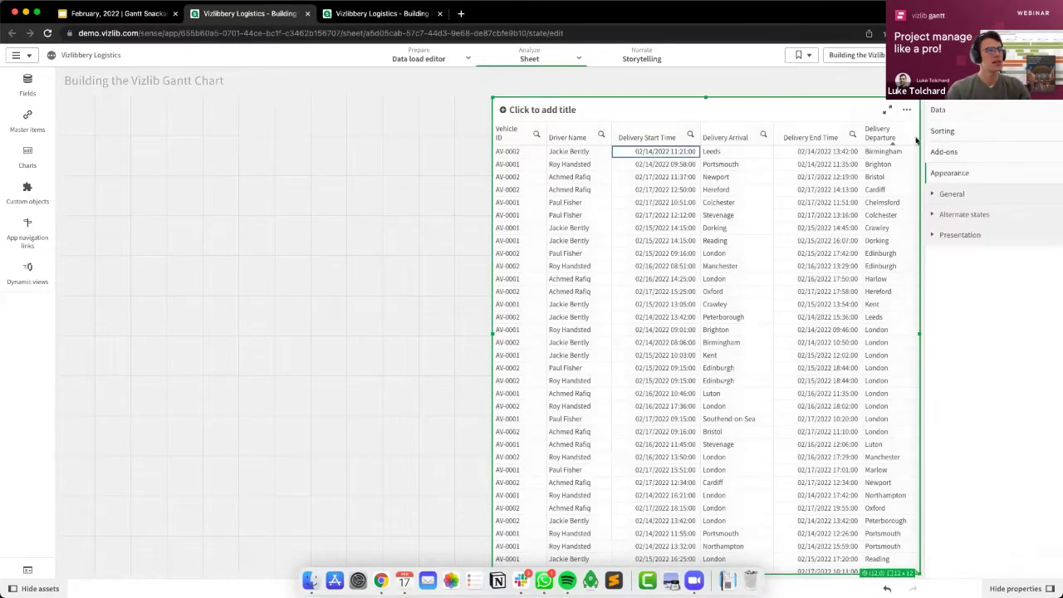
click(831, 151)
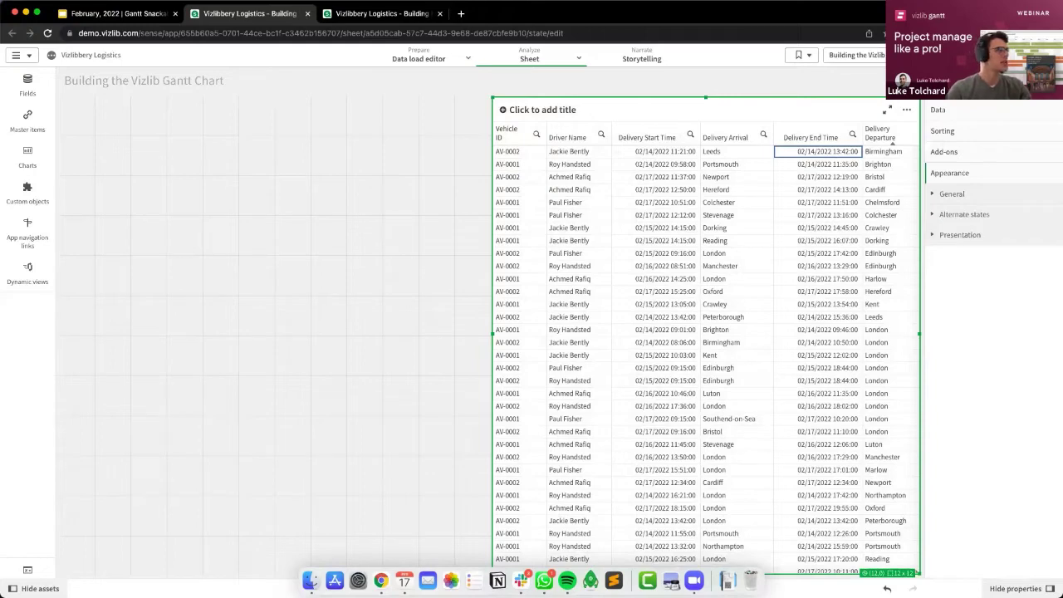
click(27, 192)
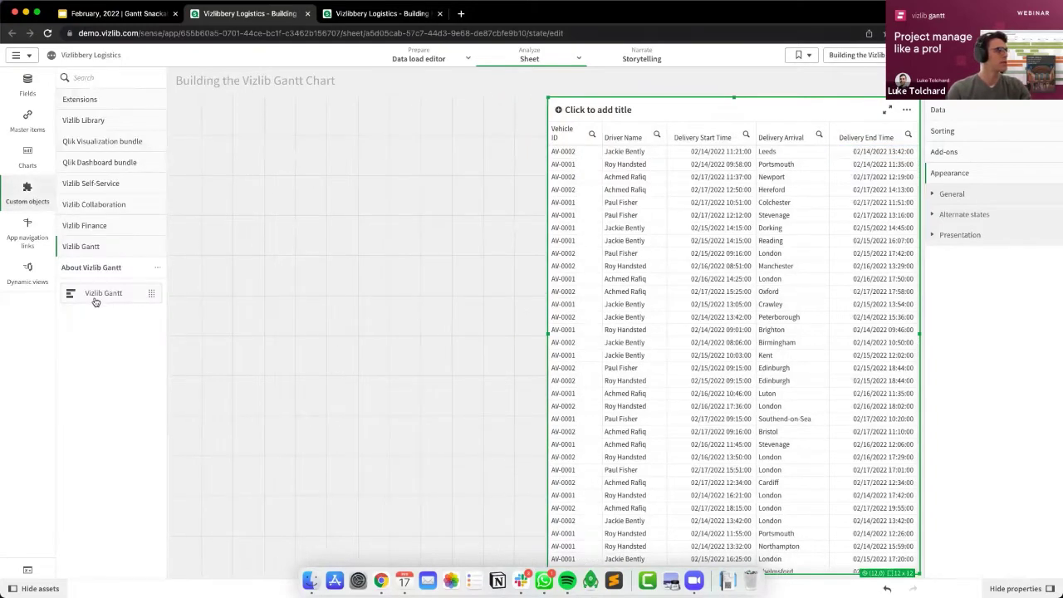
drag(94, 296, 326, 309)
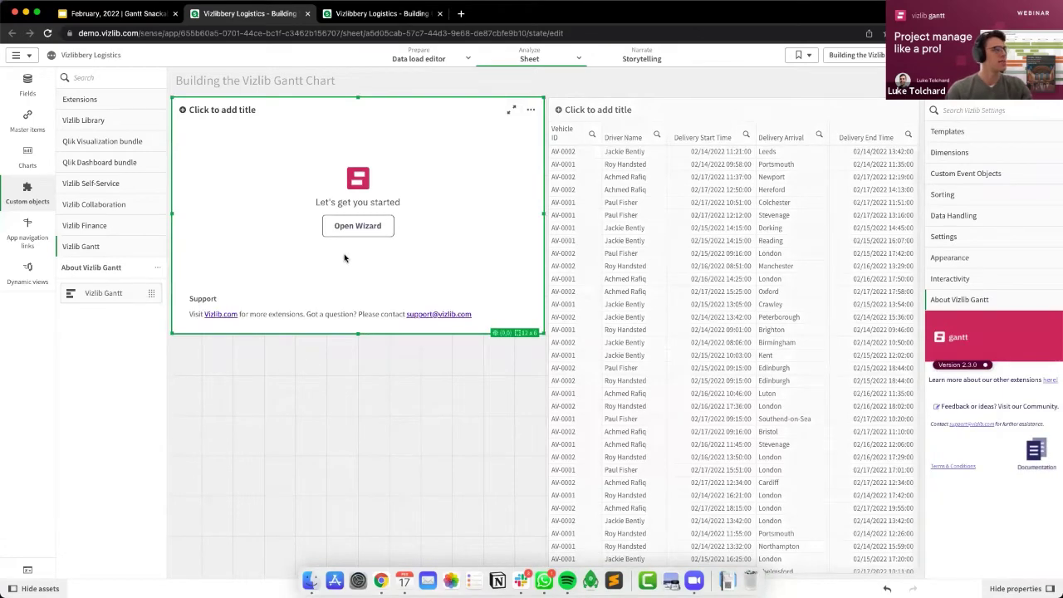
click(356, 226)
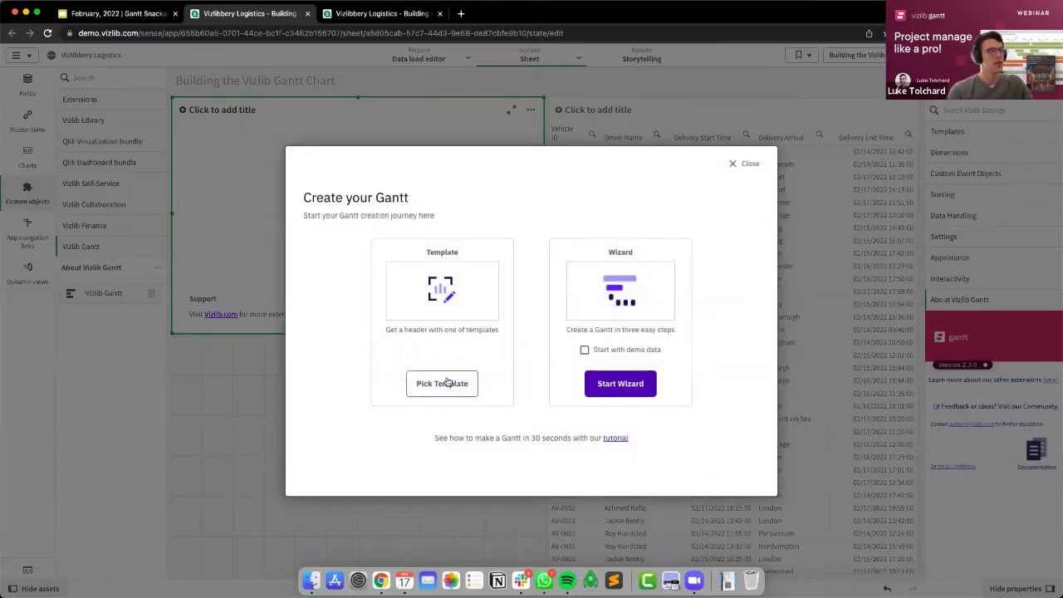
click(447, 382)
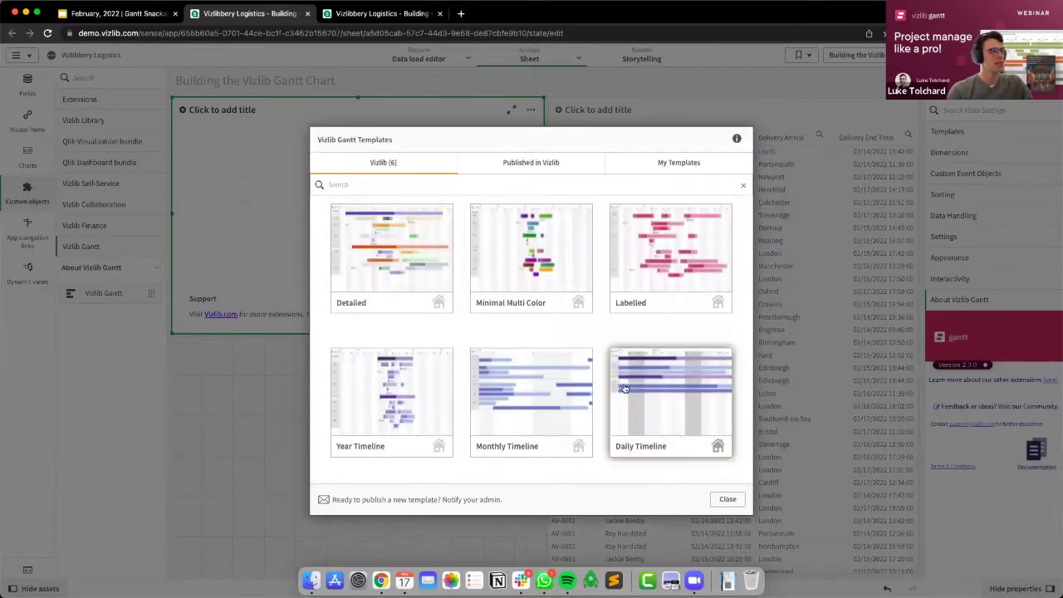
click(409, 250)
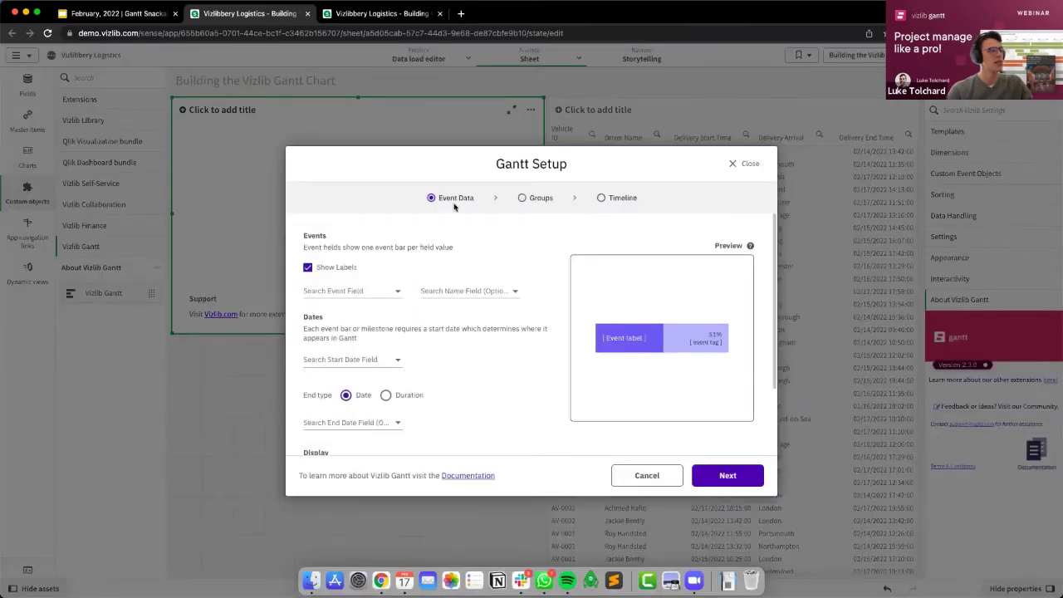
click(735, 166)
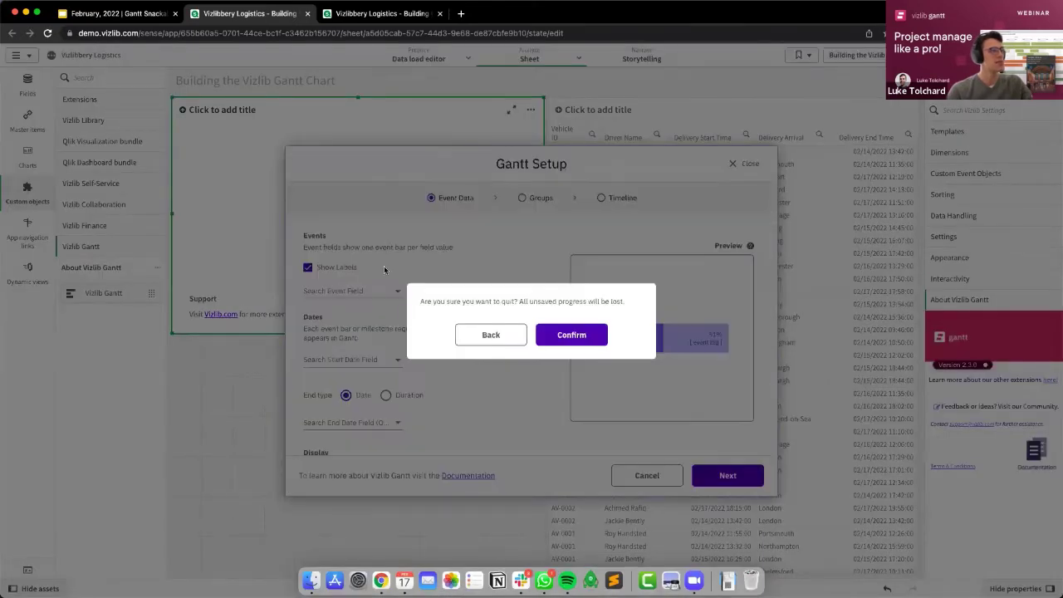
click(554, 340)
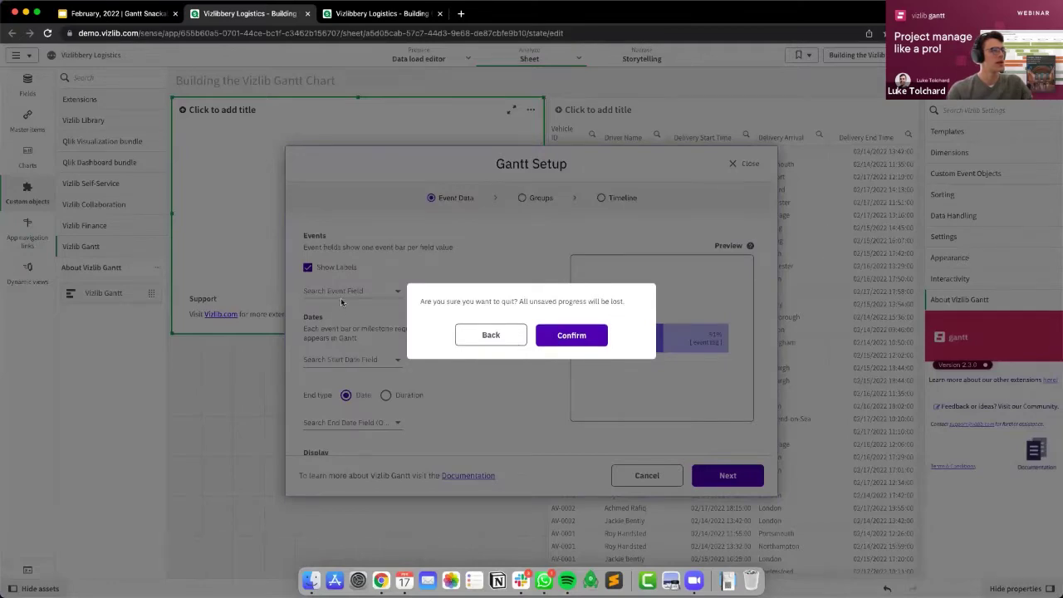
Start the Gantt setup wizard without demo data and set the event field to Delivery Arrival.
click(357, 230)
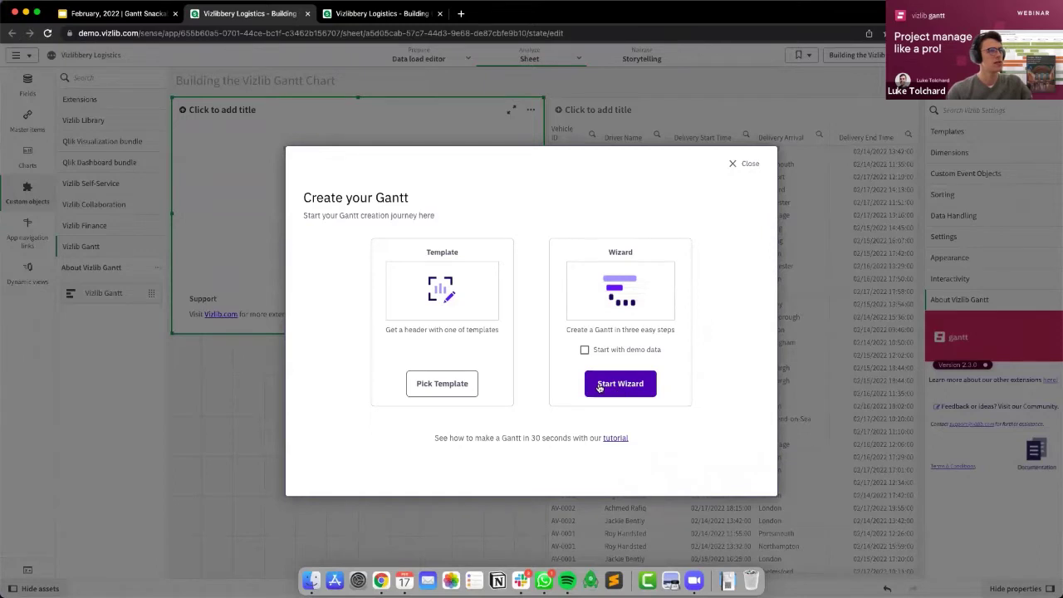
click(600, 386)
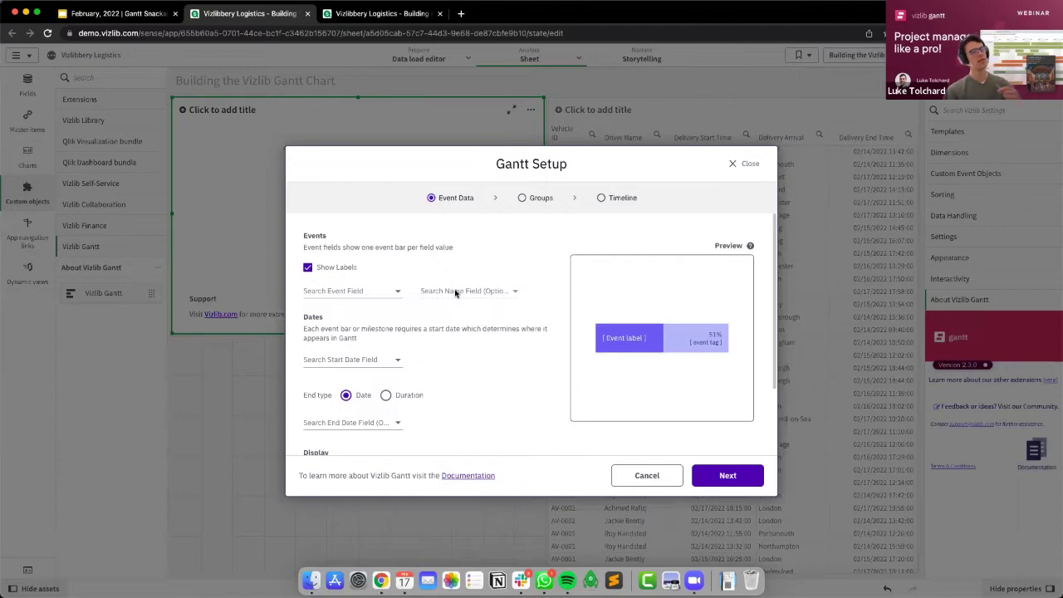
click(352, 291)
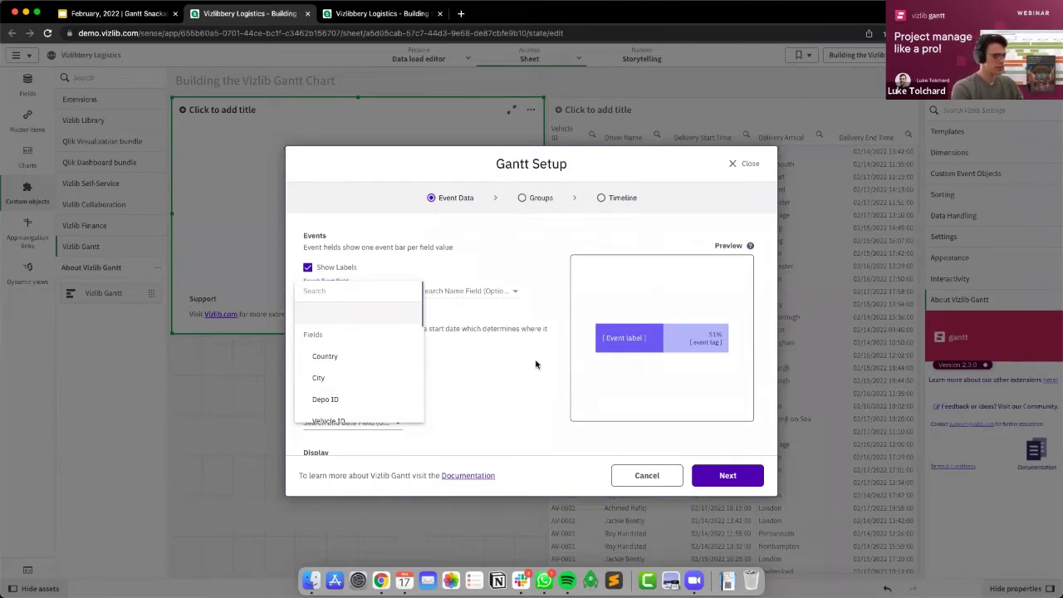
text(arr)
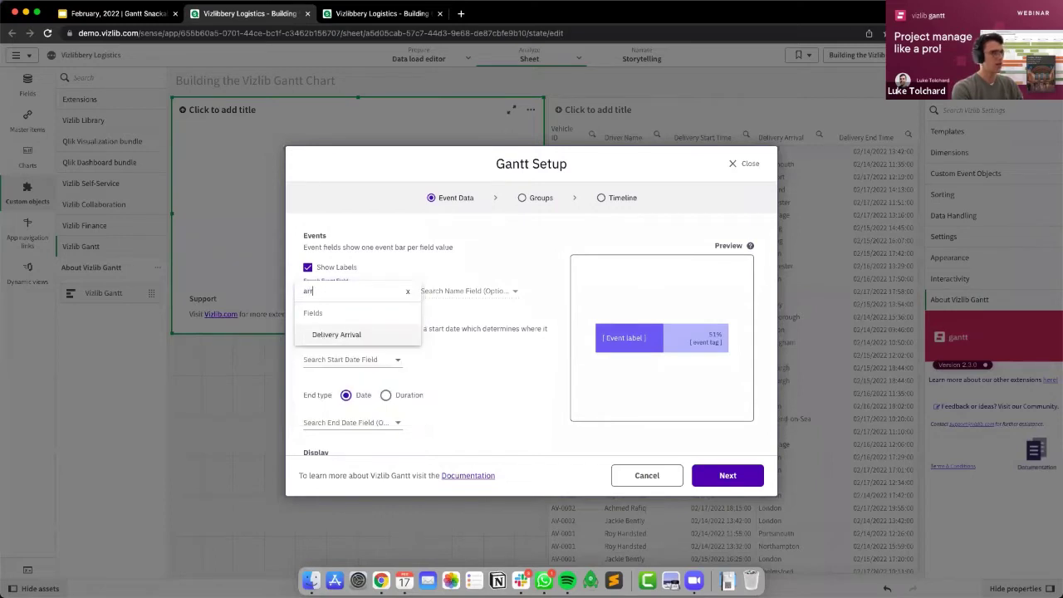
key(Return)
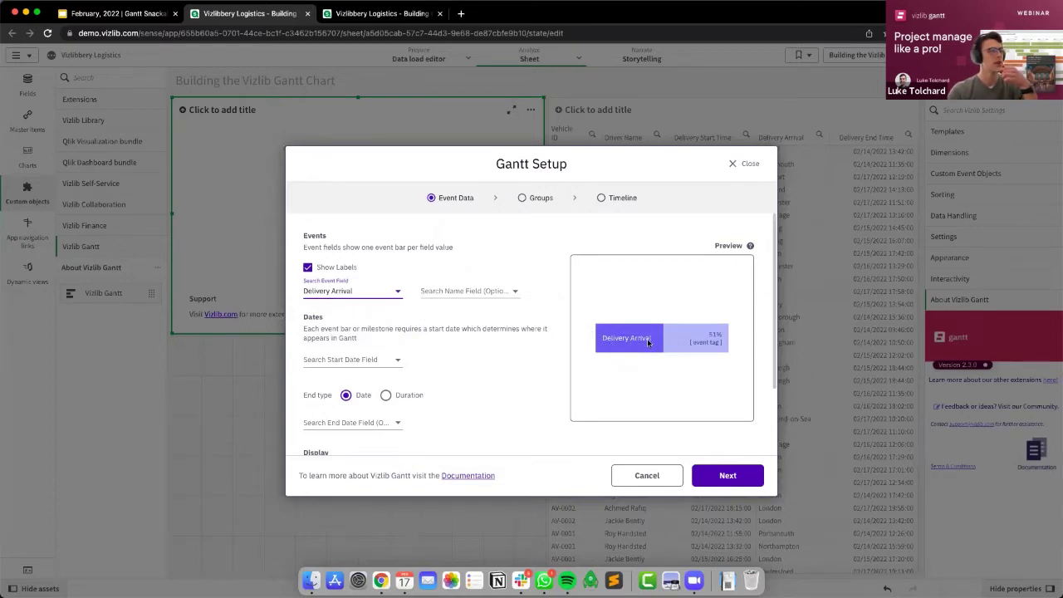
Examine the fields offered for the optional event name without choosing one.
click(449, 294)
click(527, 263)
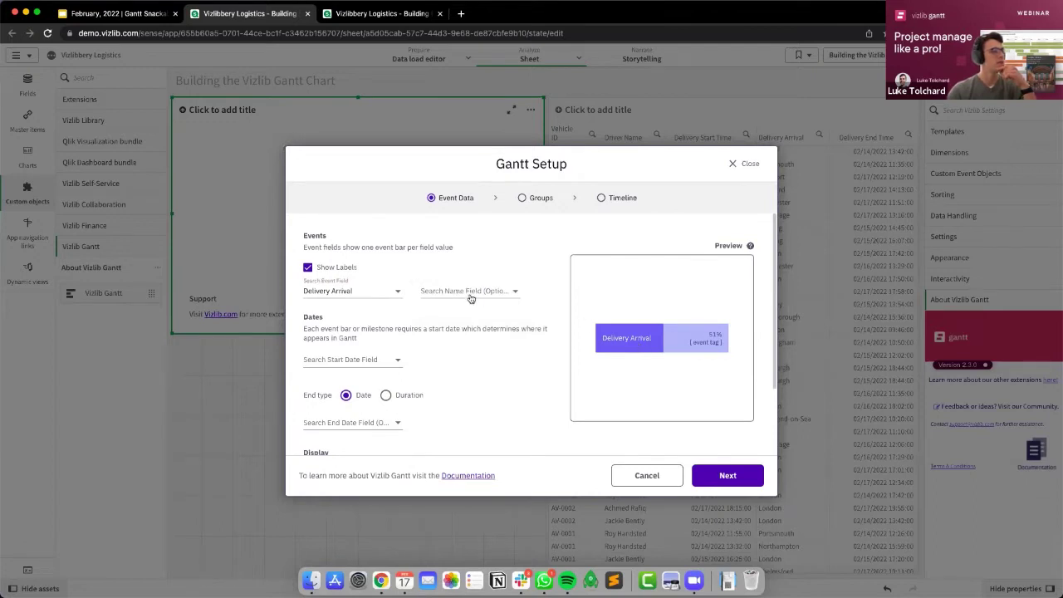
click(470, 297)
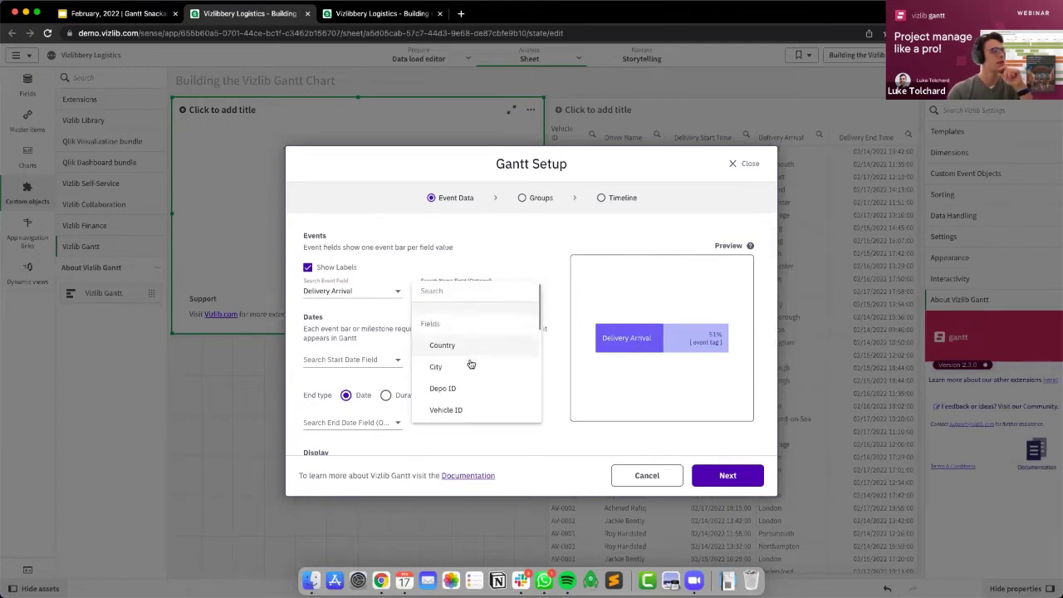
scroll(471, 364, down, 10)
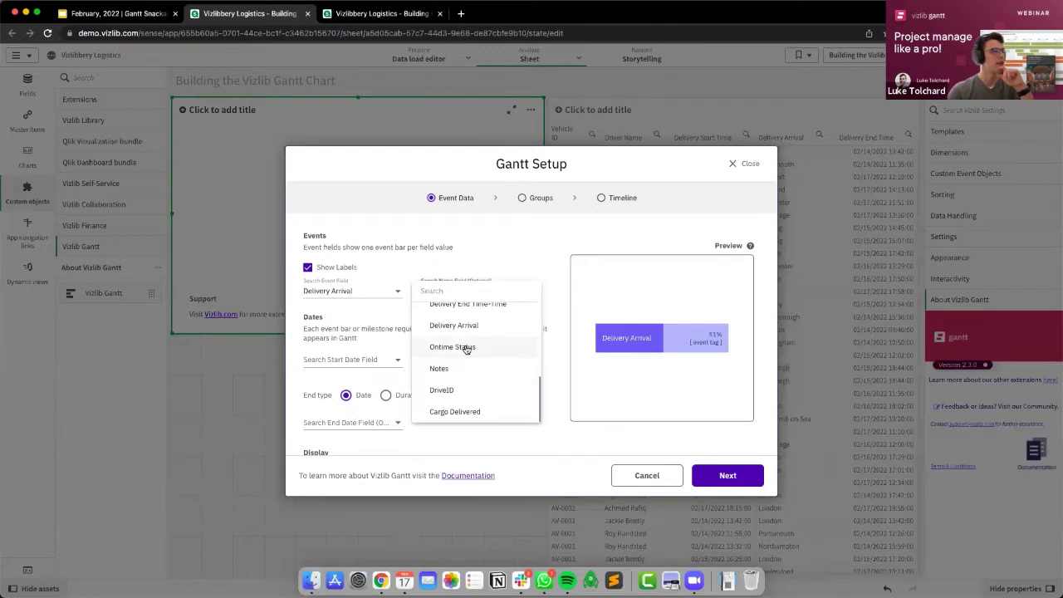
scroll(467, 350, up, 1)
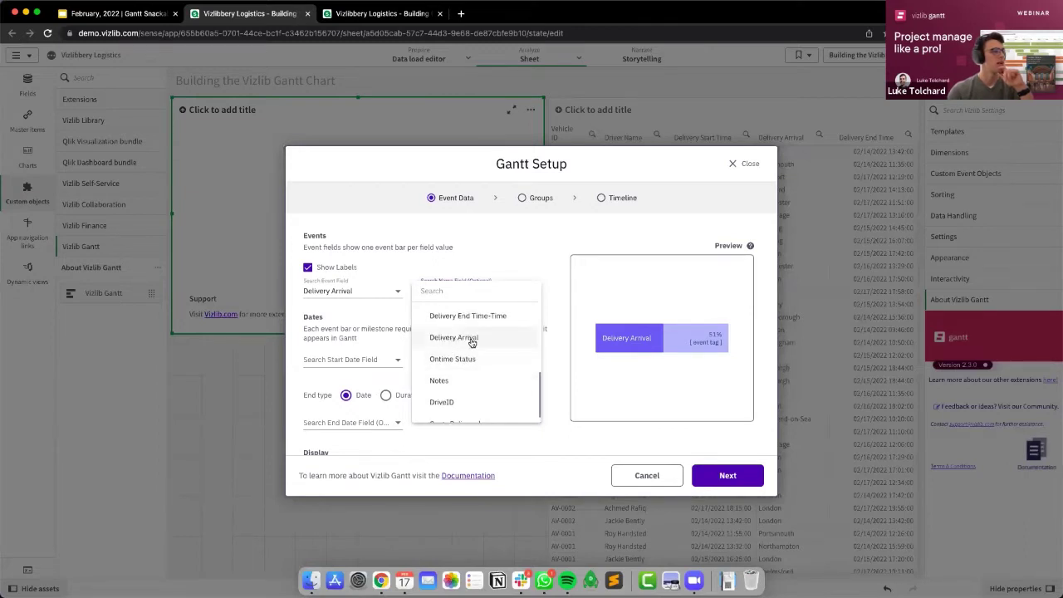
scroll(478, 341, up, 1)
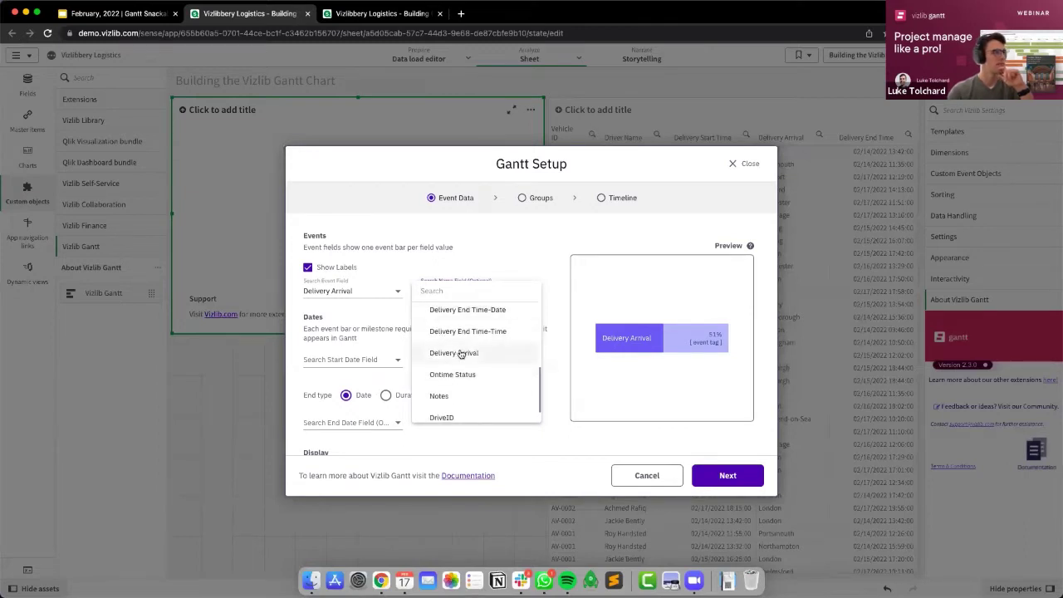
scroll(465, 356, up, 5)
scroll(465, 366, down, 5)
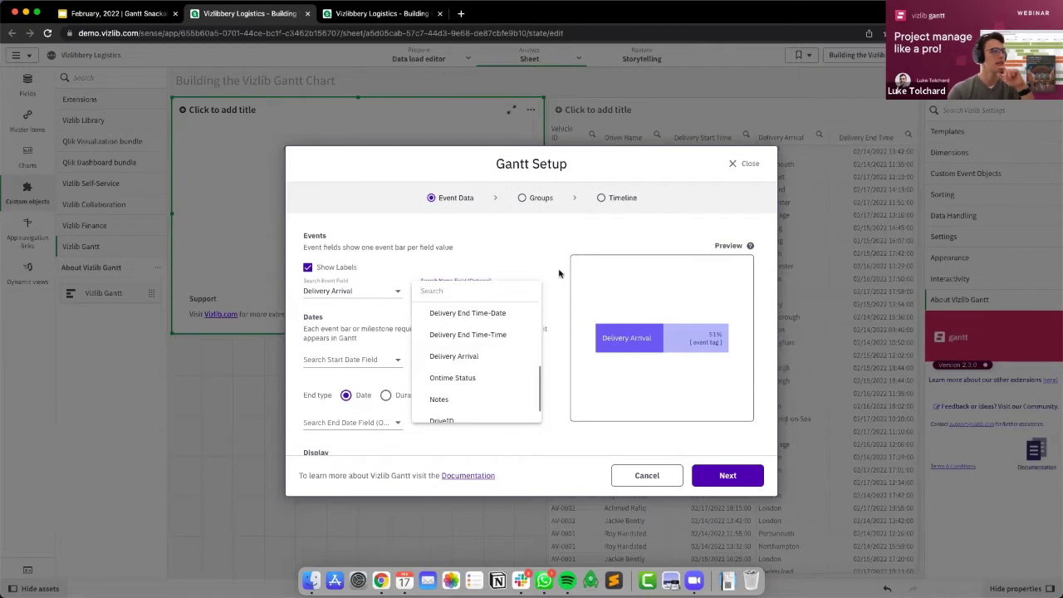
click(555, 290)
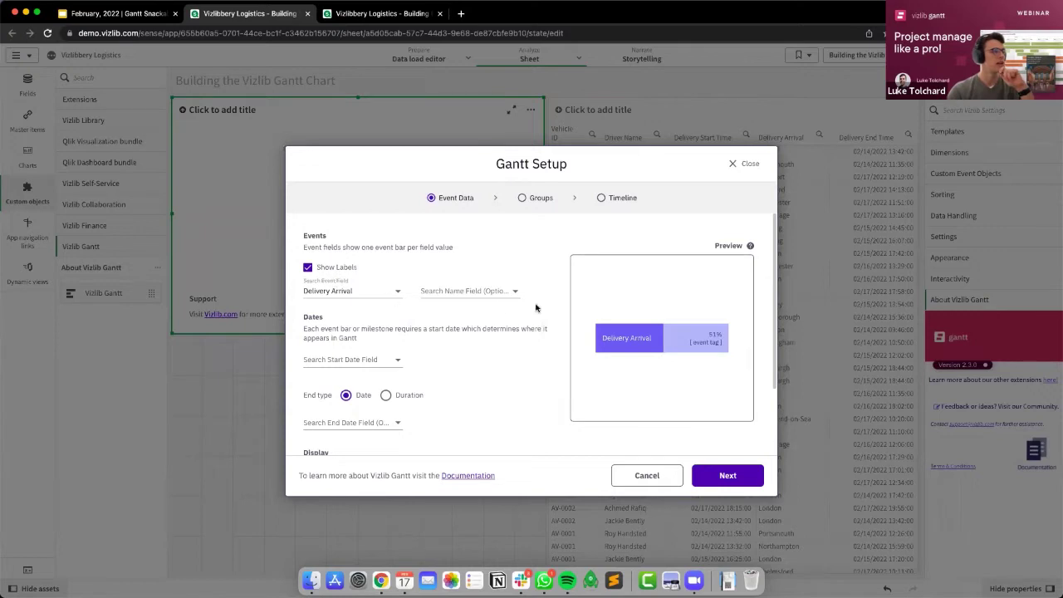
click(458, 290)
Set the start date field of the Gantt events to Delivery Start Time.
scroll(557, 272, down, 3)
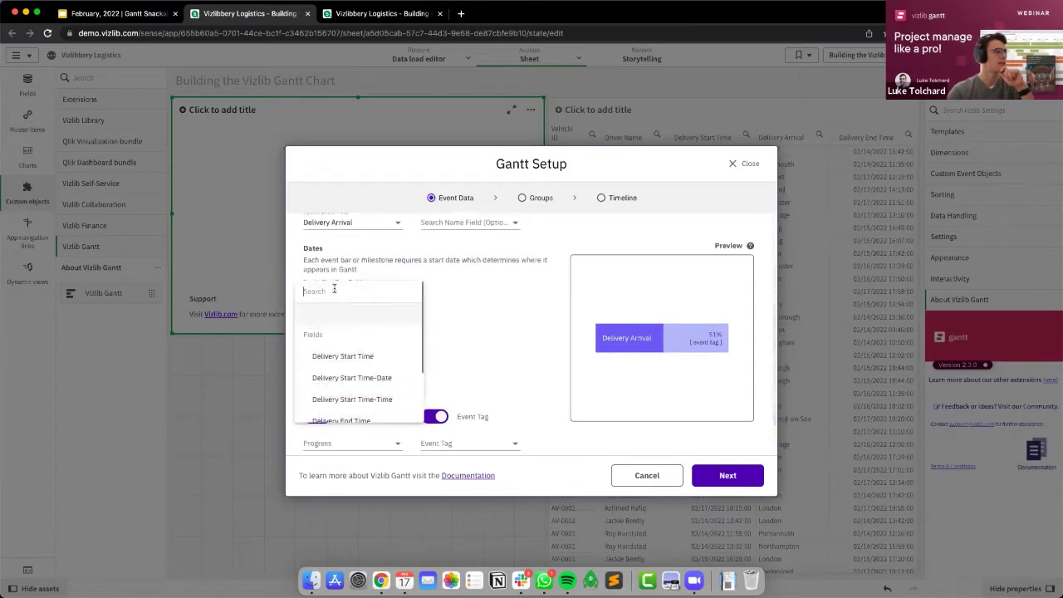
click(337, 292)
scroll(370, 364, down, 2)
scroll(370, 365, up, 2)
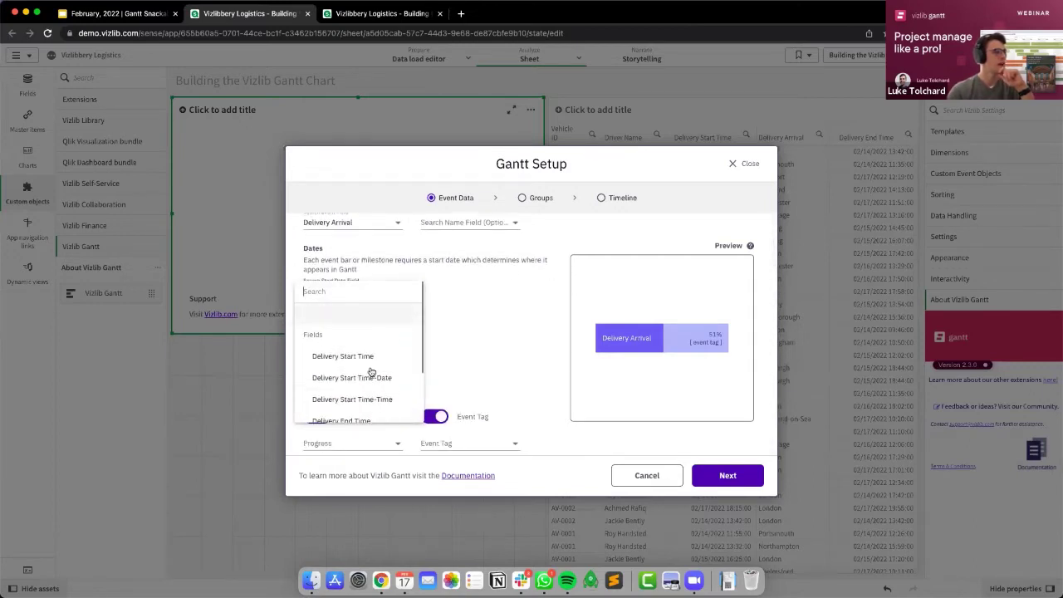
scroll(371, 369, down, 2)
scroll(371, 372, up, 2)
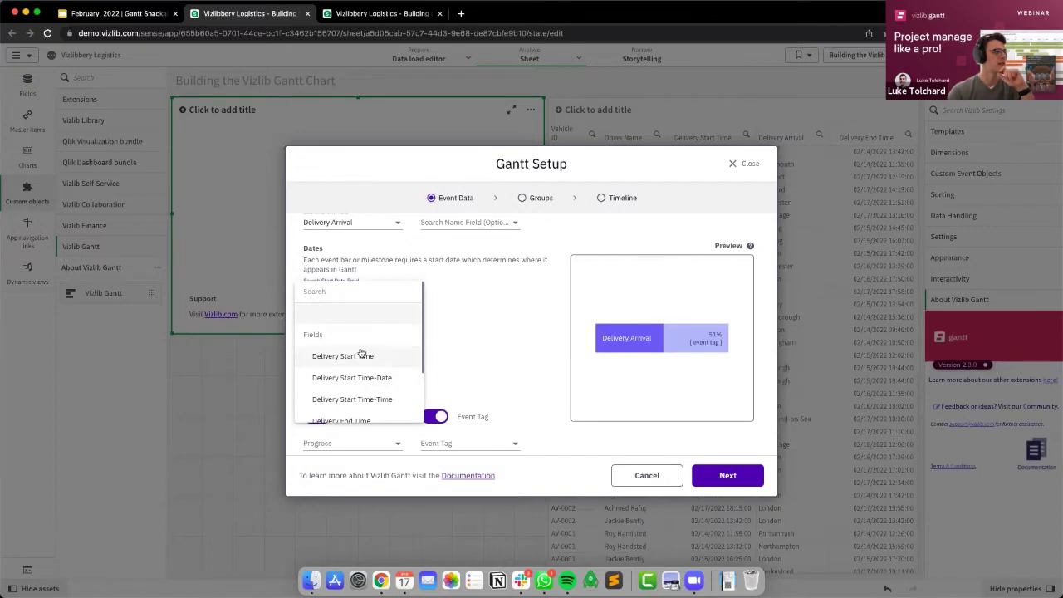
scroll(374, 356, down, 2)
scroll(375, 354, up, 1)
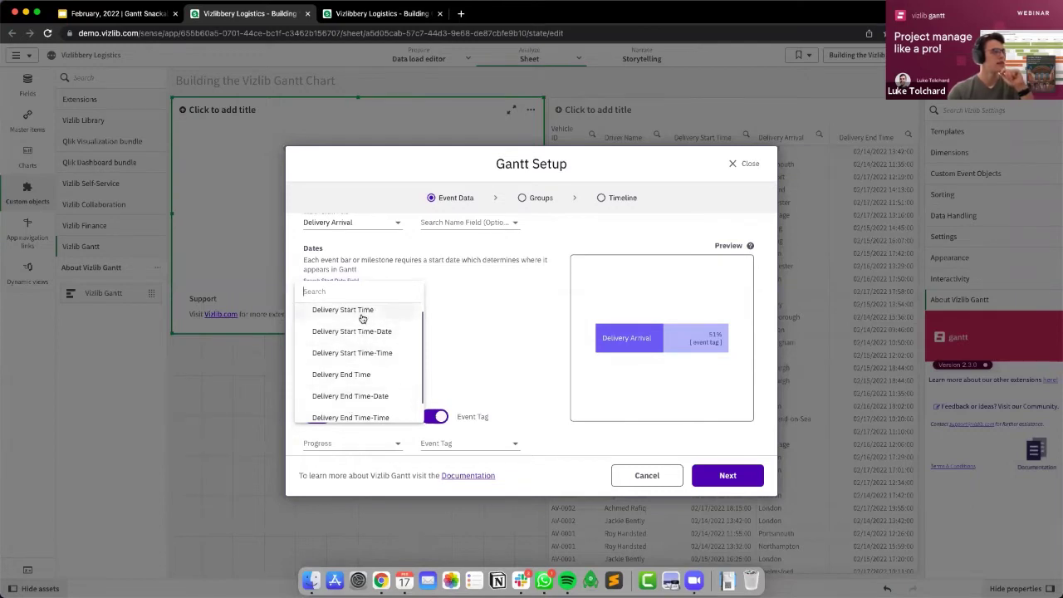
click(360, 311)
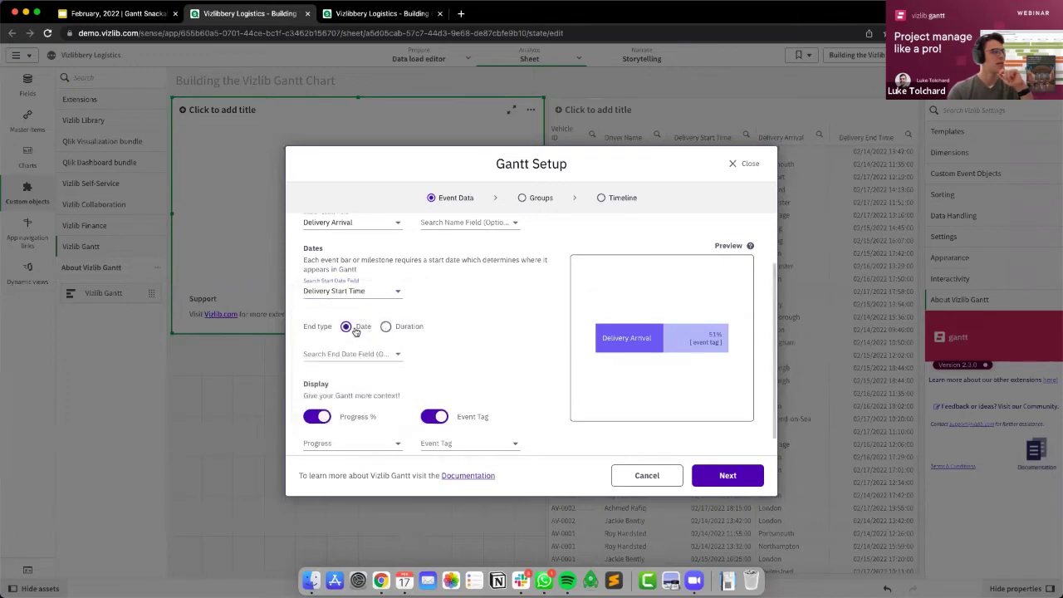
Use Date as the end type and set the end date field to Delivery End Time.
click(388, 328)
click(346, 326)
click(354, 355)
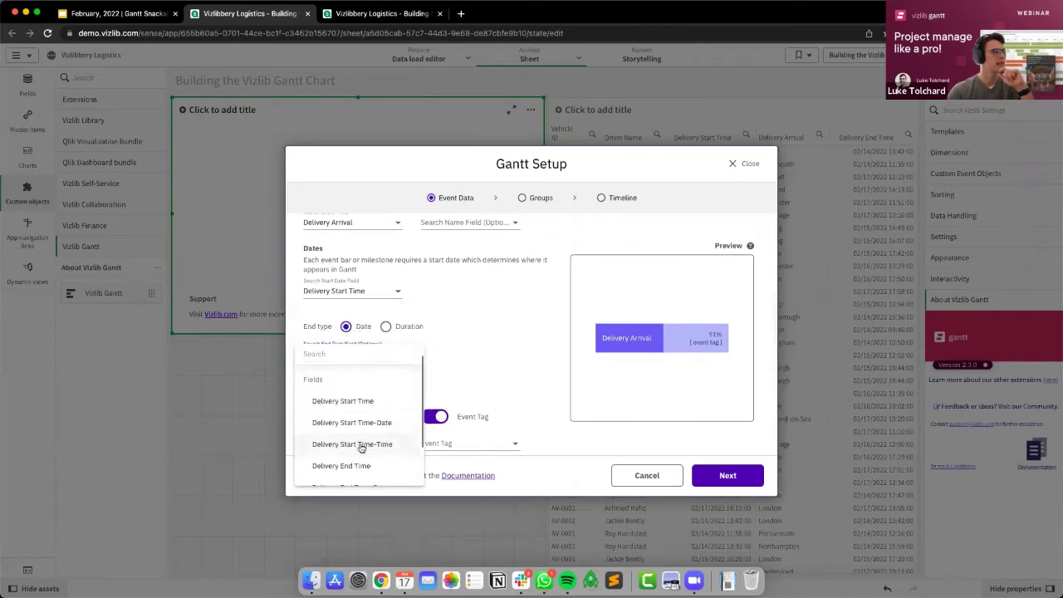
click(352, 465)
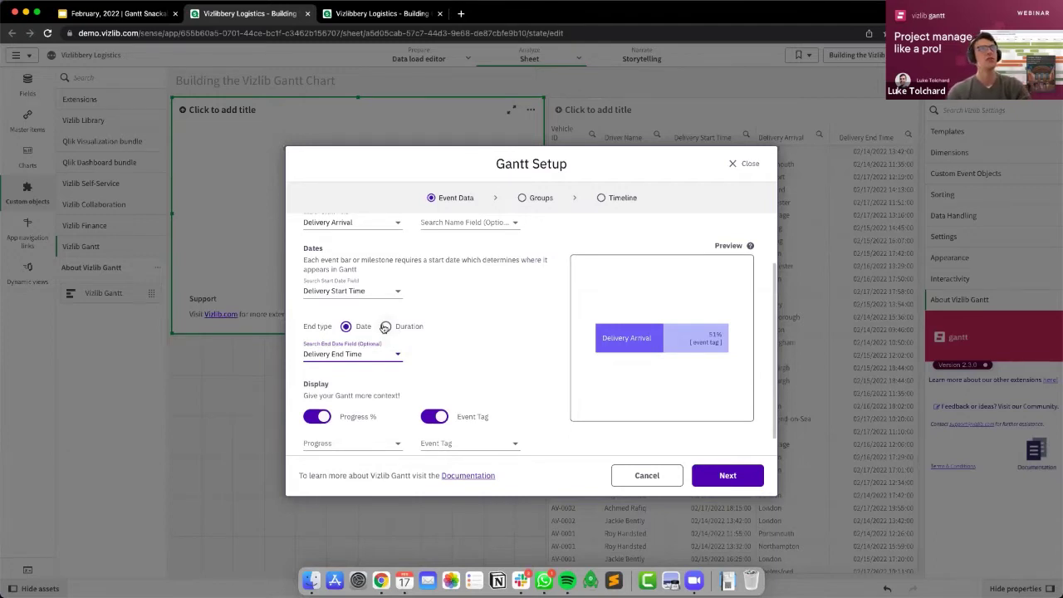
Switch the event end type to Duration and back to Date.
click(390, 326)
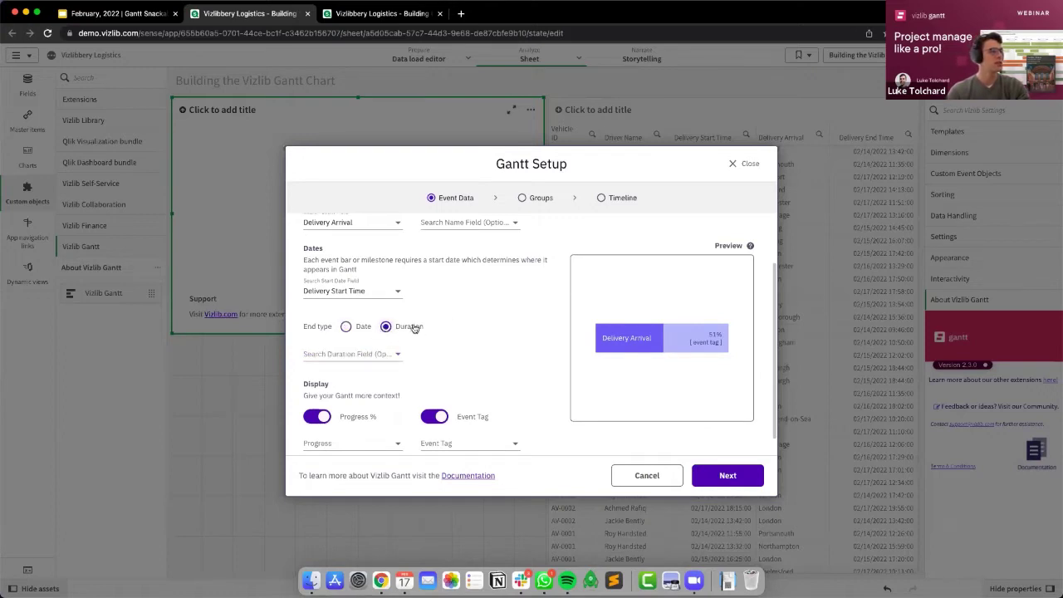
click(346, 327)
scroll(536, 334, down, 1)
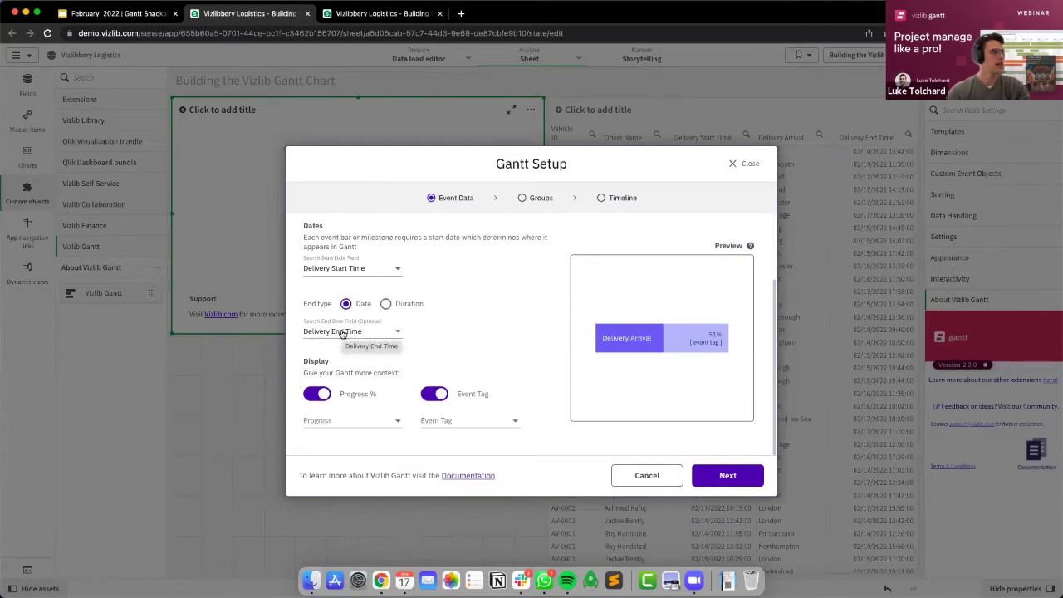
scroll(357, 308, up, 1)
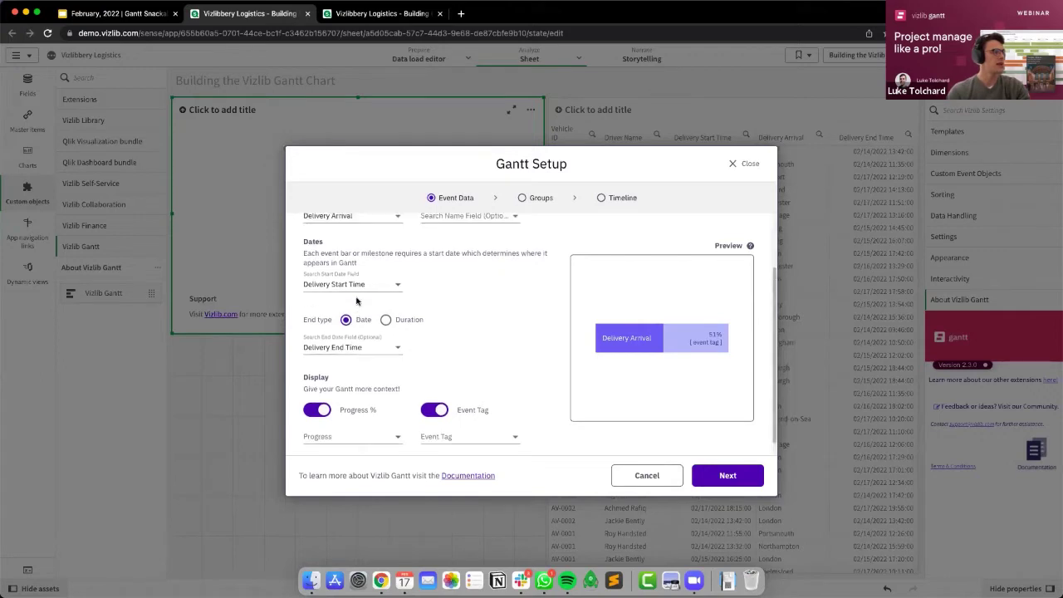
Turn off the Progress % display for the Gantt events, leaving its field empty.
scroll(399, 319, down, 1)
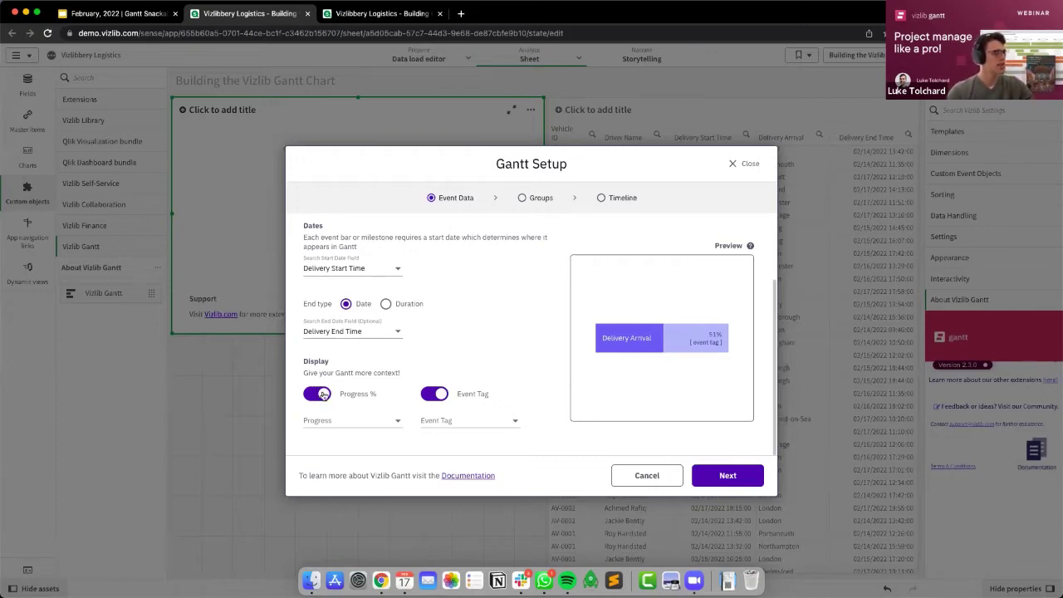
click(318, 423)
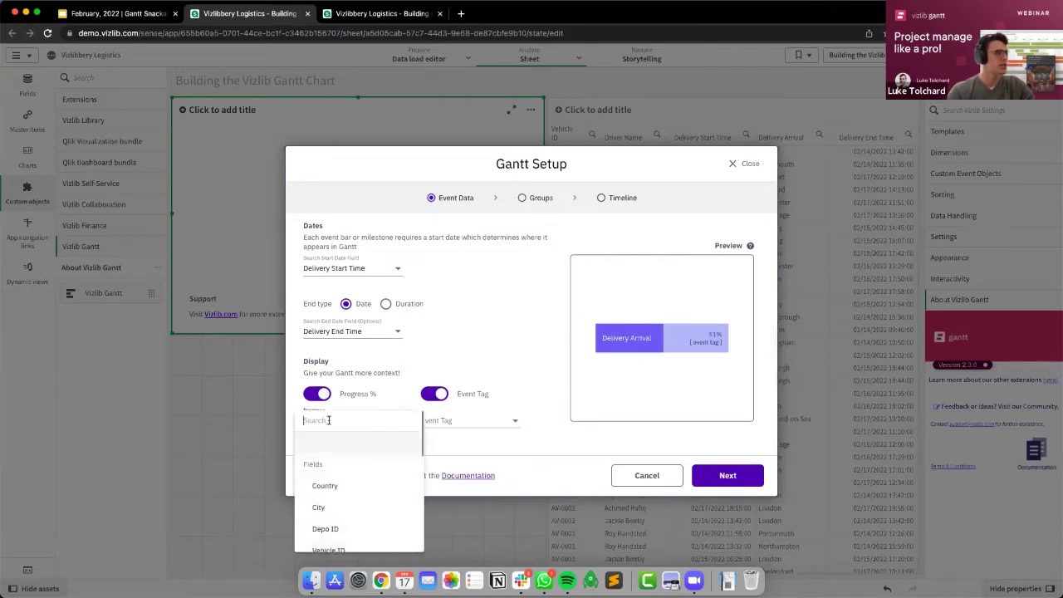
click(322, 394)
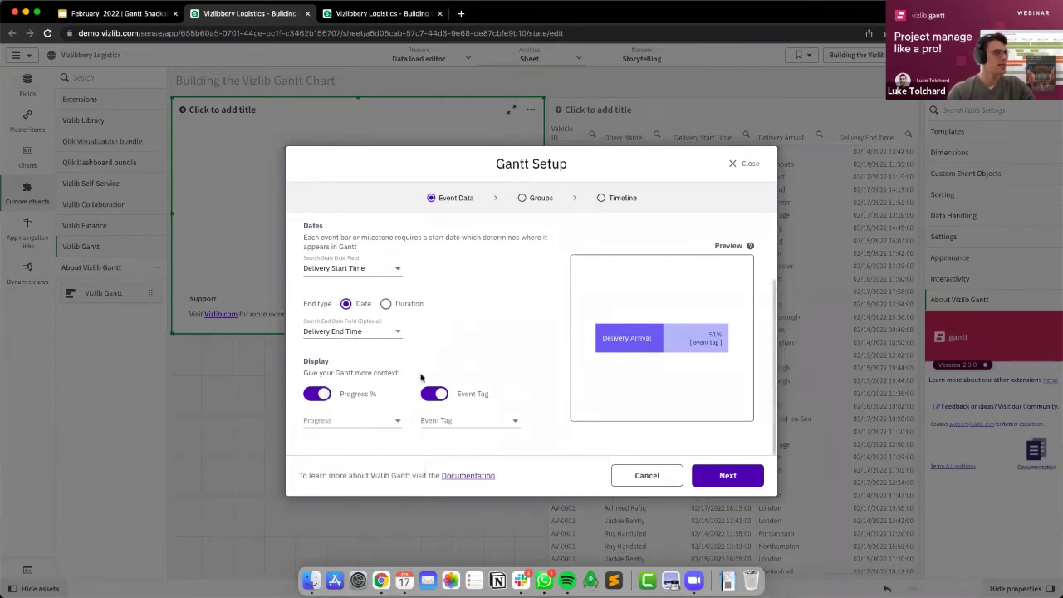
click(314, 395)
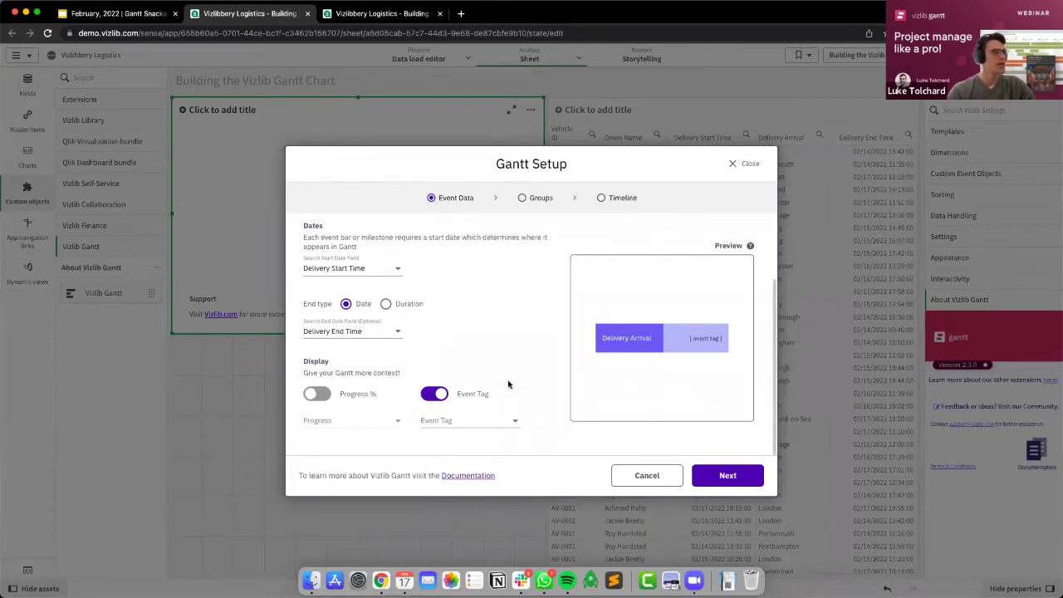
Set the event tag field of the Gantt events to Ontime Status and continue to the Groups stage.
click(466, 420)
scroll(465, 510, down, 5)
scroll(466, 507, down, 5)
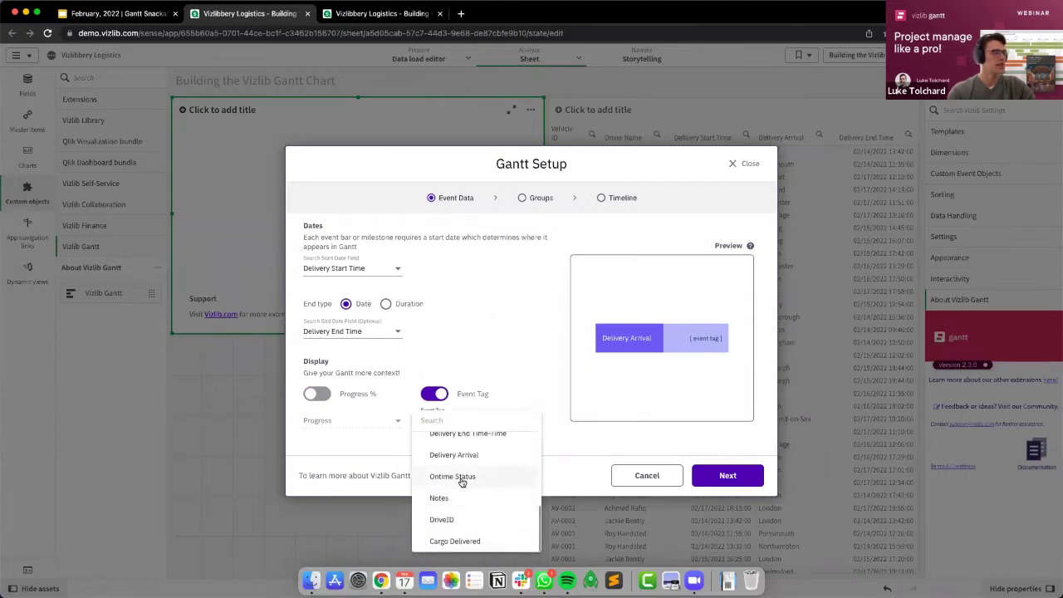
click(453, 477)
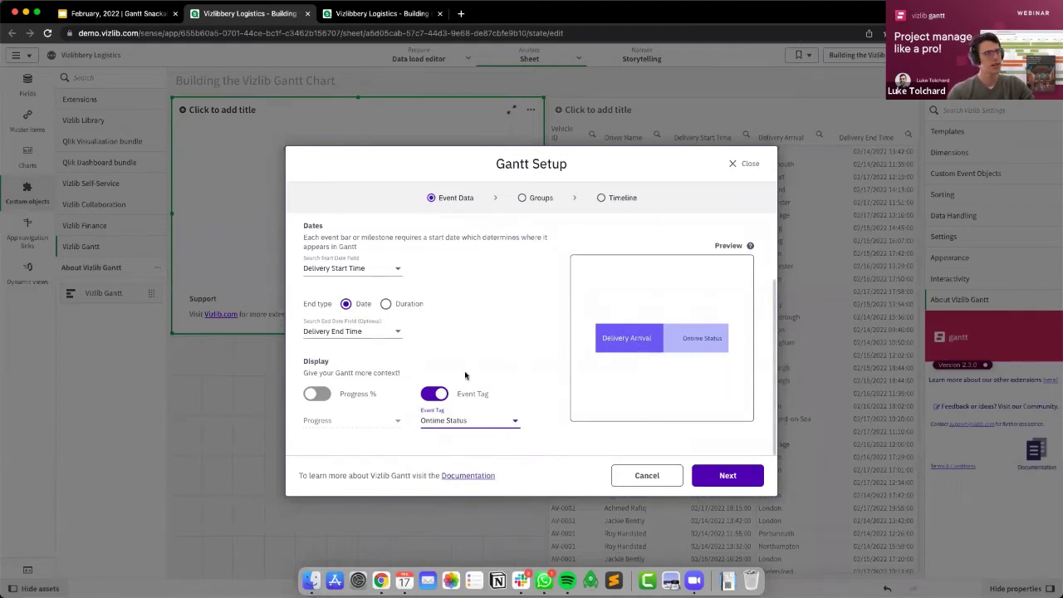
scroll(478, 369, up, 2)
scroll(478, 369, down, 3)
scroll(490, 350, up, 1)
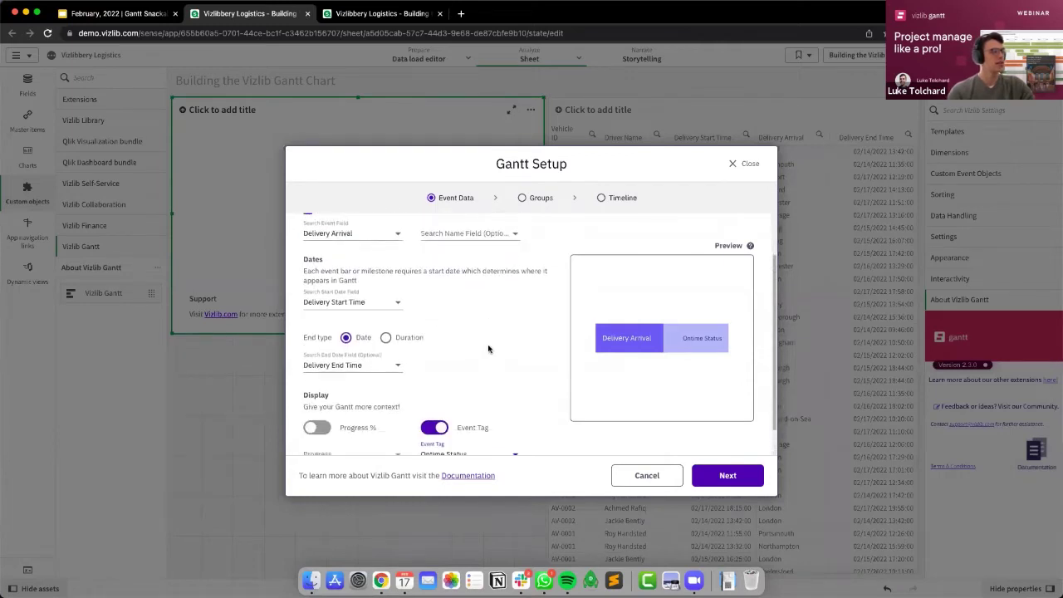
click(718, 477)
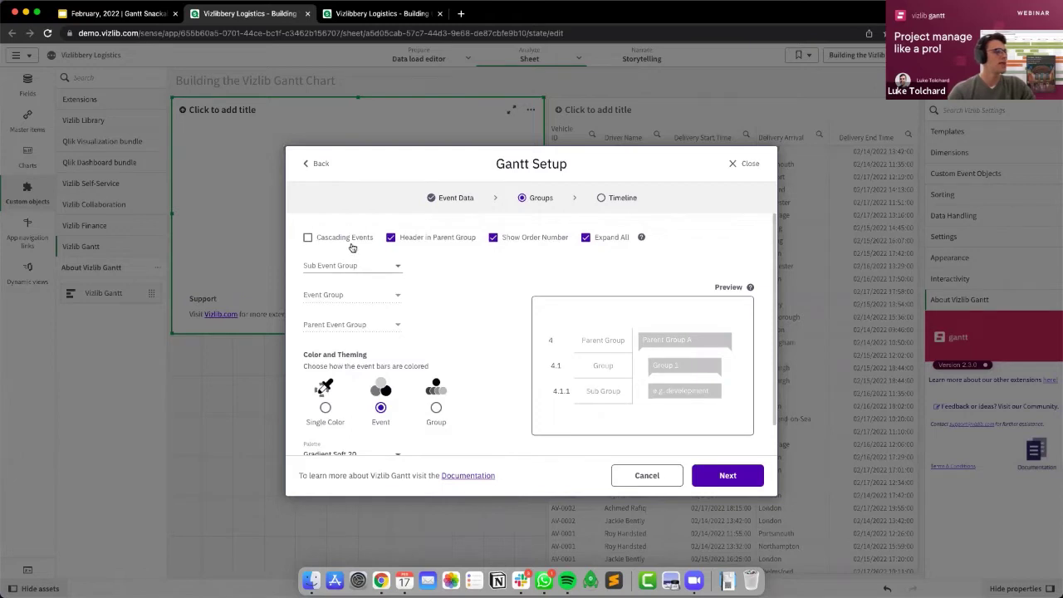
Switch Cascading Events on and back off to compare the group previews, leaving the sub event group empty.
click(306, 238)
click(307, 239)
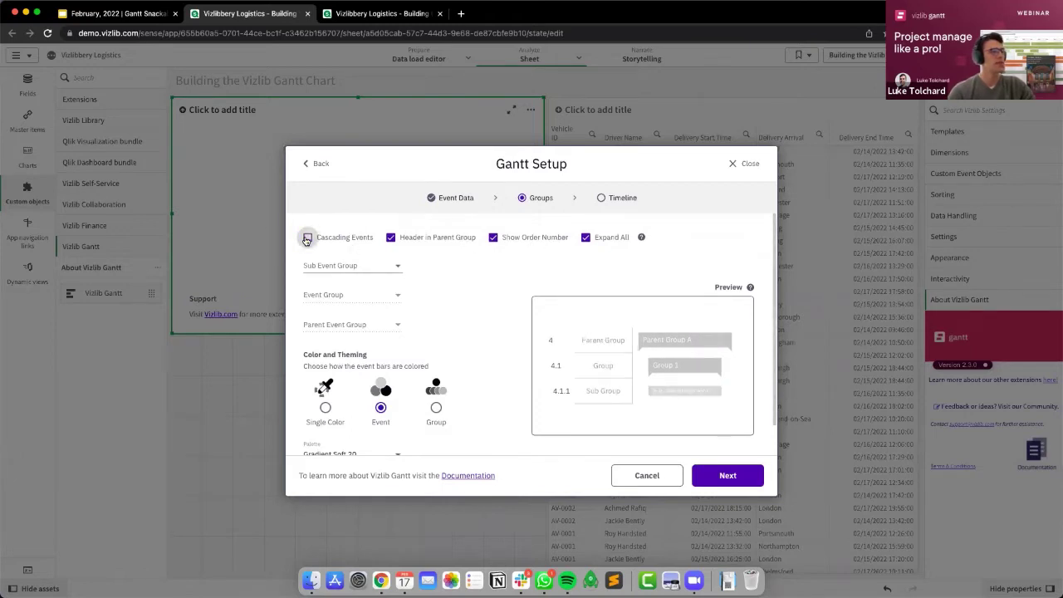
click(309, 239)
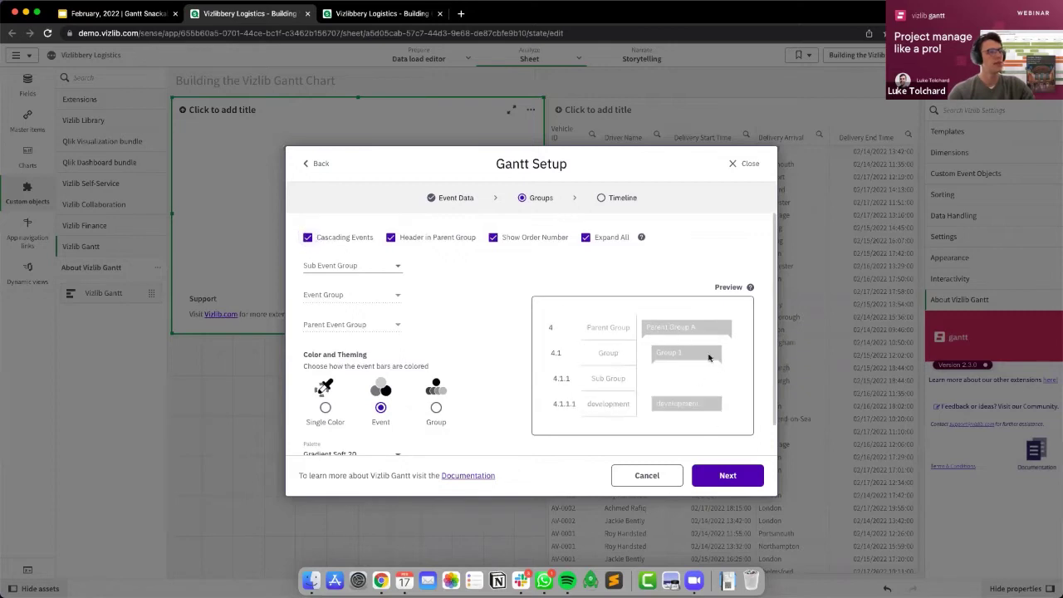
click(307, 238)
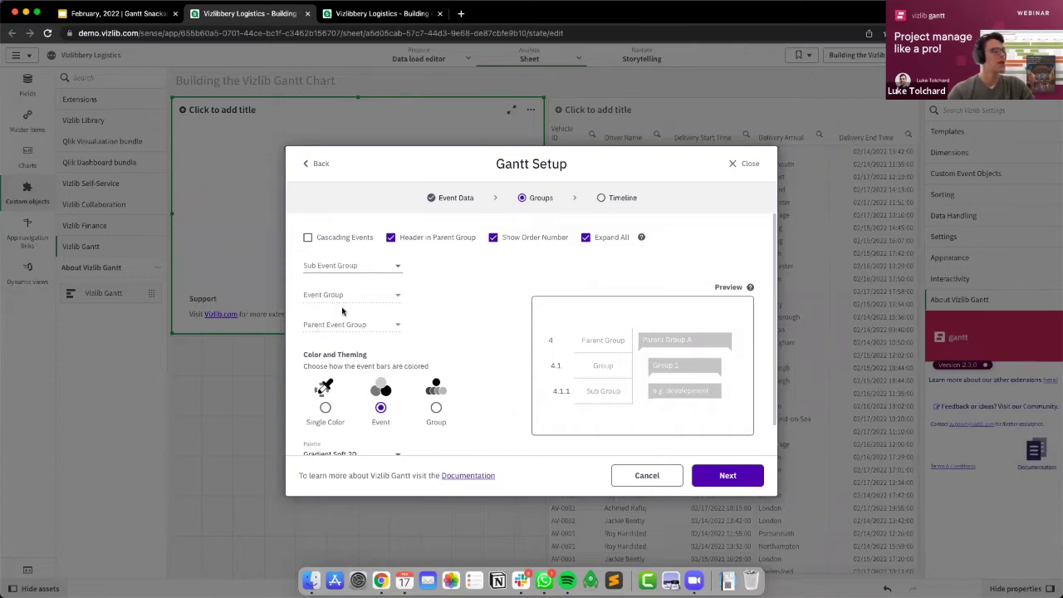
click(338, 265)
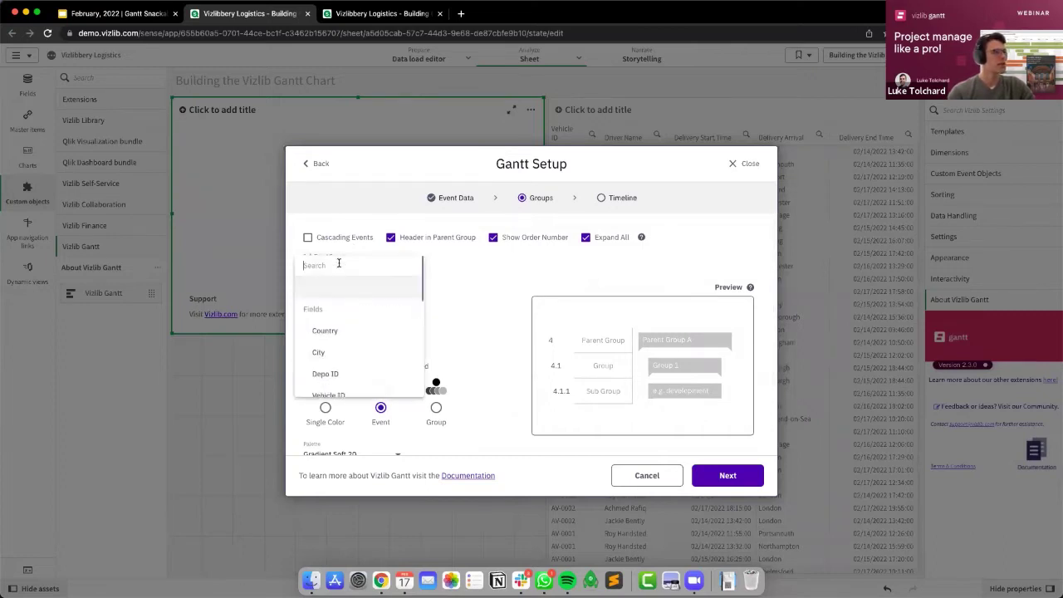
click(462, 273)
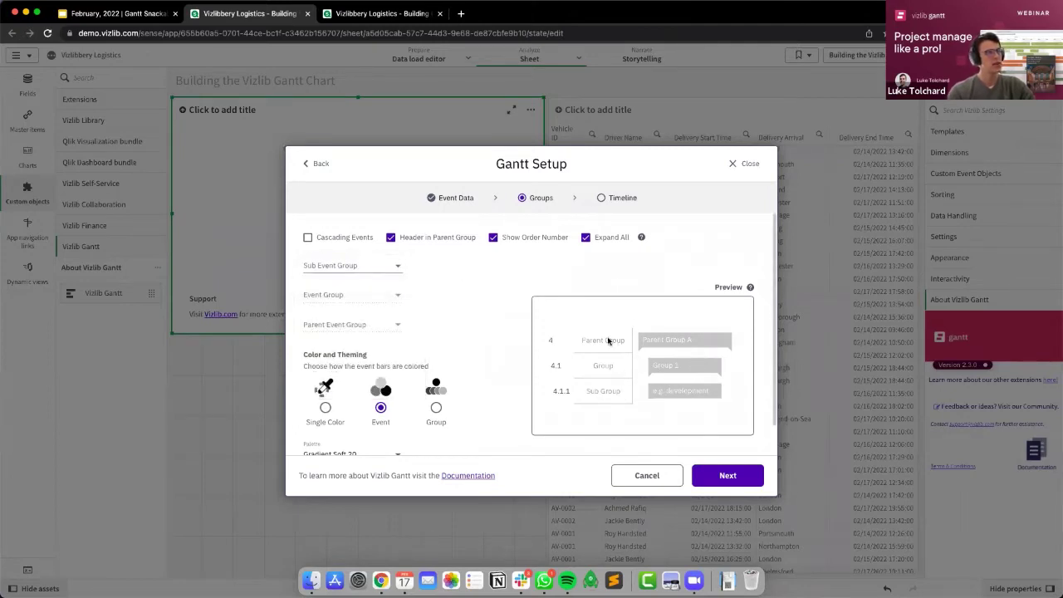
Turn off Show Order Number and set the sub event group to DriveID.
click(495, 239)
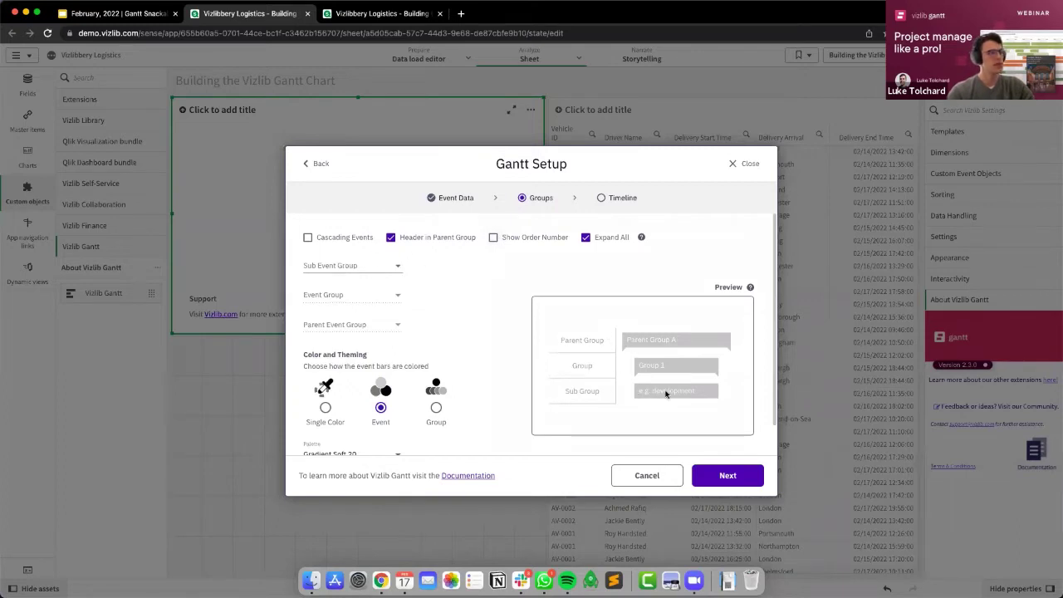
click(333, 273)
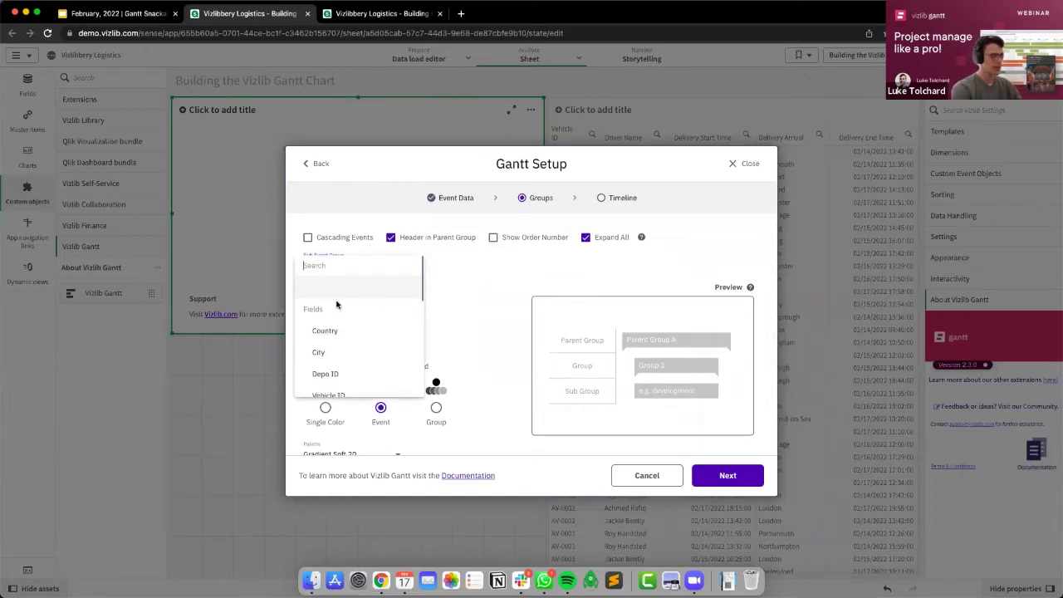
text(driv)
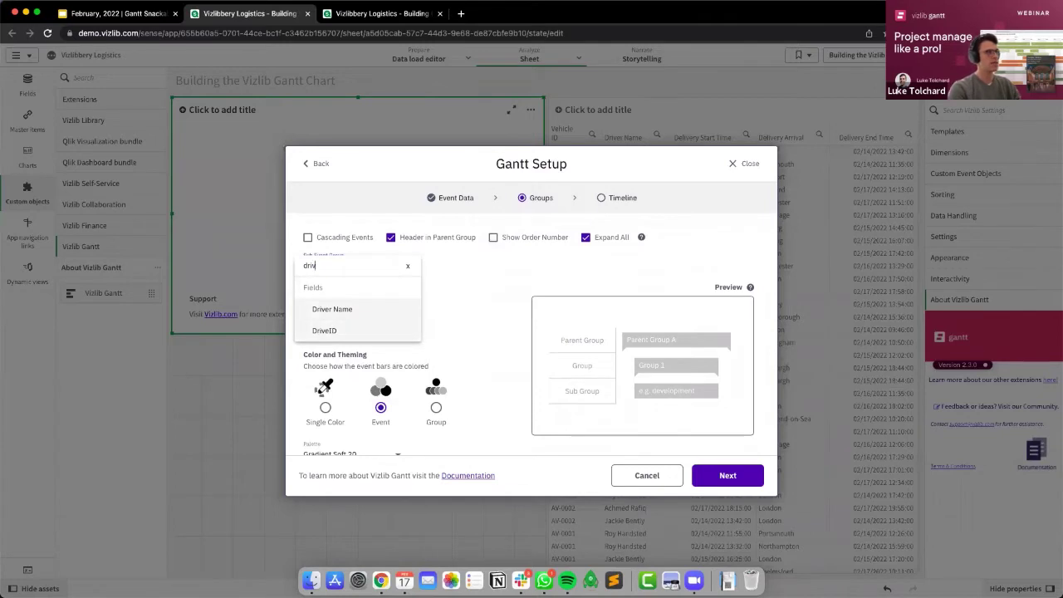
click(324, 331)
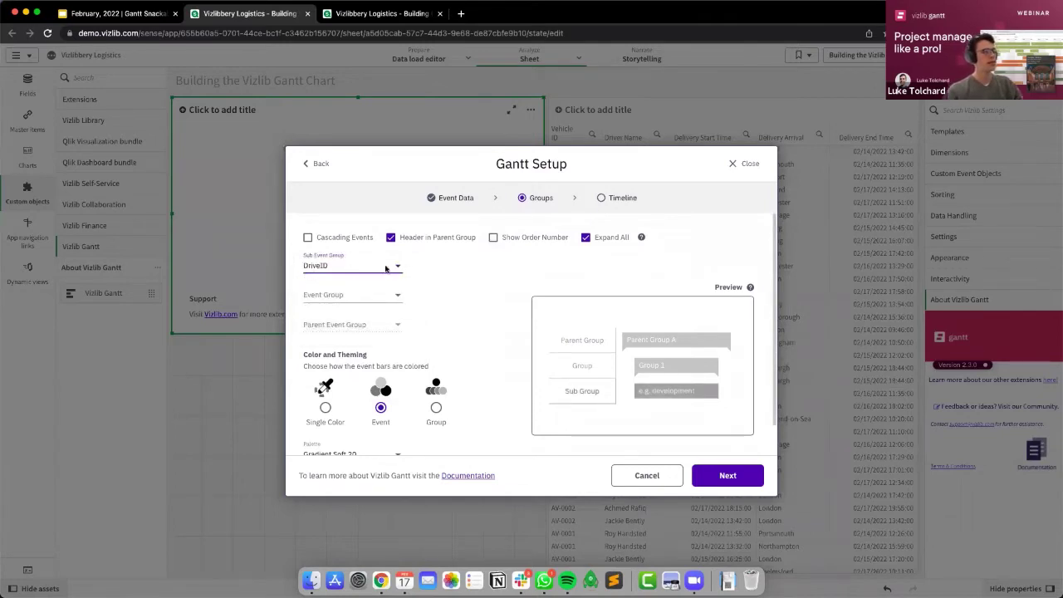
Set the event group to Driver Name and the parent event group to Vehicle ID.
click(339, 296)
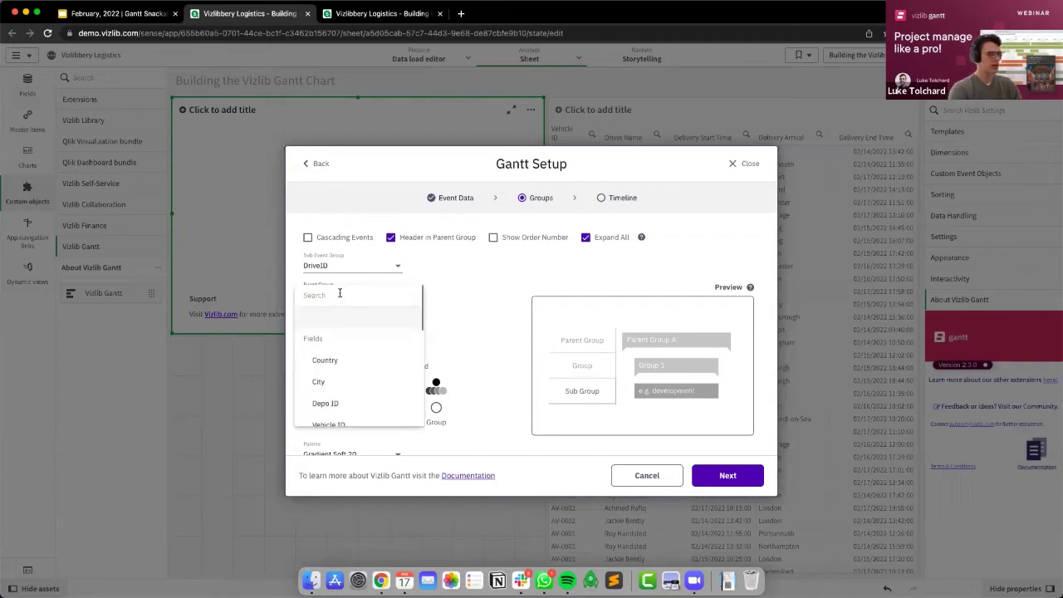
text(driver)
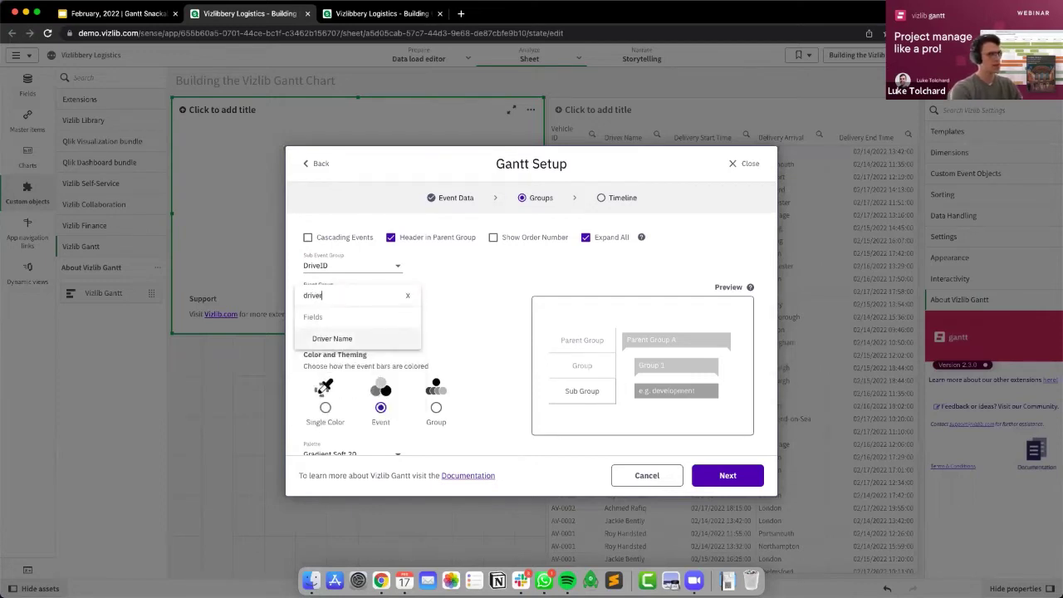
key(Return)
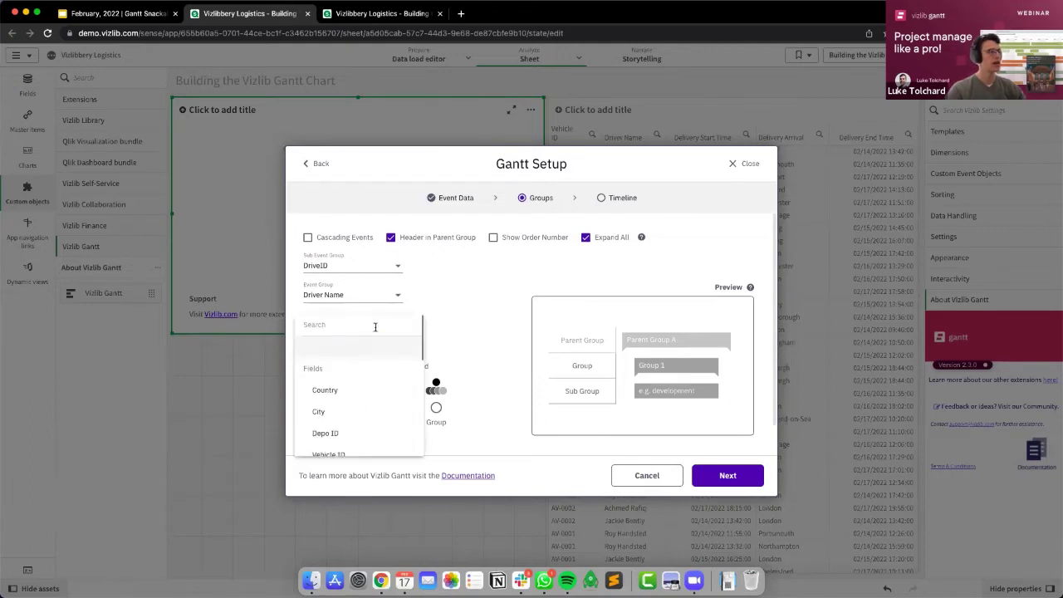
click(376, 326)
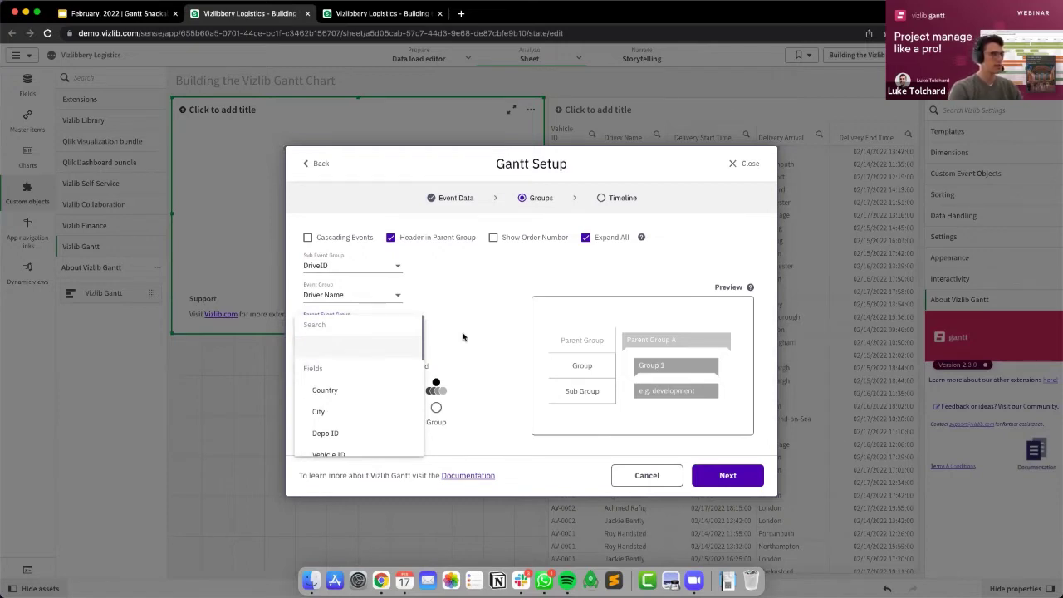
click(366, 451)
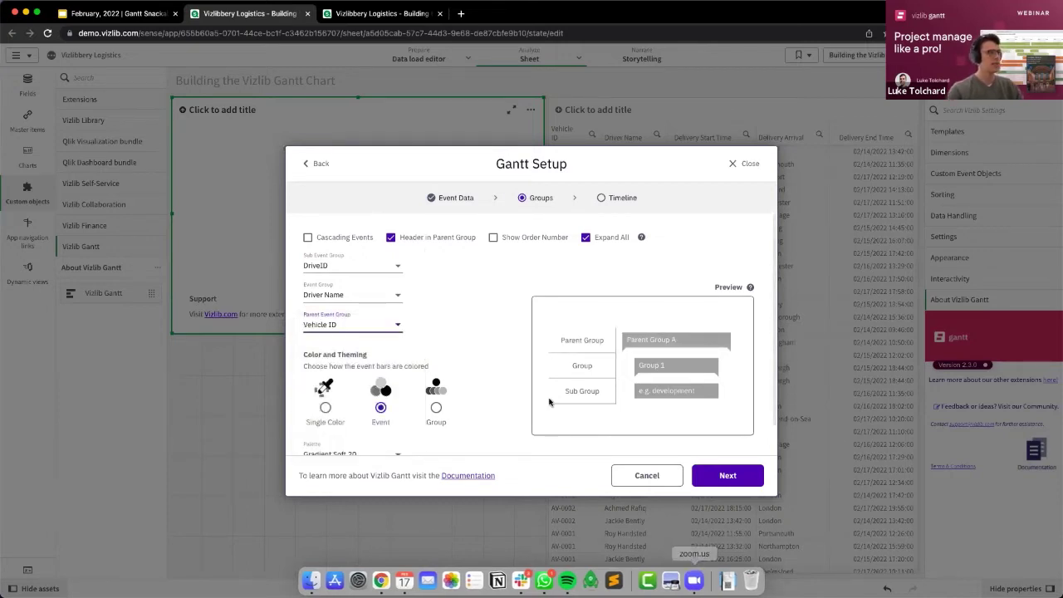
Try the Single Color and Group colouring options, return to Event, and look through the palettes without changing the selection.
scroll(413, 374, down, 2)
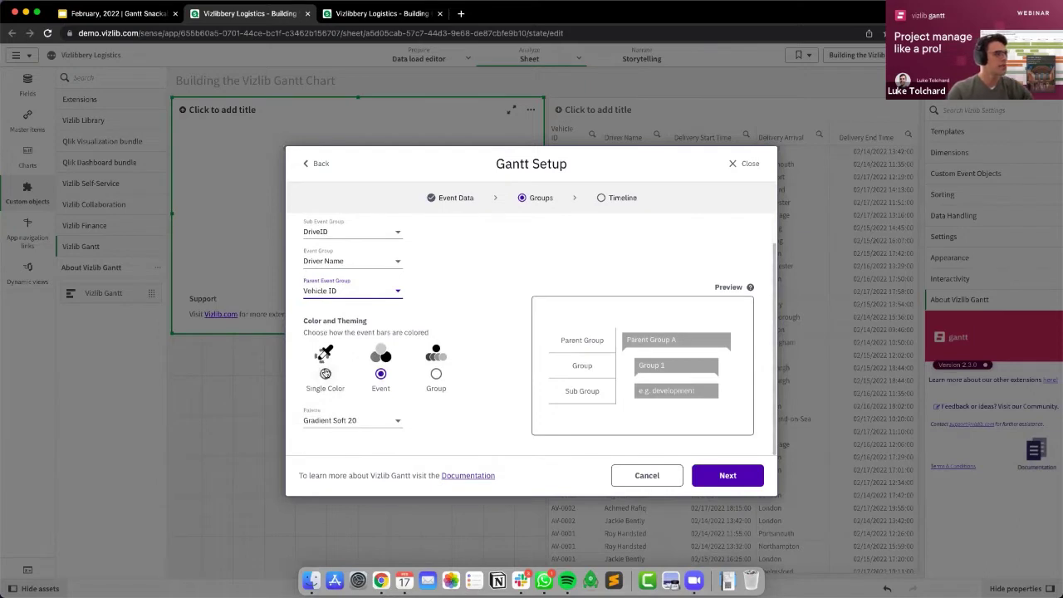
click(325, 374)
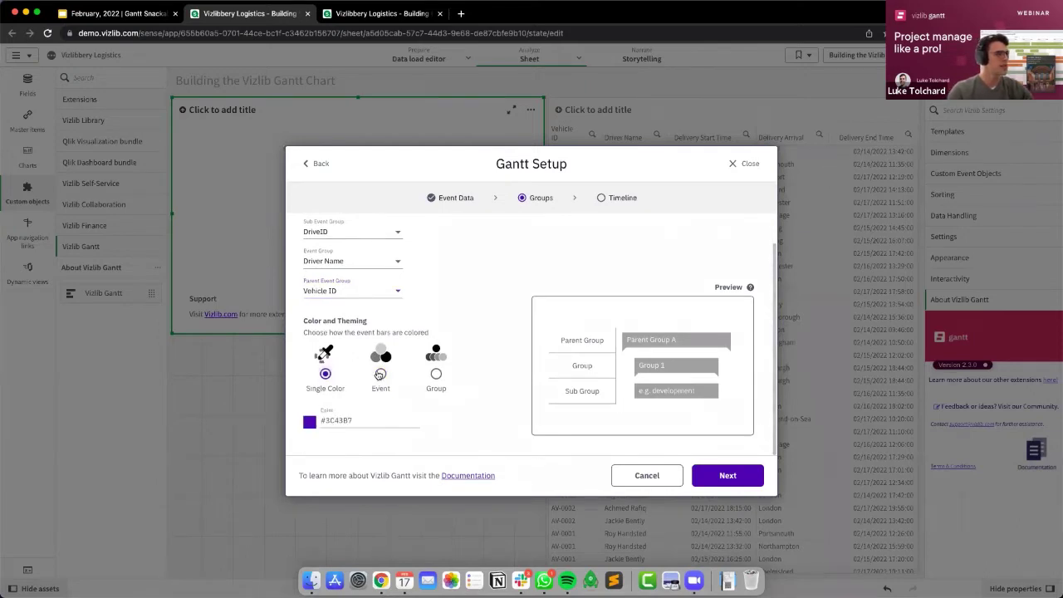
click(381, 374)
click(436, 374)
scroll(432, 382, up, 2)
click(380, 403)
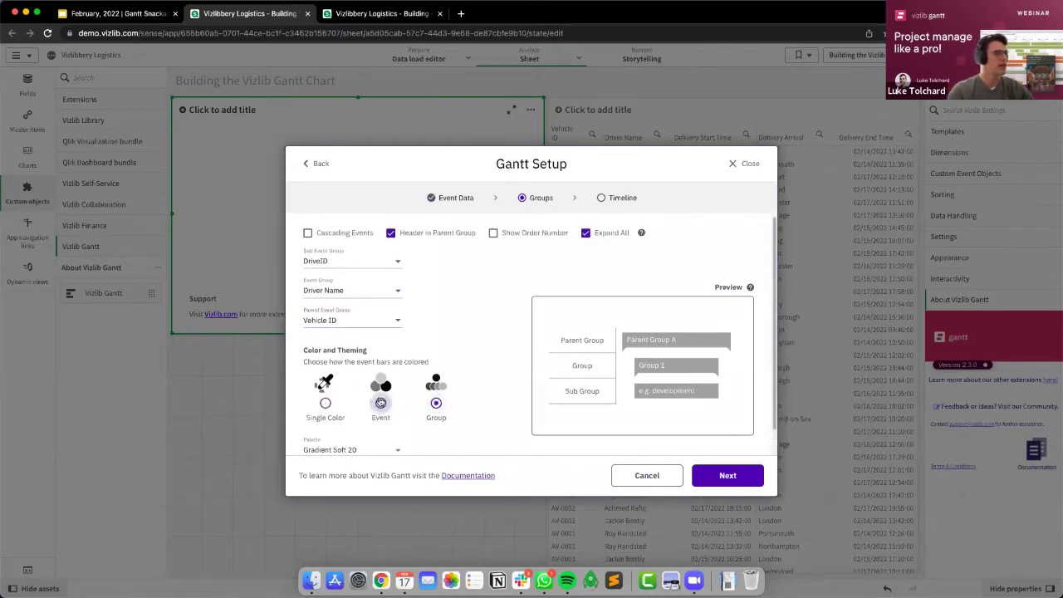
scroll(378, 405, down, 2)
click(366, 424)
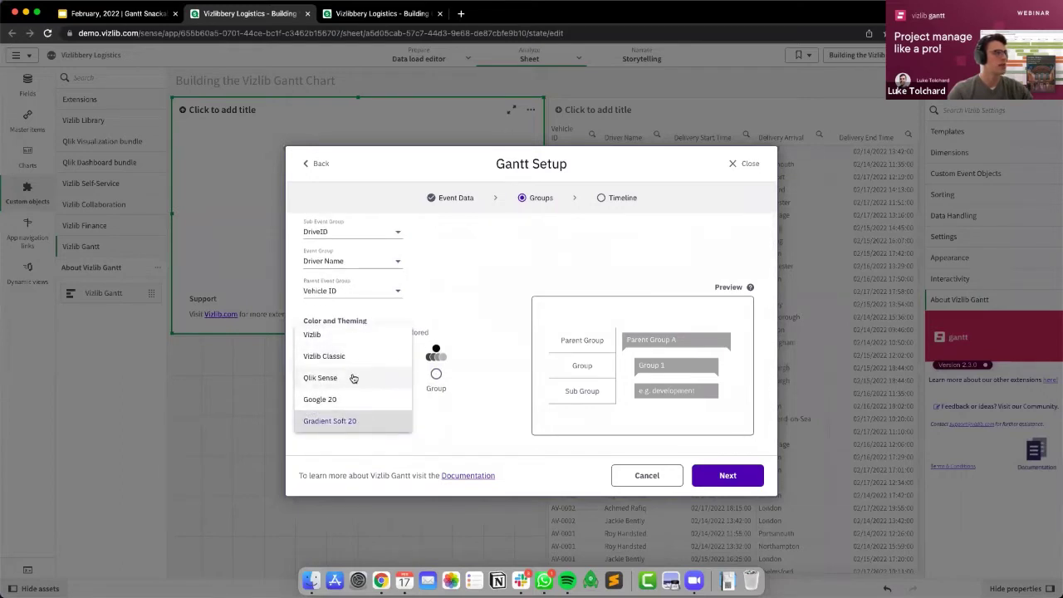
click(461, 425)
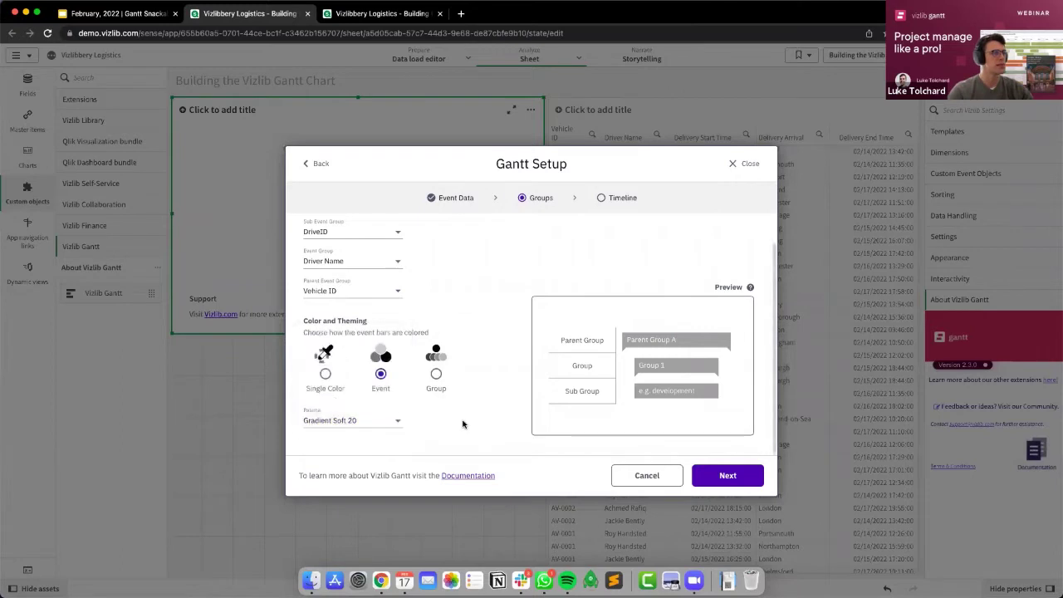
Accept the group settings and continue to the Timeline stage of the Gantt setup.
scroll(482, 397, up, 1)
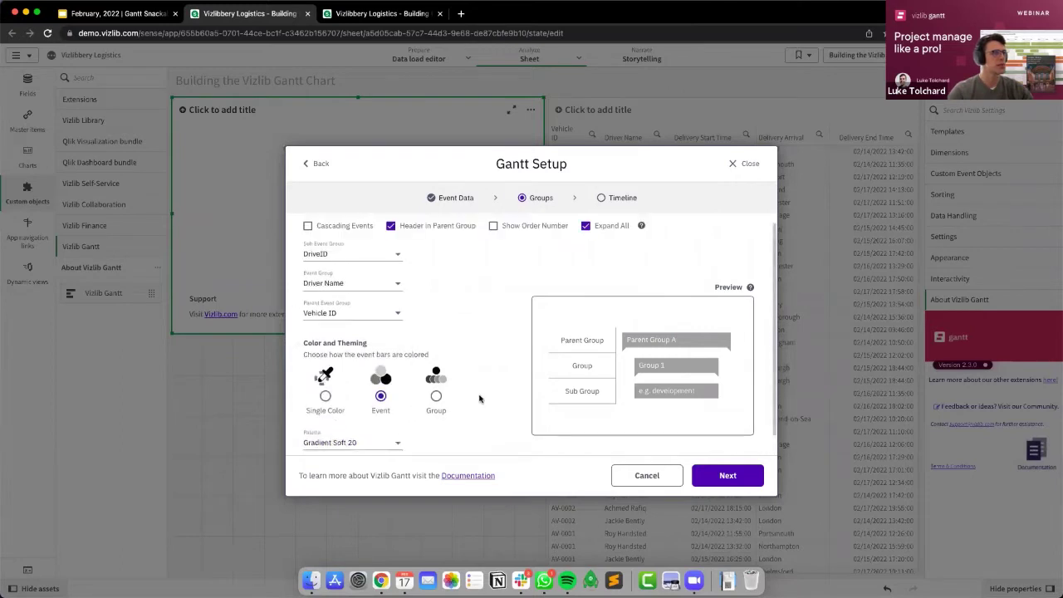
click(721, 475)
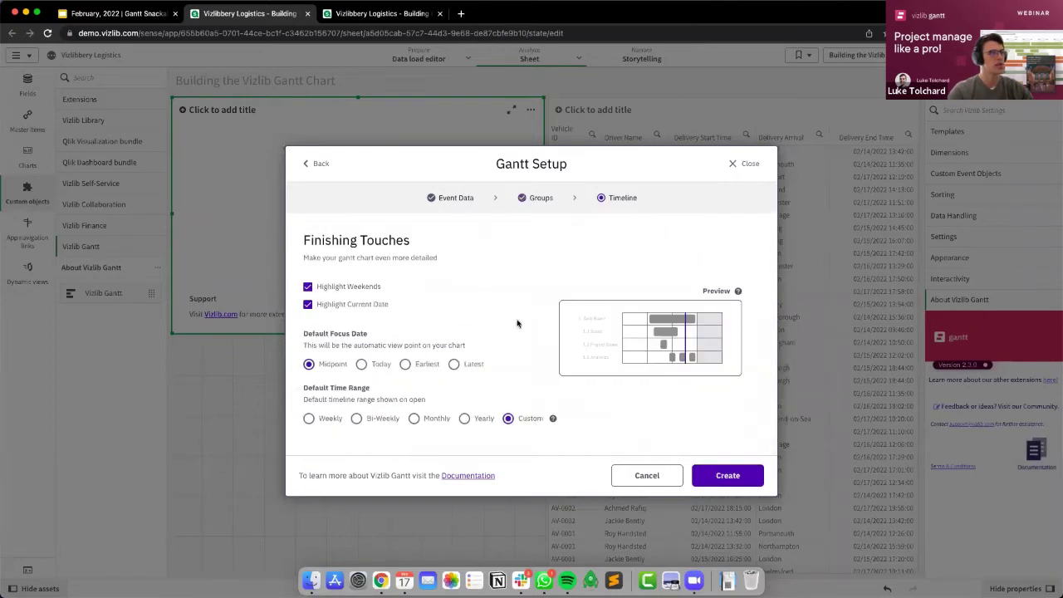
Switch Highlight Weekends and Highlight Current Date off and back on to compare the timeline preview.
click(309, 288)
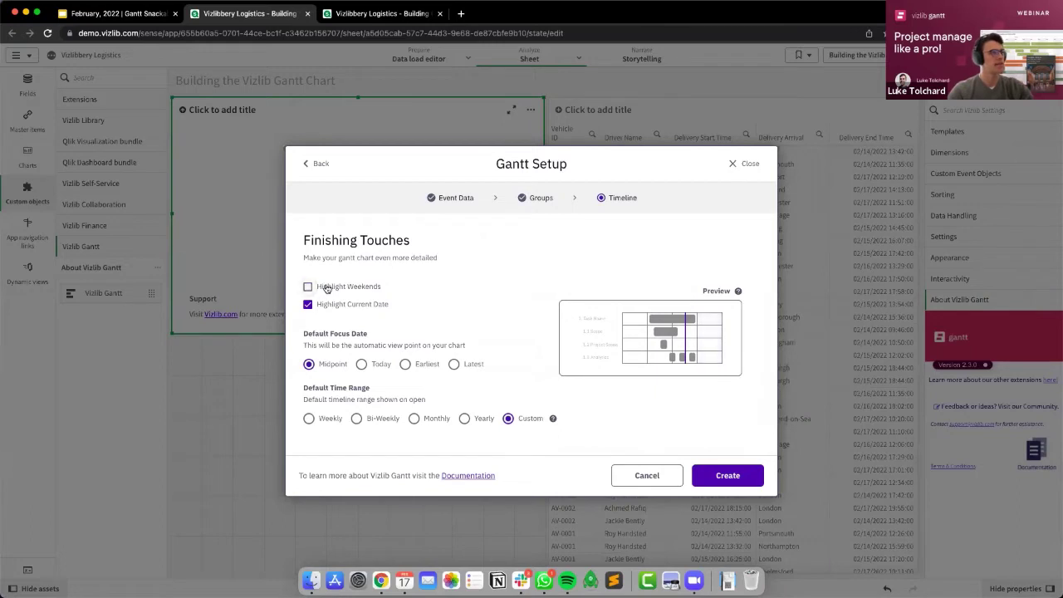
click(309, 287)
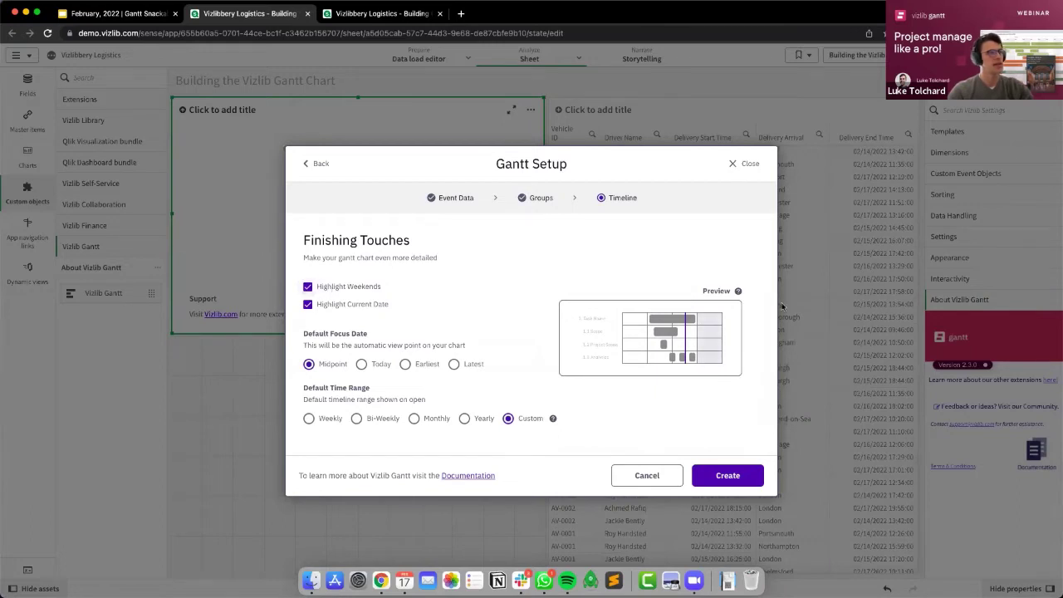
click(308, 305)
click(308, 305)
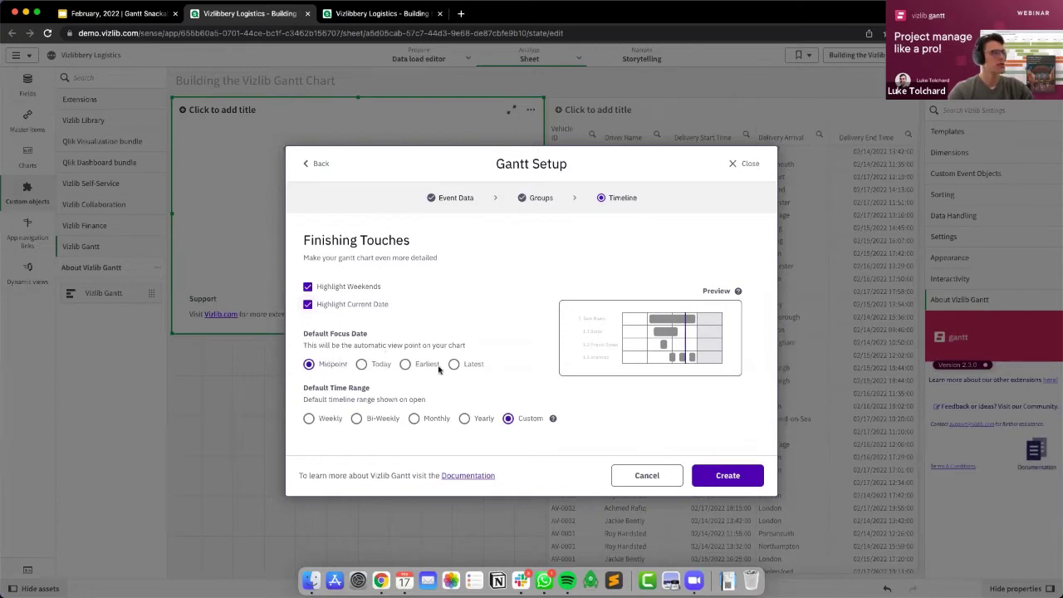
Set the default focus date to Today and, after trying the other ranges, the default time range to Weekly.
click(362, 365)
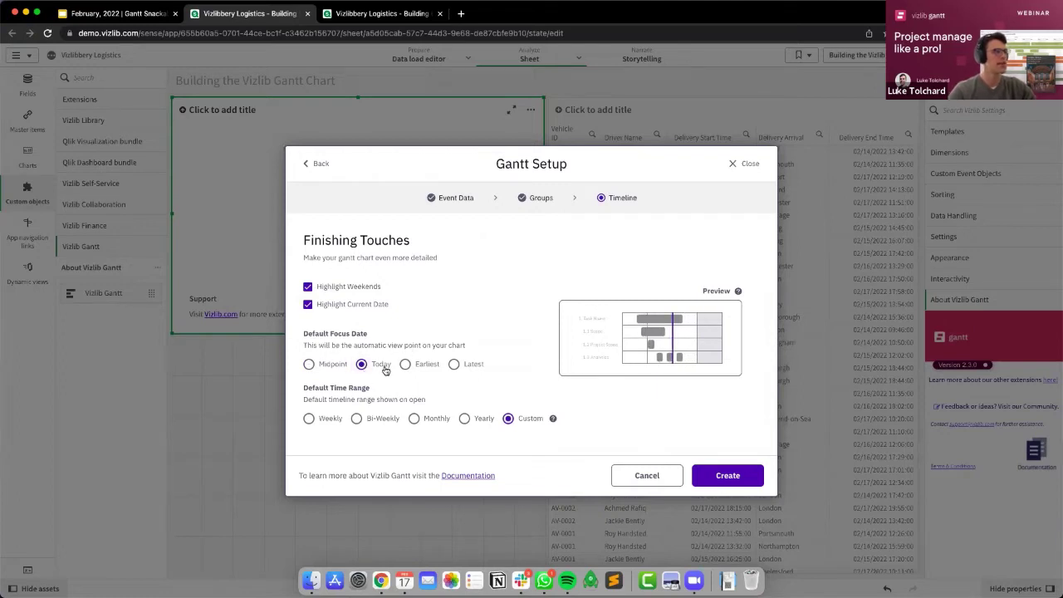
click(328, 420)
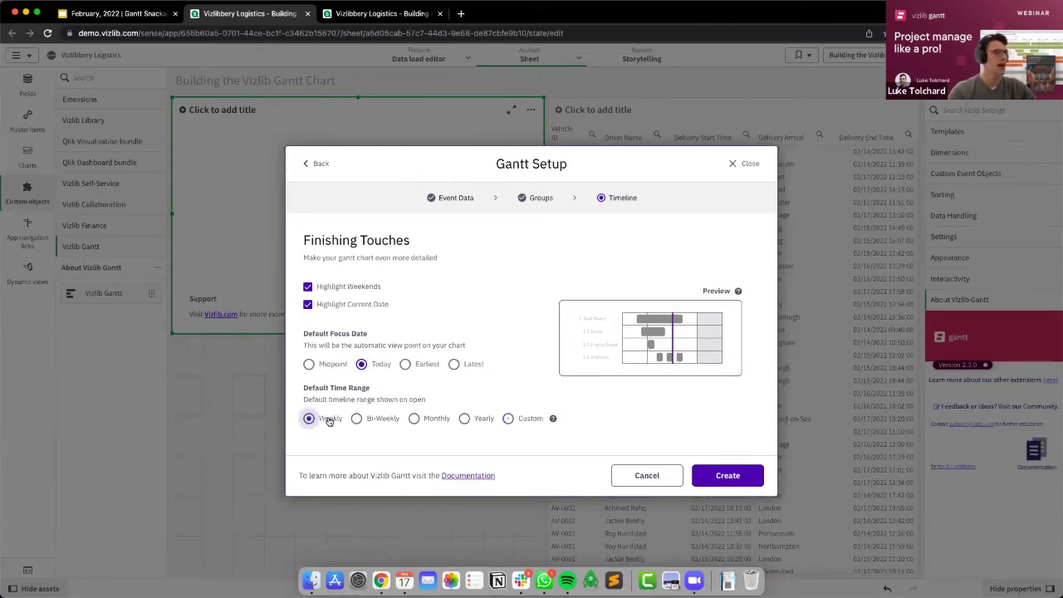
click(369, 421)
click(416, 419)
click(466, 420)
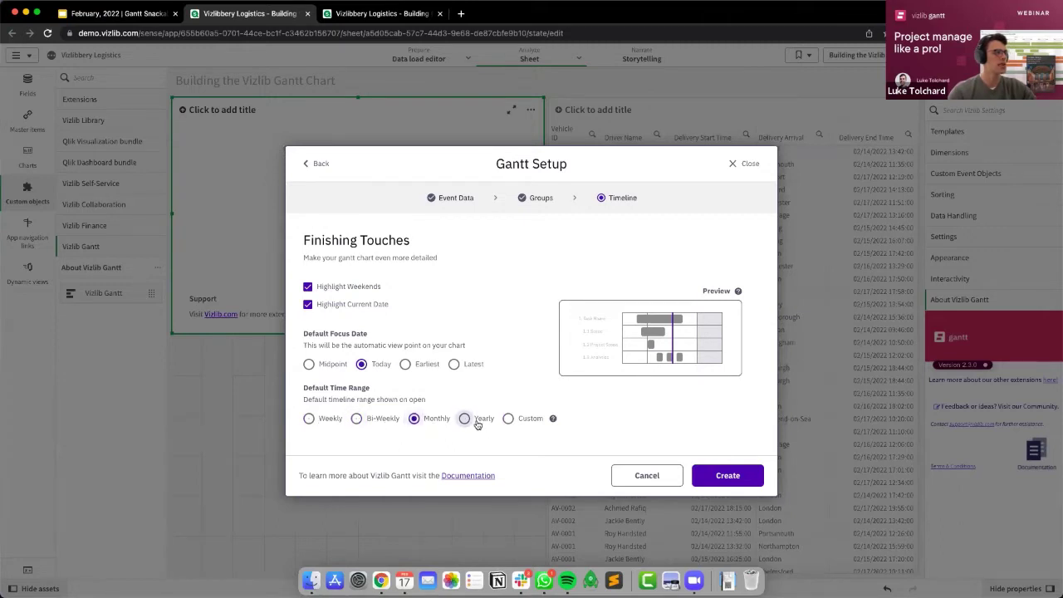
click(510, 420)
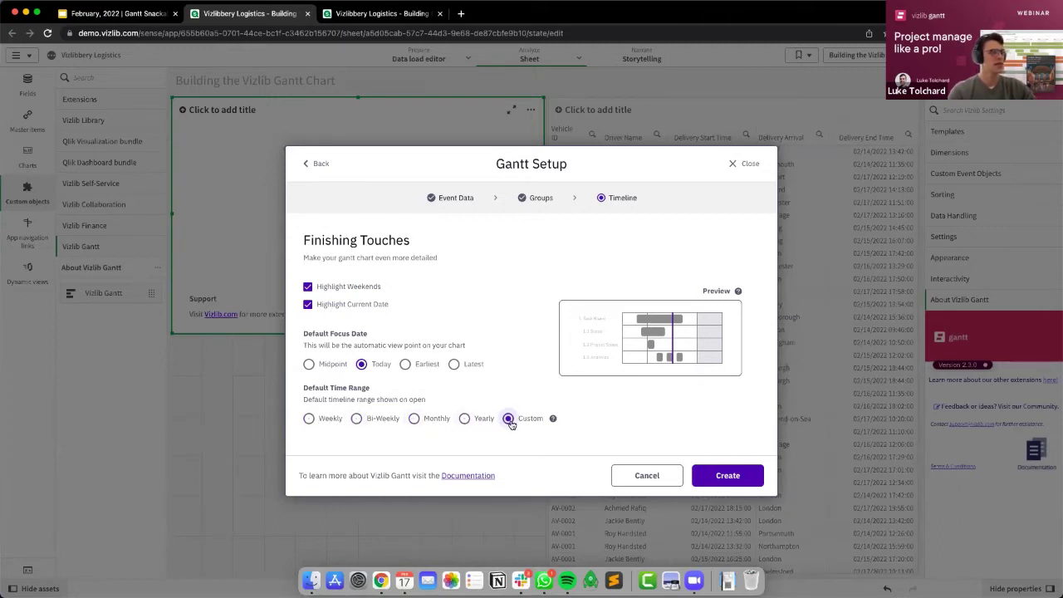
click(313, 422)
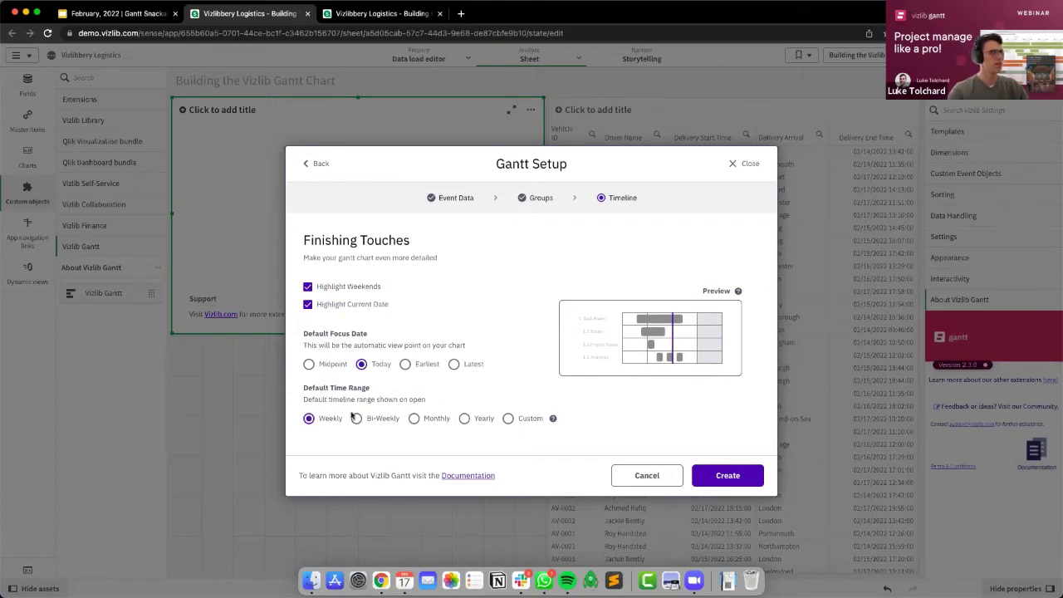
Create the Gantt chart from the setup and expand it to fill the sheet area.
click(728, 476)
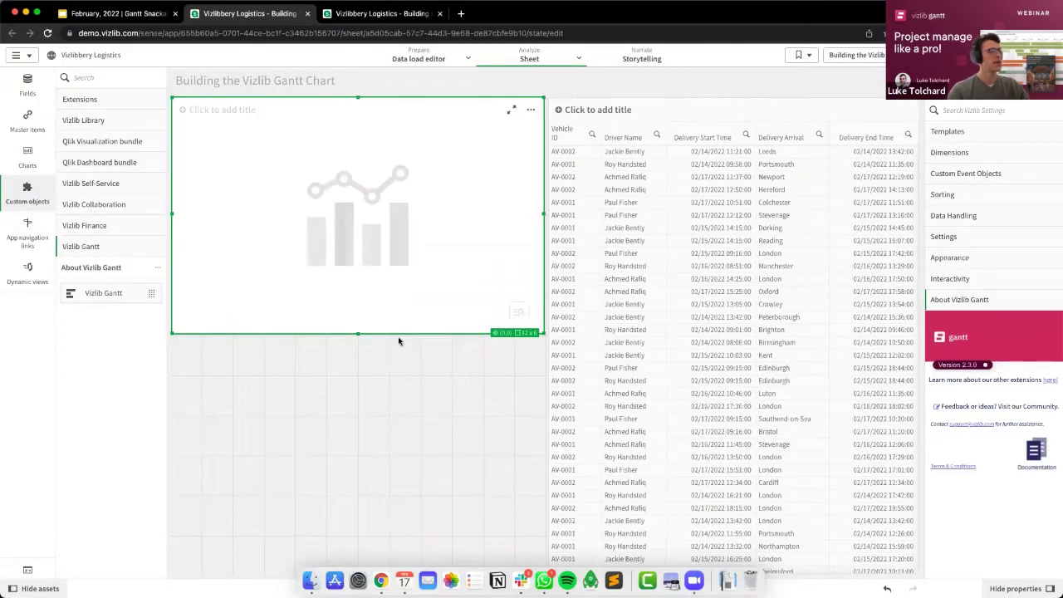
click(511, 111)
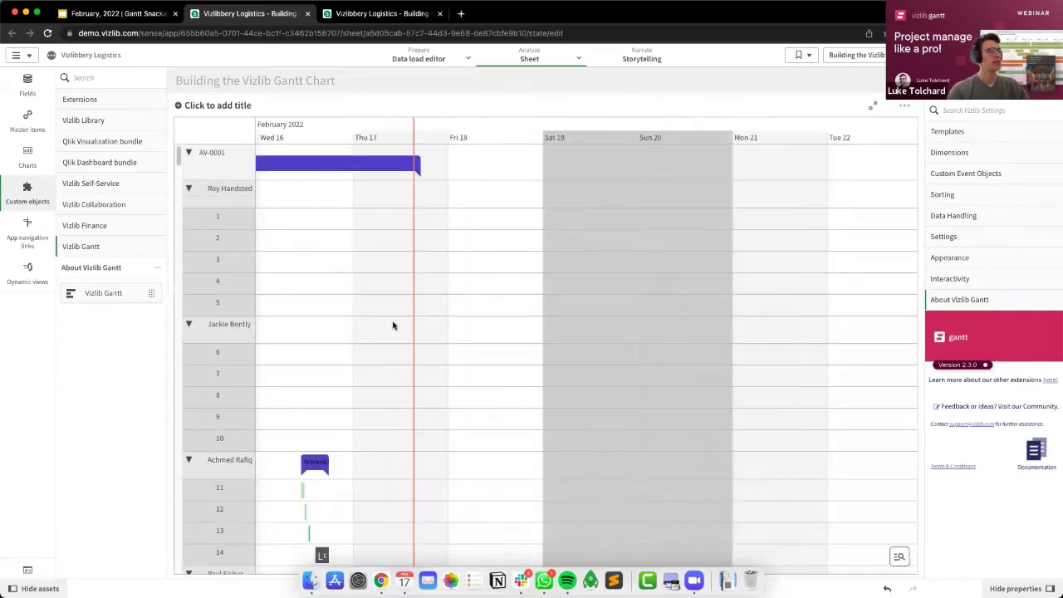
Look over the new Gantt chart's driver groups and deliveries across the week of 14 February.
scroll(569, 320, down, 3)
scroll(570, 320, right, 2)
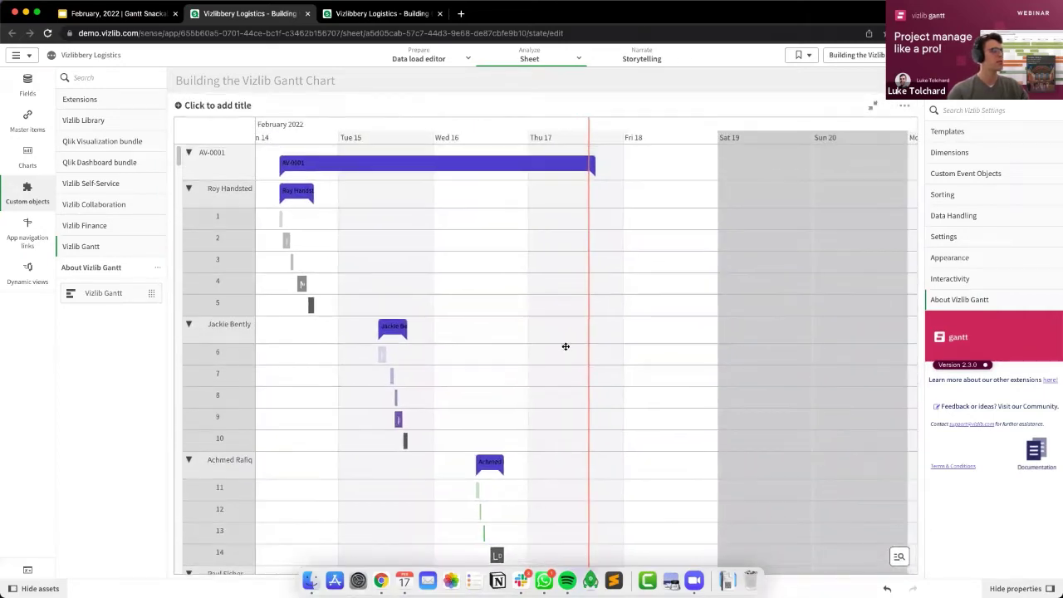
scroll(540, 387, left, 1)
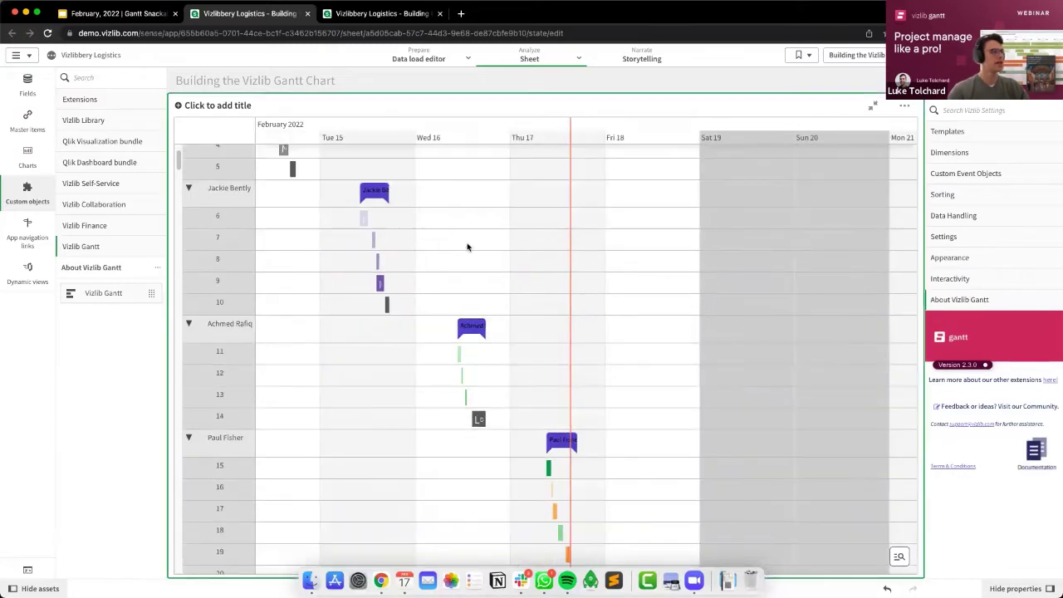
scroll(509, 366, up, 3)
scroll(509, 366, left, 2)
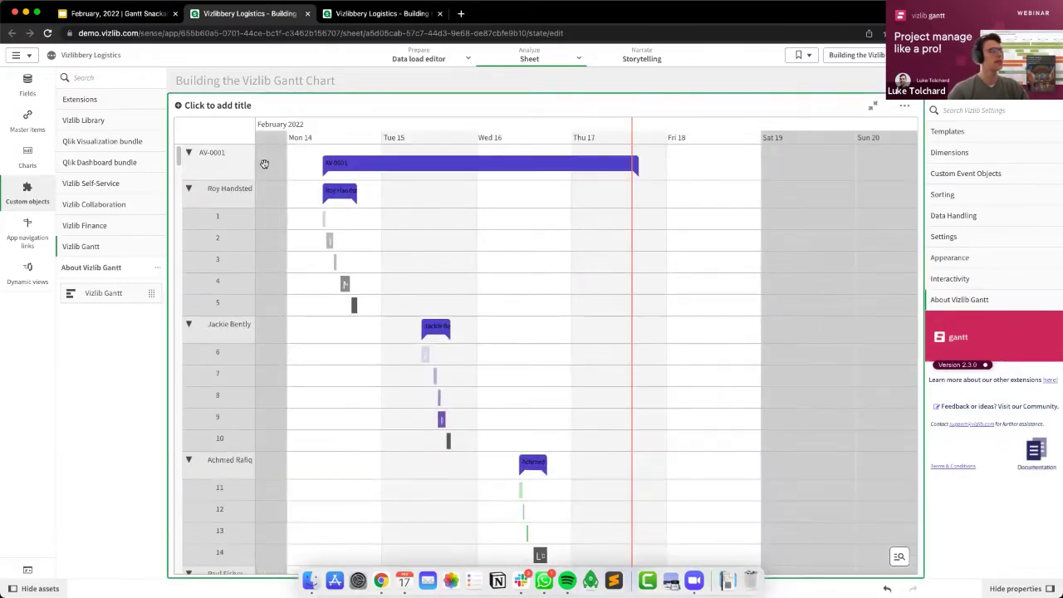
Collapse the AV-0001 vehicle group to view the AV-0002 rows, and expand it again.
click(188, 152)
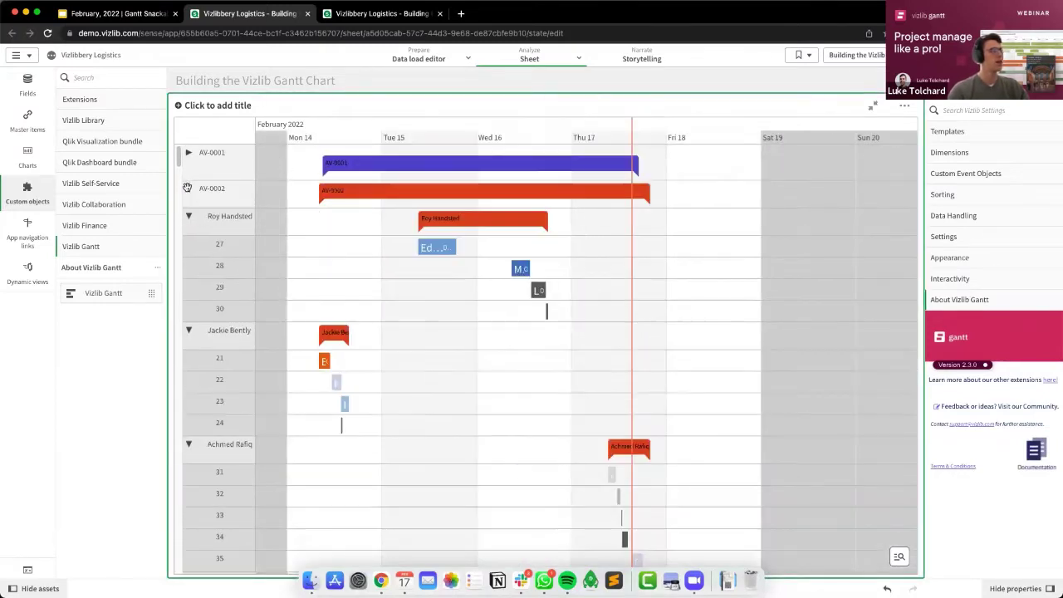
scroll(484, 307, down, 1)
scroll(441, 264, up, 1)
scroll(441, 264, left, 1)
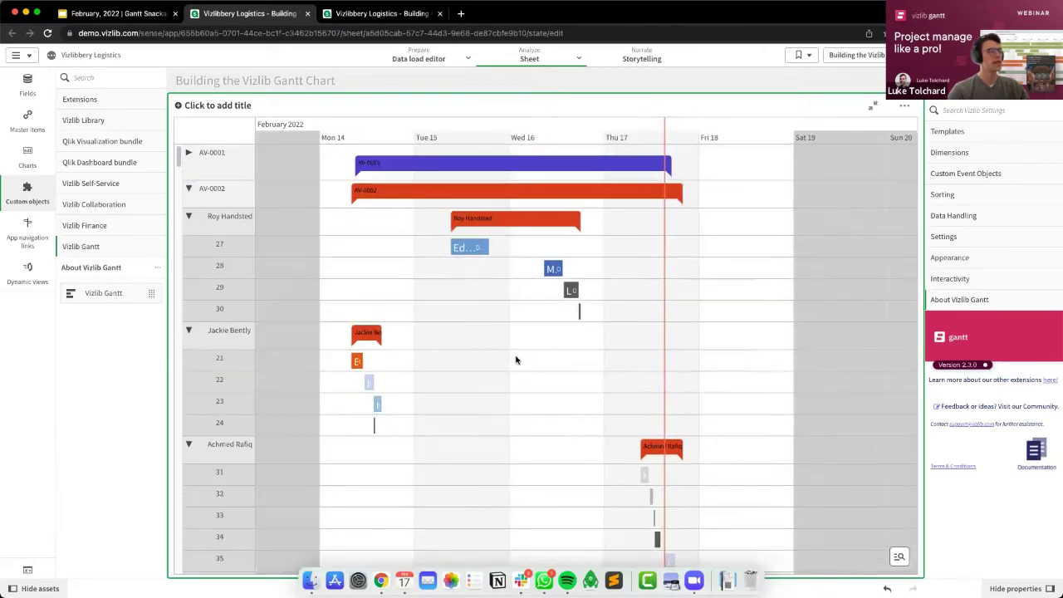
scroll(490, 323, right, 1)
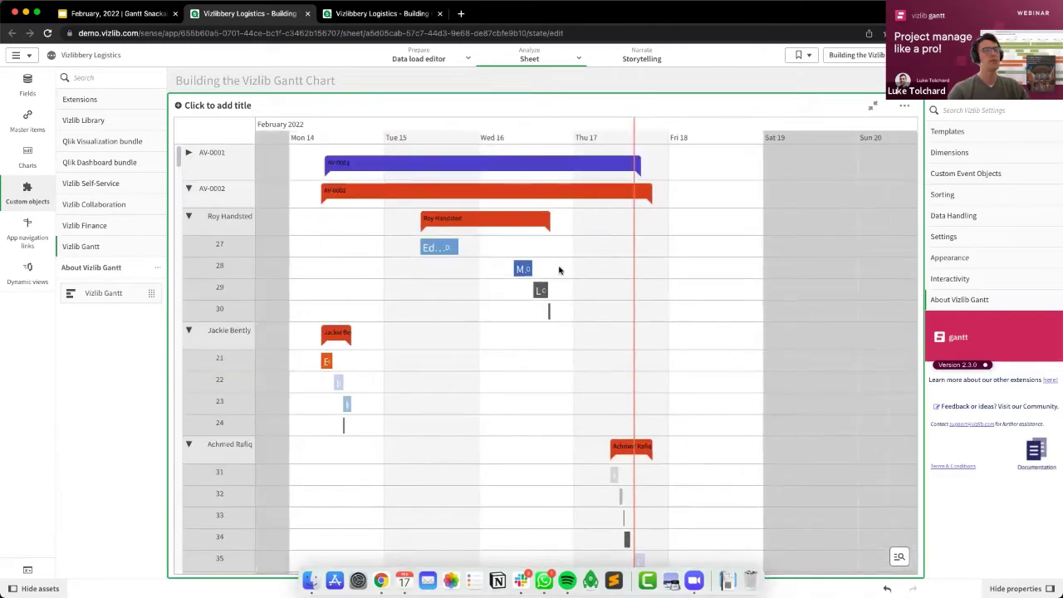
click(187, 152)
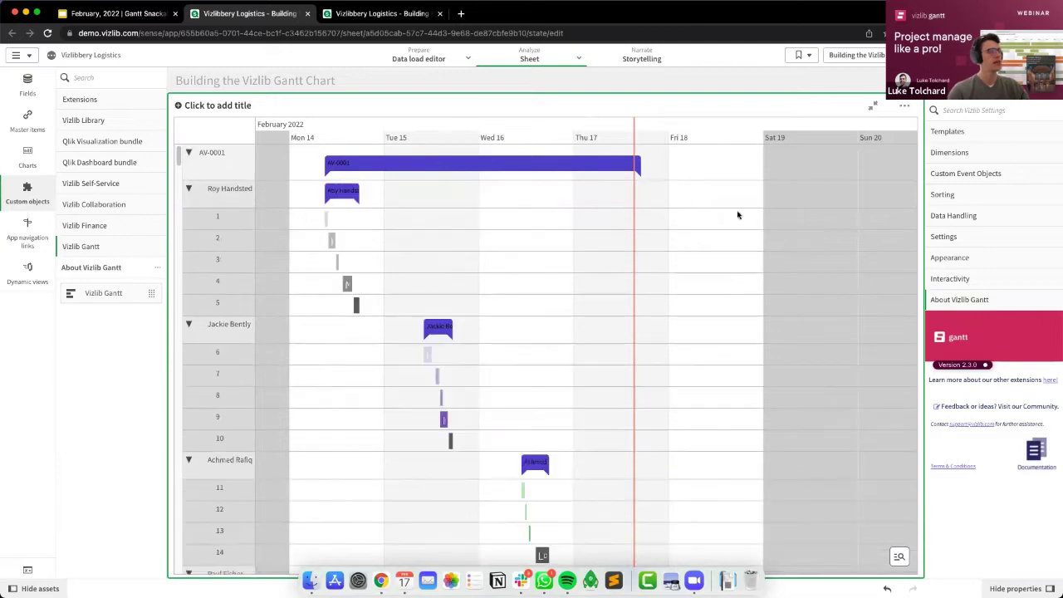
Hide the sheet's assets to widen the chart, and view the Vizlib Gantt templates without applying one.
click(25, 587)
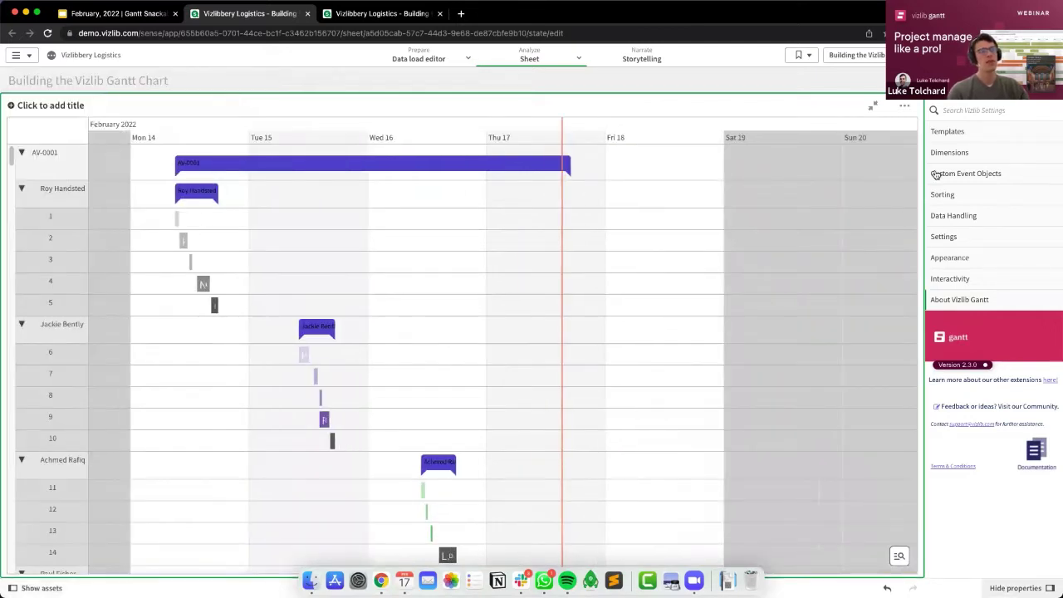
click(944, 131)
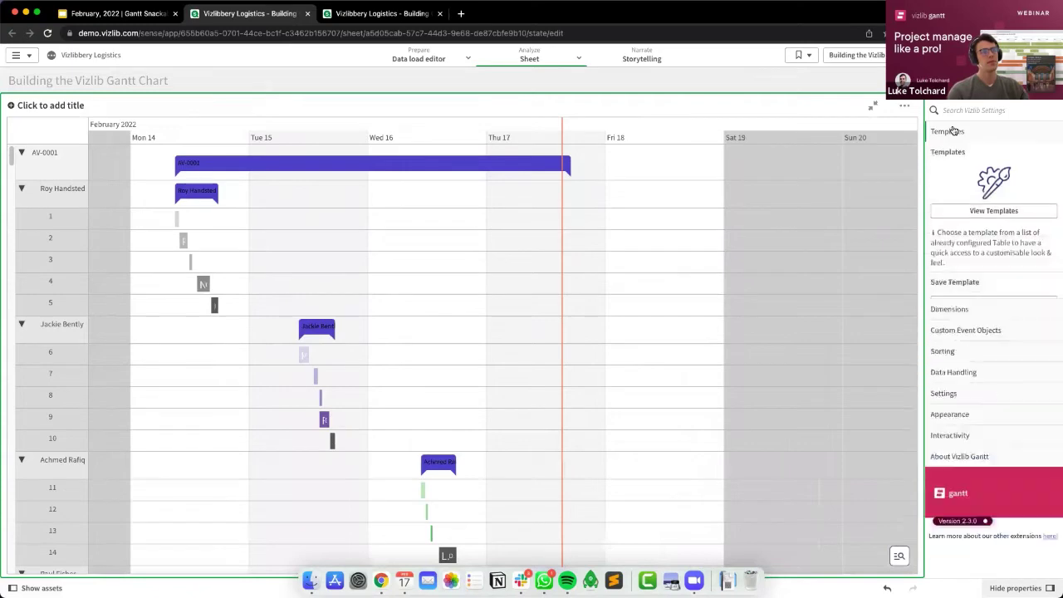
click(973, 214)
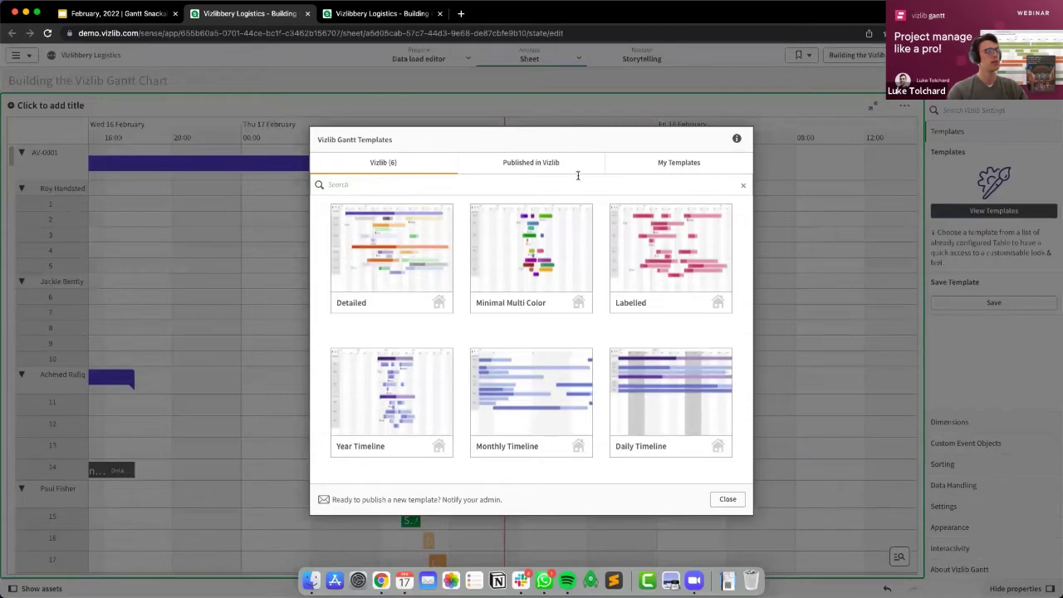
click(728, 499)
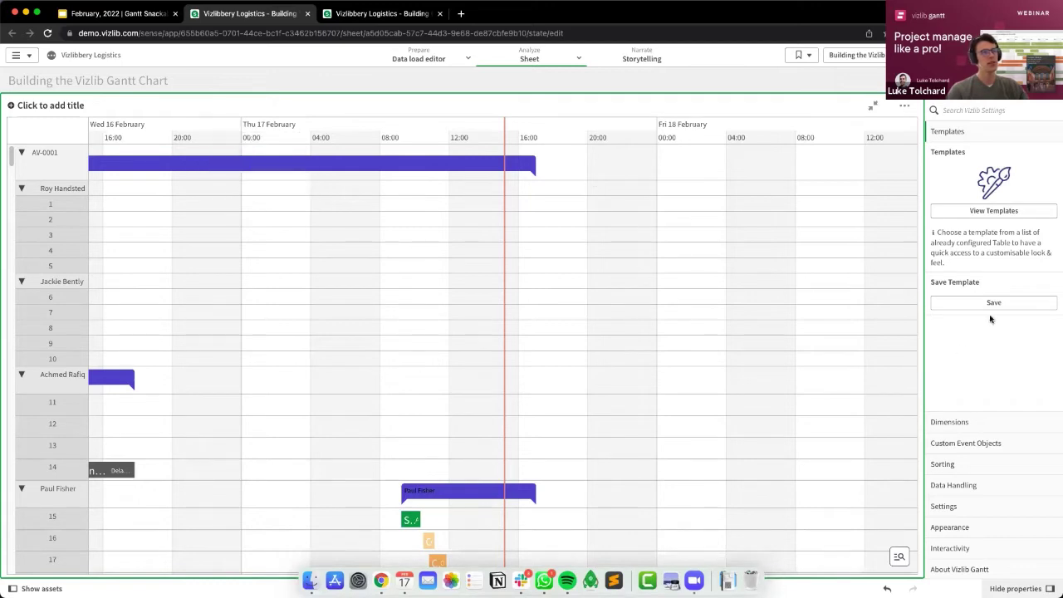
Review the chart's dimensions and inspect the field and label settings of the DriveID dimension.
click(987, 421)
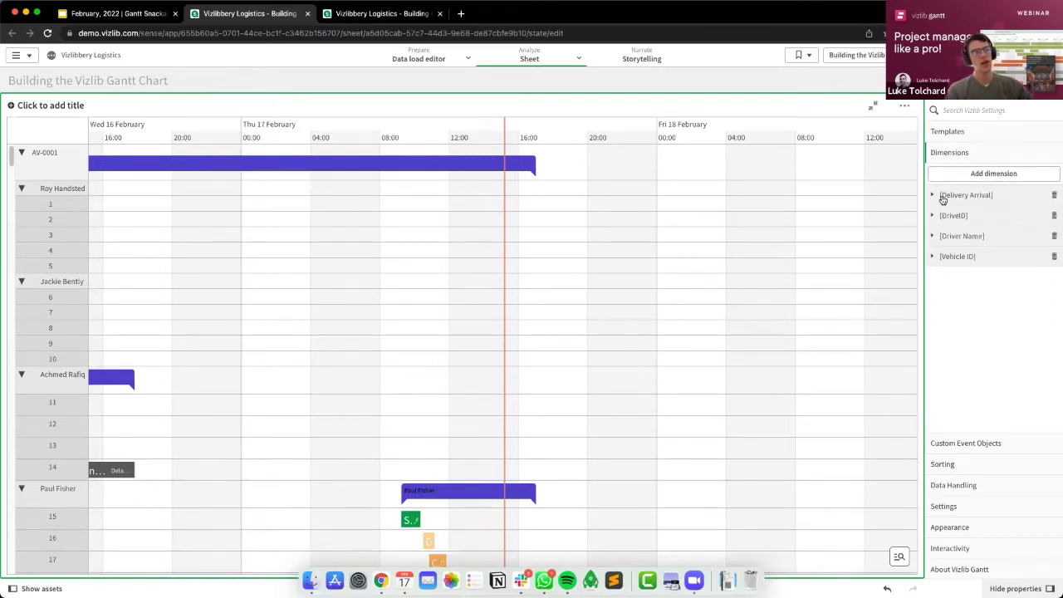
scroll(484, 313, down, 10)
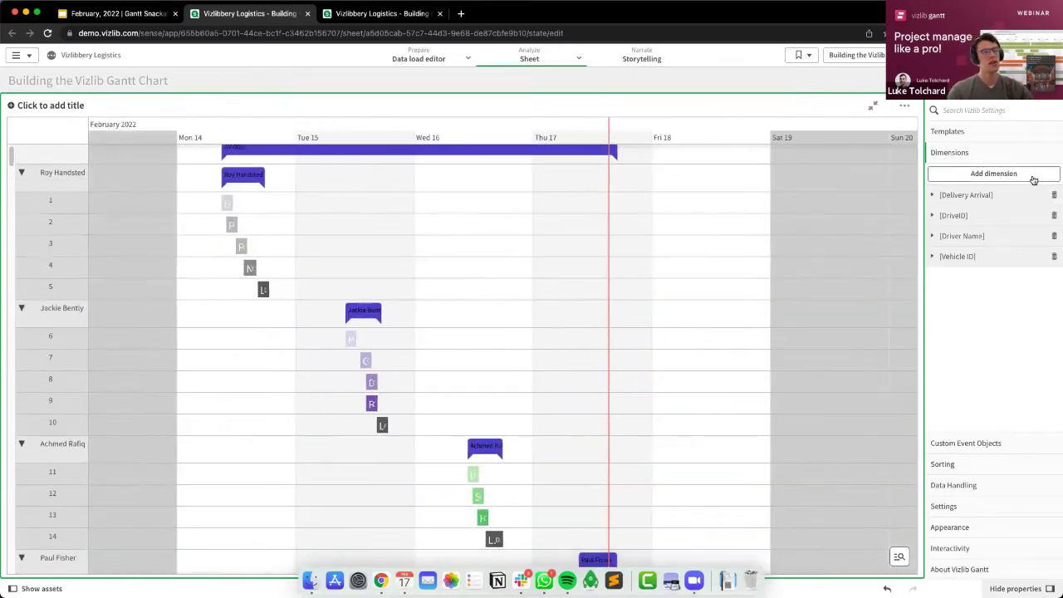
click(953, 215)
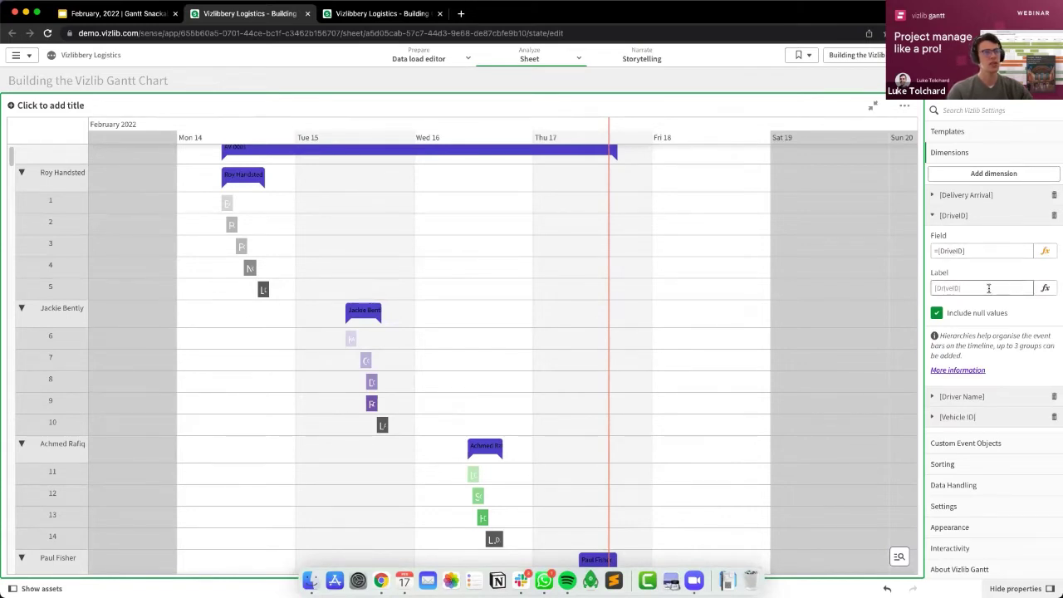
click(936, 220)
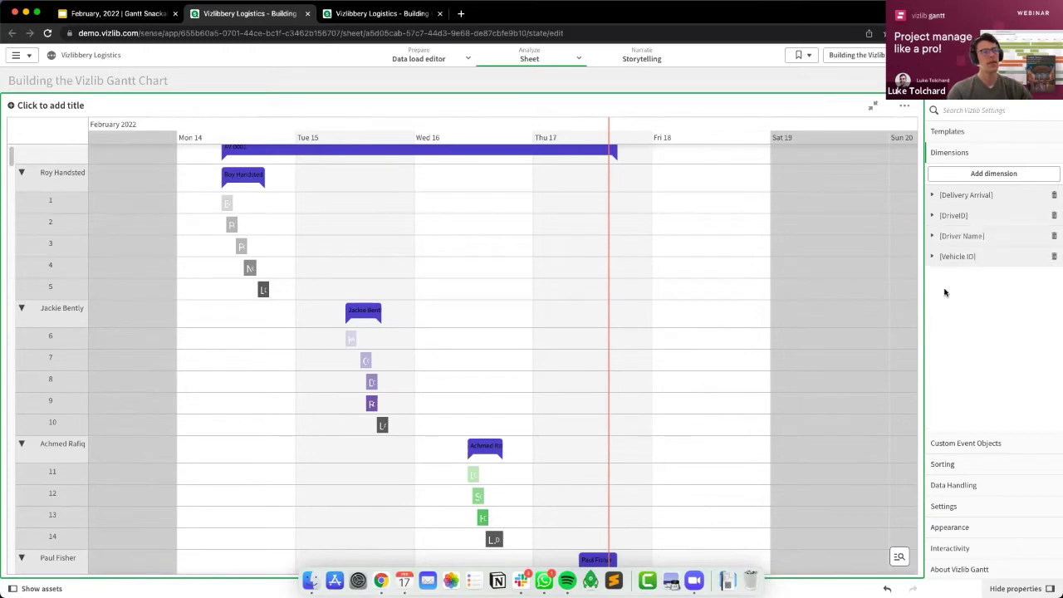
Add a vertical reference line among the custom event objects and name it "Loading vehicles".
click(944, 446)
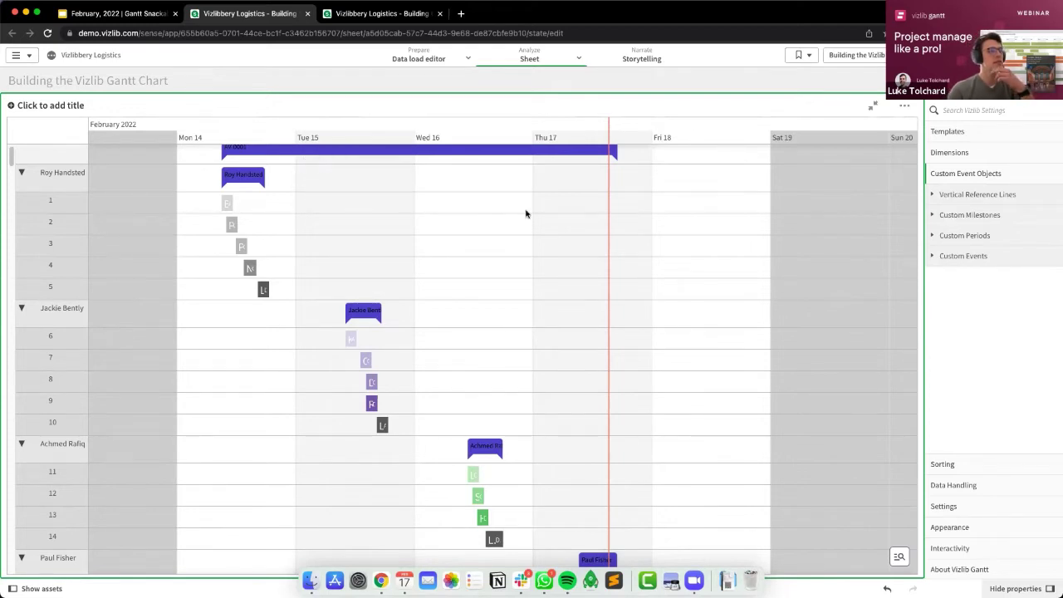
scroll(551, 149, up, 1)
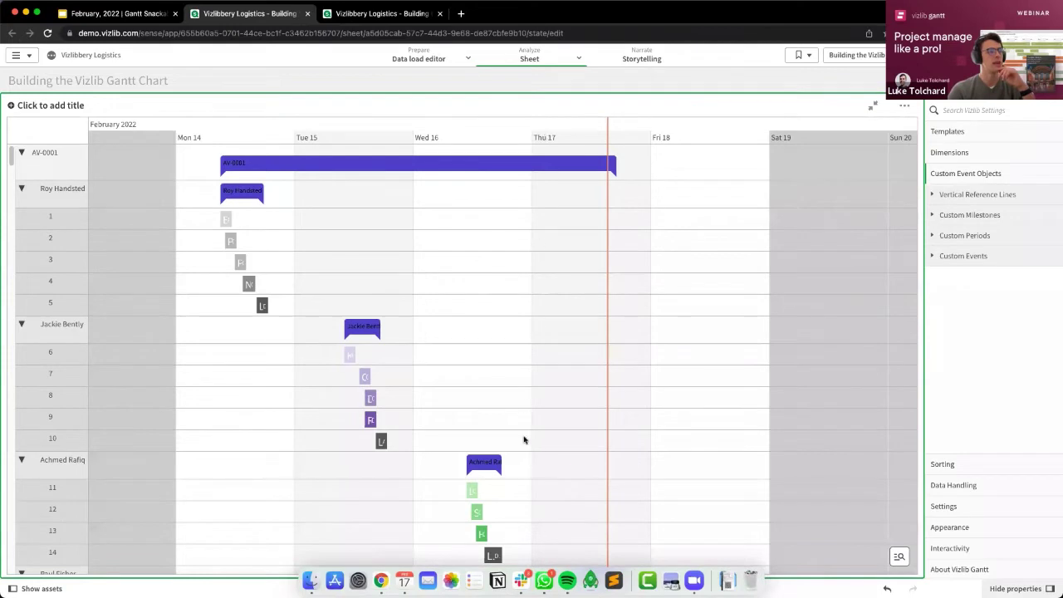
scroll(532, 465, down, 1)
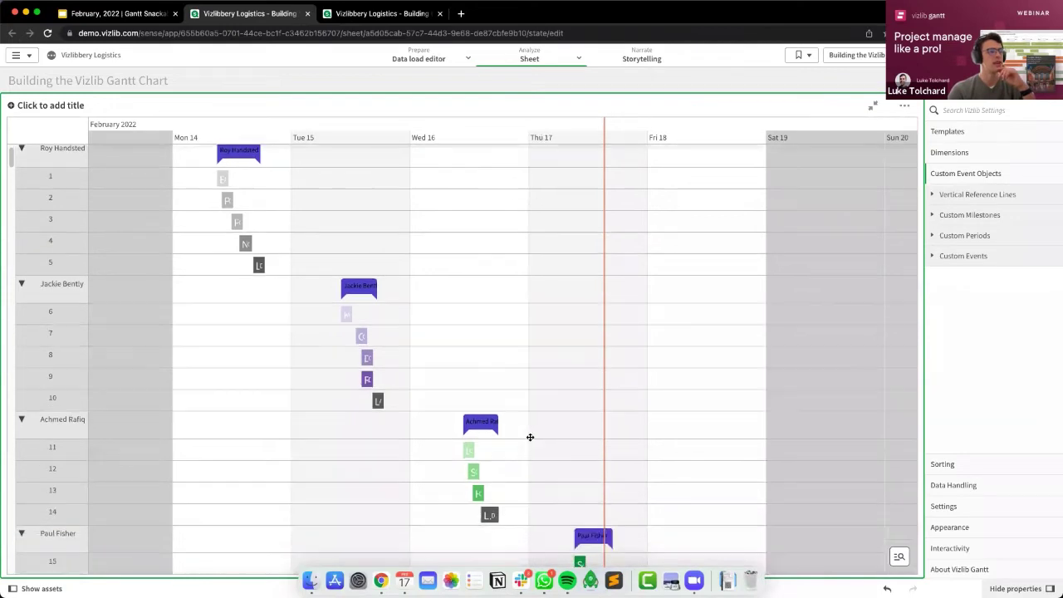
click(962, 195)
click(976, 220)
click(997, 253)
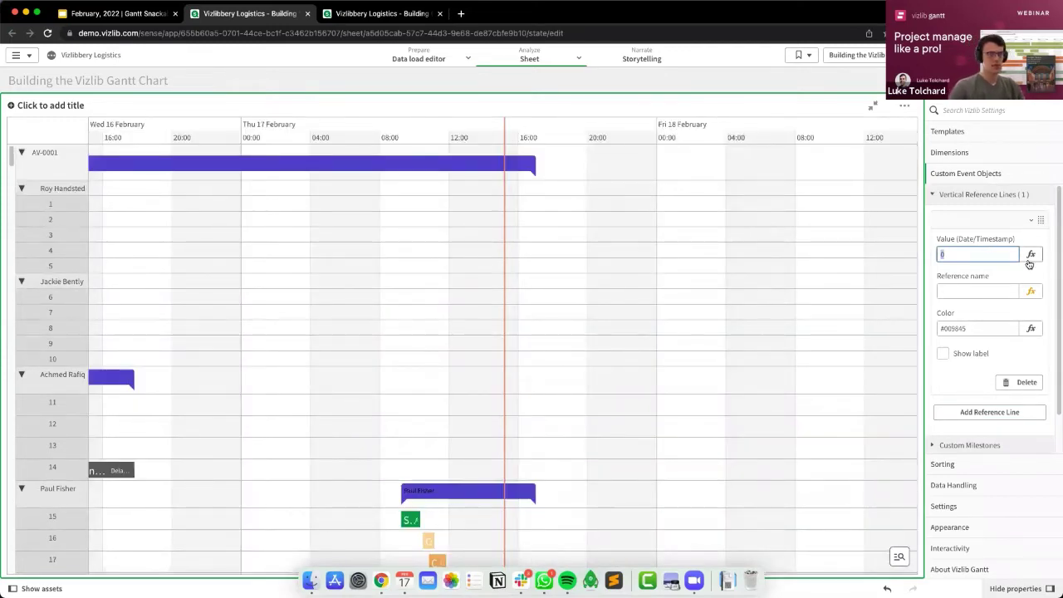
click(982, 293)
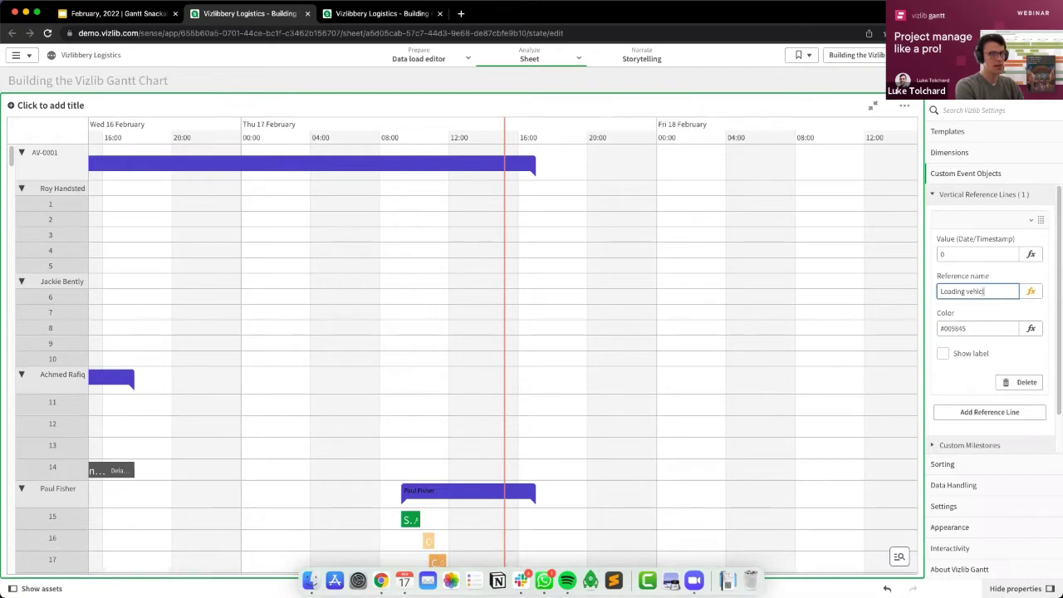
Set the Loading vehicles reference line's date value to =date#(02/17/2022) and check the timeline for the line.
click(997, 254)
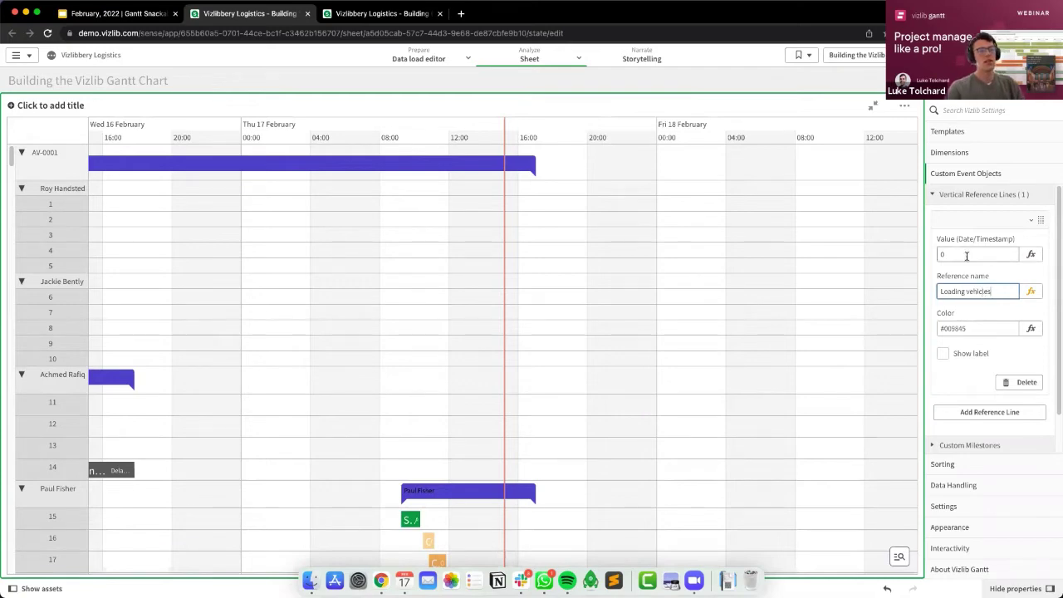
click(1035, 254)
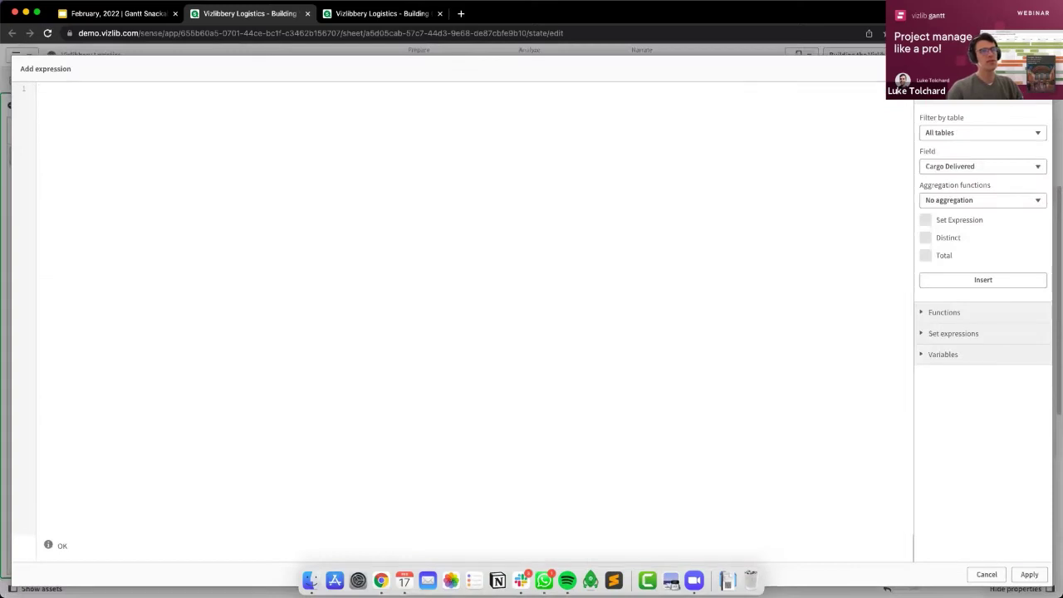
key(Escape)
click(965, 255)
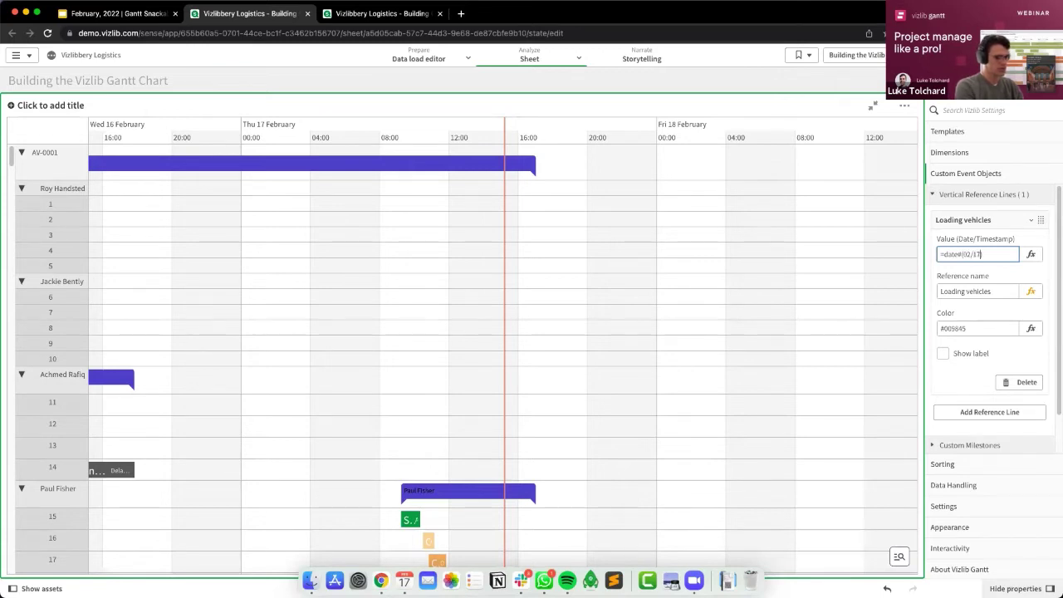
text(022)
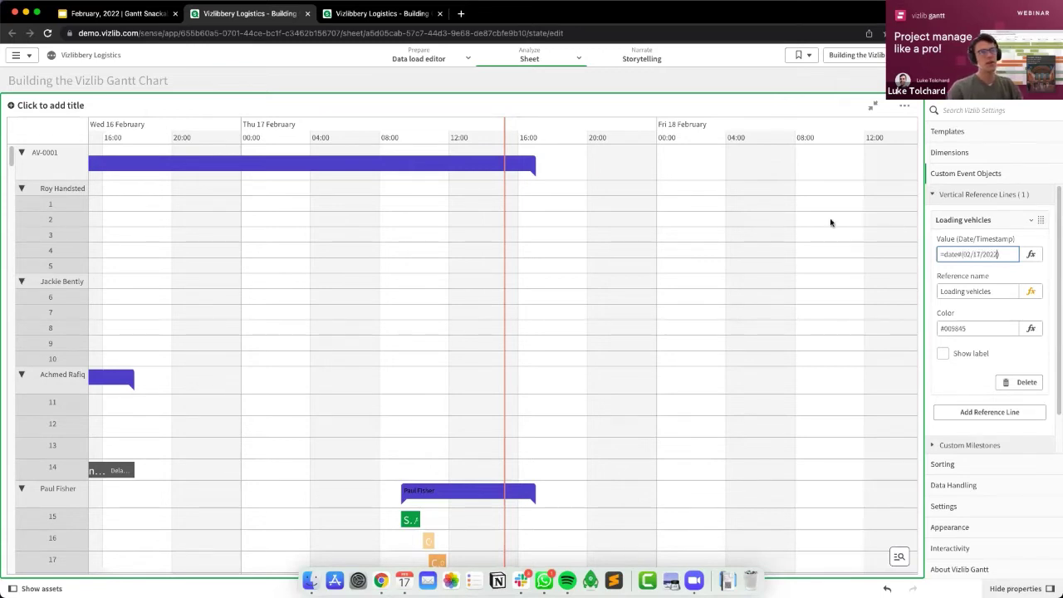
click(1015, 270)
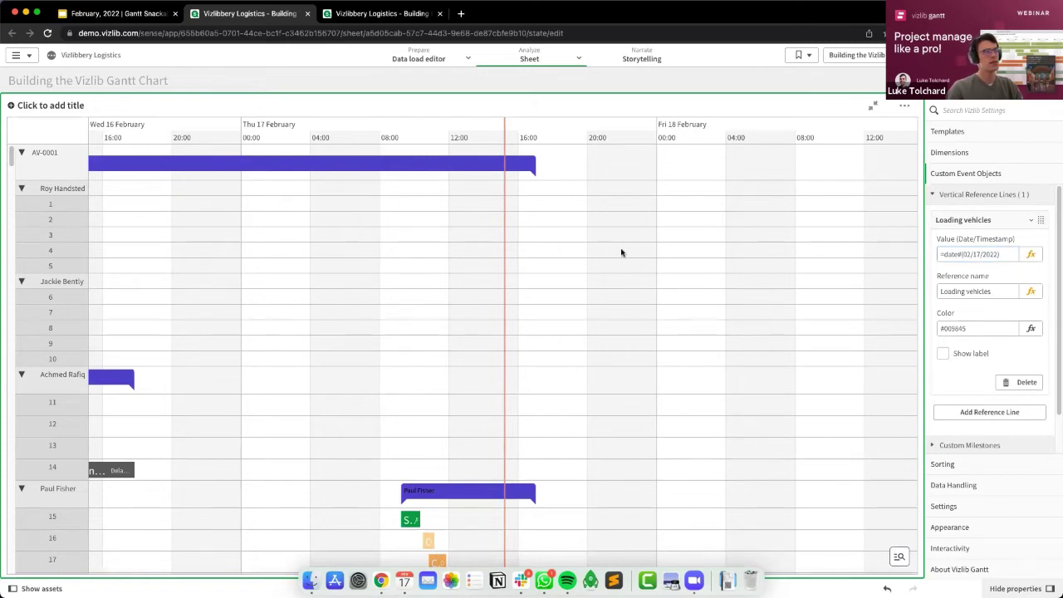
scroll(648, 253, down, 5)
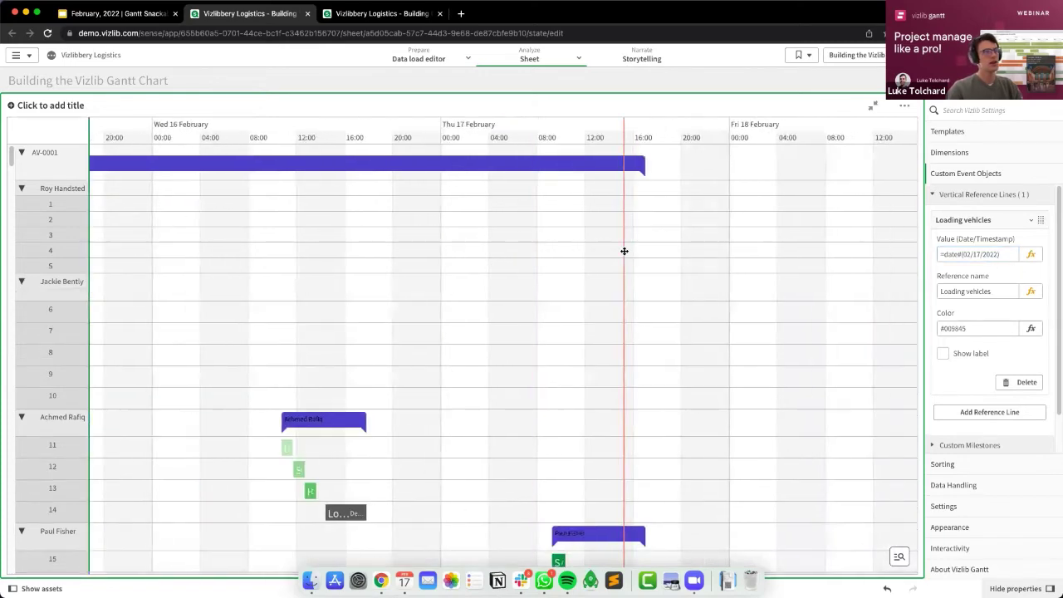
scroll(648, 264, up, 3)
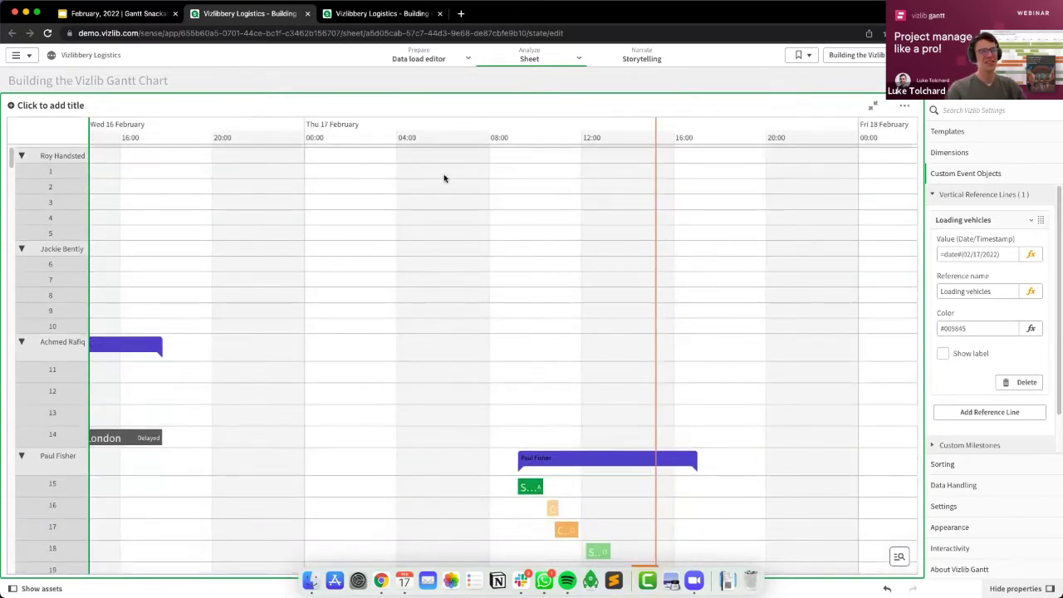
Change the Loading vehicles line's date expression to =date(02/17/2022), check the timeline and collapse the line's settings.
click(953, 222)
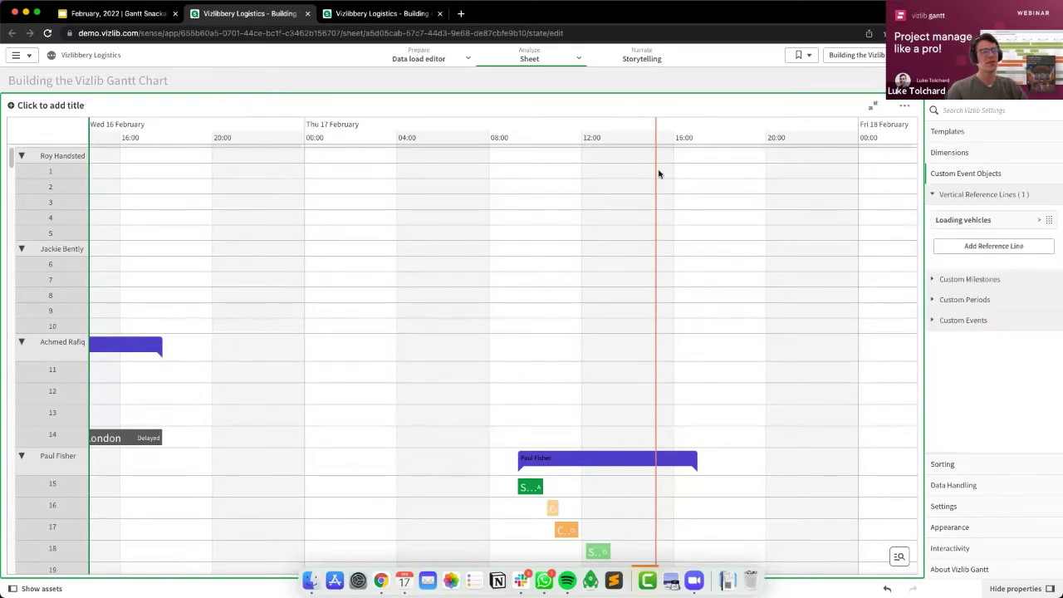
click(980, 281)
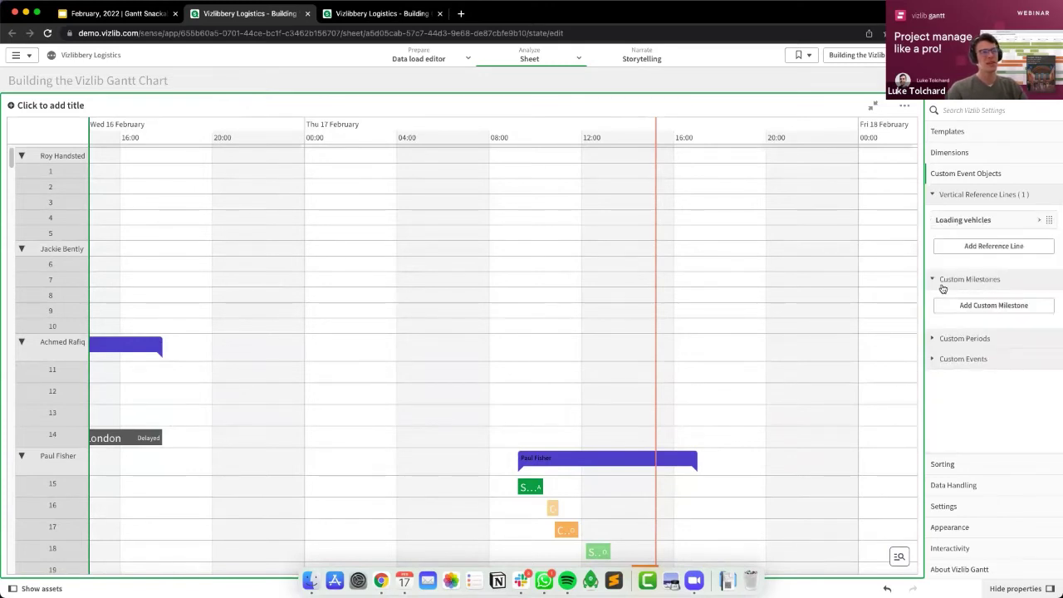
click(961, 221)
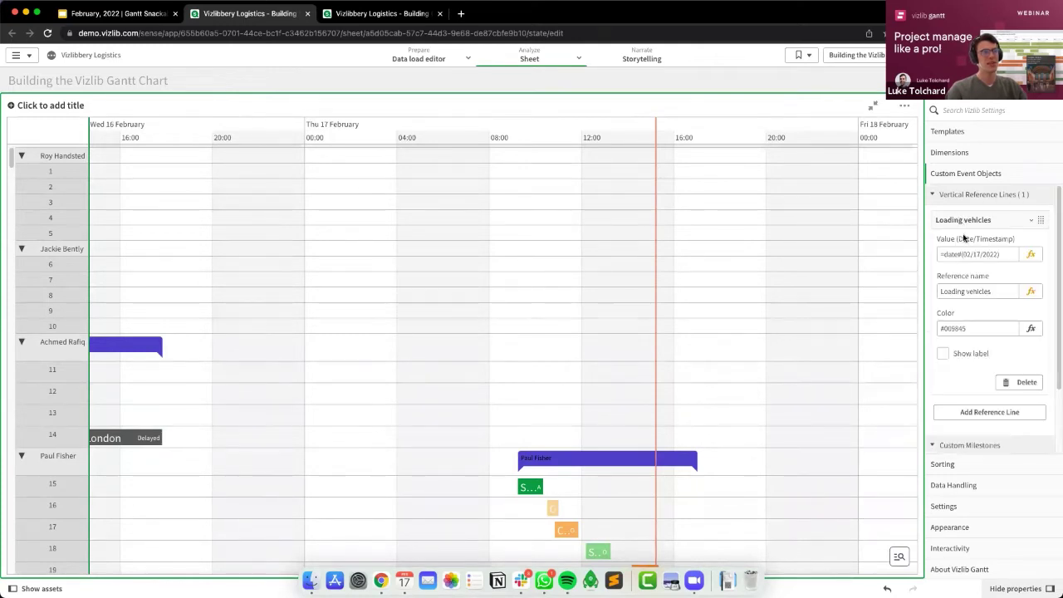
click(964, 253)
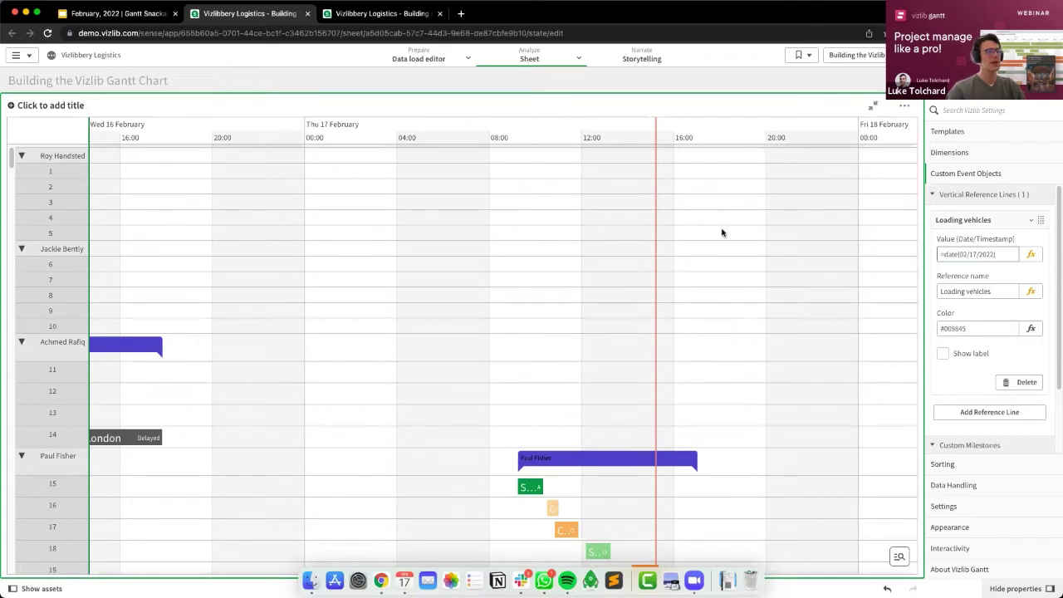
scroll(722, 231, up, 1)
drag(708, 232, 765, 268)
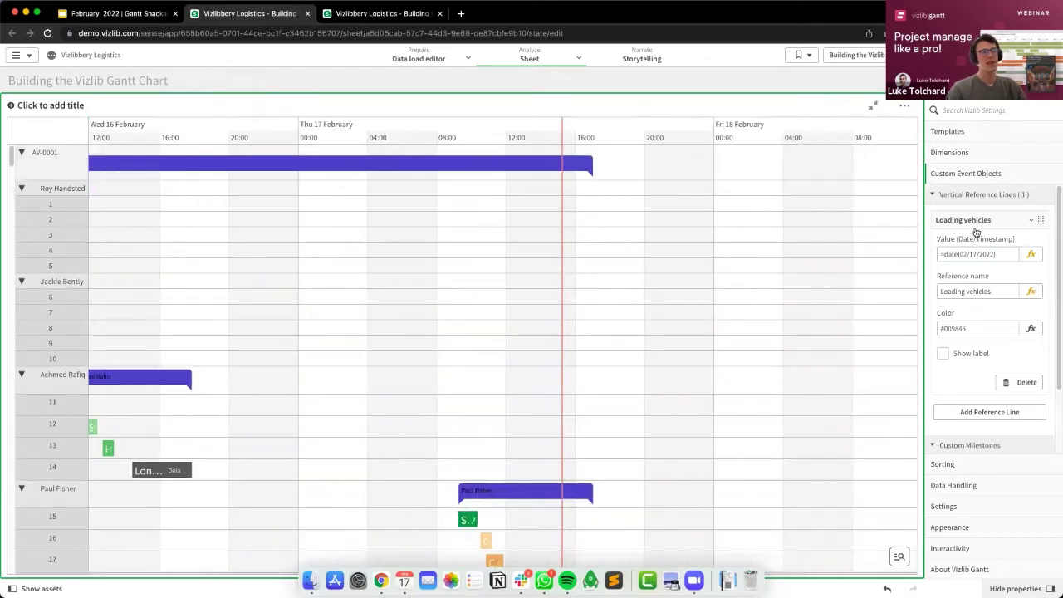
click(974, 224)
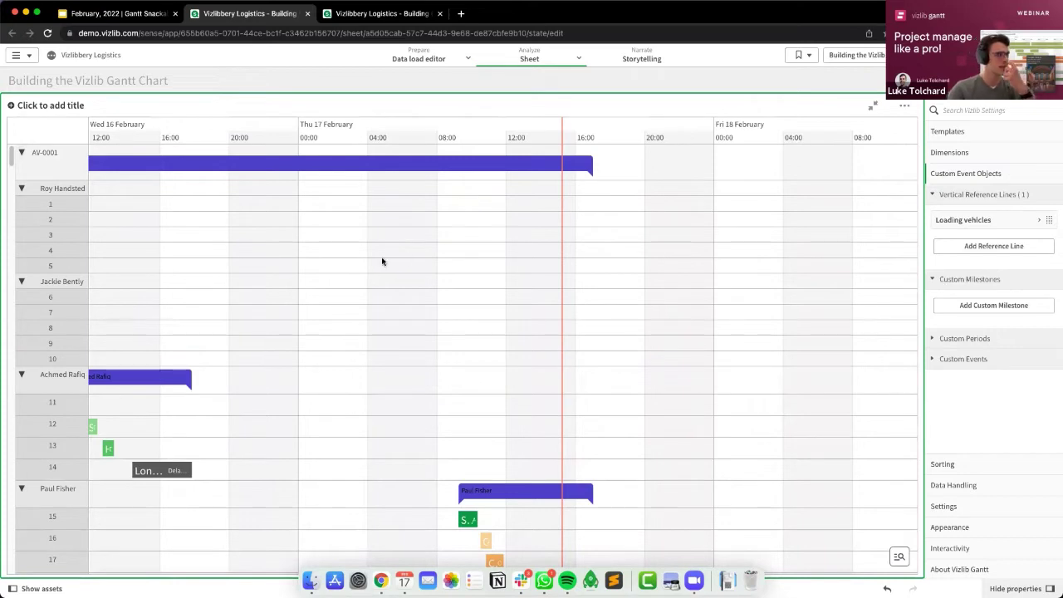
Finish editing the sheet and view the Gantt timeline around 17 February in analysis mode.
scroll(391, 257, left, 3)
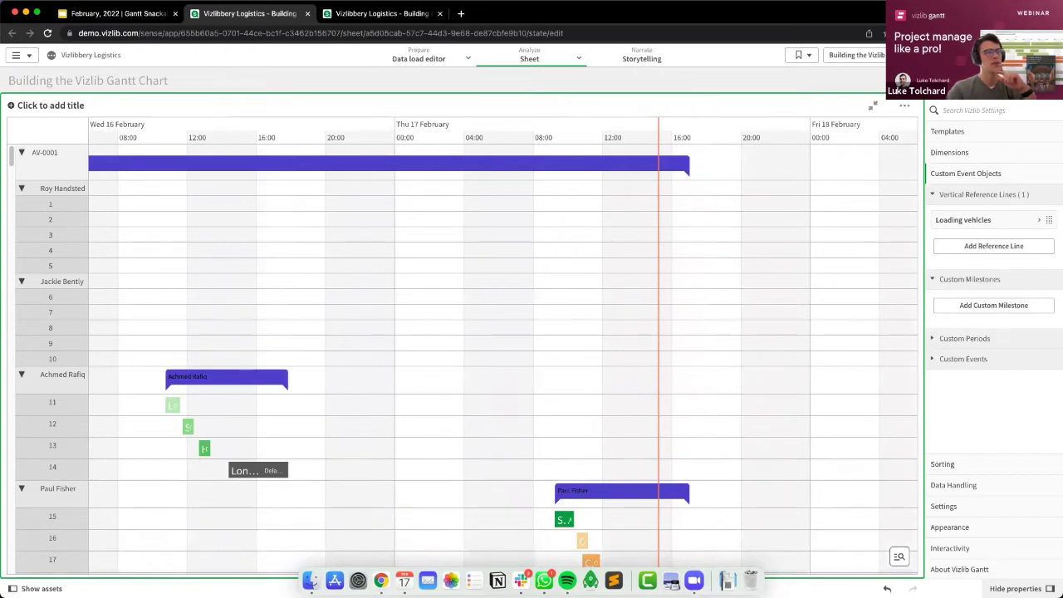
click(984, 55)
scroll(532, 281, right, 5)
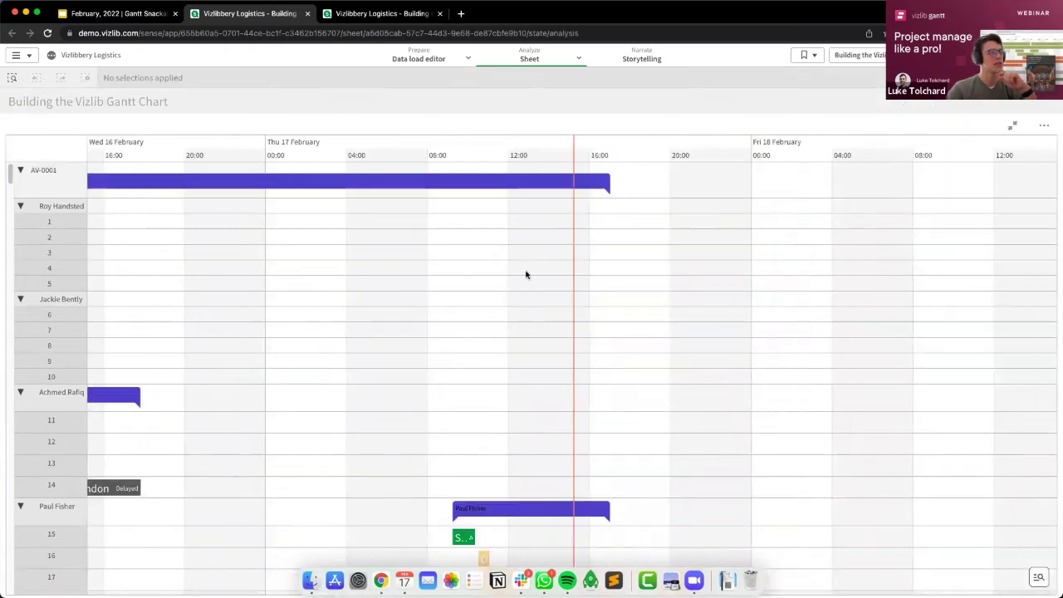
Start a custom milestone on the Gantt chart dated 17/02/2022, 12:00, with the label "peanut".
right_click(482, 265)
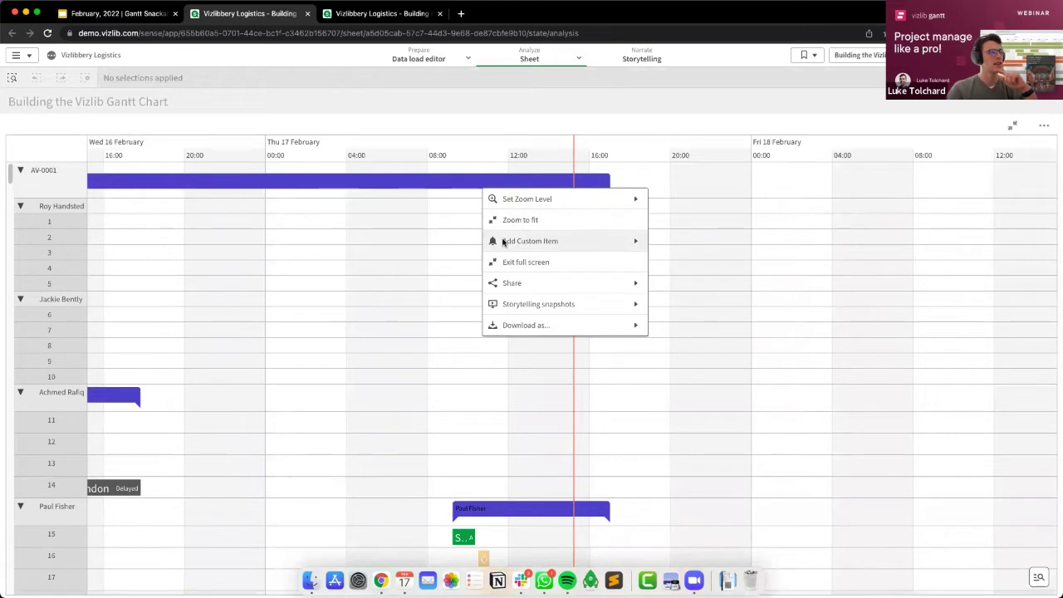
click(504, 241)
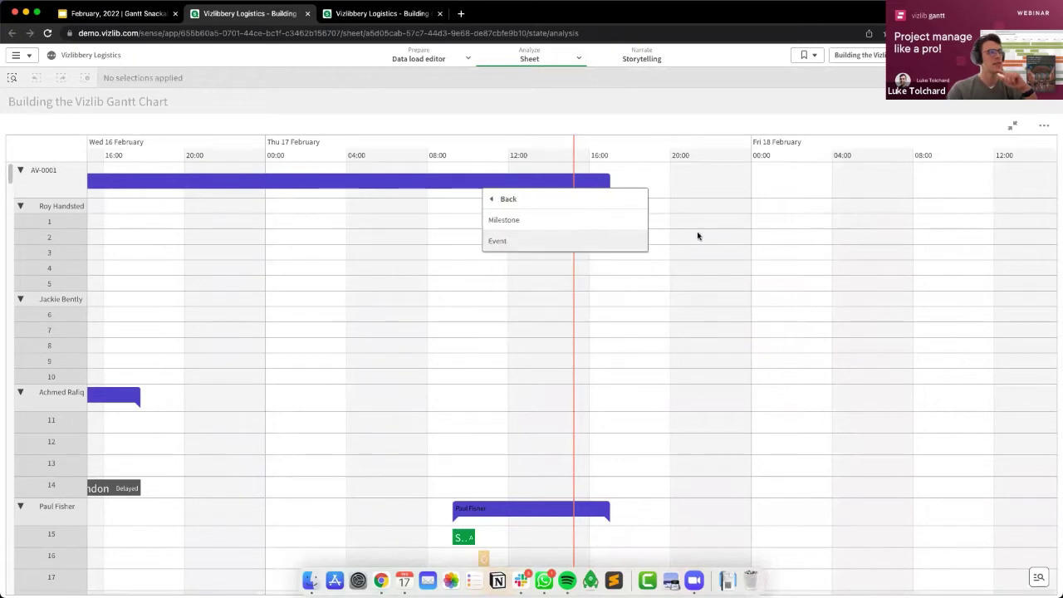
click(539, 220)
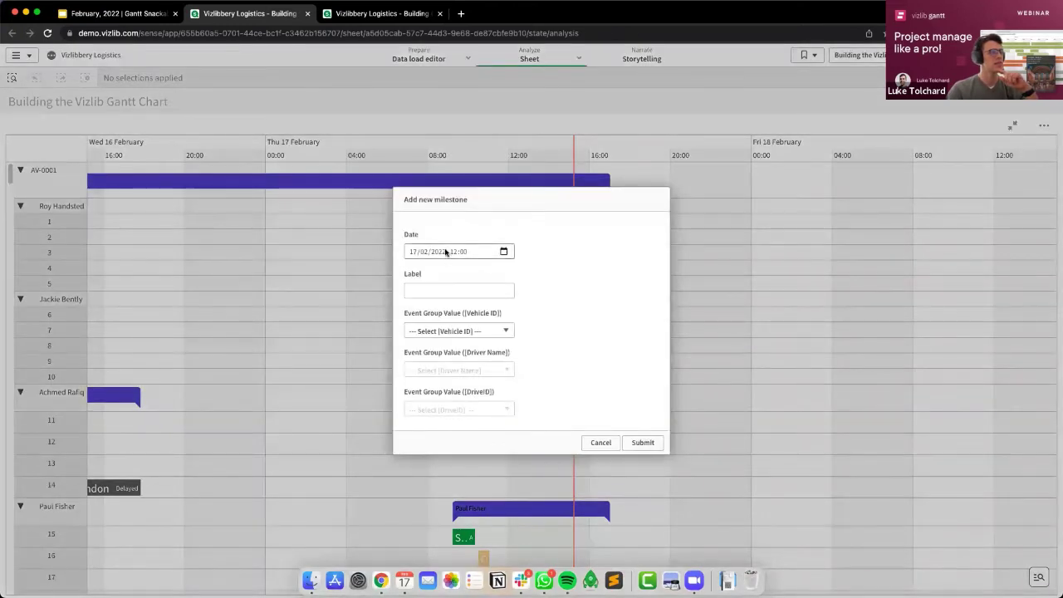
click(453, 251)
click(433, 294)
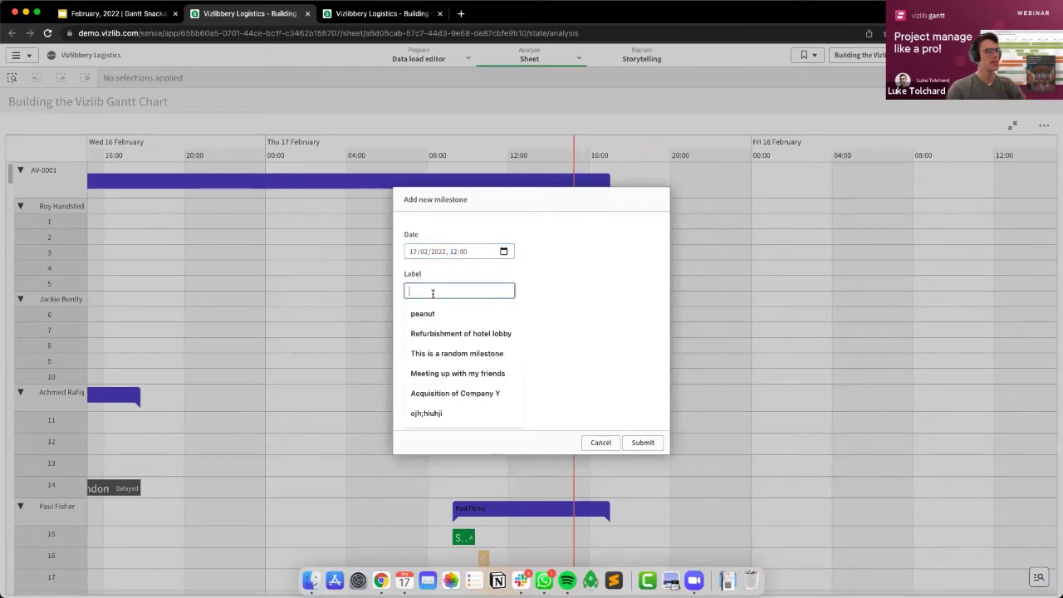
key(Down)
key(Return)
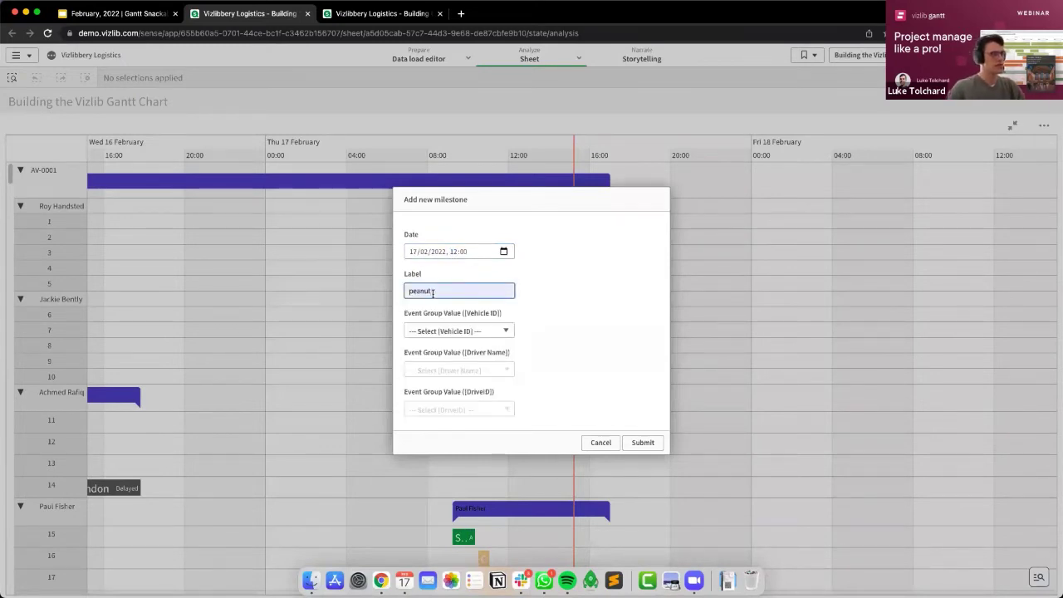
Assign the peanut milestone to vehicle AV-0001, the first listed driver and DriveID 1, and submit it.
click(471, 331)
click(462, 343)
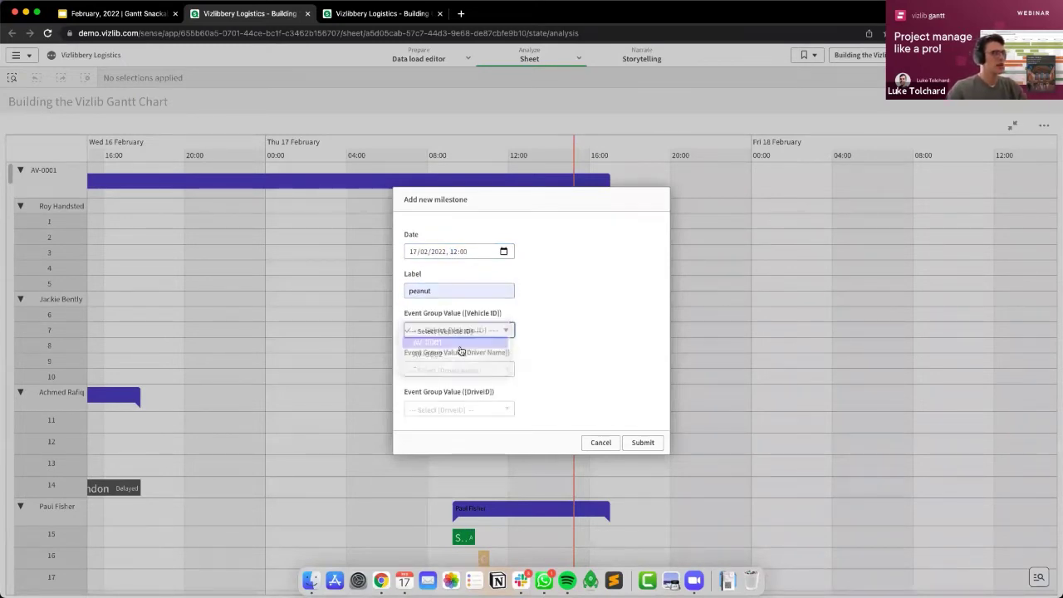
click(453, 367)
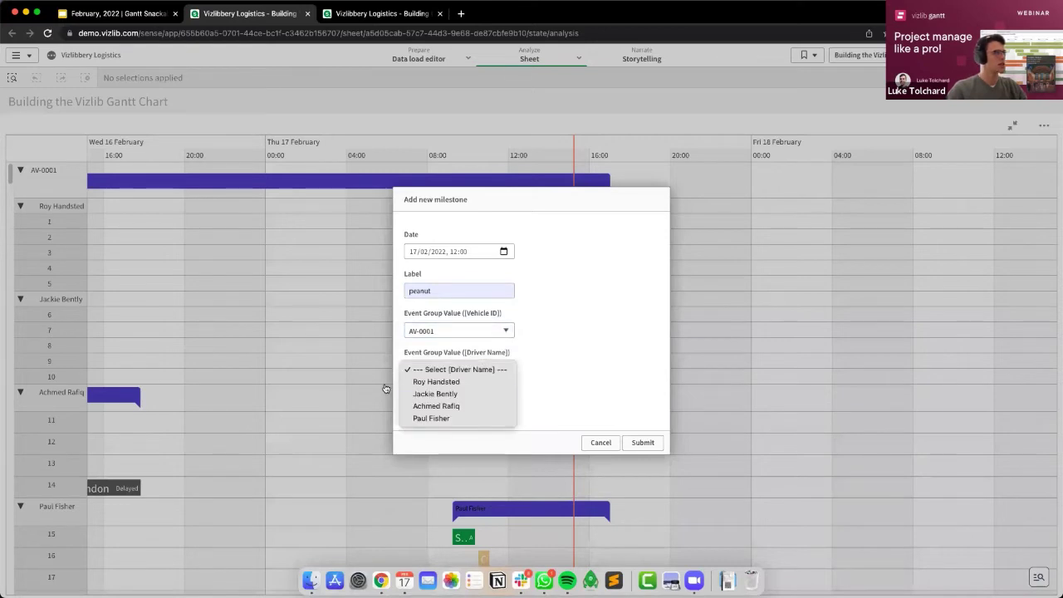
click(437, 382)
click(445, 410)
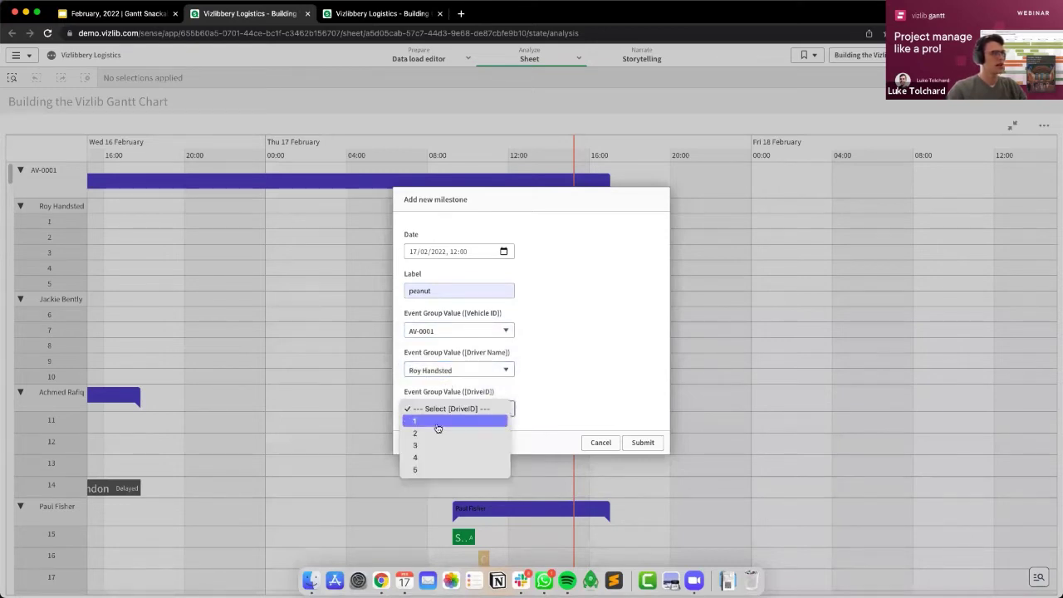
click(424, 422)
click(641, 443)
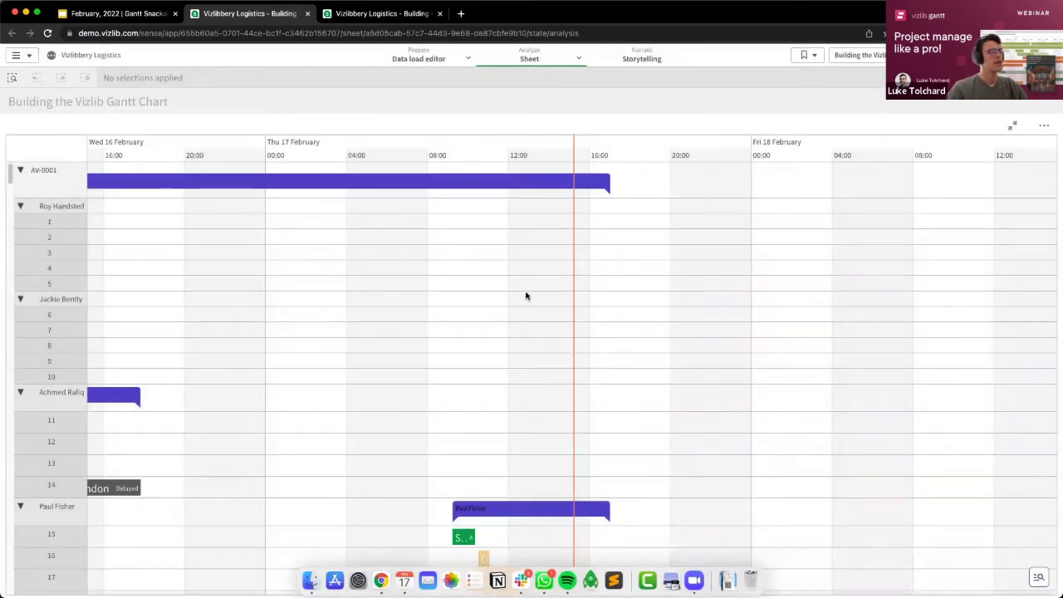
mouse_move(505, 234)
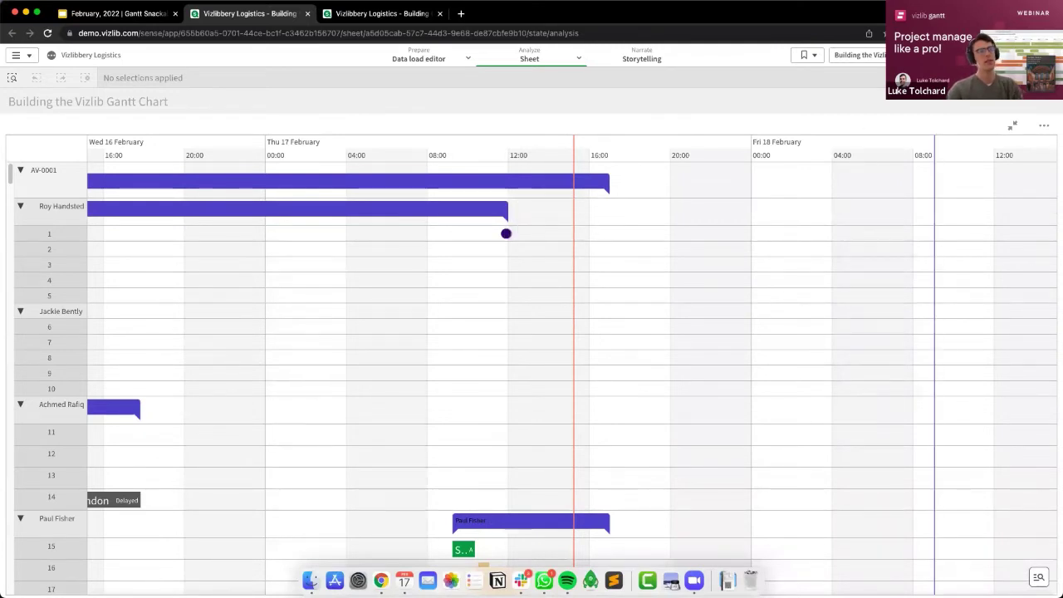
Reopen the sheet for editing and look through the custom milestones, custom periods and vertical reference lines settings.
click(1020, 55)
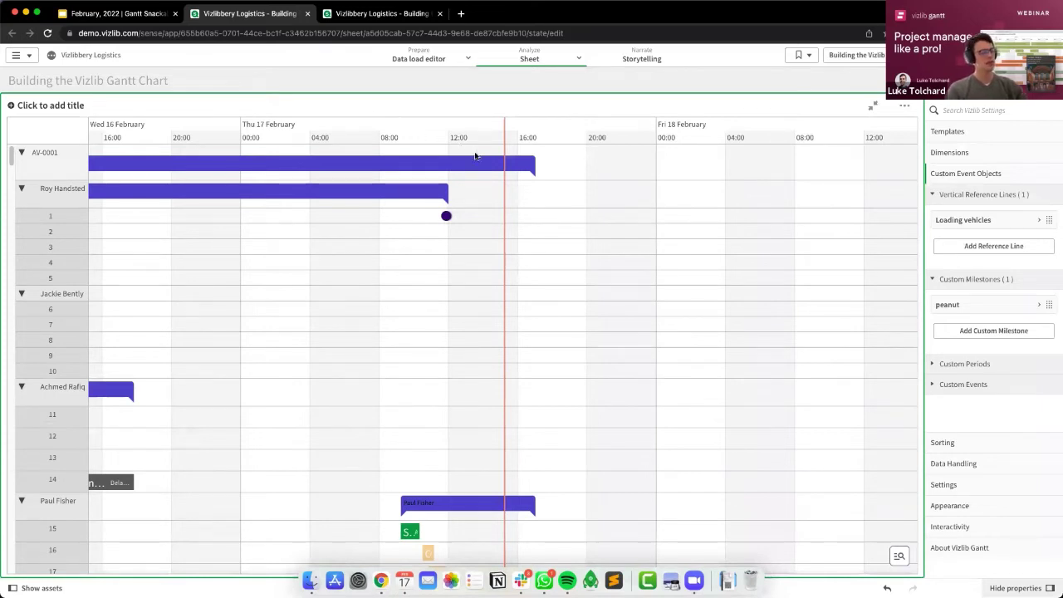
mouse_move(447, 218)
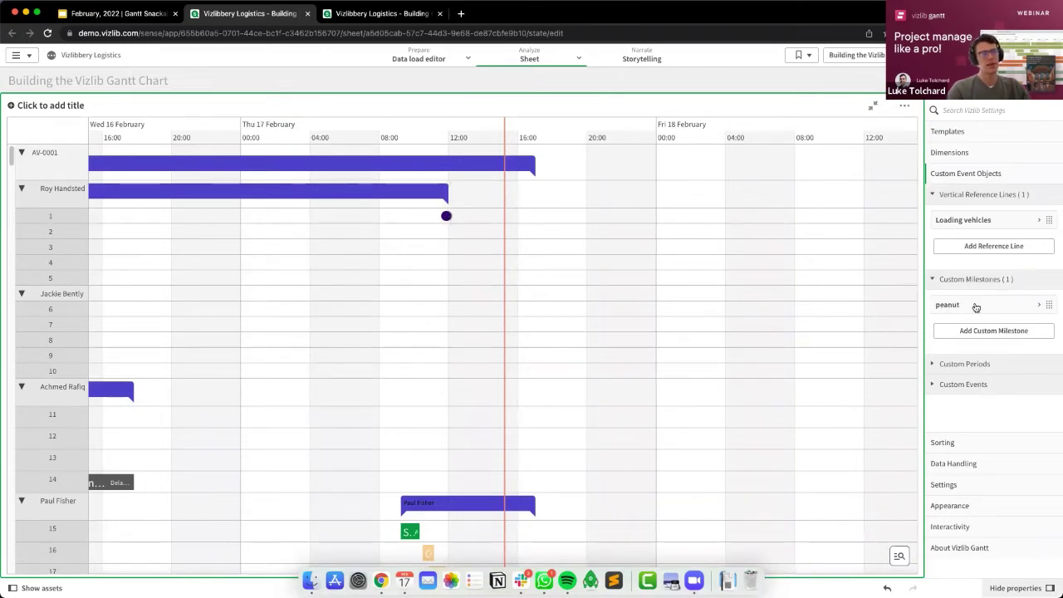
click(954, 365)
click(952, 282)
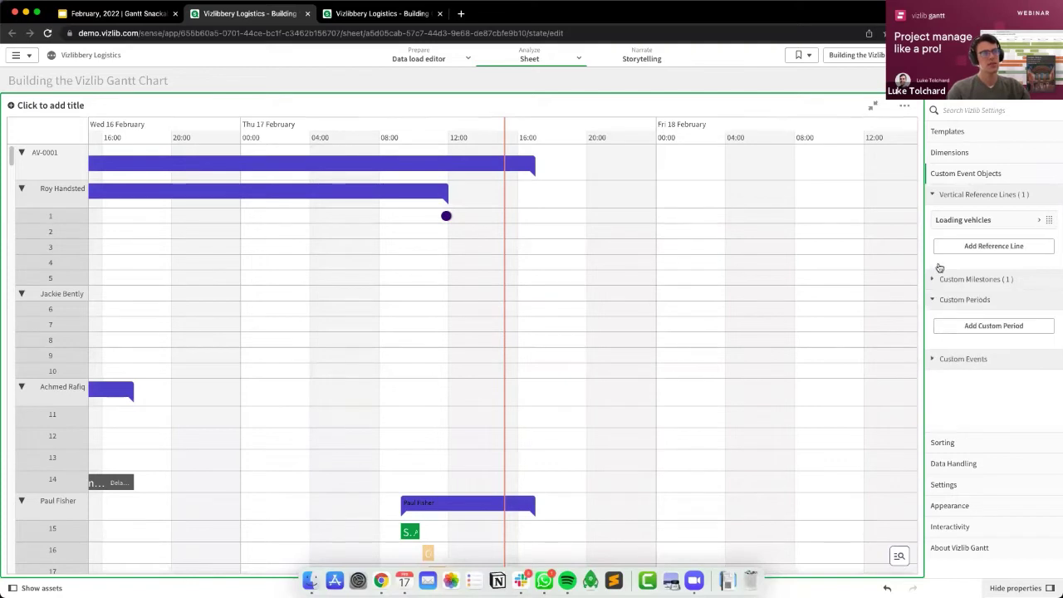
click(937, 200)
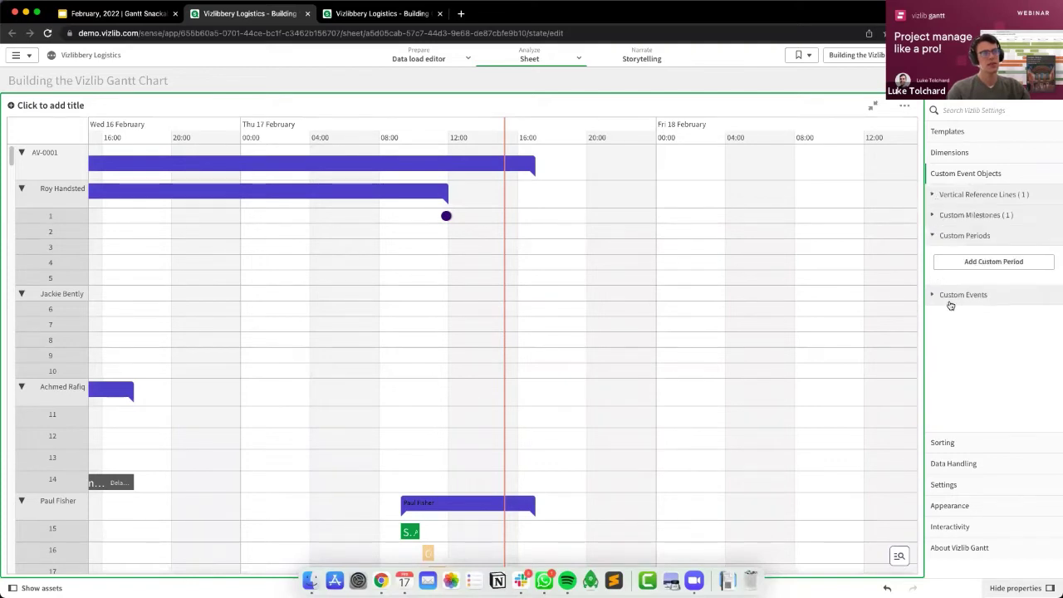
click(942, 197)
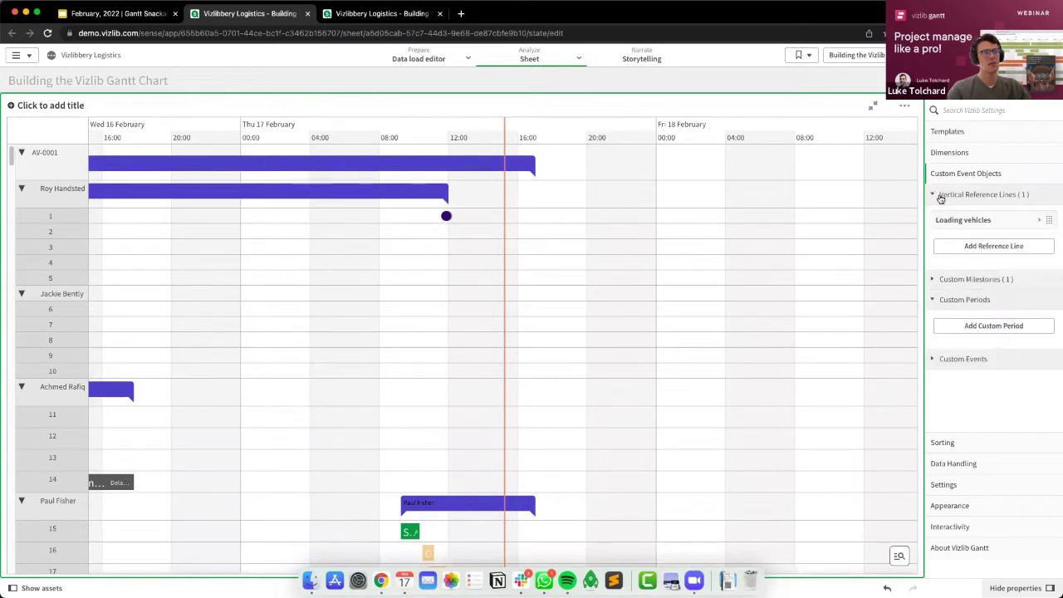
click(941, 197)
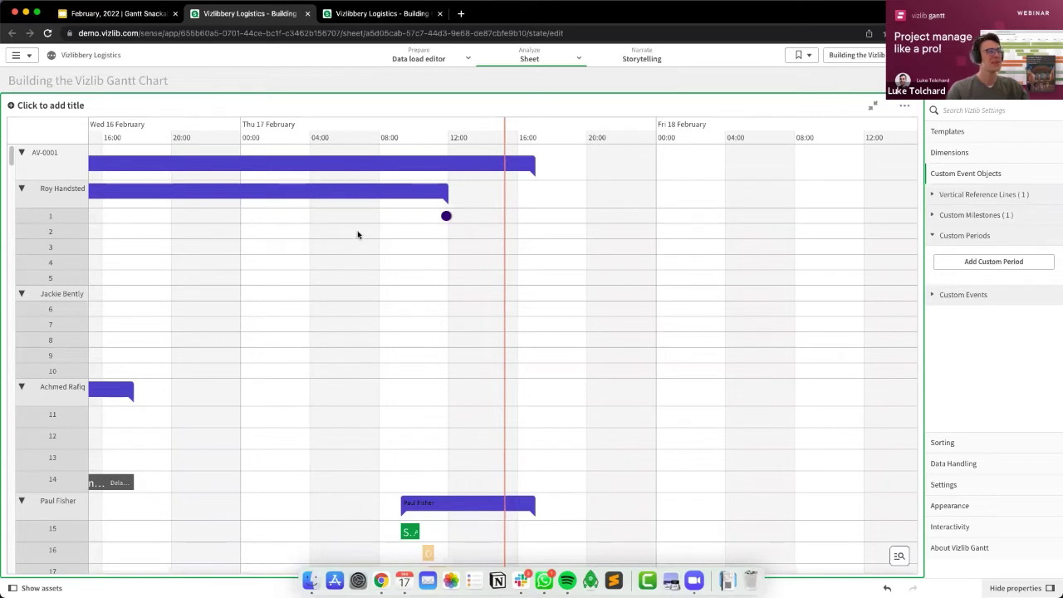
Look over the timeline back to 14 February and check the custom events settings.
scroll(413, 235, down, 3)
scroll(415, 239, down, 3)
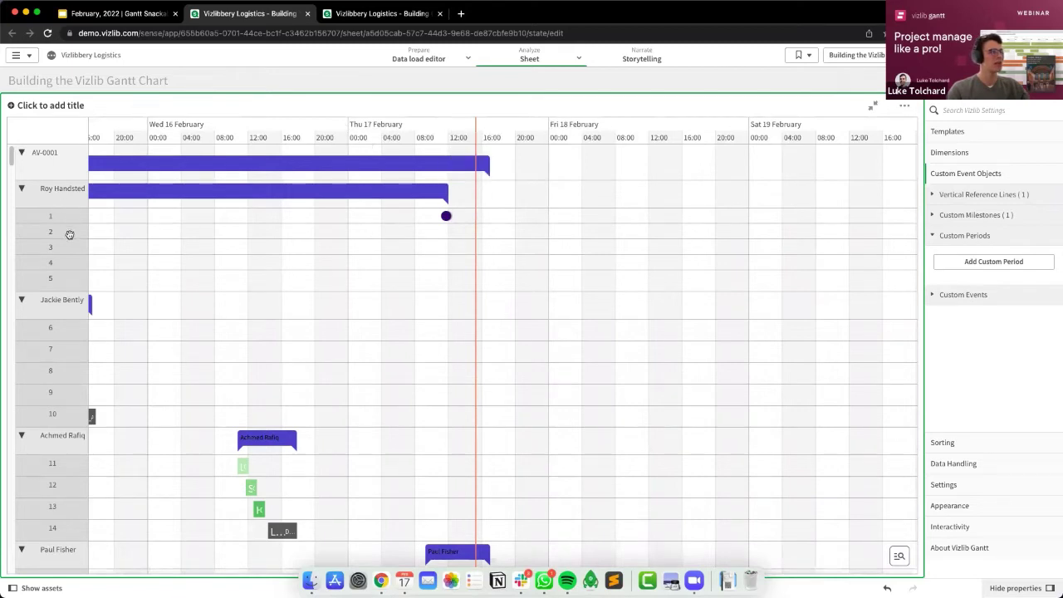
scroll(246, 243, left, 5)
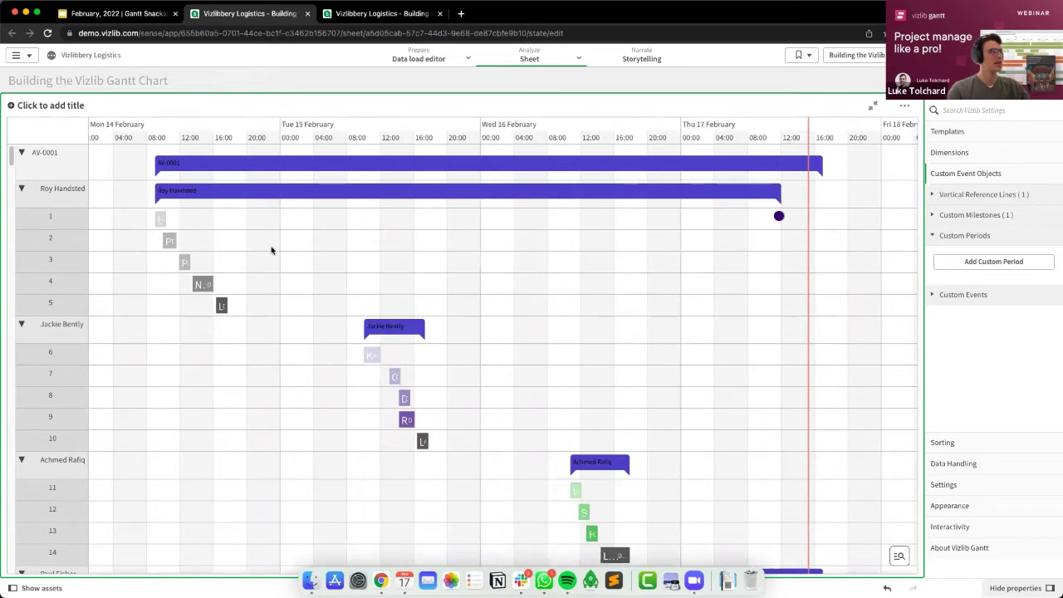
click(936, 237)
click(935, 258)
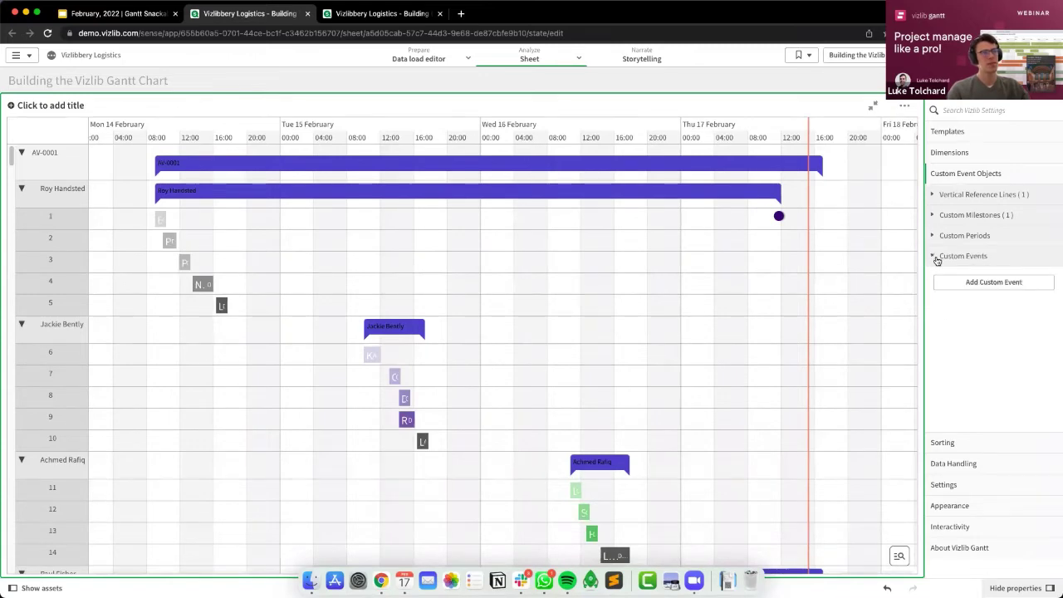
click(936, 258)
Finish editing and start a custom event labelled "hello world" on 17/02/2022 from 12:00 to 13:00.
key(ctrl+e)
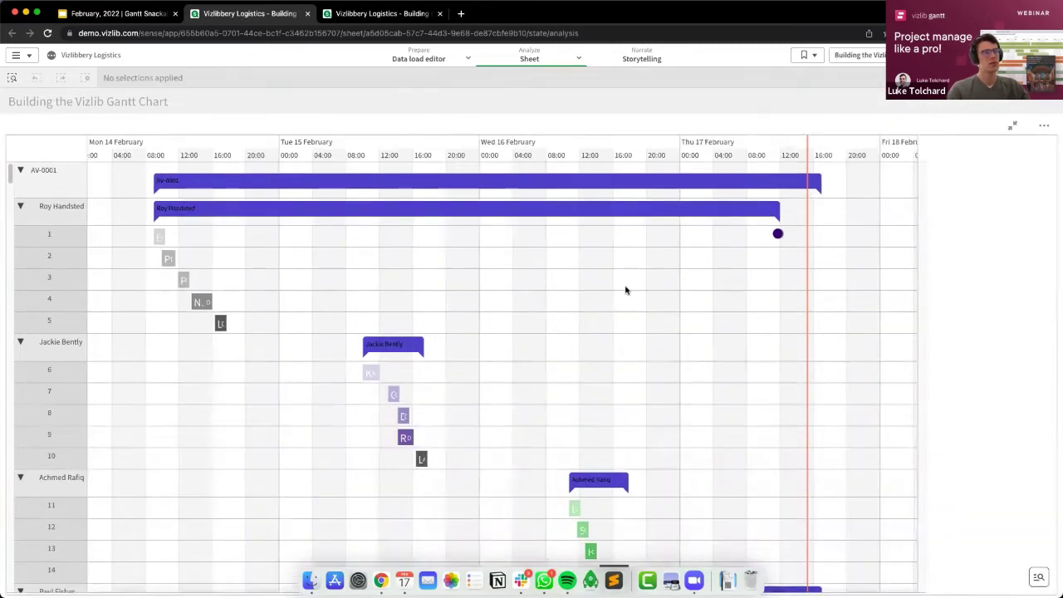
right_click(652, 276)
right_click(634, 239)
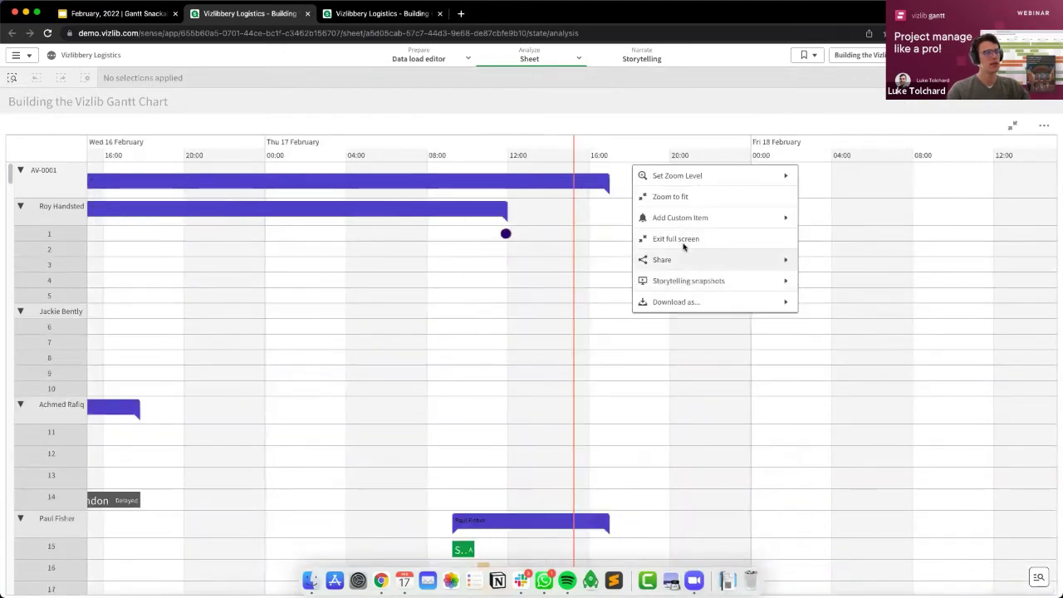
click(376, 262)
right_click(376, 262)
click(447, 238)
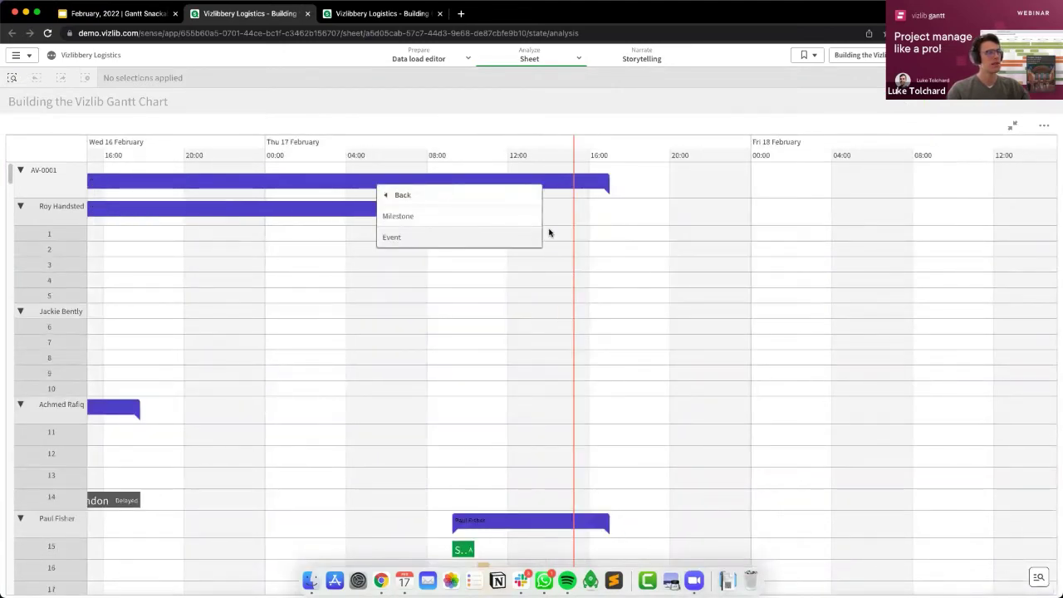
click(452, 236)
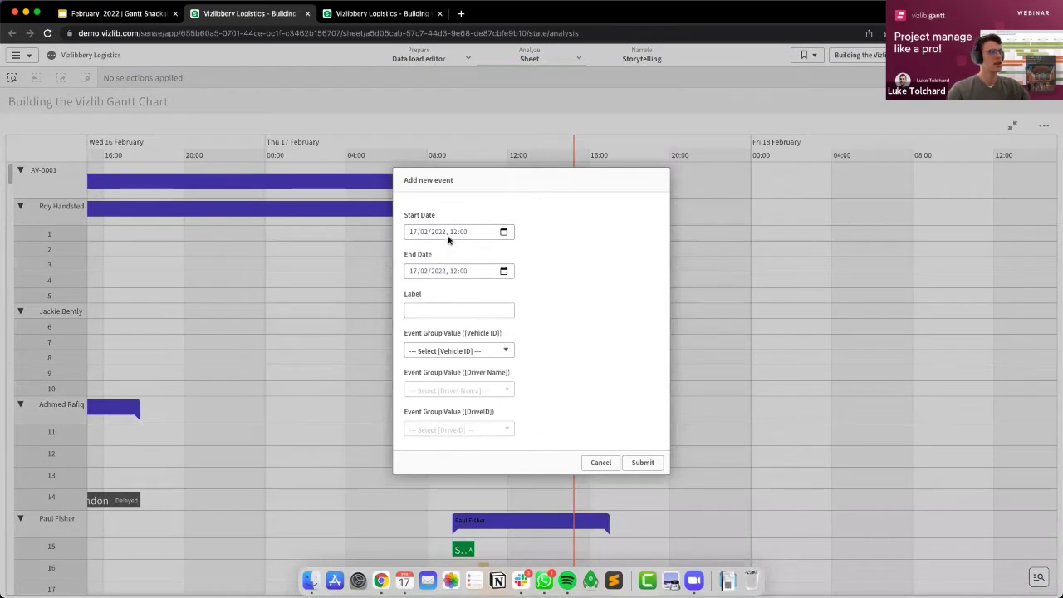
click(460, 270)
click(459, 271)
text(13)
click(463, 309)
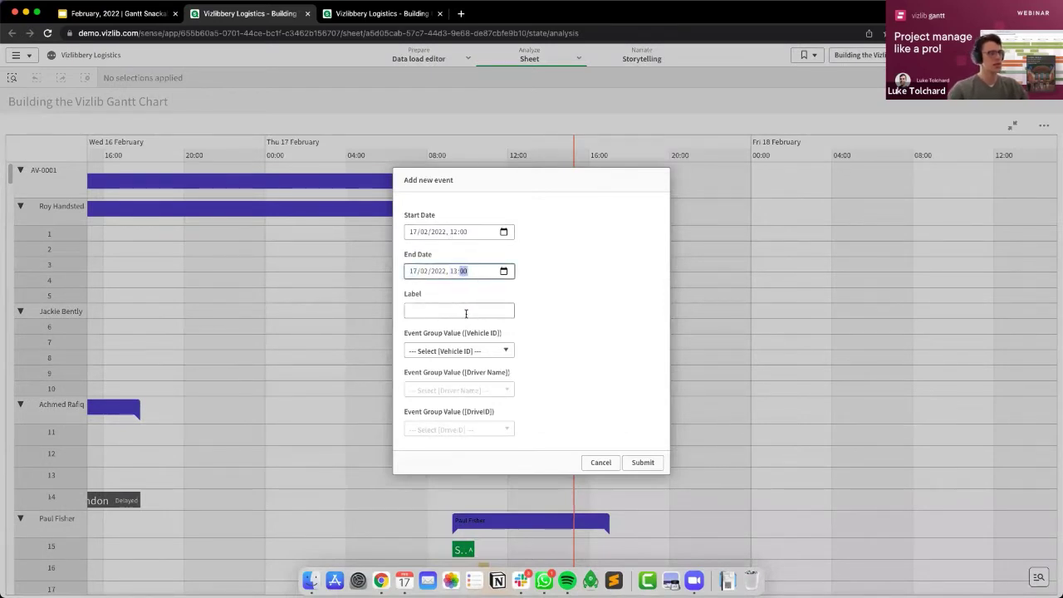
text(hello world)
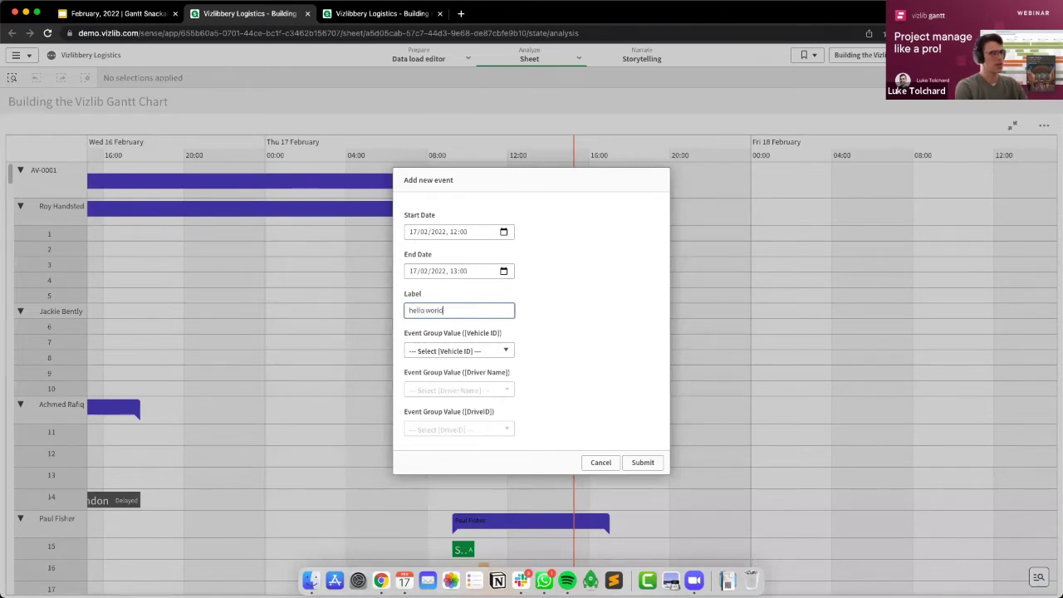
Assign the hello world event to vehicle AV-0001, the second listed driver and DriveID 6, and submit it.
click(467, 351)
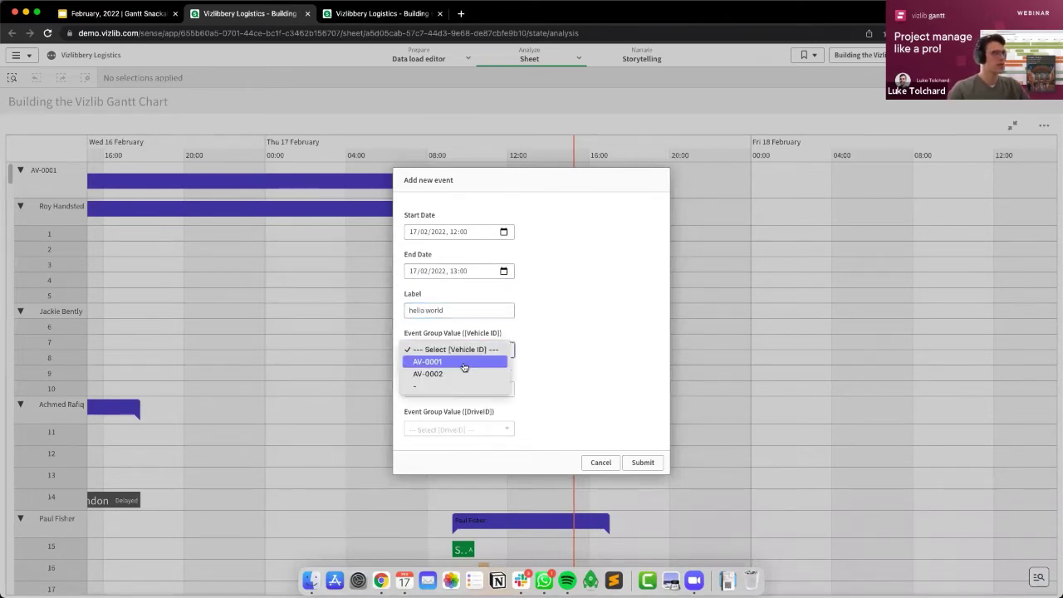
click(465, 366)
click(455, 389)
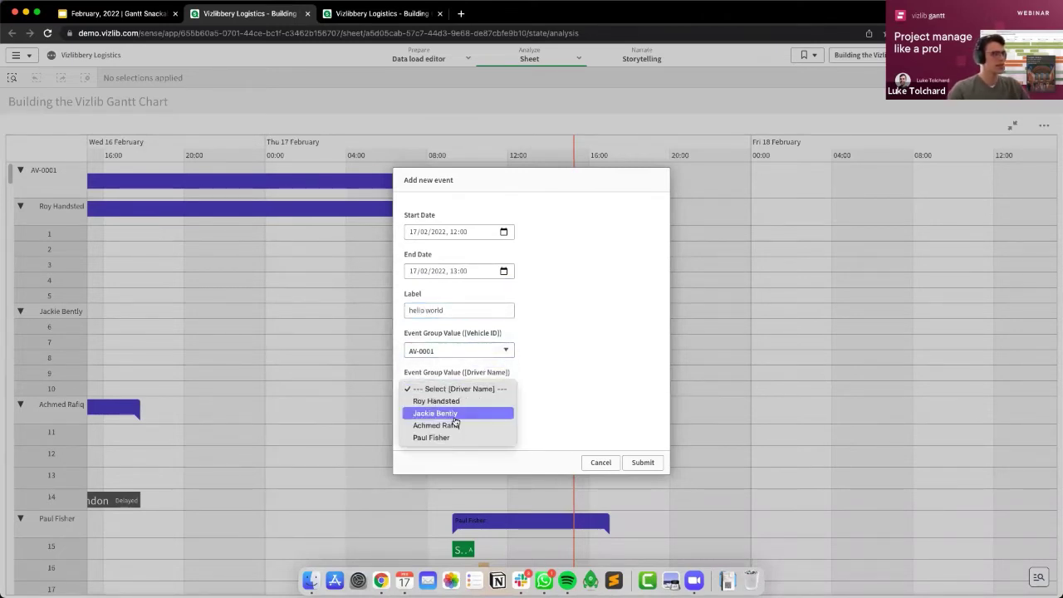
click(456, 418)
click(456, 429)
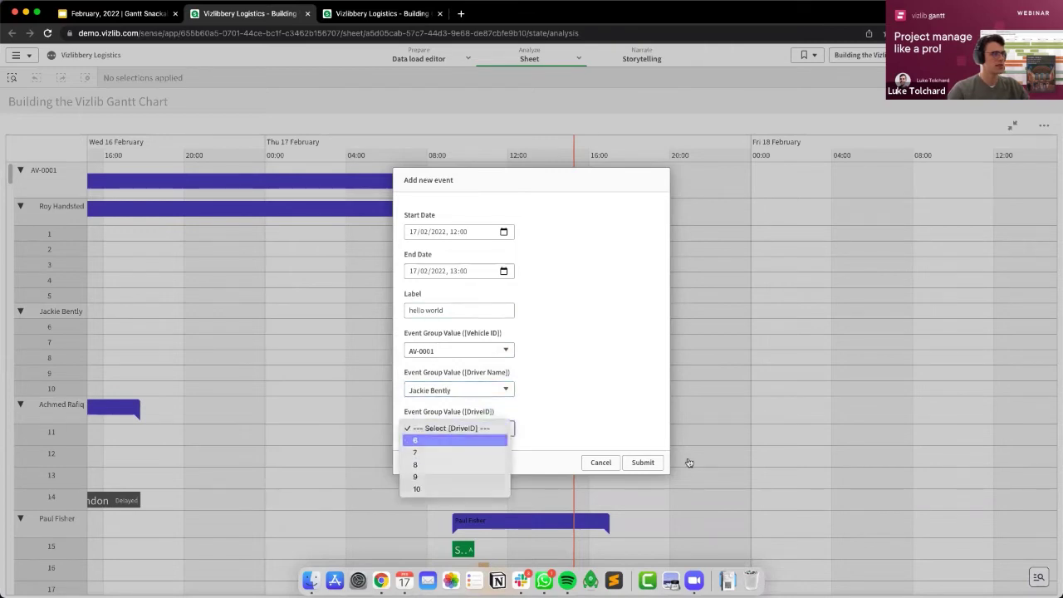
key(Return)
click(643, 462)
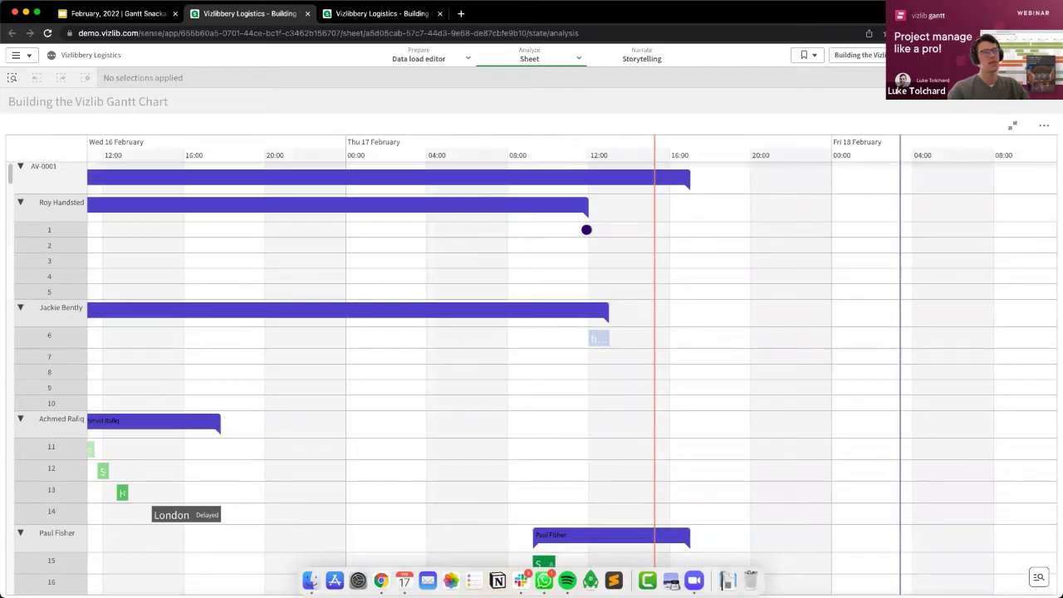
Return to editing the sheet, add a blank second custom event below hello world and collapse its settings.
double_click(632, 249)
click(962, 257)
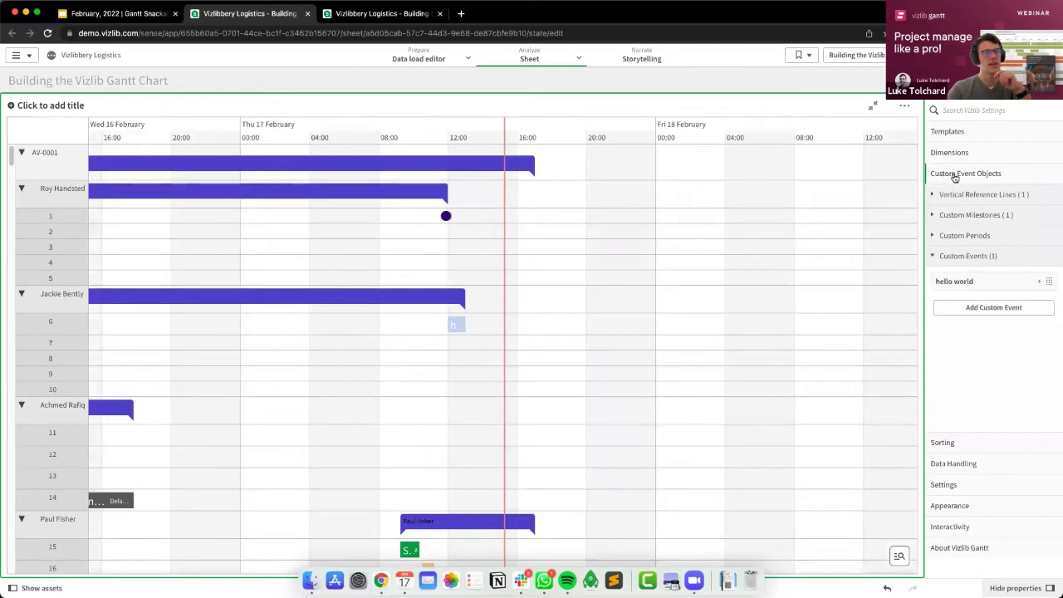
click(968, 309)
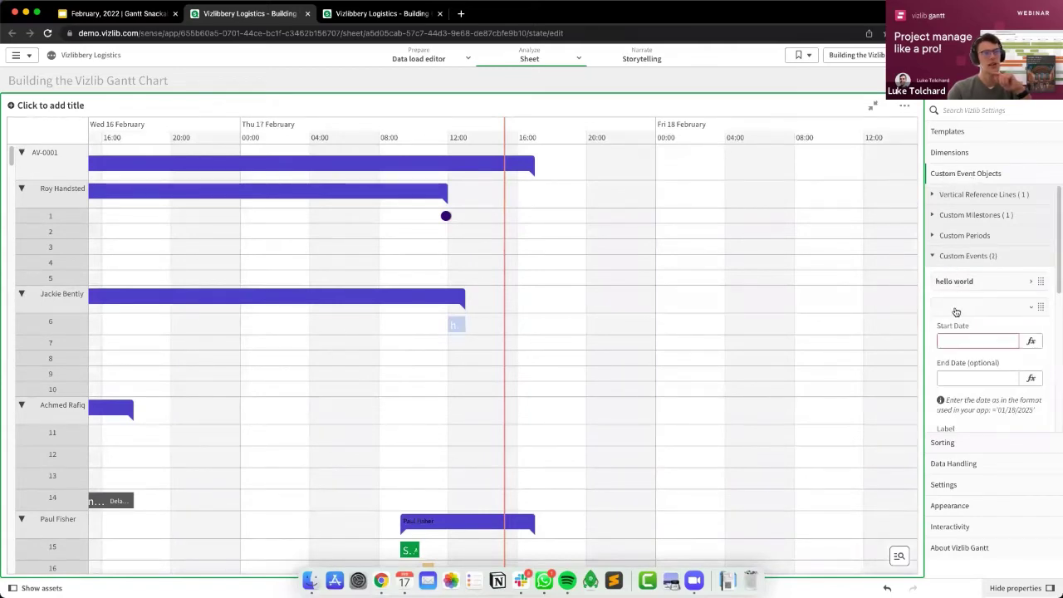
click(1039, 306)
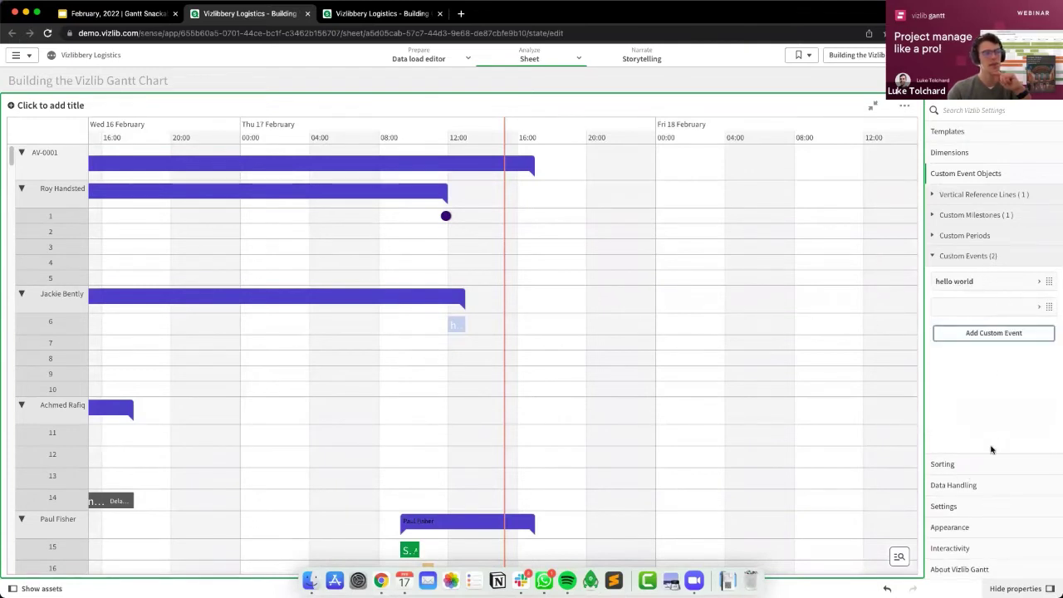
Open the chart's sorting settings and look over the drivers' events on the timeline from 14 to 17 February.
click(963, 464)
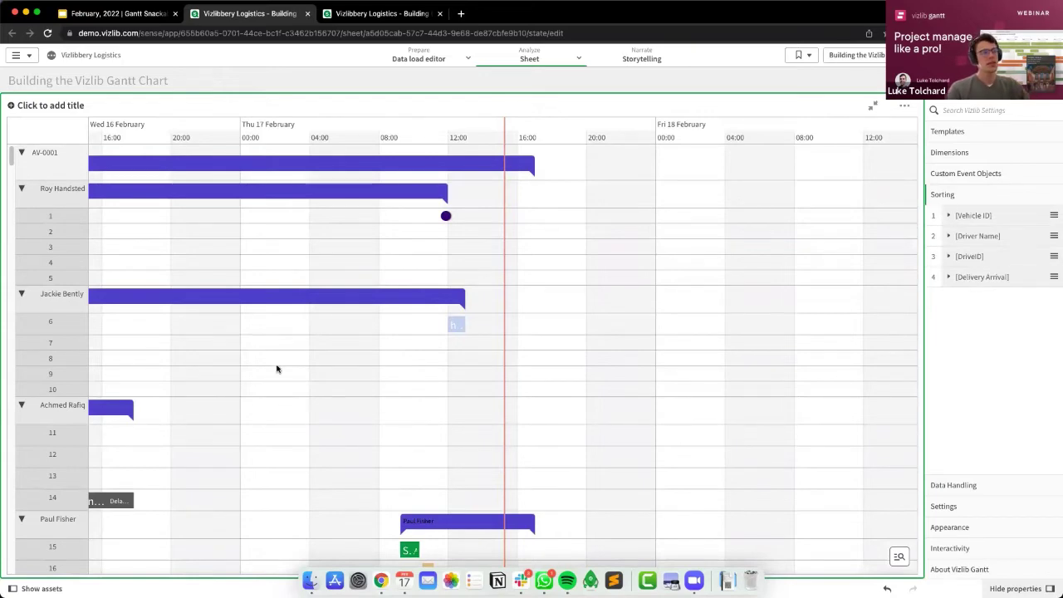
scroll(261, 382, down, 3)
scroll(245, 396, left, 10)
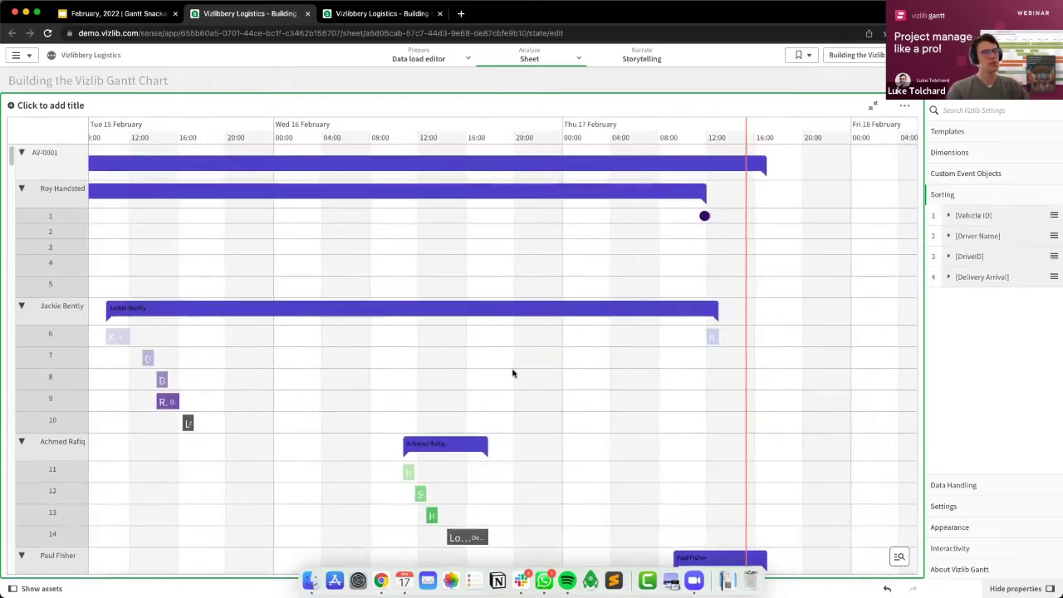
scroll(512, 373, down, 2)
scroll(510, 368, left, 1)
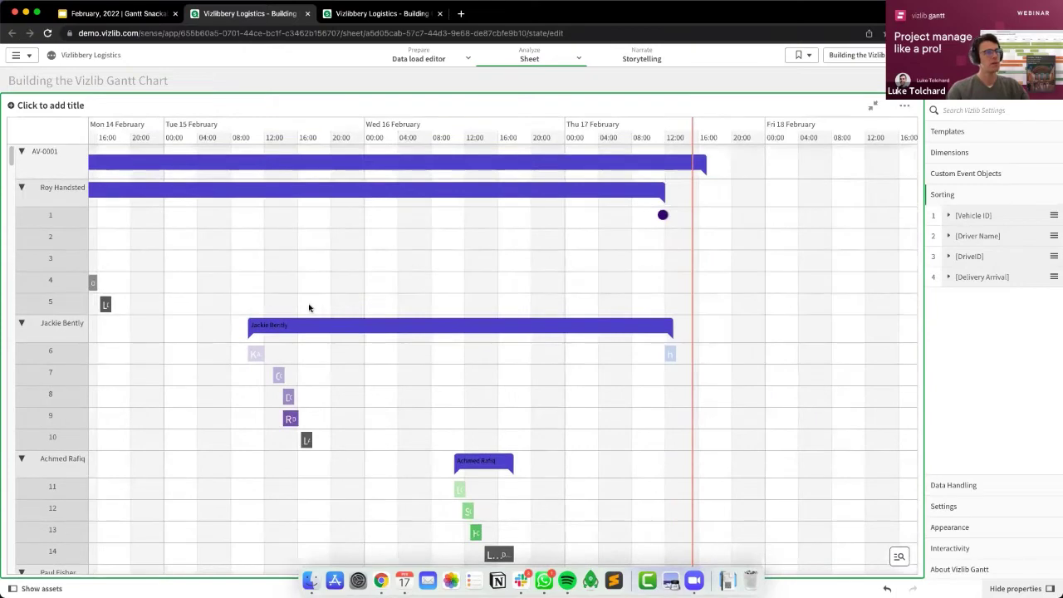
Look over the deliveries from 14 to 19 February and check the maximum number of events to render in the data handling settings.
scroll(373, 308, left, 8)
scroll(424, 298, down, 1)
drag(355, 247, 240, 189)
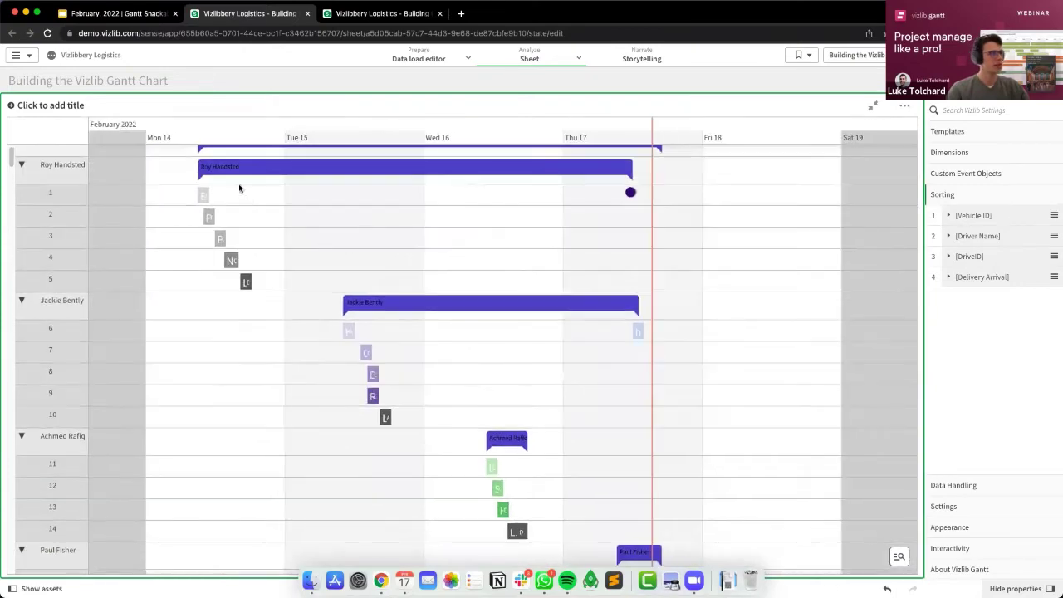
drag(437, 397, 403, 385)
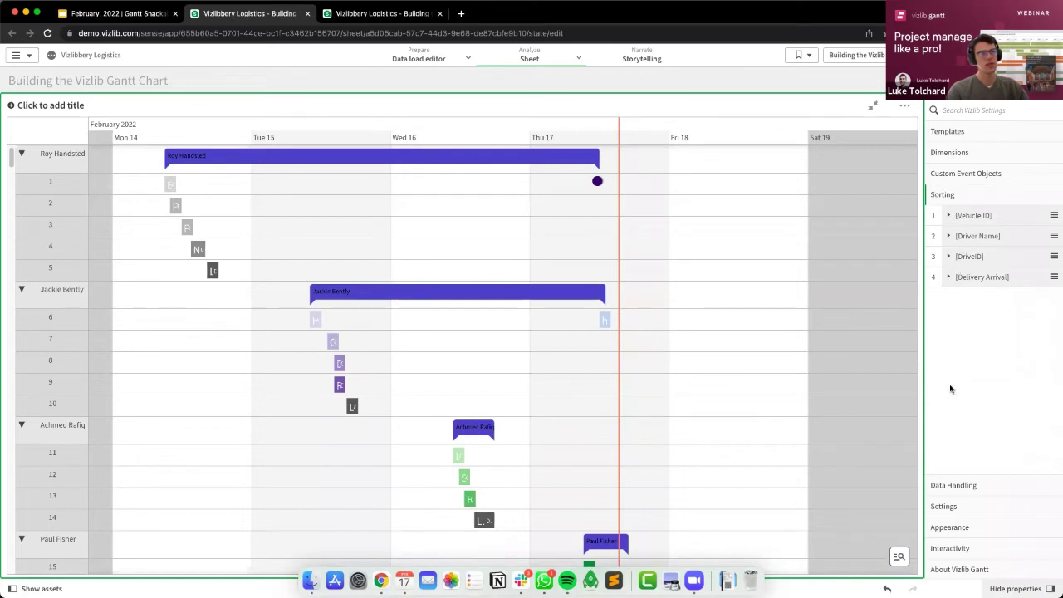
click(970, 487)
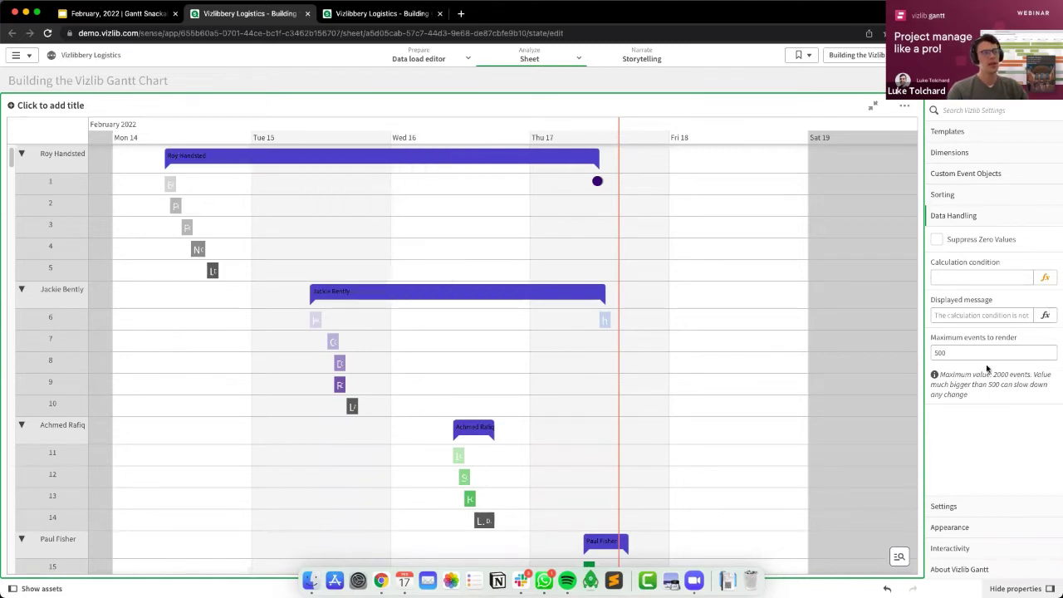
drag(964, 347, 924, 352)
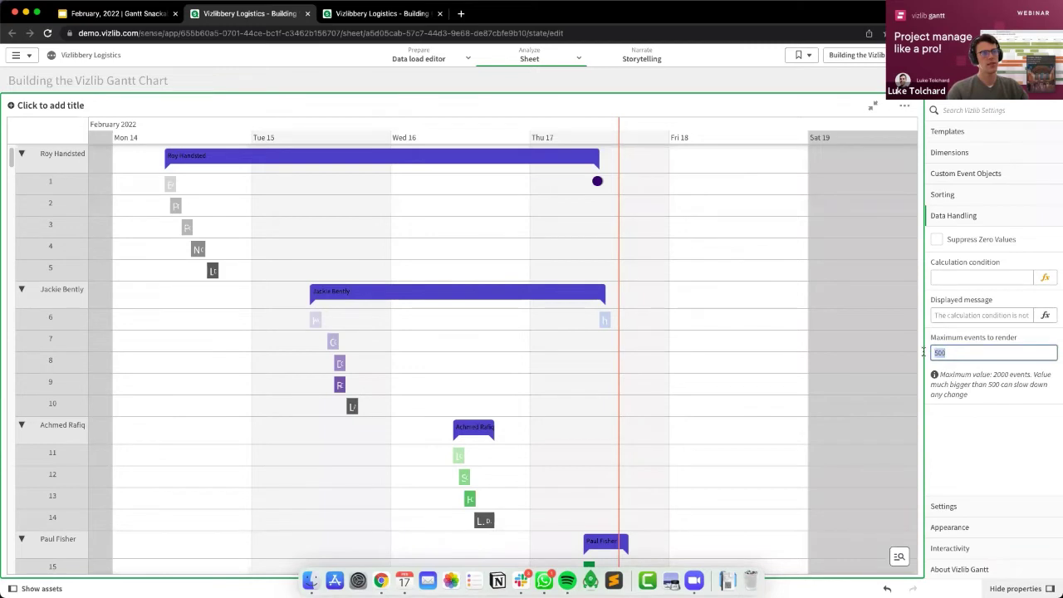
click(982, 343)
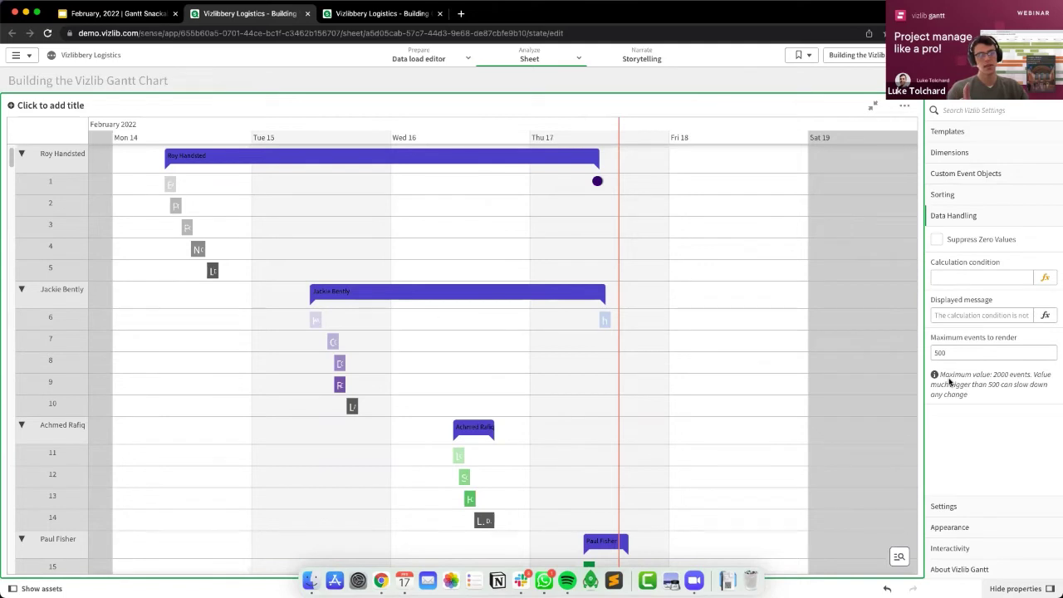
Look over the chart's timeline, range and zoom settings, returning to the timeline options.
click(945, 506)
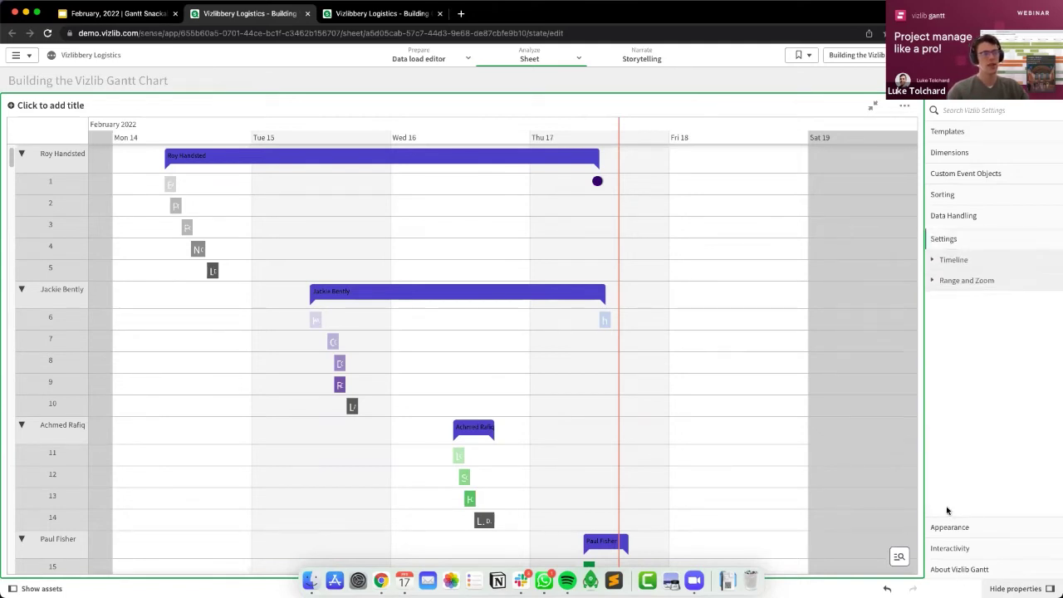
click(943, 259)
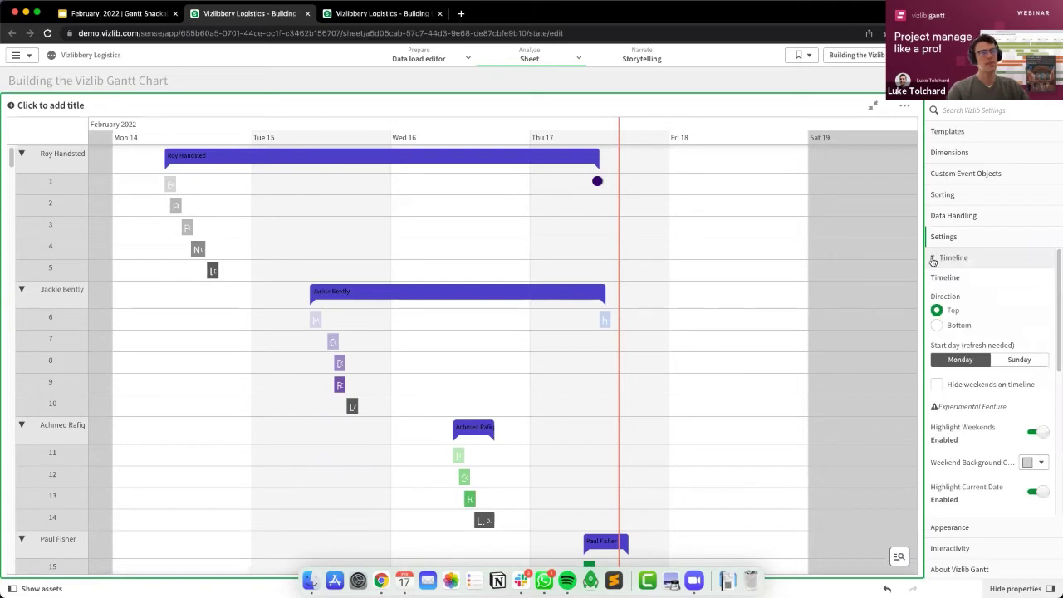
click(937, 259)
click(943, 280)
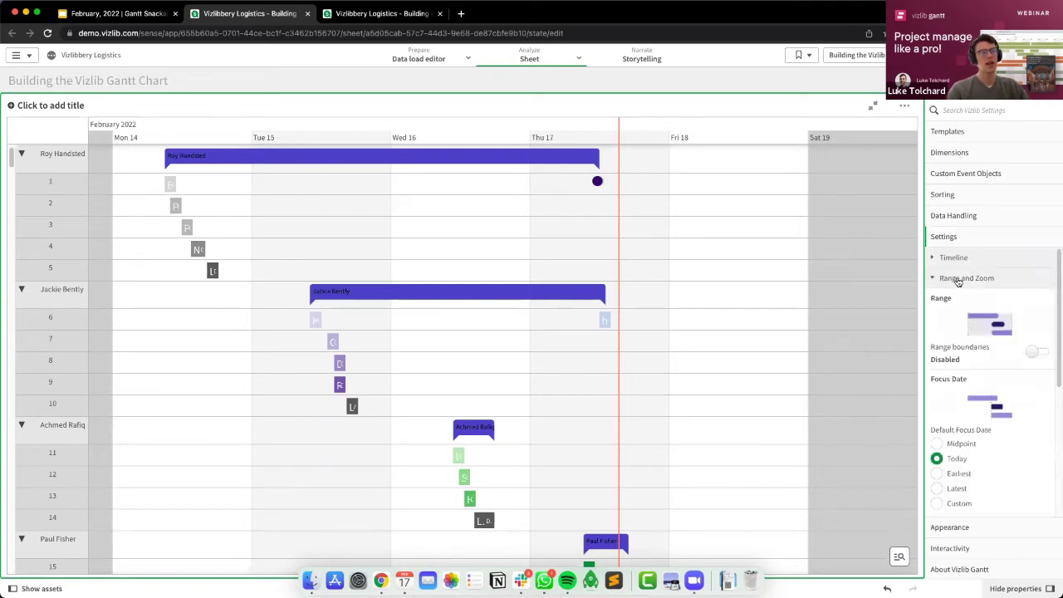
click(953, 280)
click(945, 260)
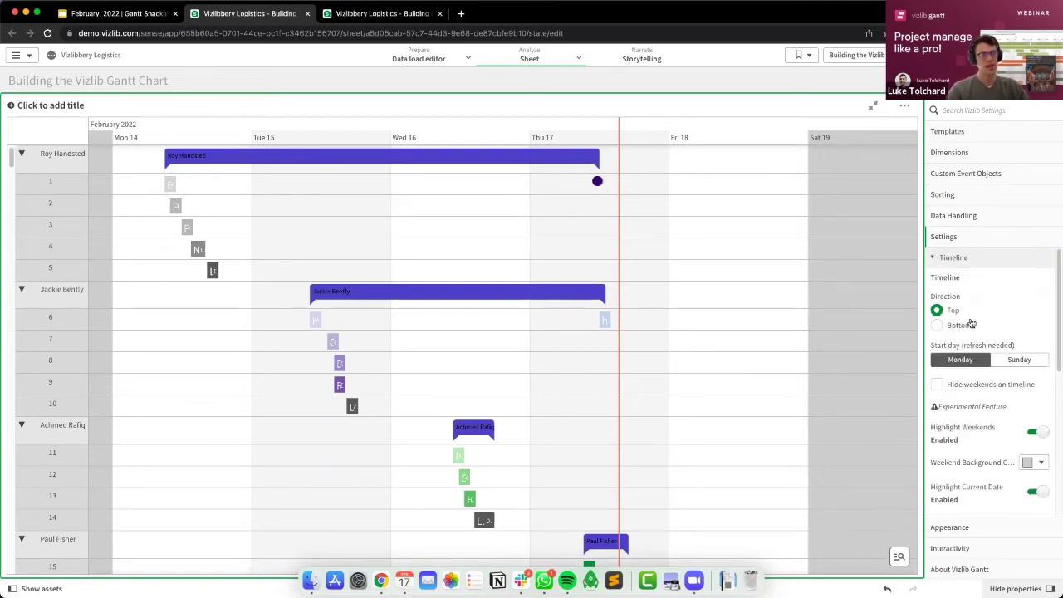
Switch the timeline's start day to Sunday and back to Monday.
drag(779, 317, 885, 314)
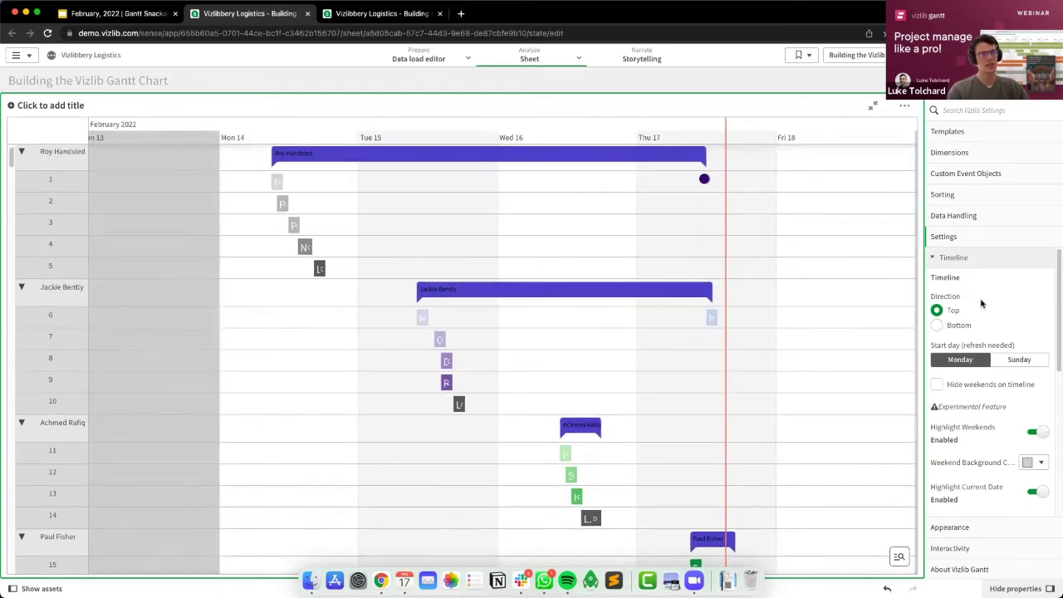
scroll(964, 328, down, 1)
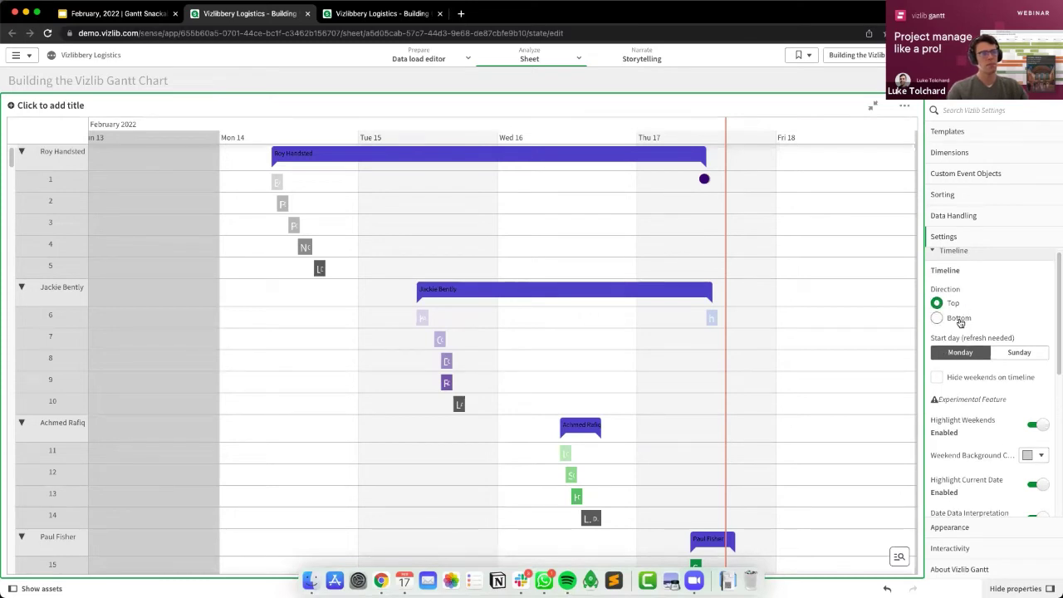
click(1006, 357)
click(974, 356)
Examine the weekend highlighting, current date, date interpretation and stripe options against the 13 to 19 February timeline.
scroll(1001, 387, down, 4)
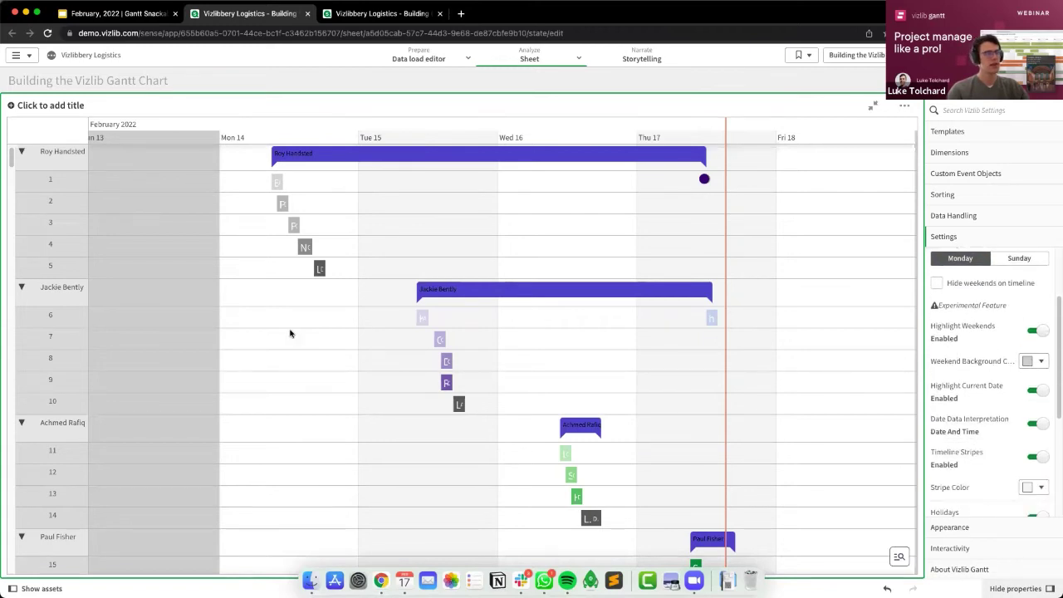
scroll(972, 380, down, 1)
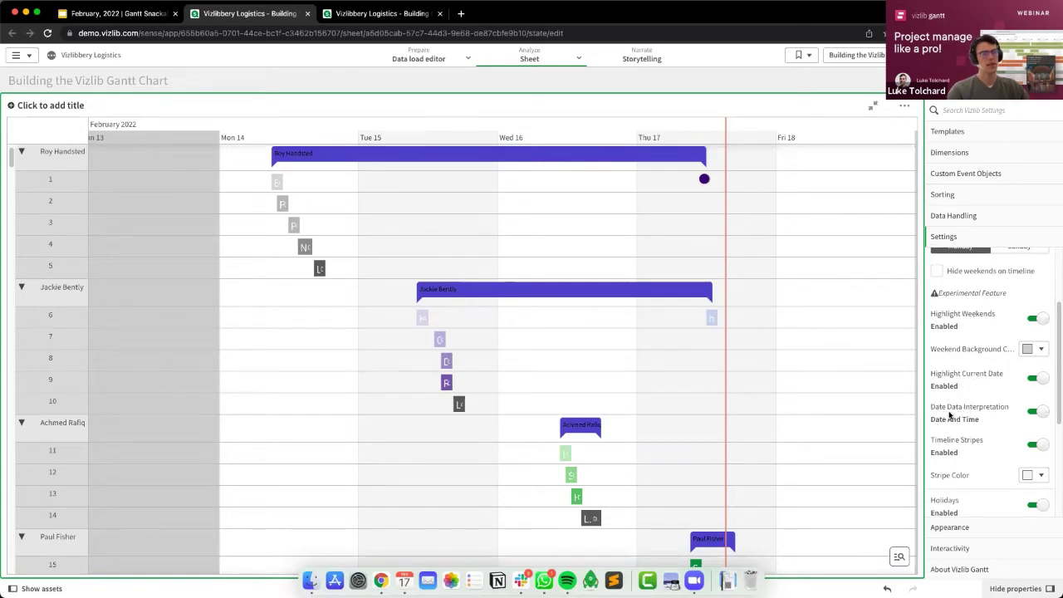
scroll(949, 415, down, 3)
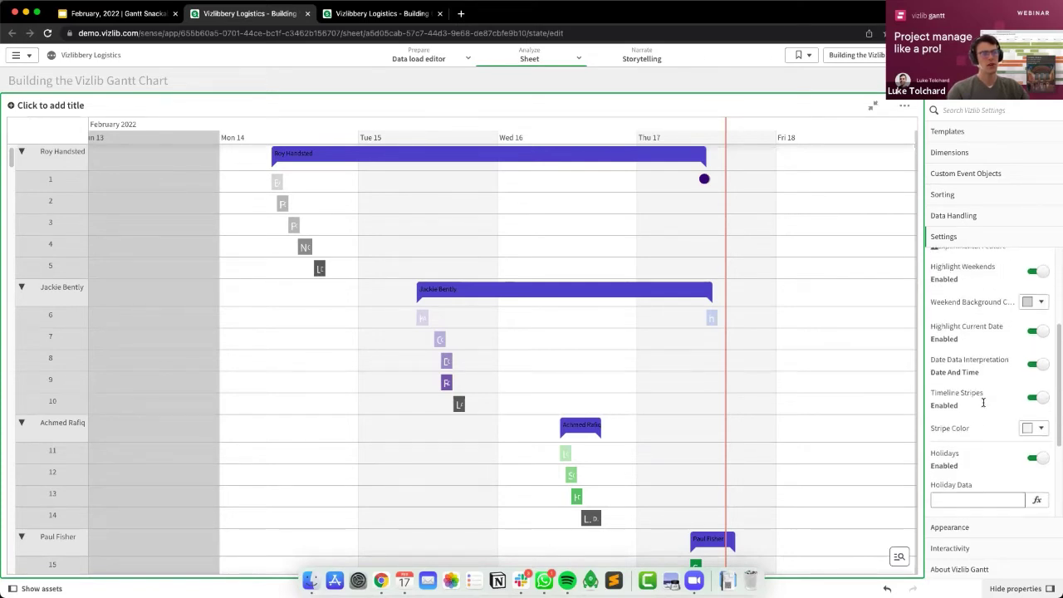
scroll(767, 293, down, 1)
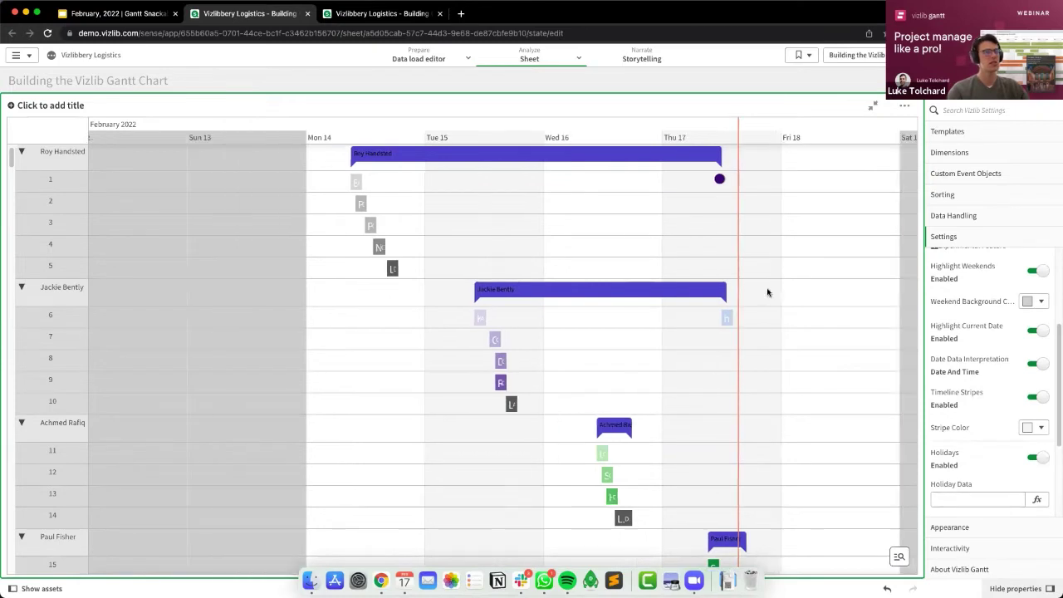
scroll(746, 290, right, 3)
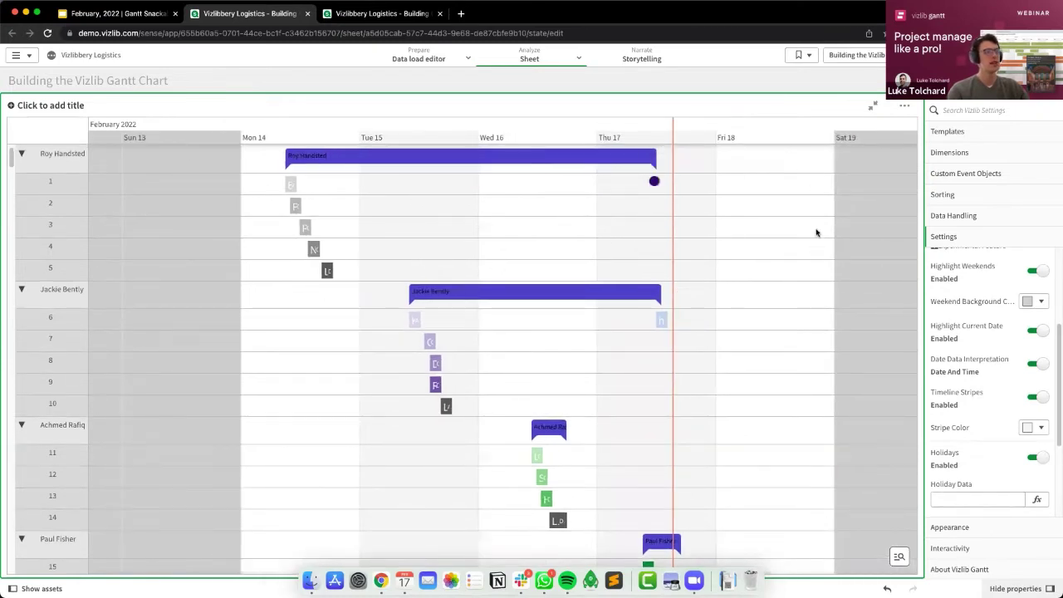
scroll(799, 211, right, 2)
scroll(826, 266, up, 1)
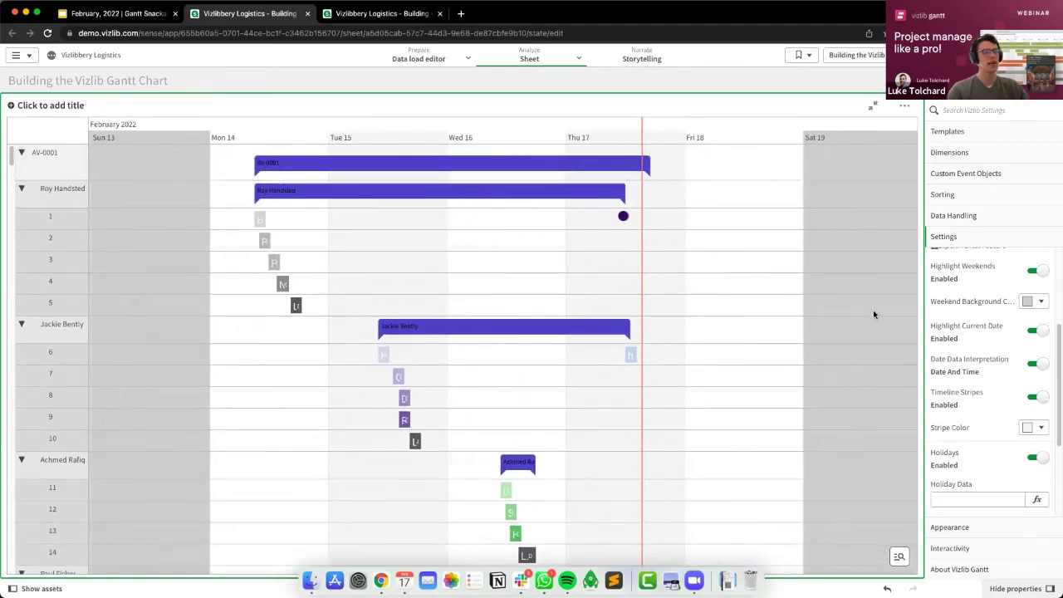
scroll(1004, 406, down, 1)
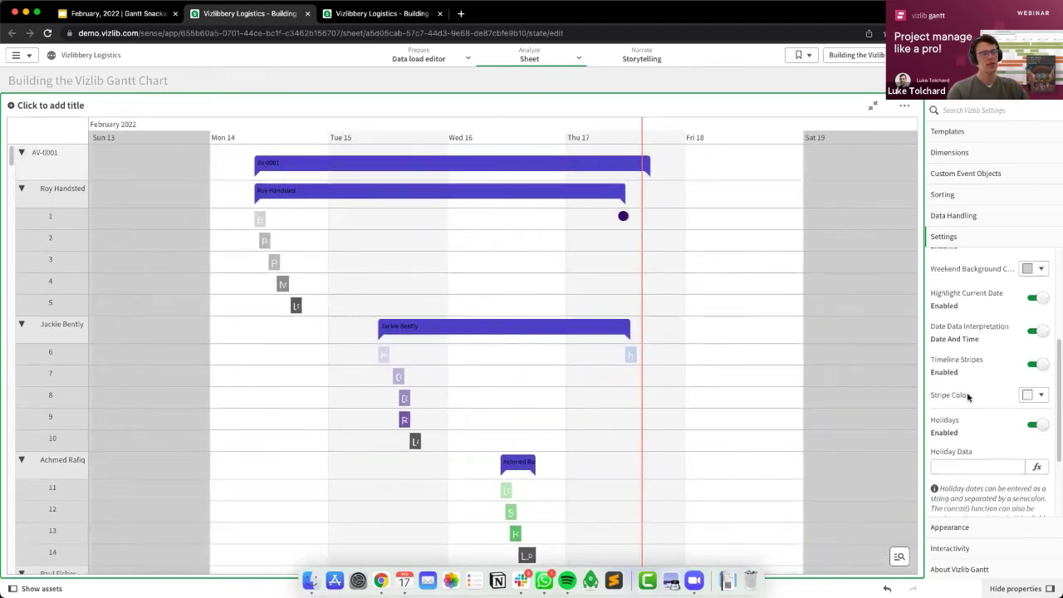
scroll(967, 397, up, 1)
scroll(724, 311, left, 3)
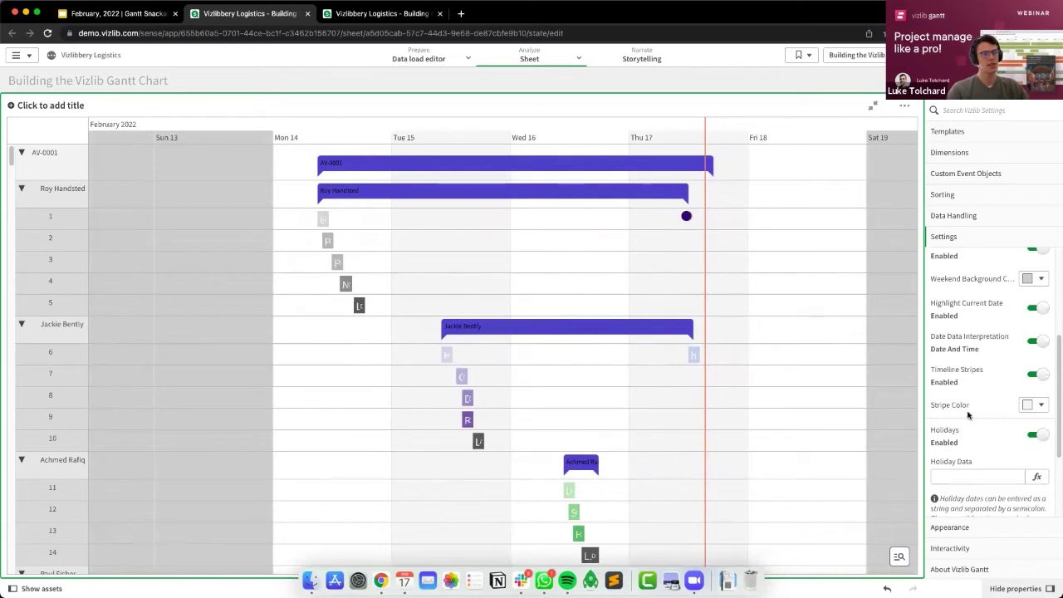
Set the timeline stripe colour to light yellow and check the stripes around 16 to 18 February.
click(1025, 405)
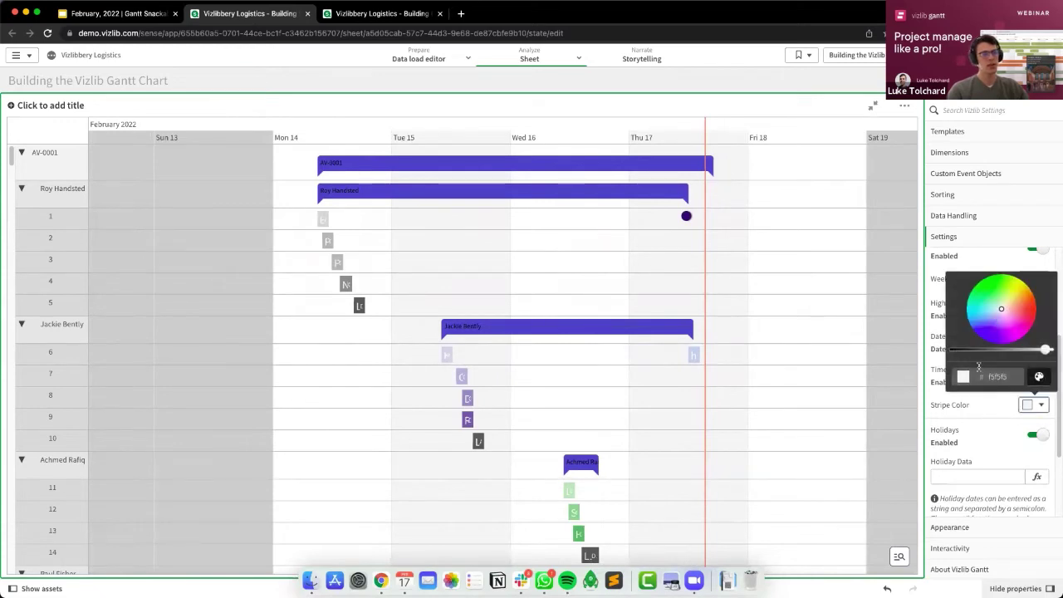
click(1008, 301)
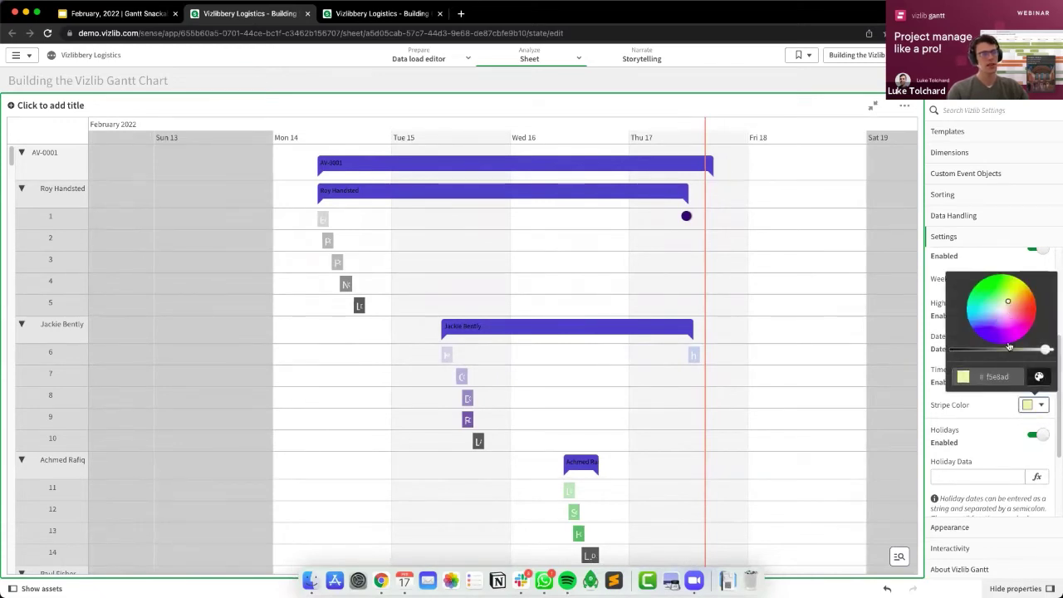
click(1015, 407)
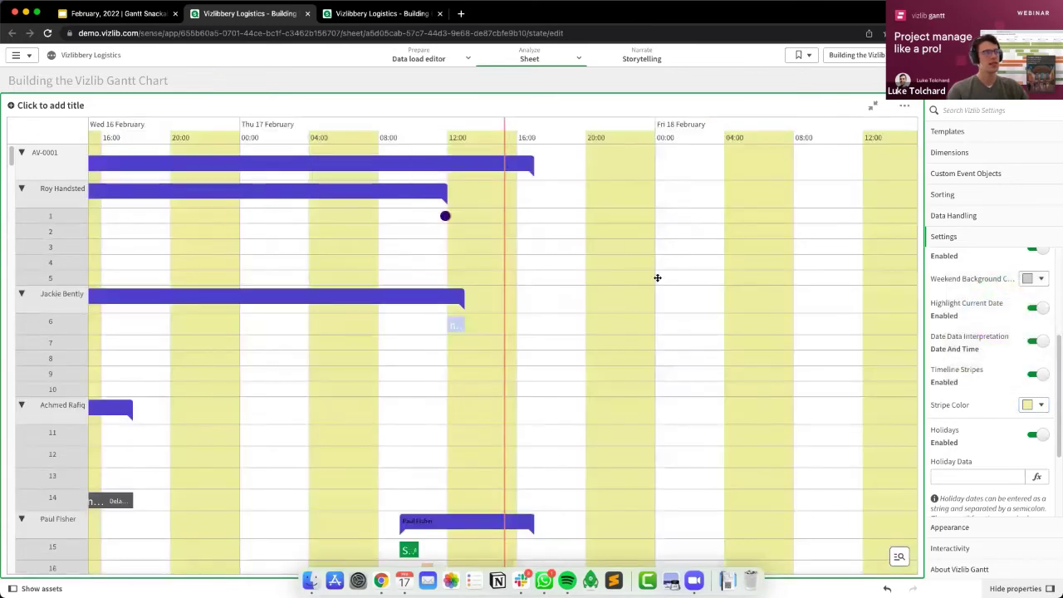
scroll(743, 285, up, 5)
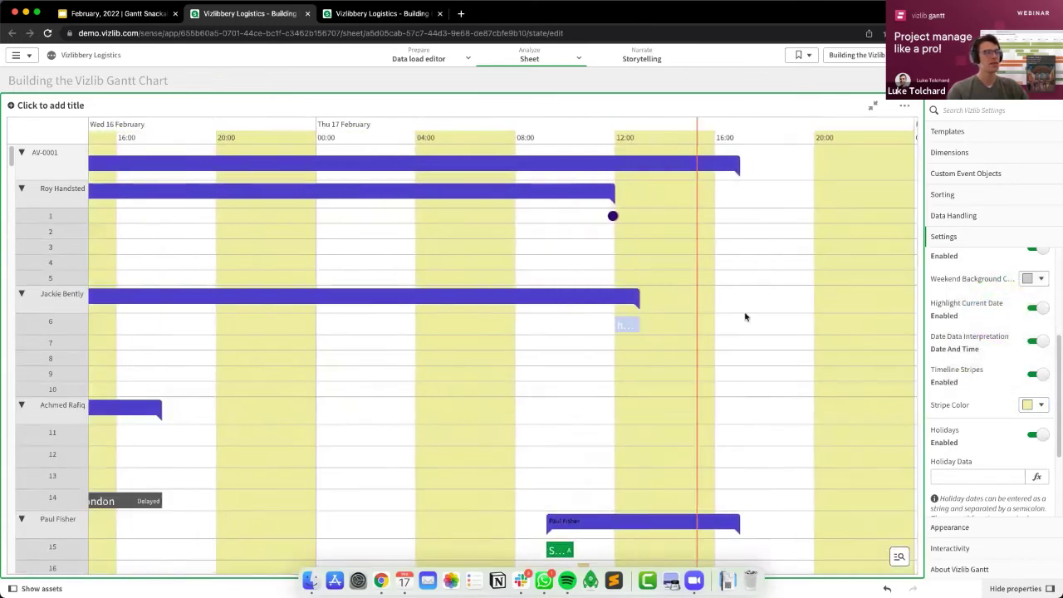
scroll(746, 317, down, 5)
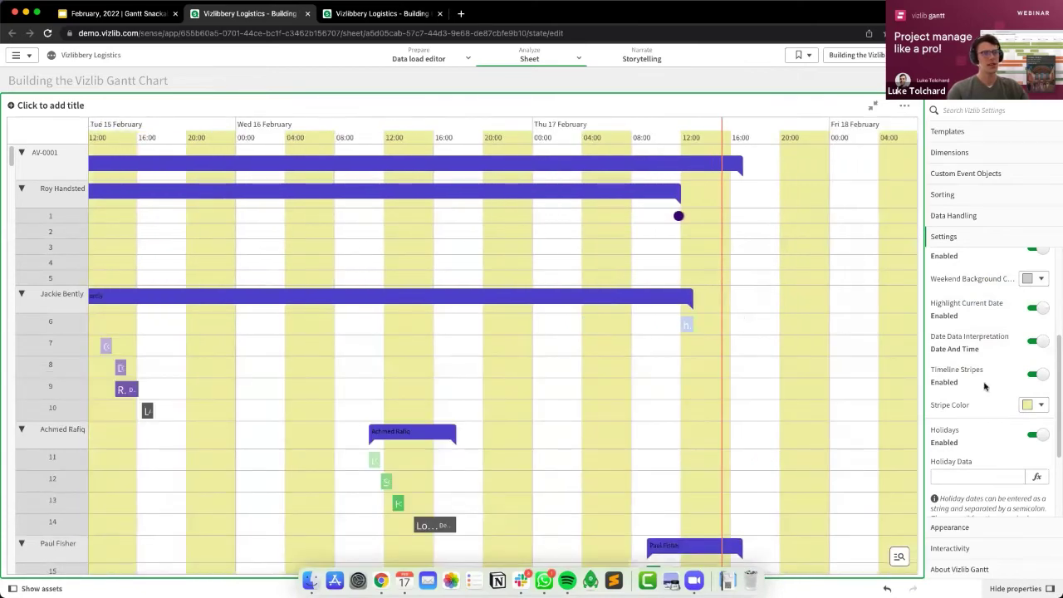
Change the timeline stripe colour to a paler yellow-green.
scroll(1000, 341, down, 1)
scroll(1000, 345, up, 3)
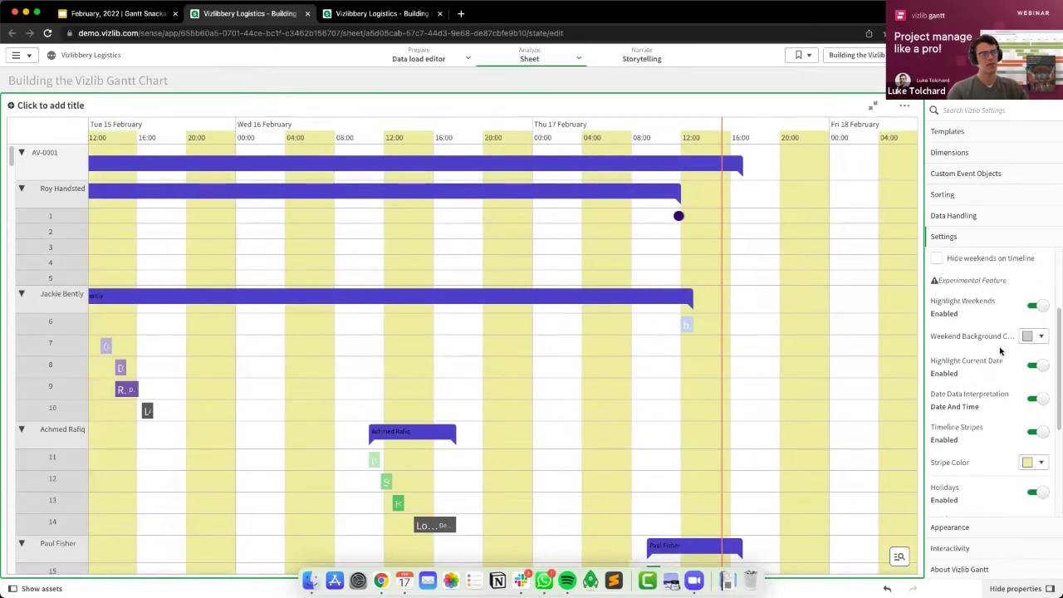
scroll(1002, 350, down, 3)
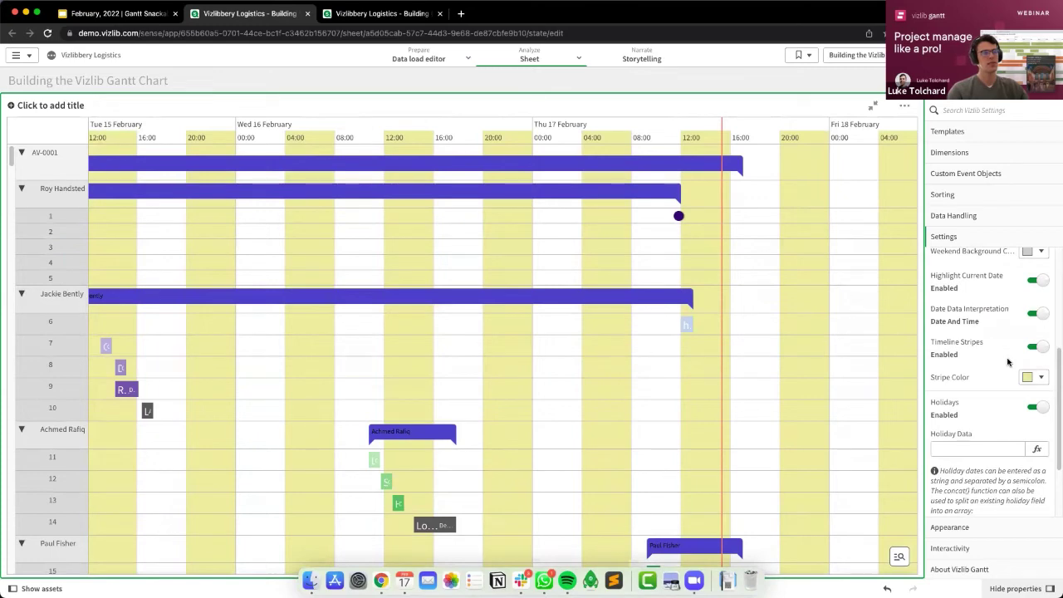
click(1029, 378)
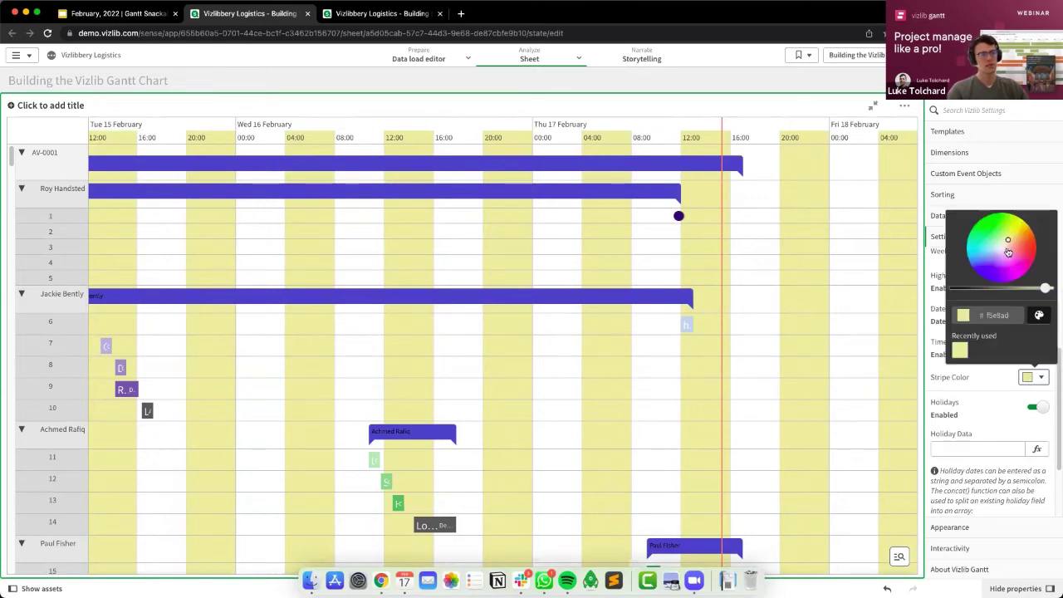
click(976, 397)
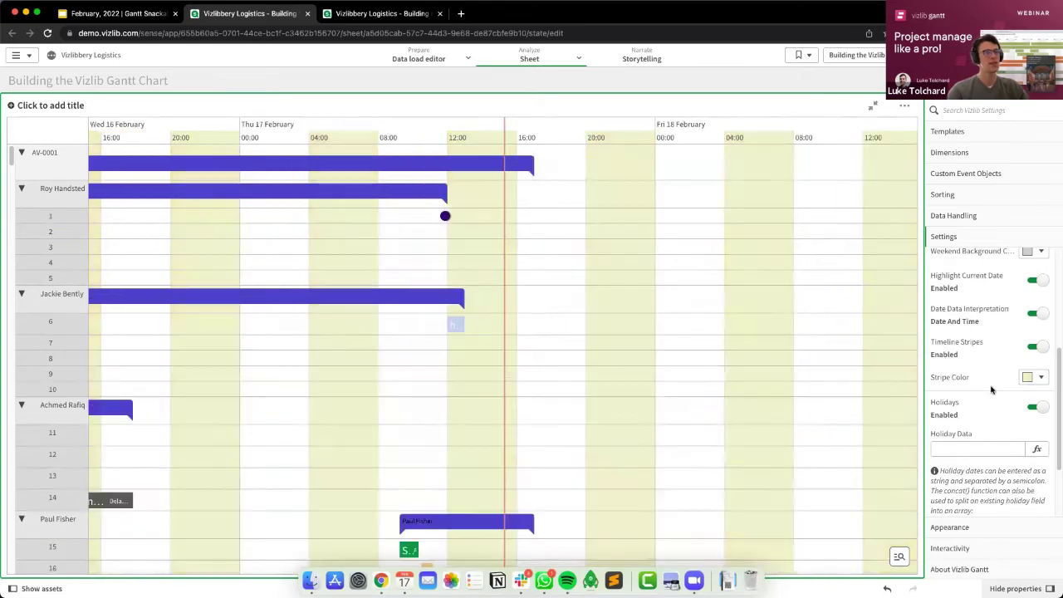
Examine the holiday date, colour and opacity options and look over the timeline from 15 to 18 February.
scroll(975, 387, down, 1)
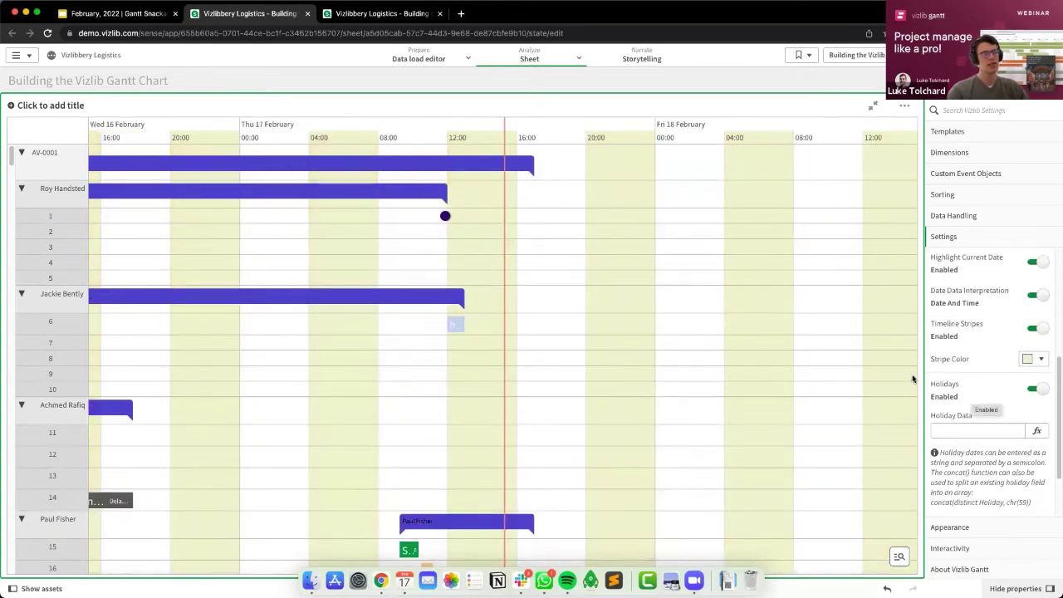
scroll(953, 403, down, 1)
click(956, 412)
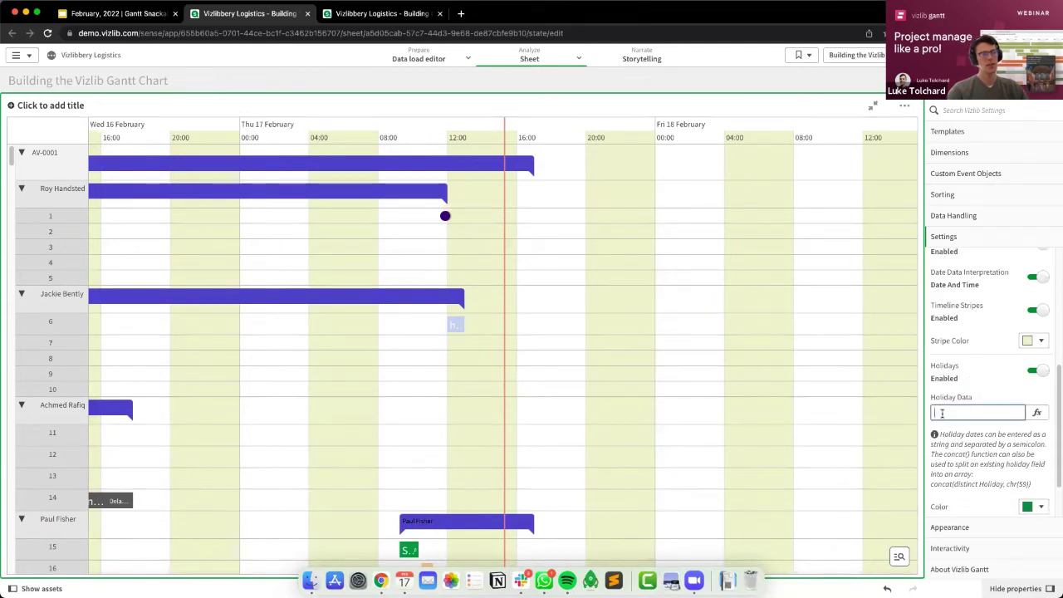
scroll(989, 432, down, 3)
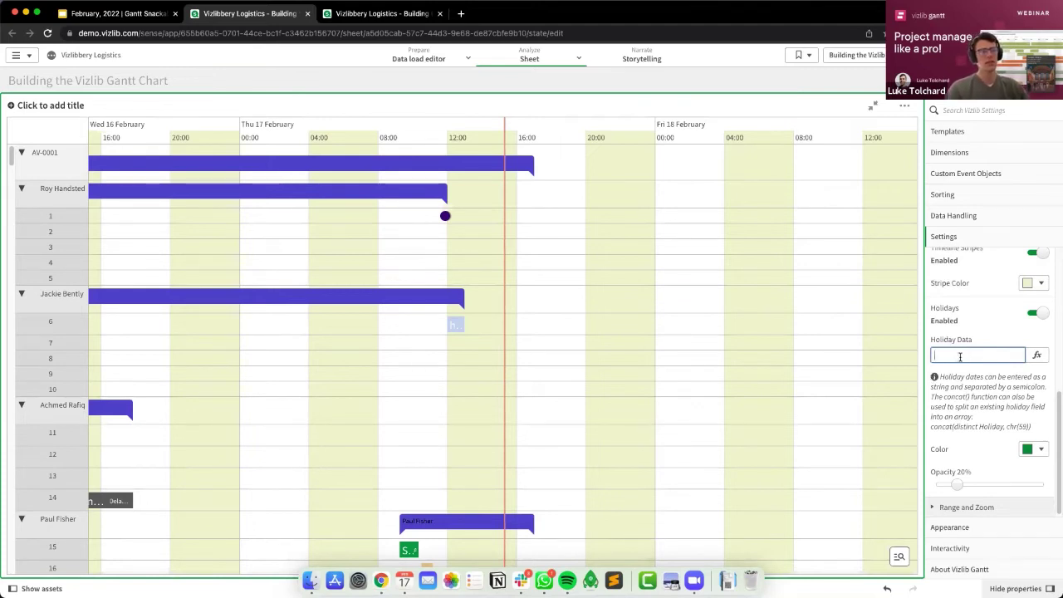
scroll(619, 316, down, 2)
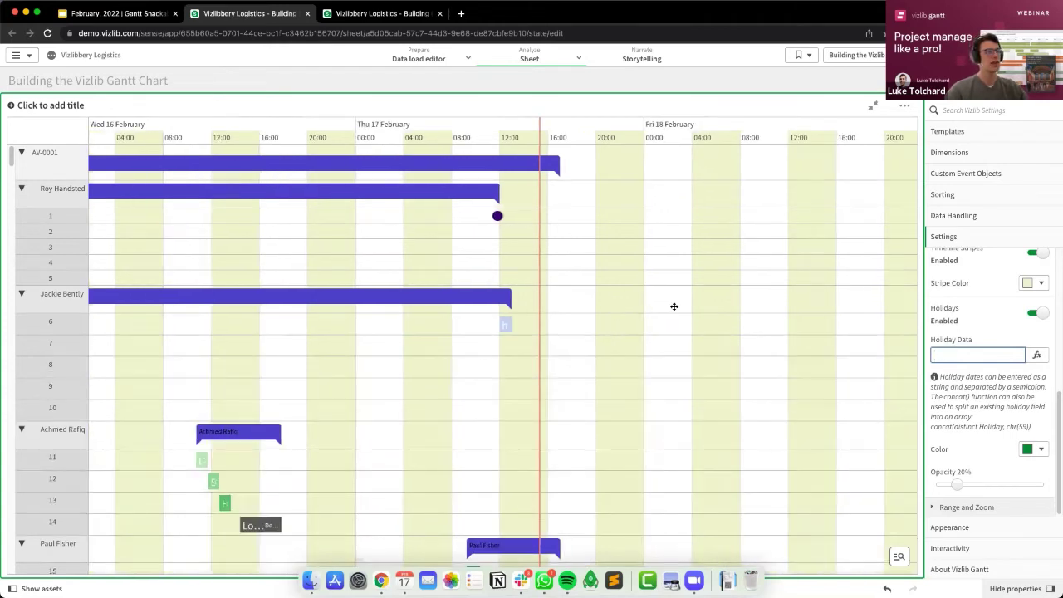
scroll(674, 306, left, 2)
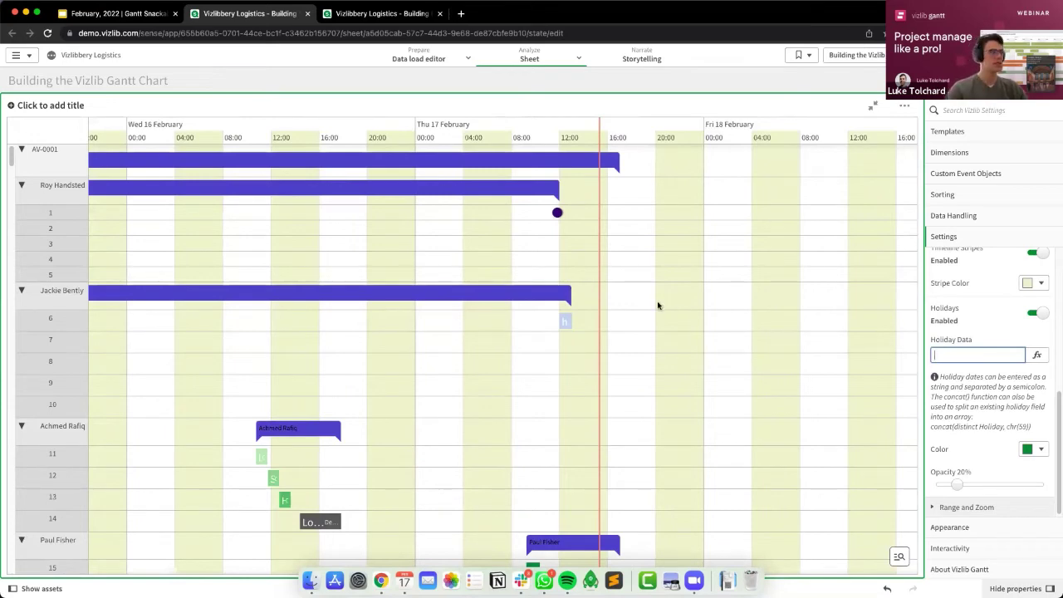
scroll(540, 352, left, 3)
scroll(540, 352, down, 1)
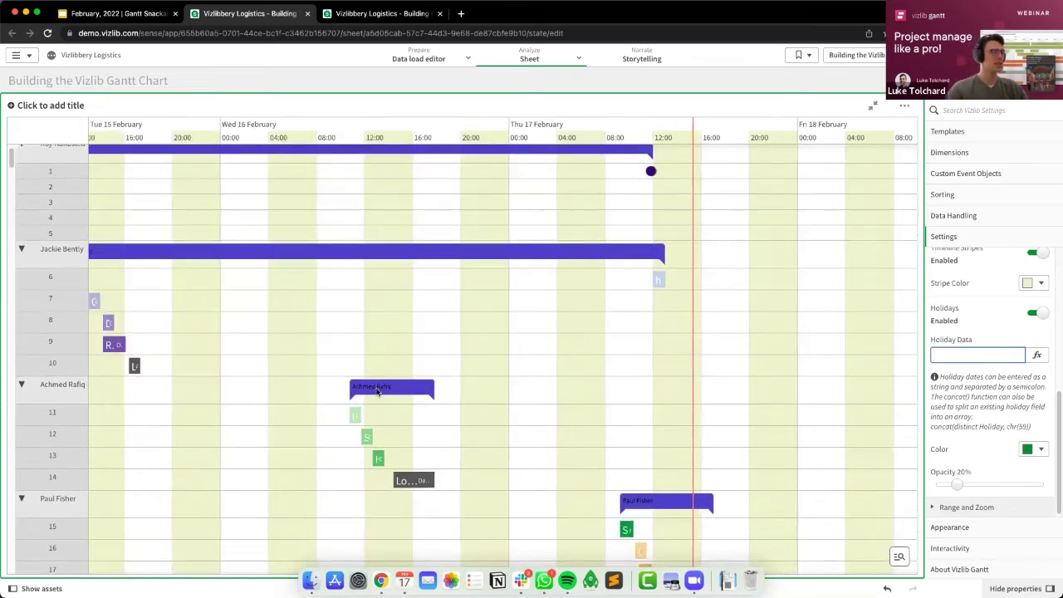
scroll(790, 387, right, 2)
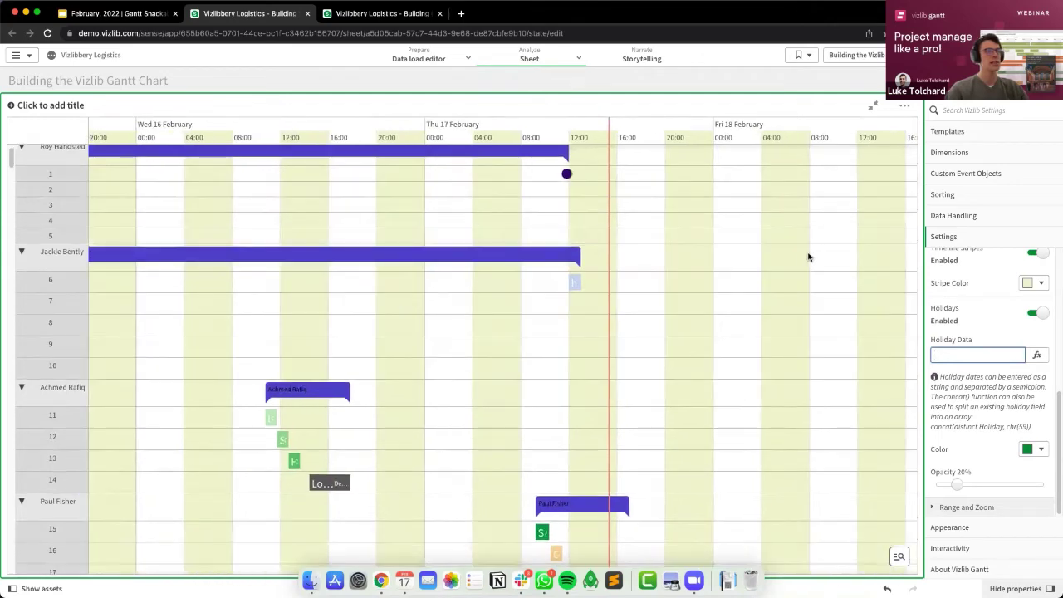
Examine the striped timeline between 15 and 20 February at different zoom levels.
scroll(831, 282, down, 2)
scroll(540, 332, right, 3)
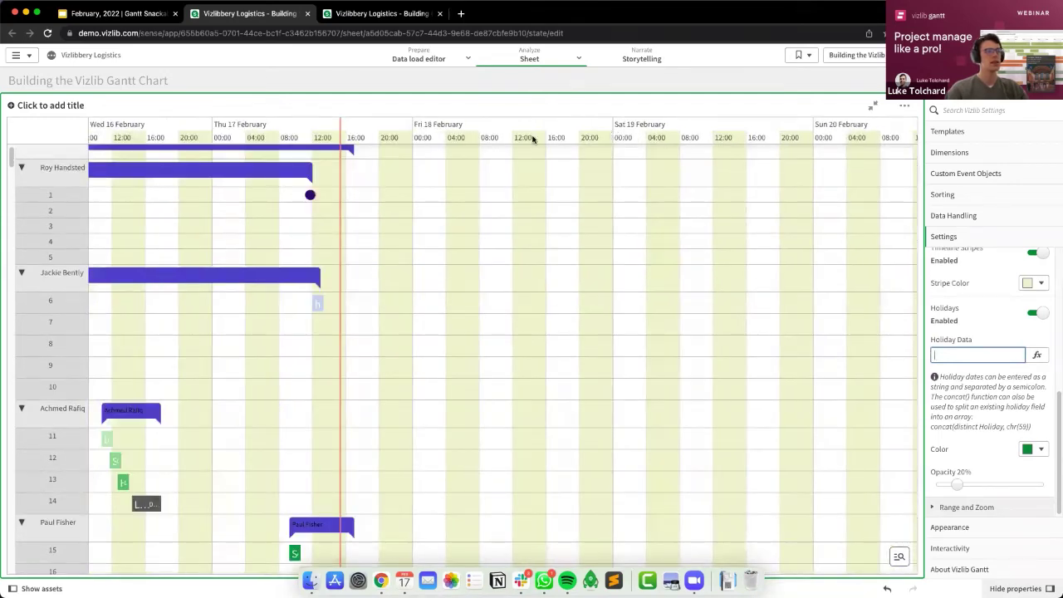
scroll(537, 442, left, 2)
scroll(498, 436, down, 1)
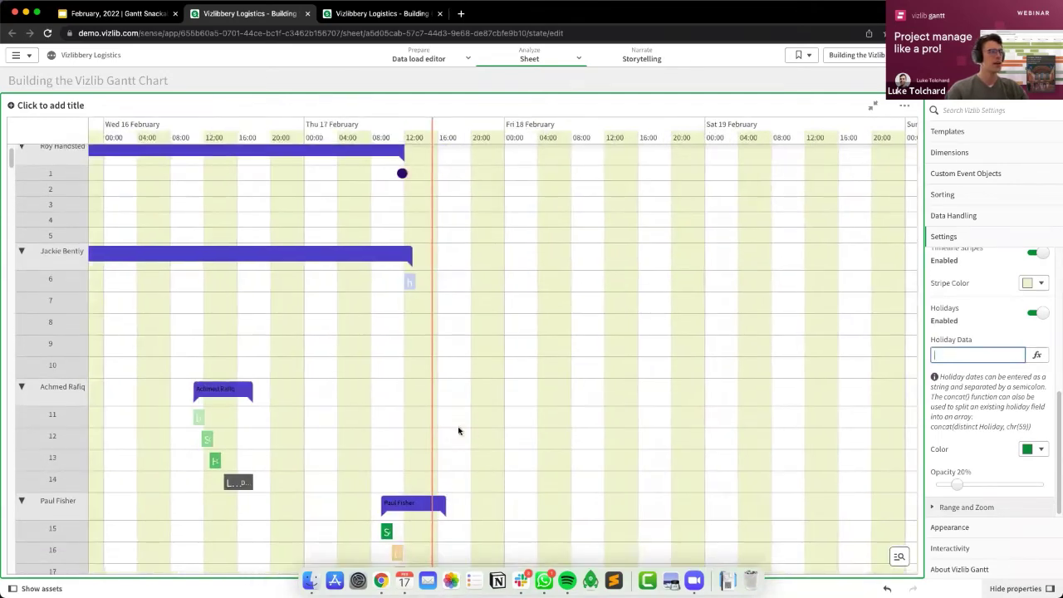
scroll(635, 413, up, 3)
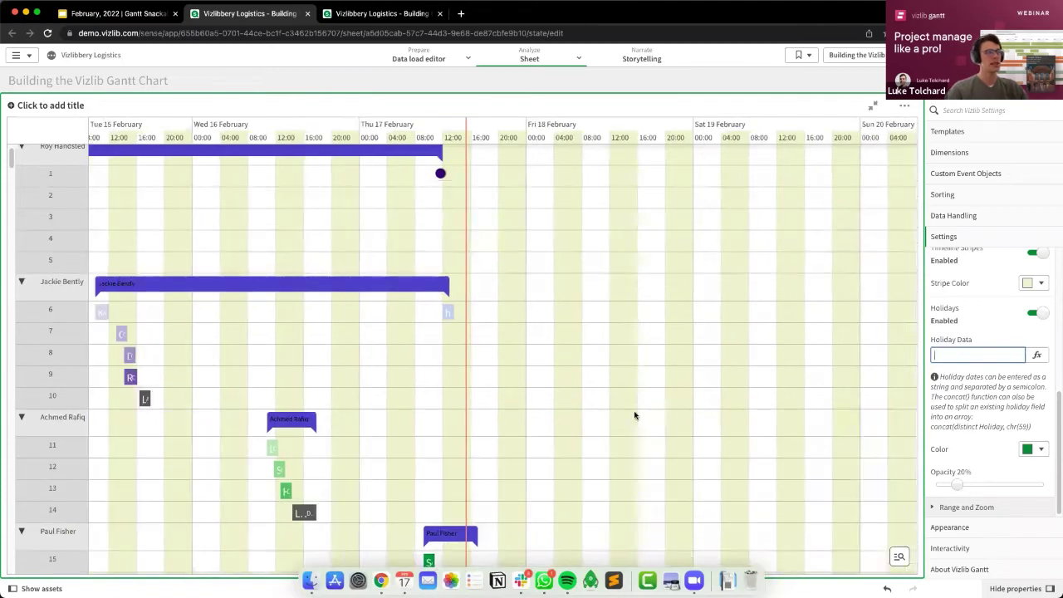
scroll(641, 399, left, 1)
scroll(641, 399, up, 1)
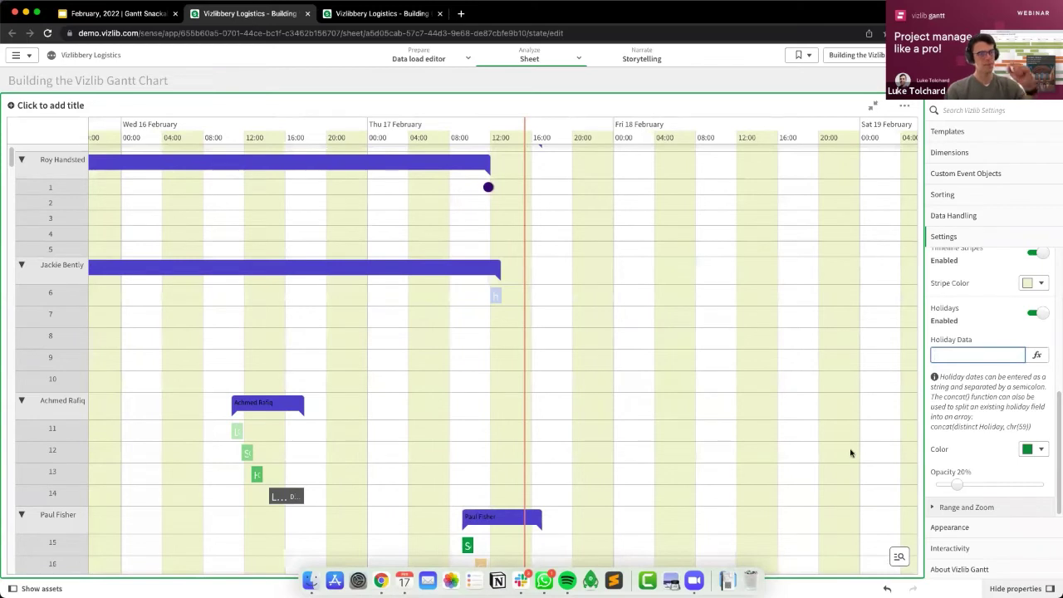
Open the Range and Zoom settings and enable the range boundaries for the timeline.
click(956, 508)
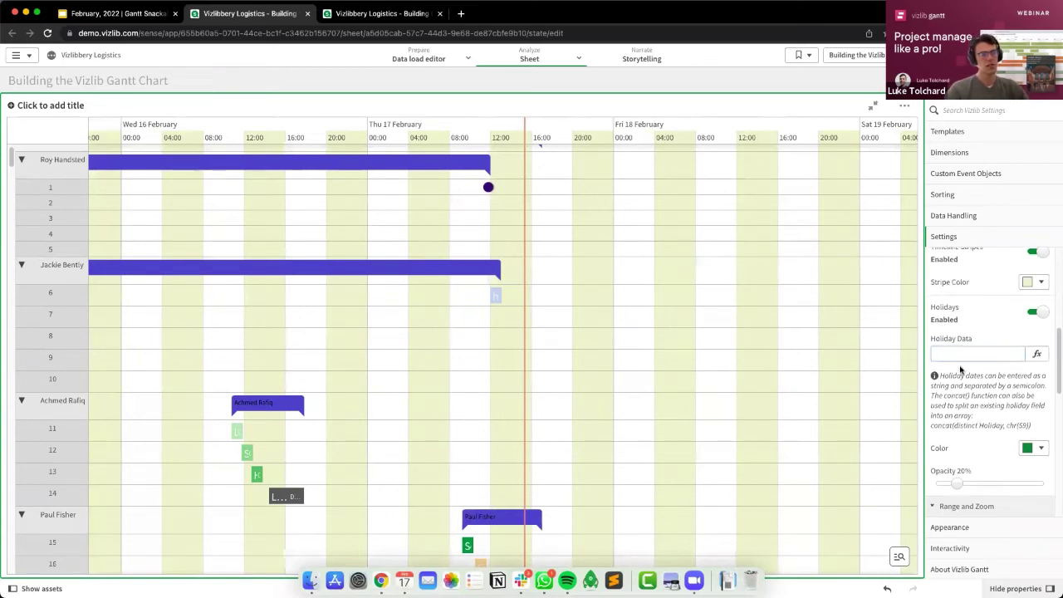
scroll(964, 366, down, 5)
scroll(964, 365, up, 1)
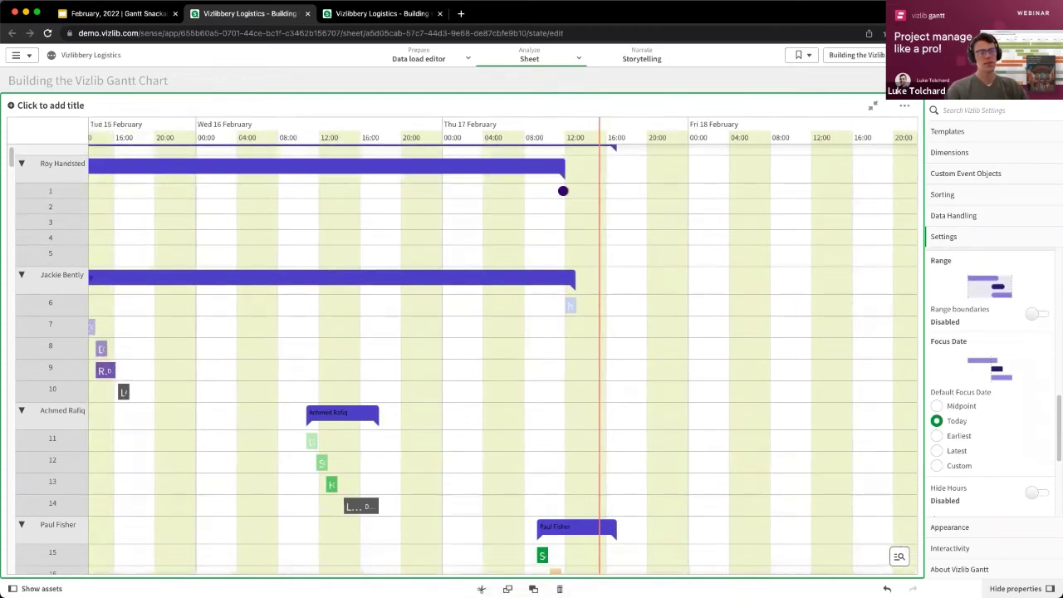
click(1035, 315)
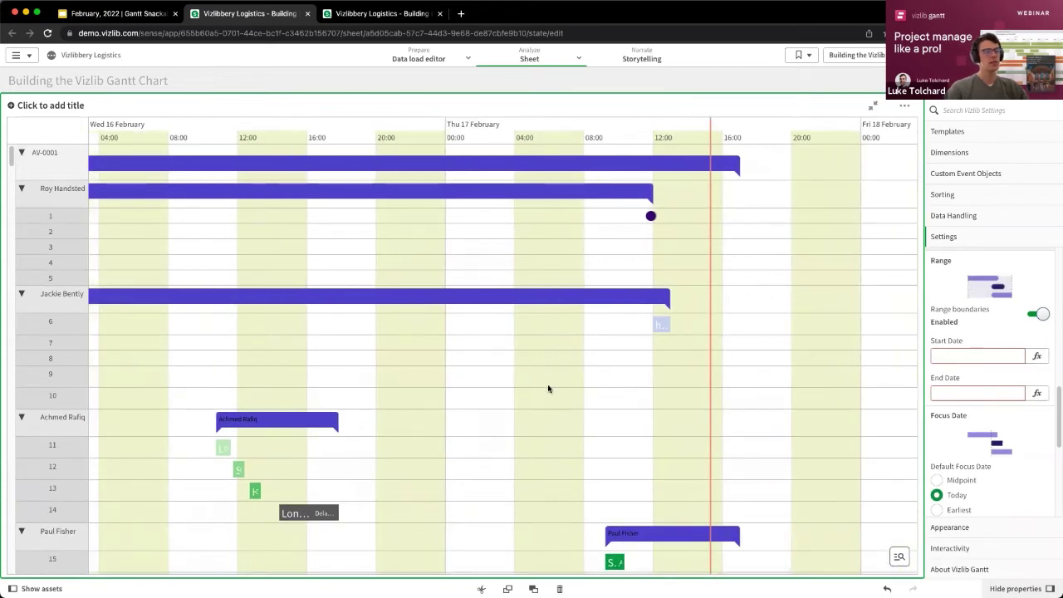
drag(549, 390, 632, 394)
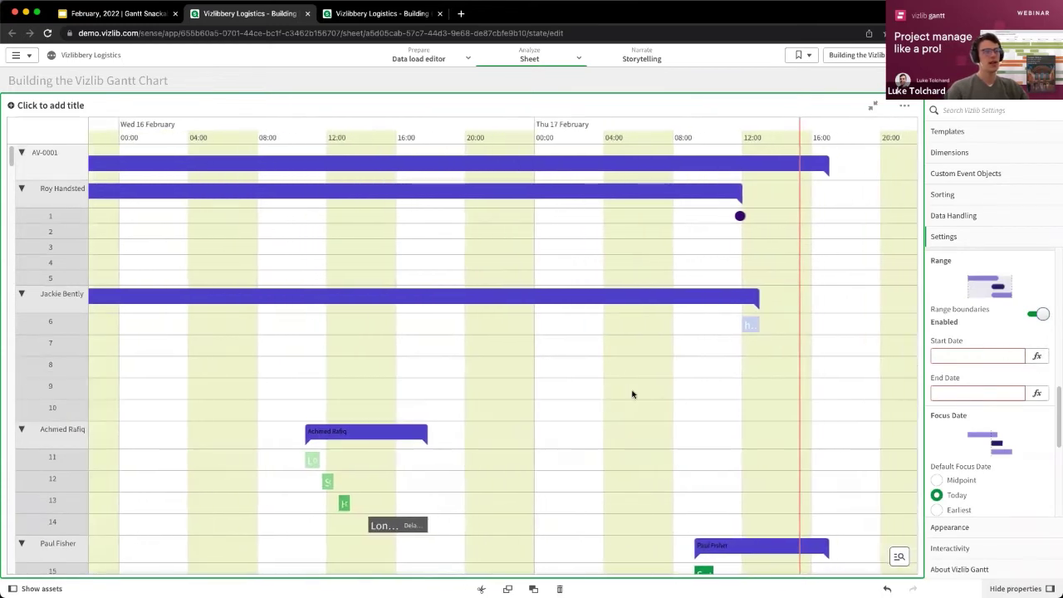
Enter =[Delivery End Time-Date] as the range's start date expression using the field list, and copy the expression.
click(1038, 357)
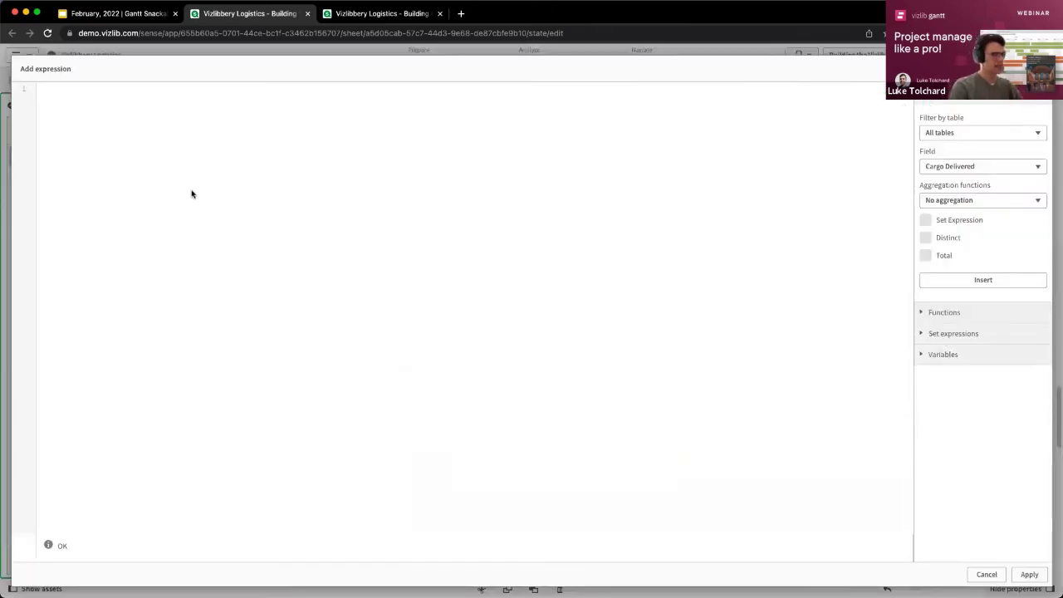
text(=)
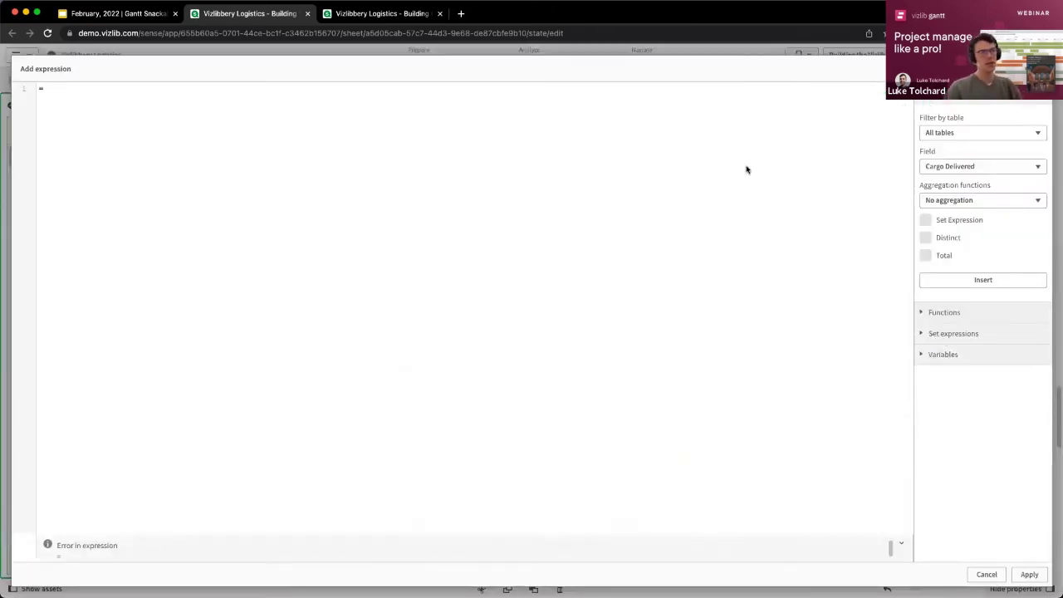
click(970, 168)
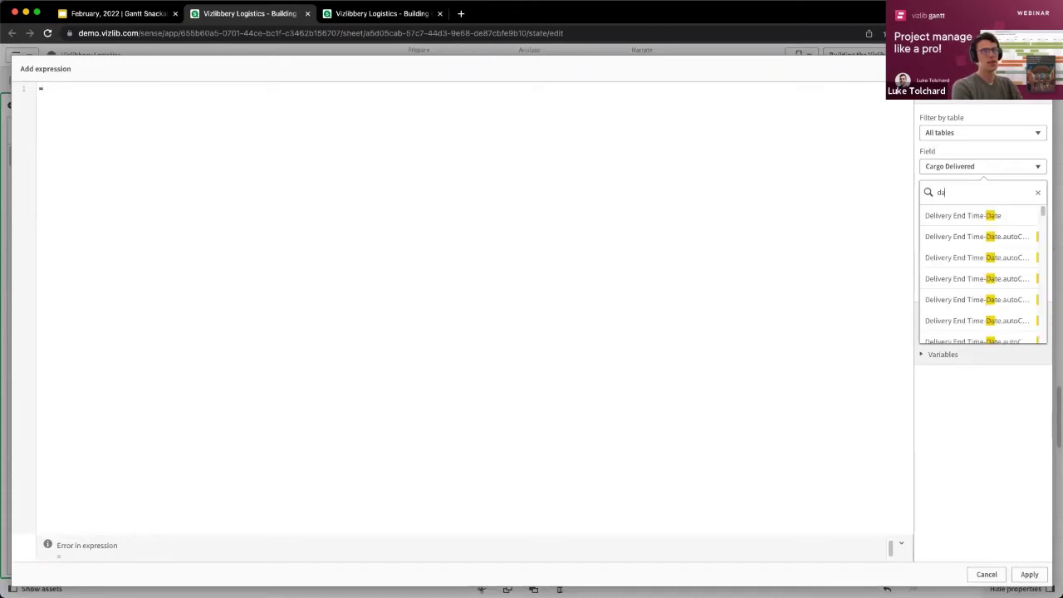
click(993, 217)
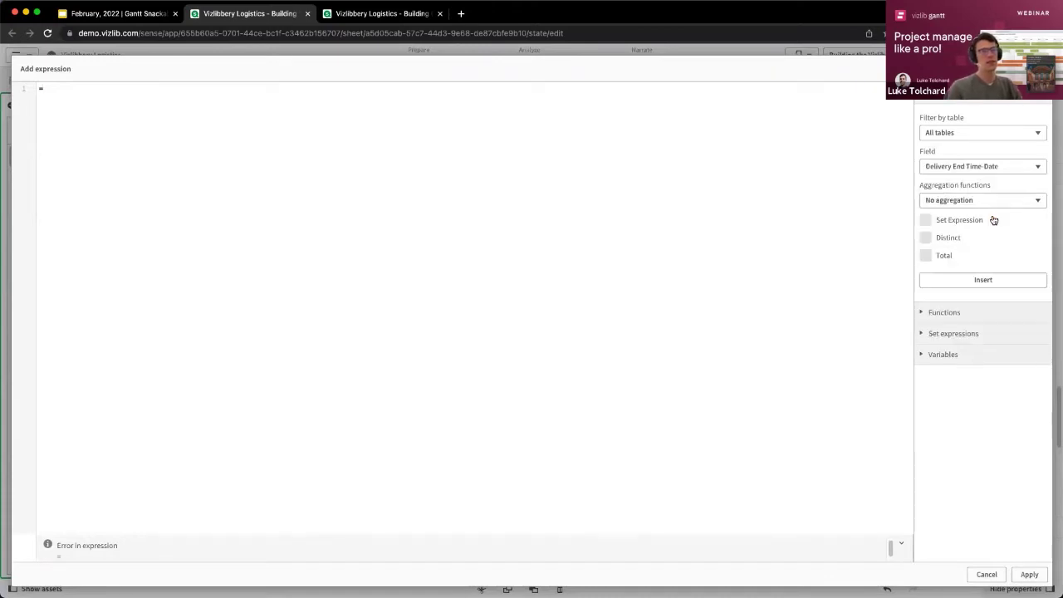
click(986, 280)
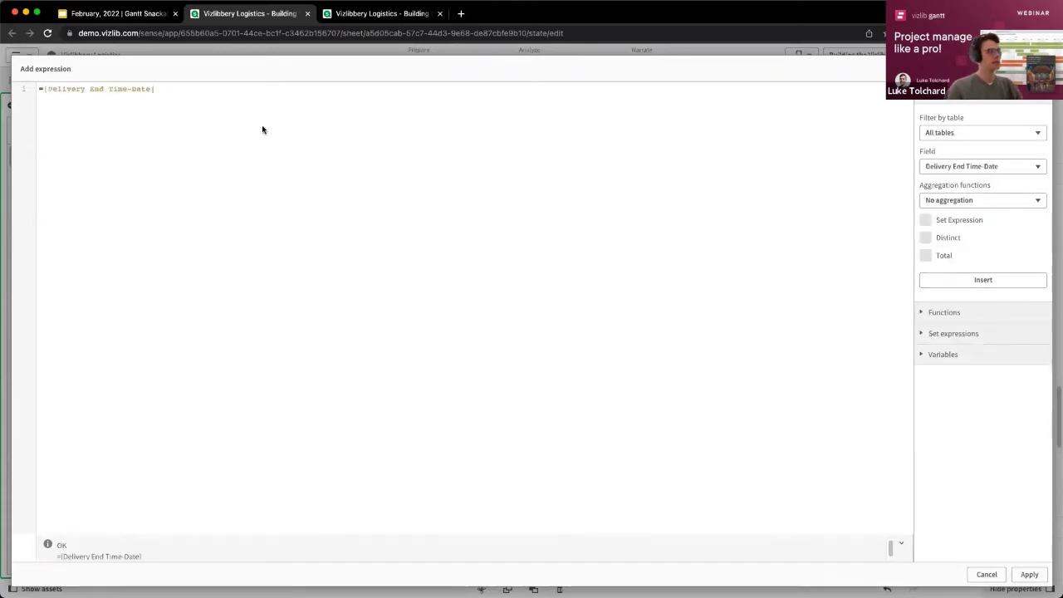
click(1029, 574)
triple_click(981, 358)
key(ctrl+c)
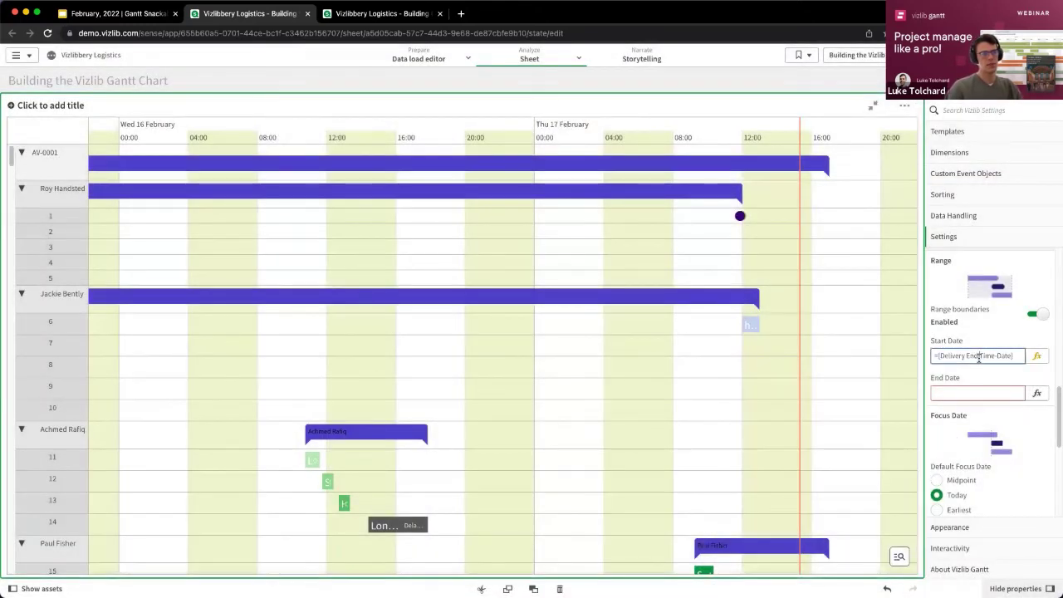
Edit the range's start date expression to =[Delivery Start Time].
double_click(967, 355)
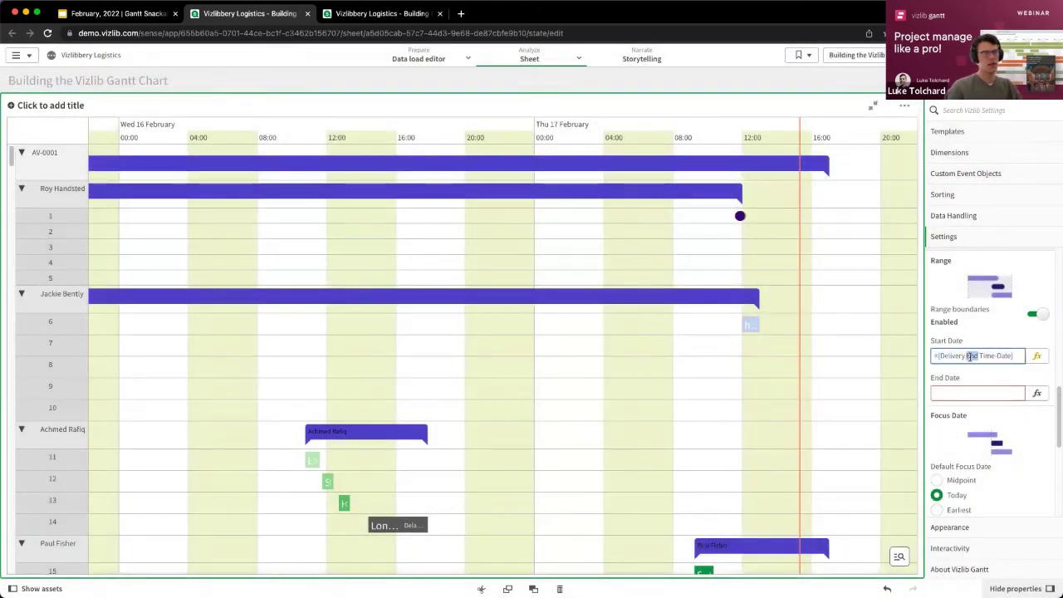
text(Sta)
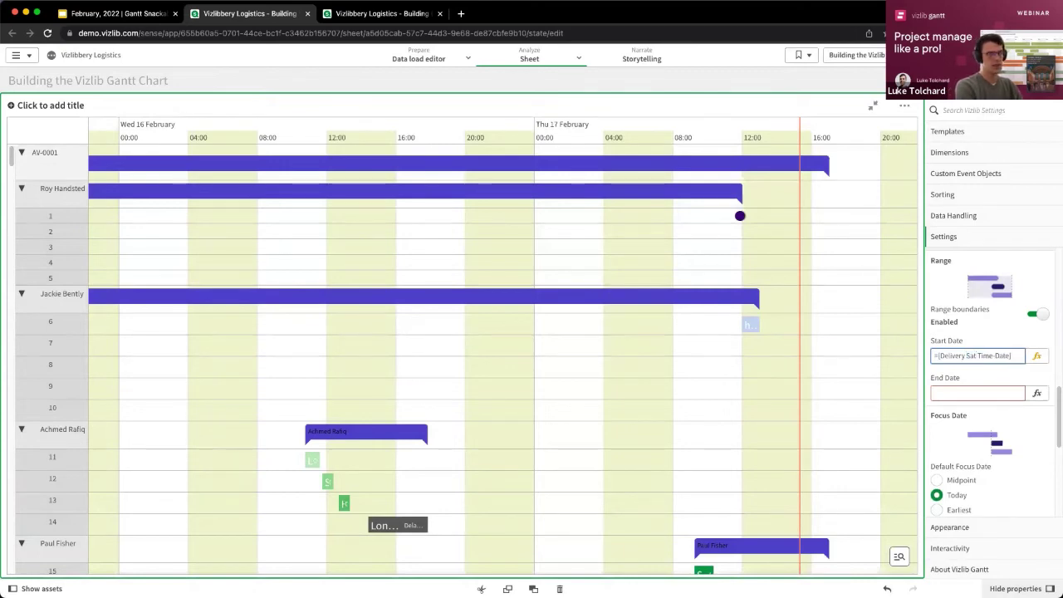
text(rt)
click(1004, 356)
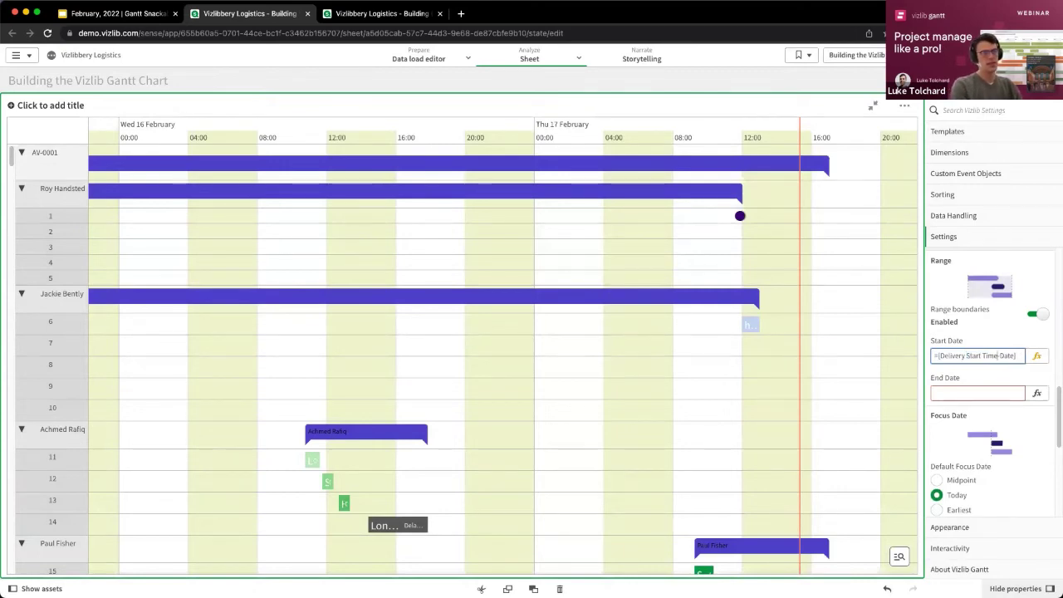
key(BackSpace)
key(BackSpace)
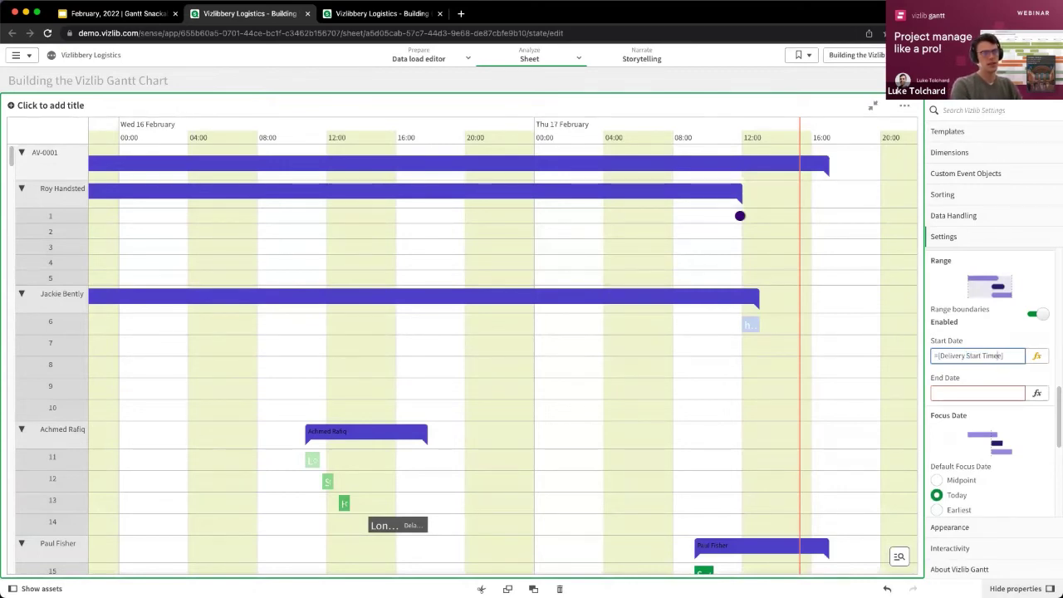
Paste the copied expression as the range's end date and edit it to =[Delivery End Time].
click(980, 394)
key(ctrl+v)
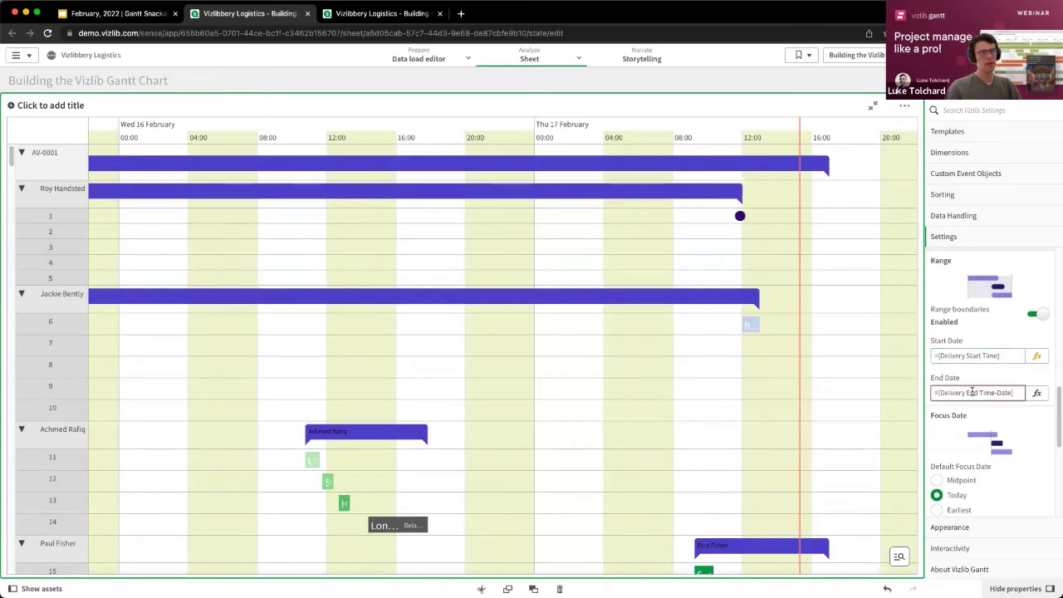
click(1000, 392)
key(BackSpace)
key(BackSpace)
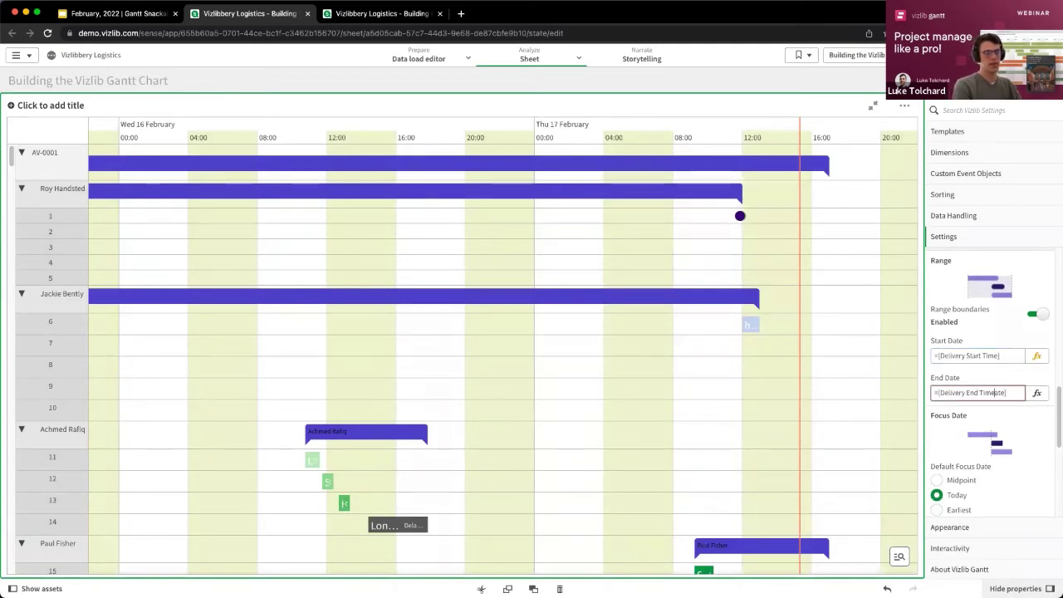
click(1001, 380)
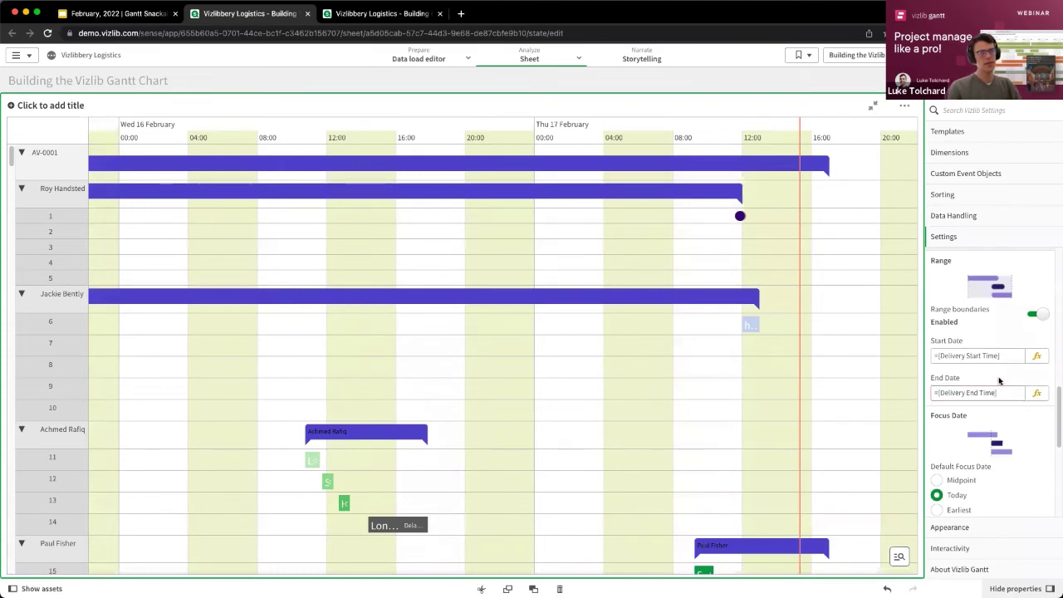
Test how the timeline pans and zooms within the new range boundaries.
scroll(813, 379, down, 5)
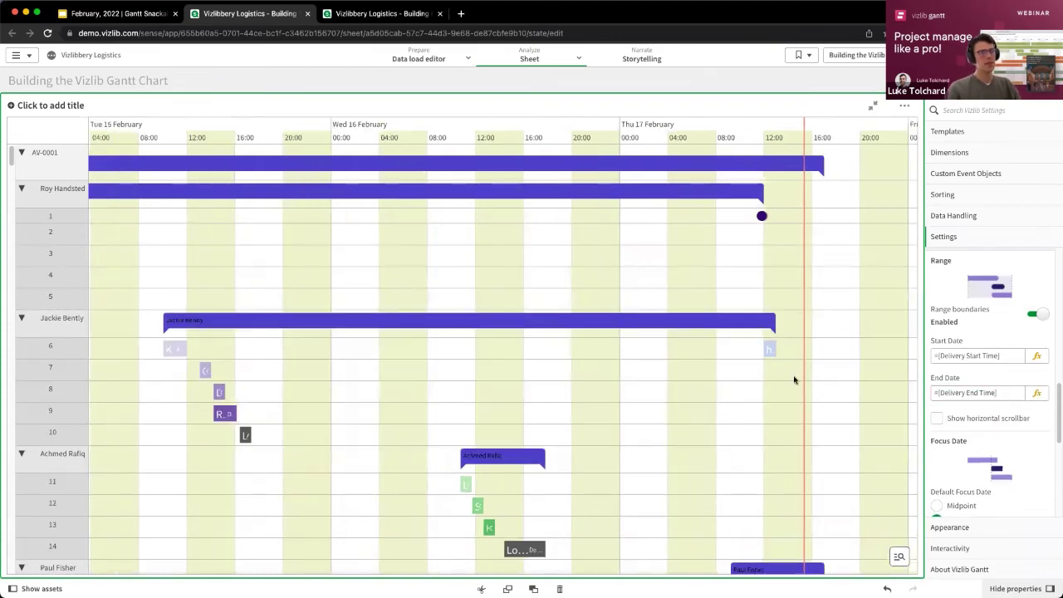
scroll(748, 384, down, 3)
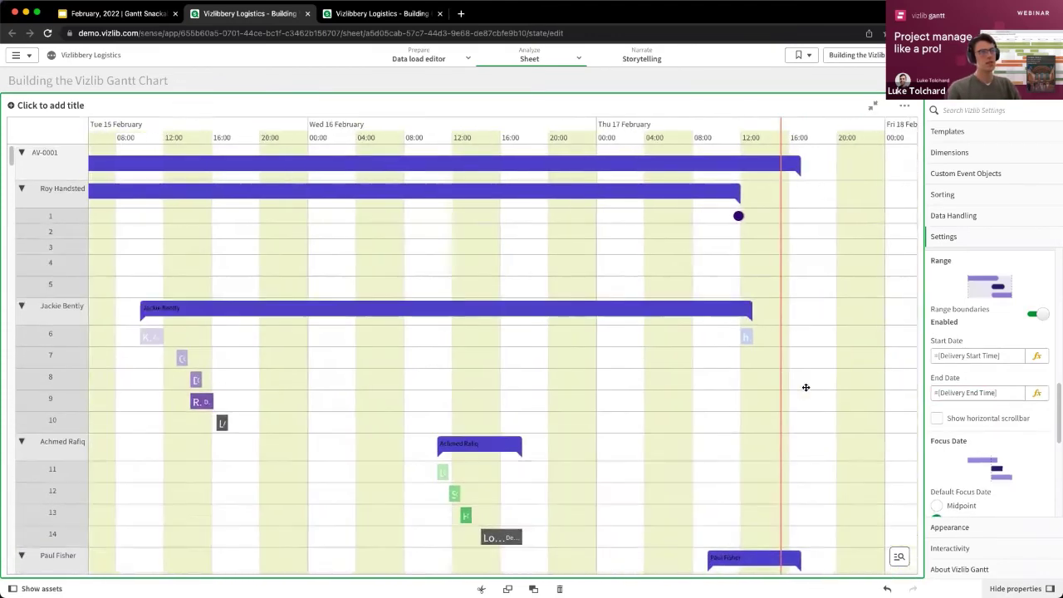
scroll(798, 391, up, 3)
drag(777, 391, 780, 420)
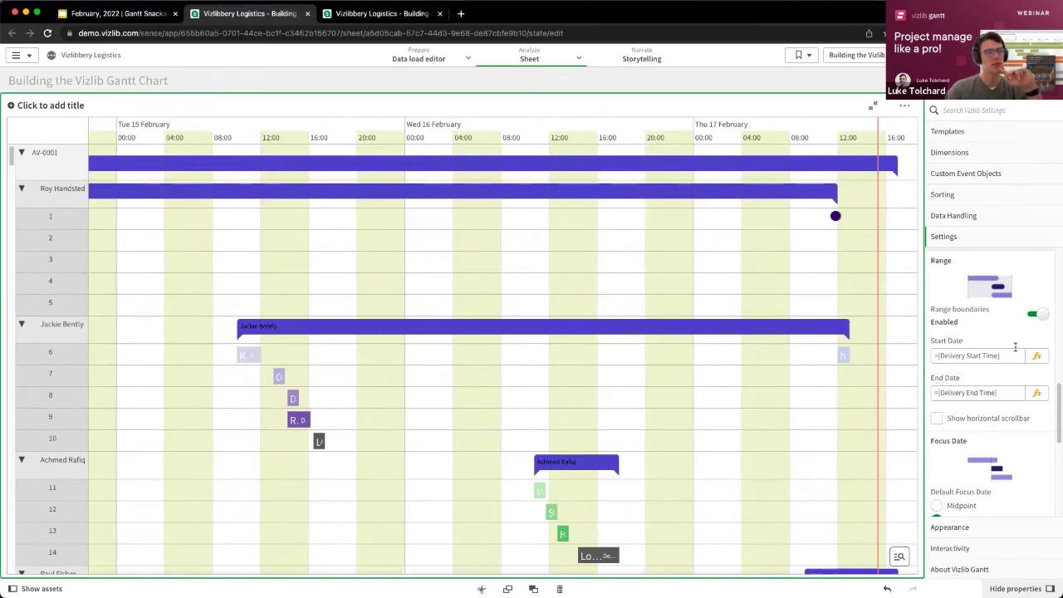
Examine the horizontal scrollbar, default focus date and Hide Hours options in the range settings.
scroll(1016, 352, down, 2)
scroll(1015, 352, down, 3)
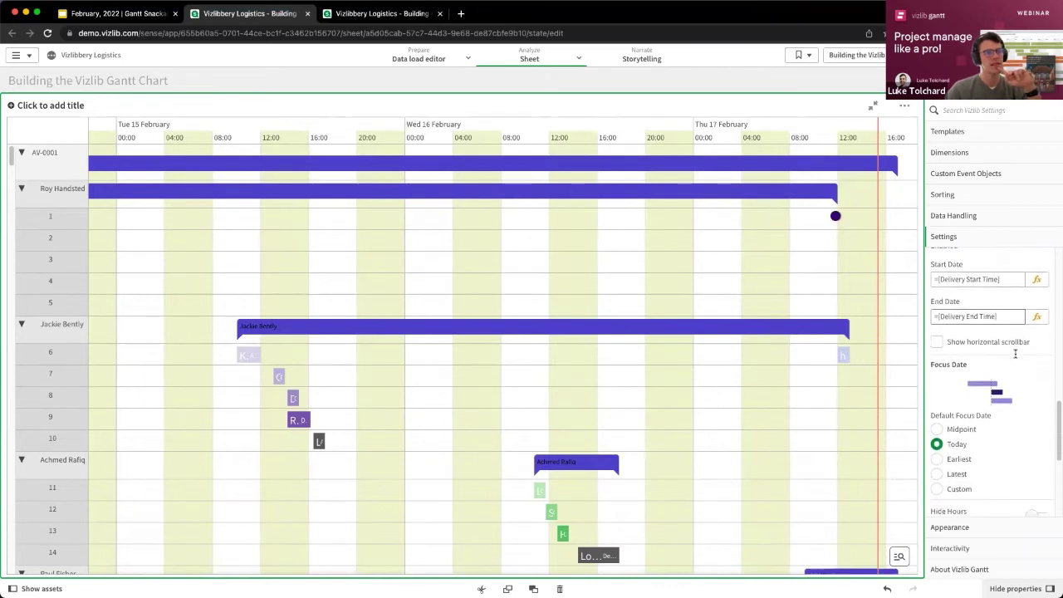
scroll(972, 353, down, 1)
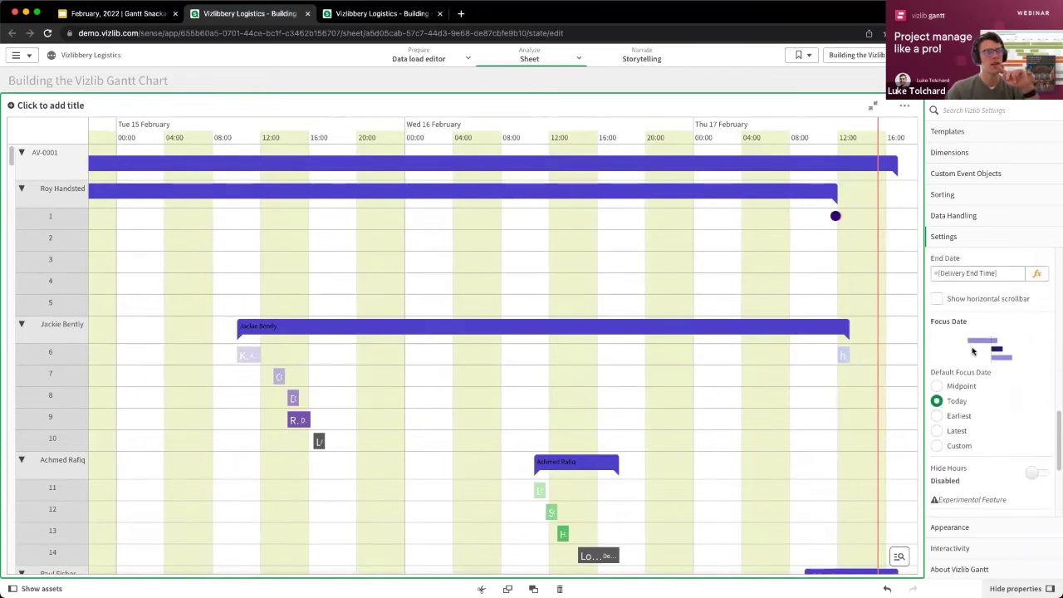
scroll(955, 345, down, 1)
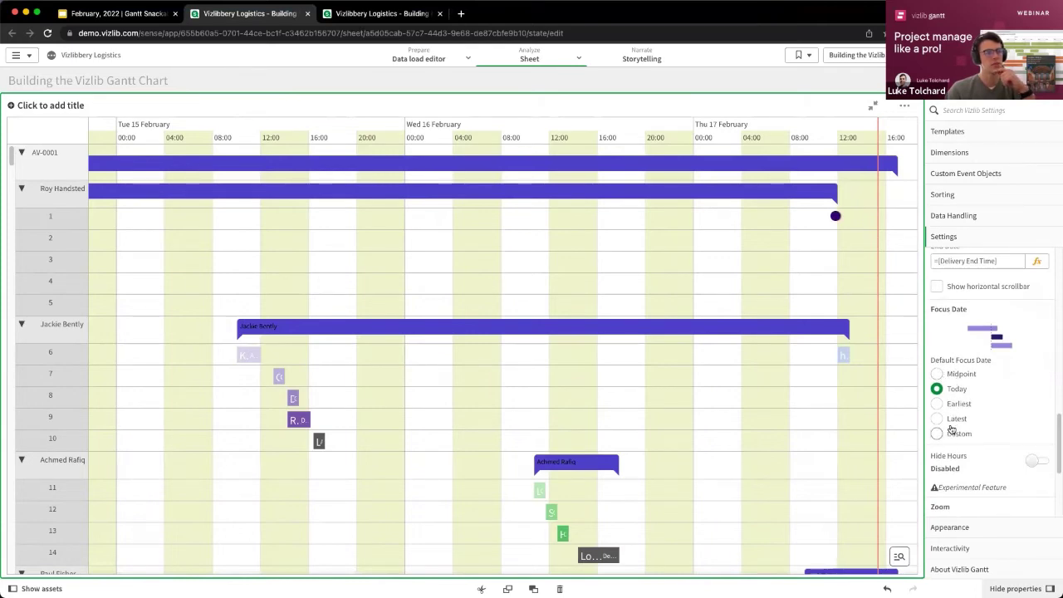
click(952, 376)
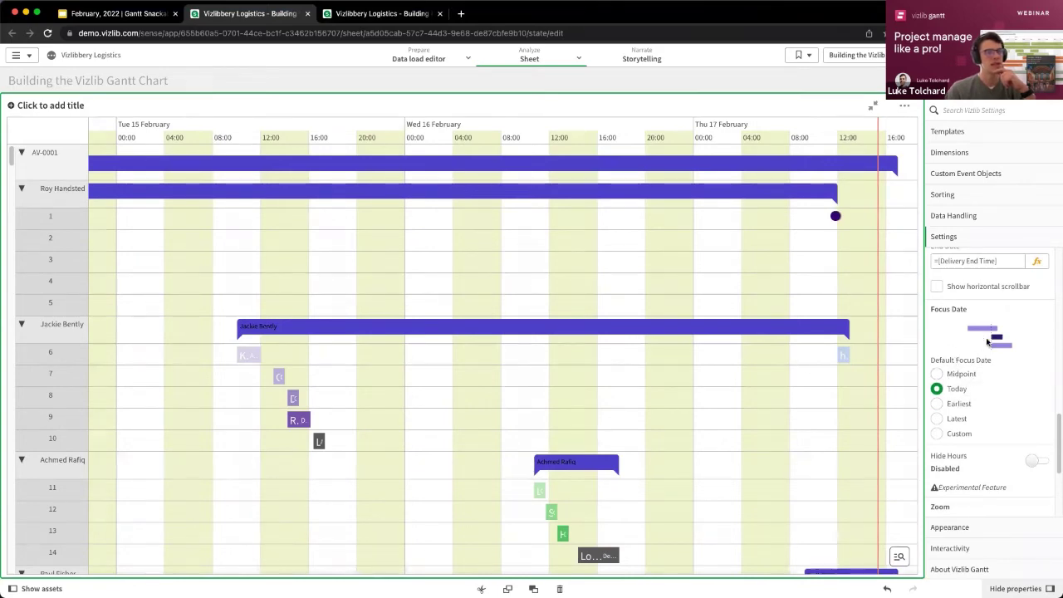
scroll(967, 381, down, 1)
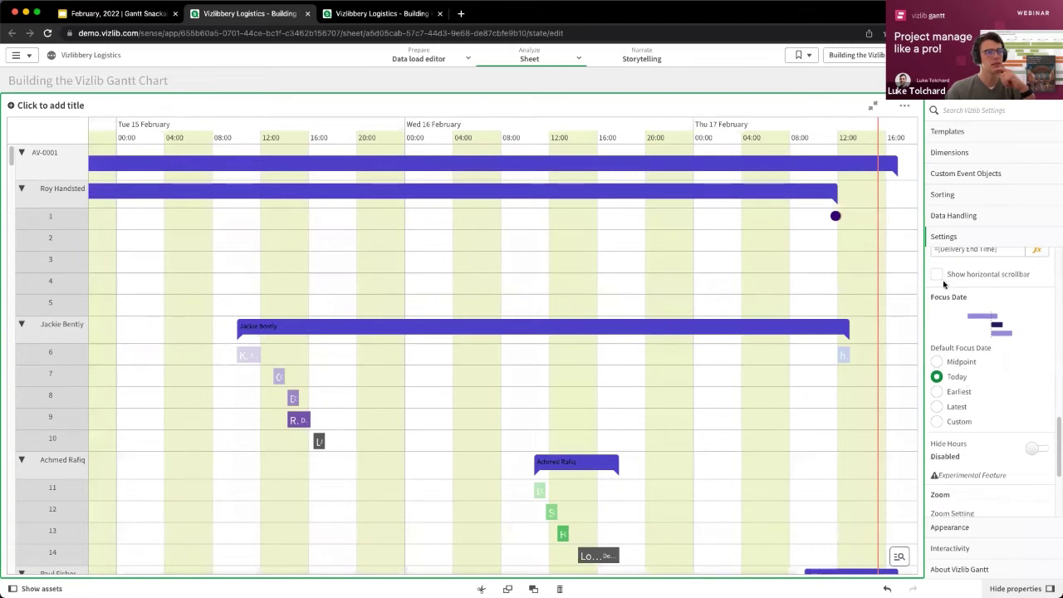
scroll(989, 349, down, 3)
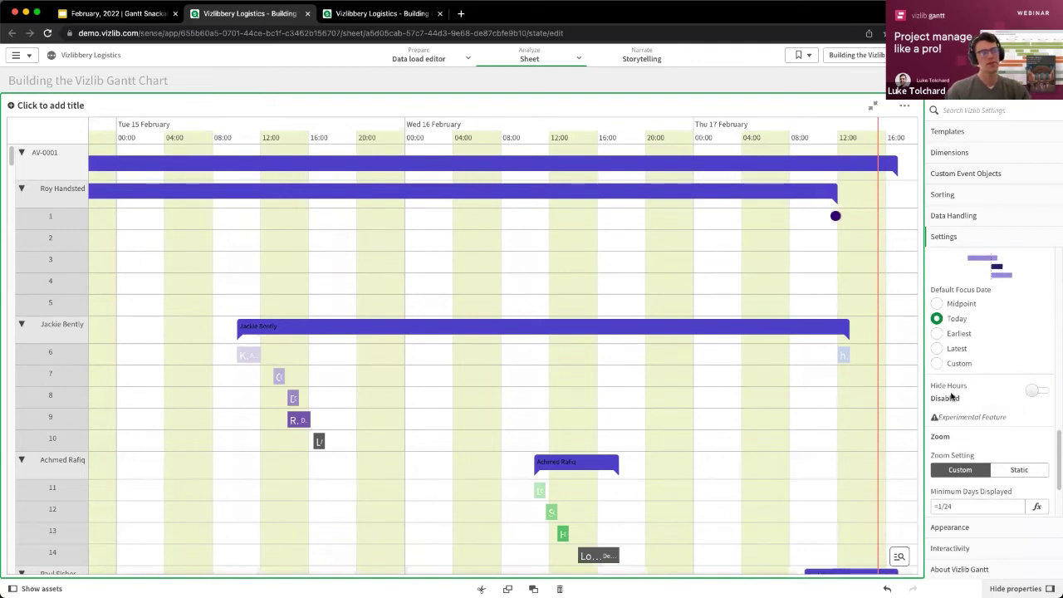
scroll(952, 397, down, 1)
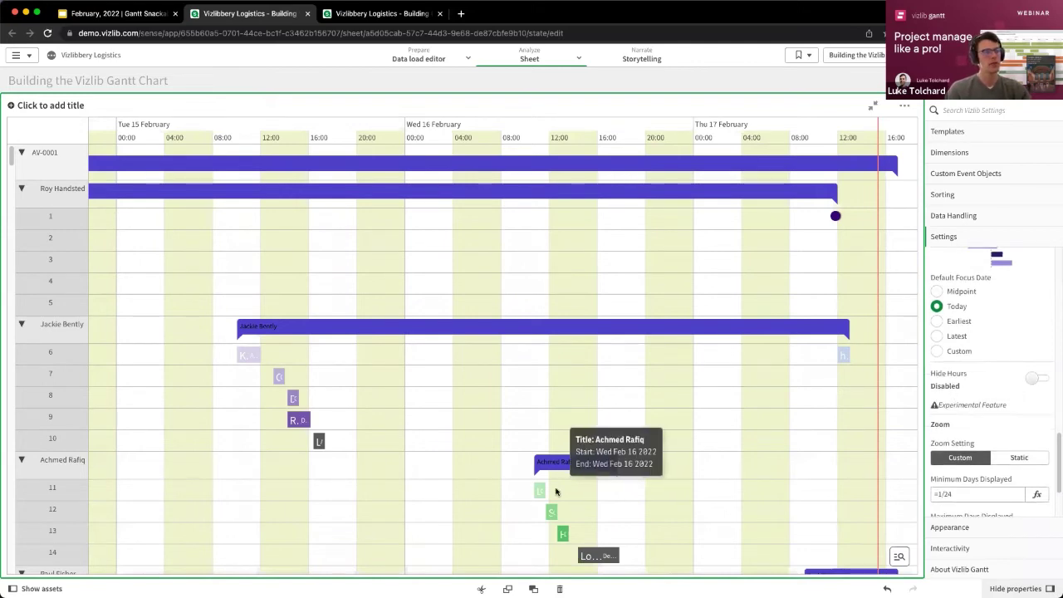
Inspect the Luton delivery at the closest zoom and review the minimum, maximum and default days displayed settings.
mouse_move(543, 495)
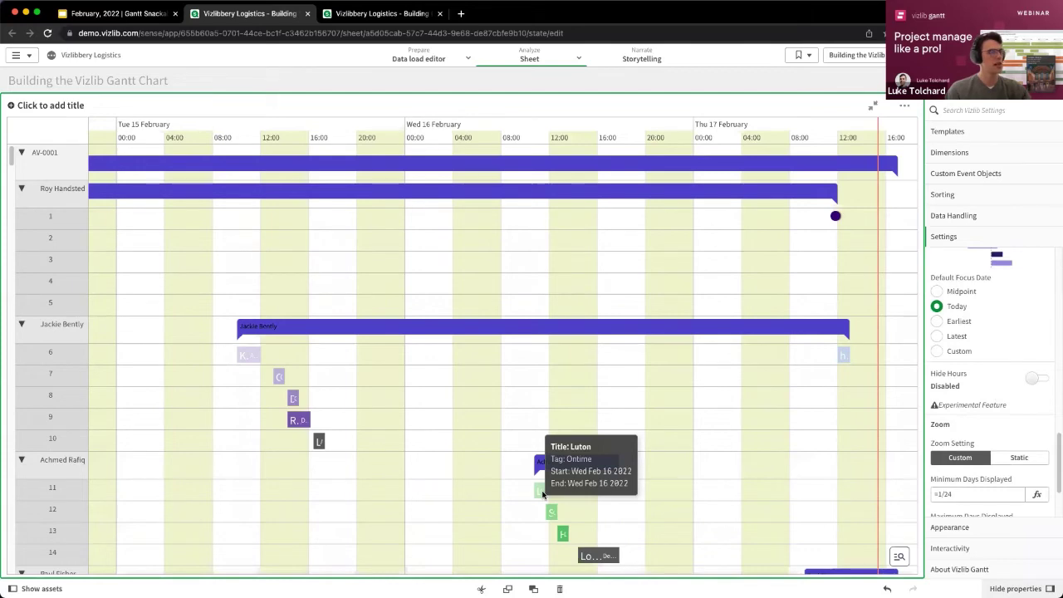
scroll(543, 495, up, 5)
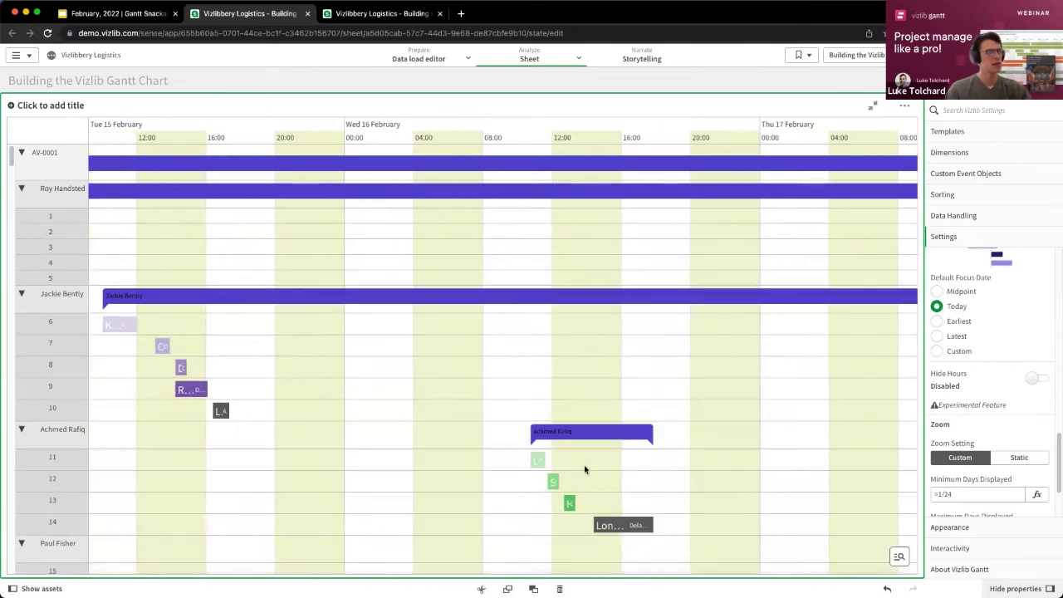
scroll(535, 459, up, 5)
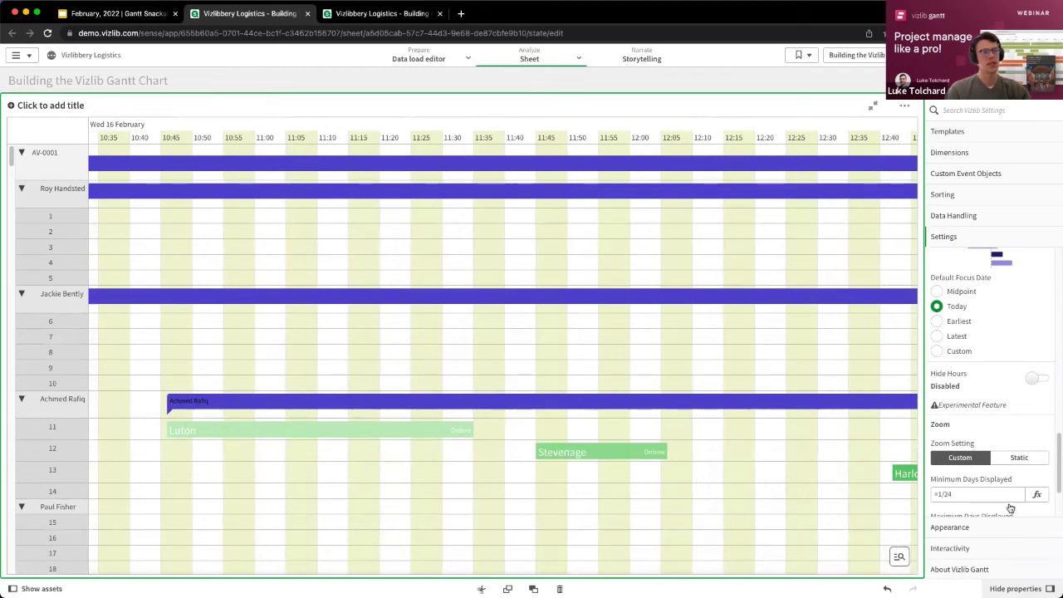
scroll(961, 421, down, 2)
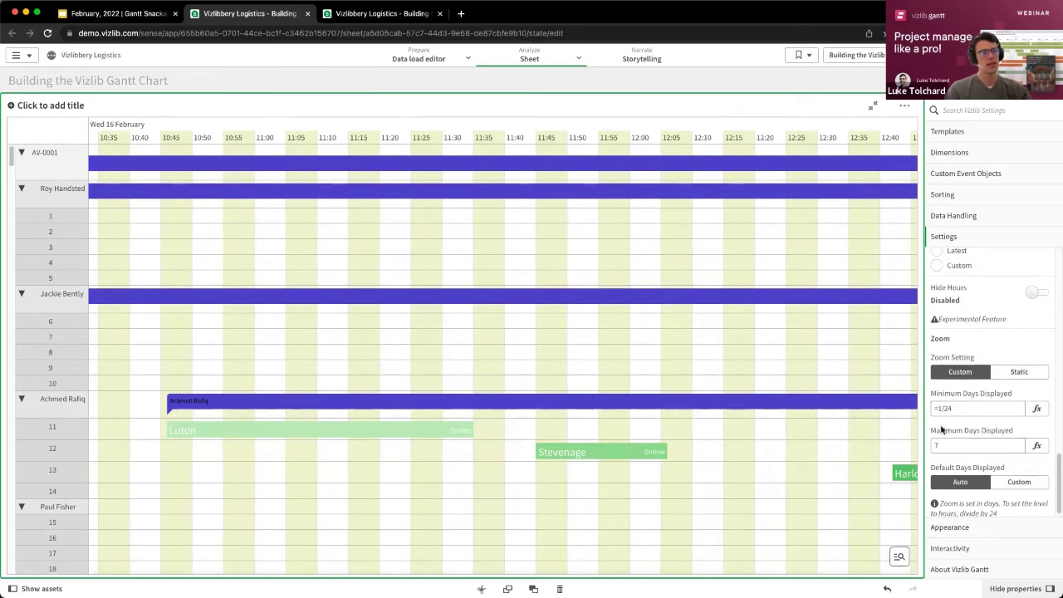
Set the minimum days displayed to 2 and check the timeline at that zoom limit.
drag(942, 445, 935, 446)
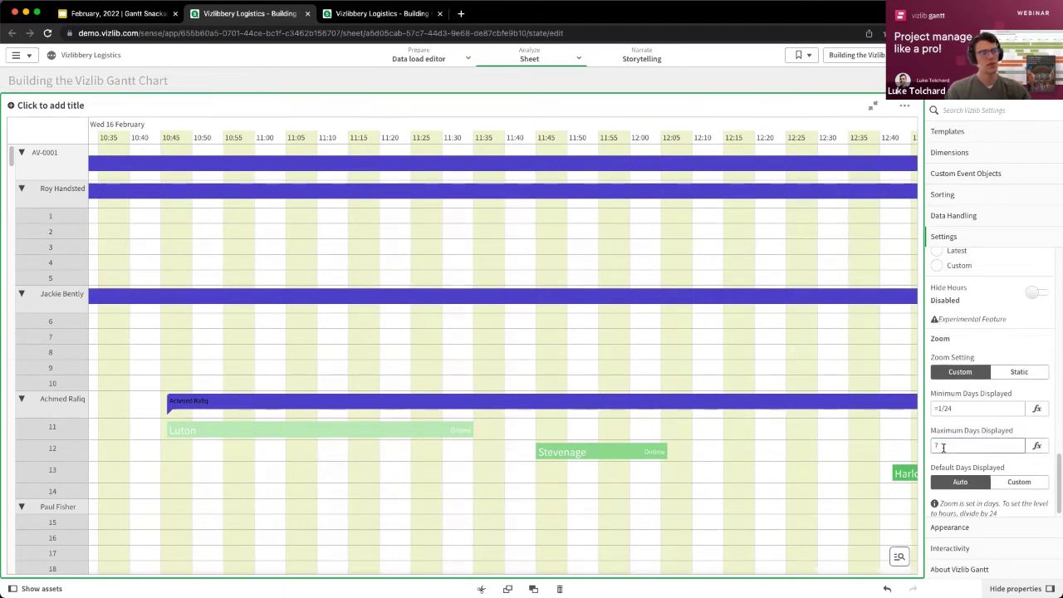
click(936, 447)
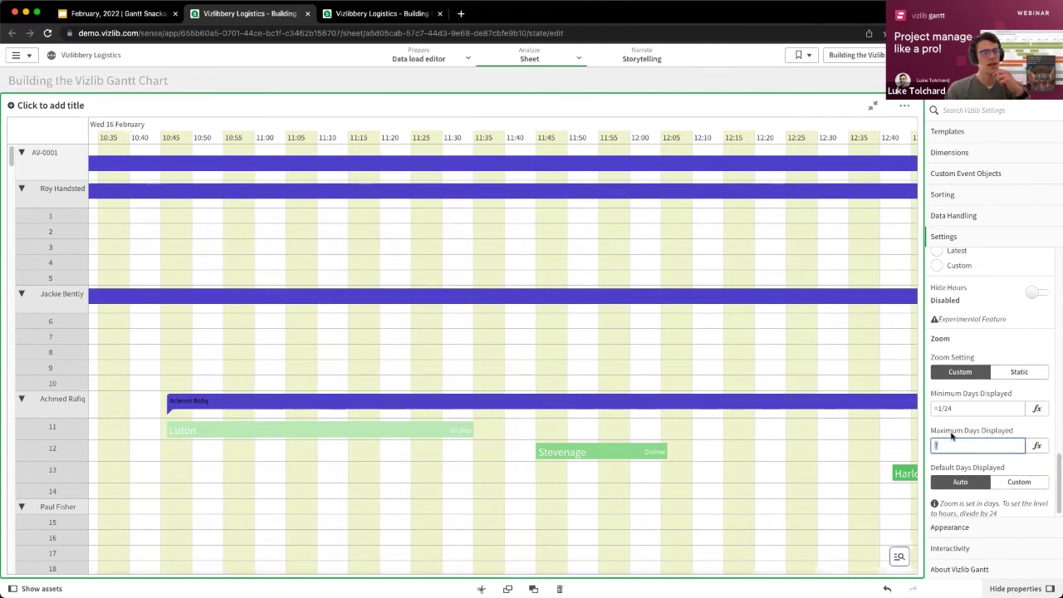
click(963, 407)
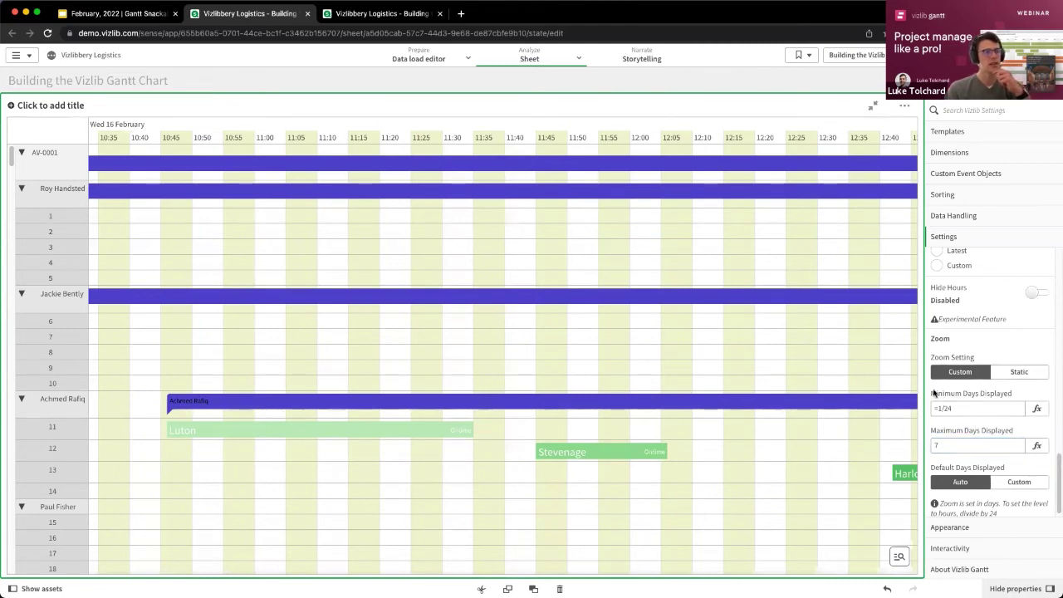
drag(962, 409, 939, 410)
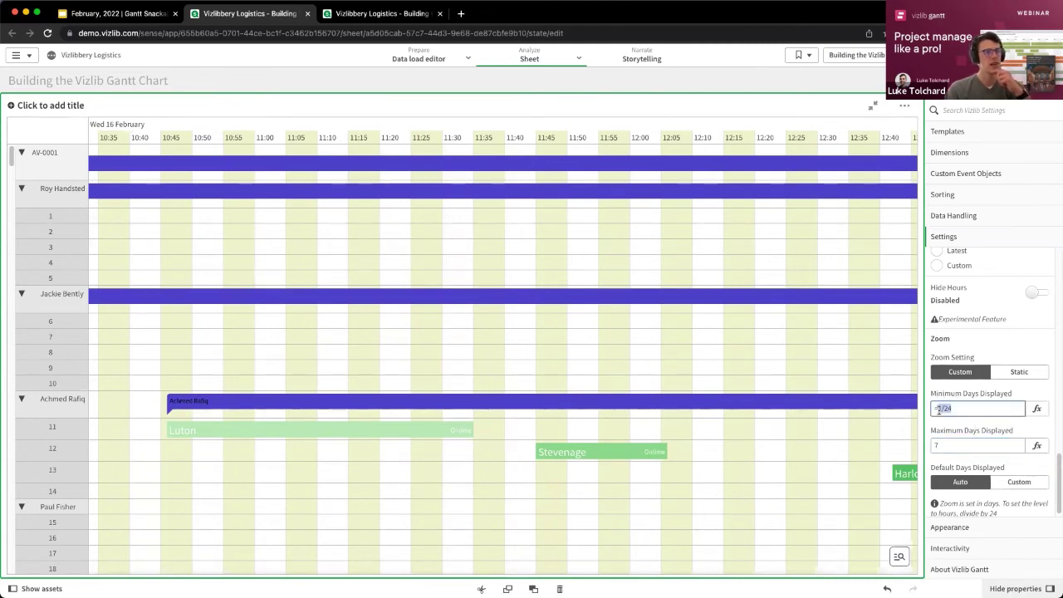
text(10)
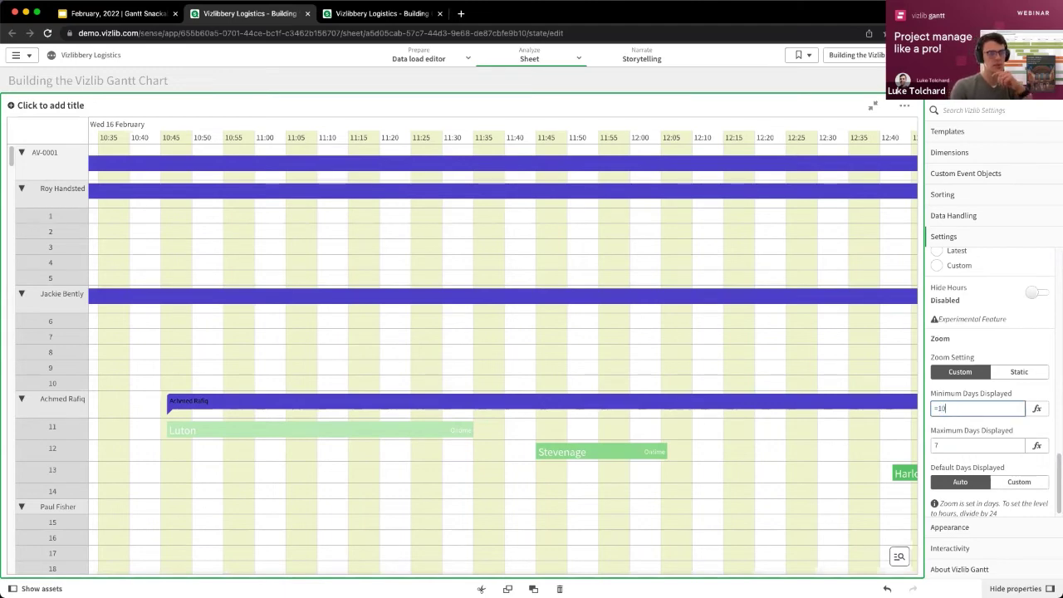
key(BackSpace)
key(BackSpace)
text(2)
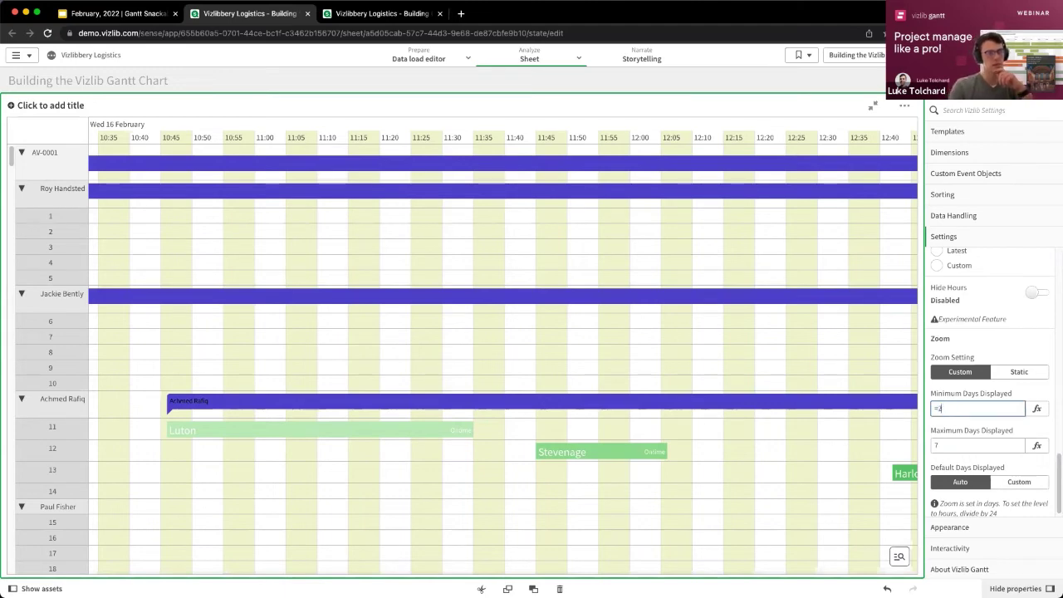
key(Return)
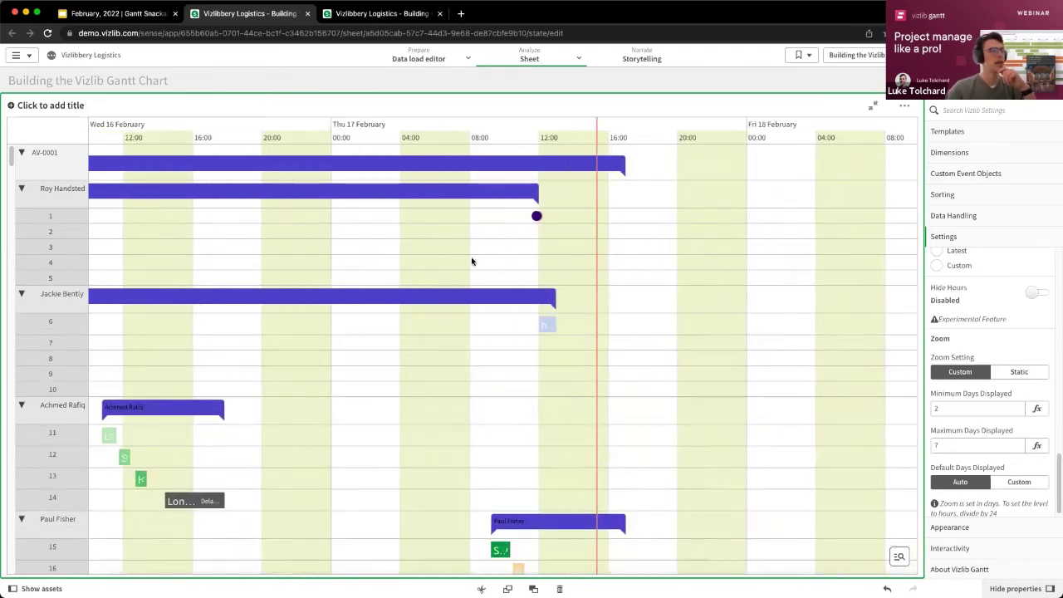
drag(473, 261, 774, 296)
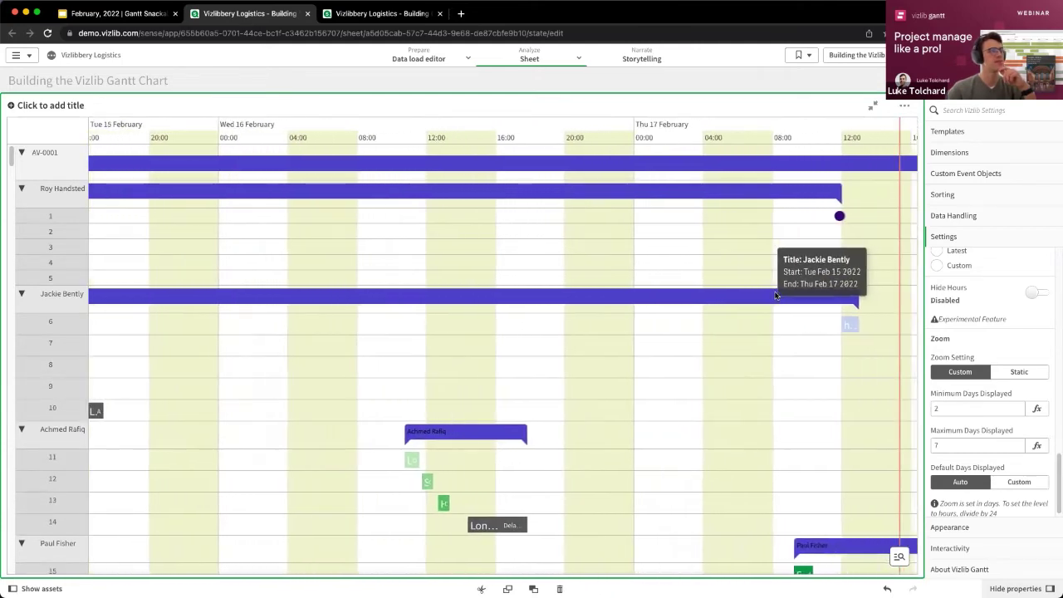
scroll(972, 415, down, 1)
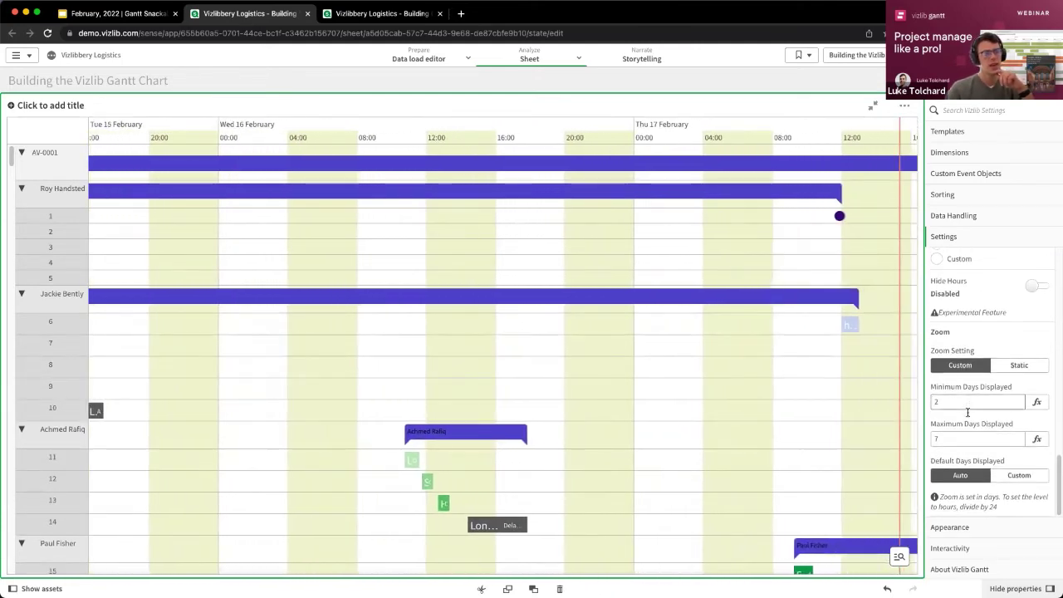
Review the general appearance options, switching the hover menu off and back on.
click(951, 528)
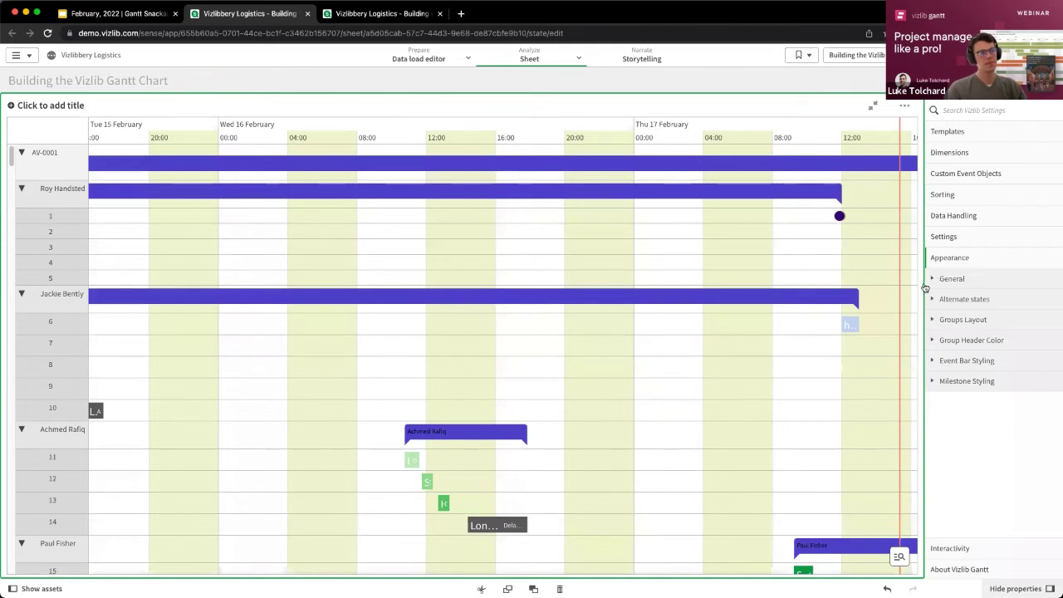
click(948, 279)
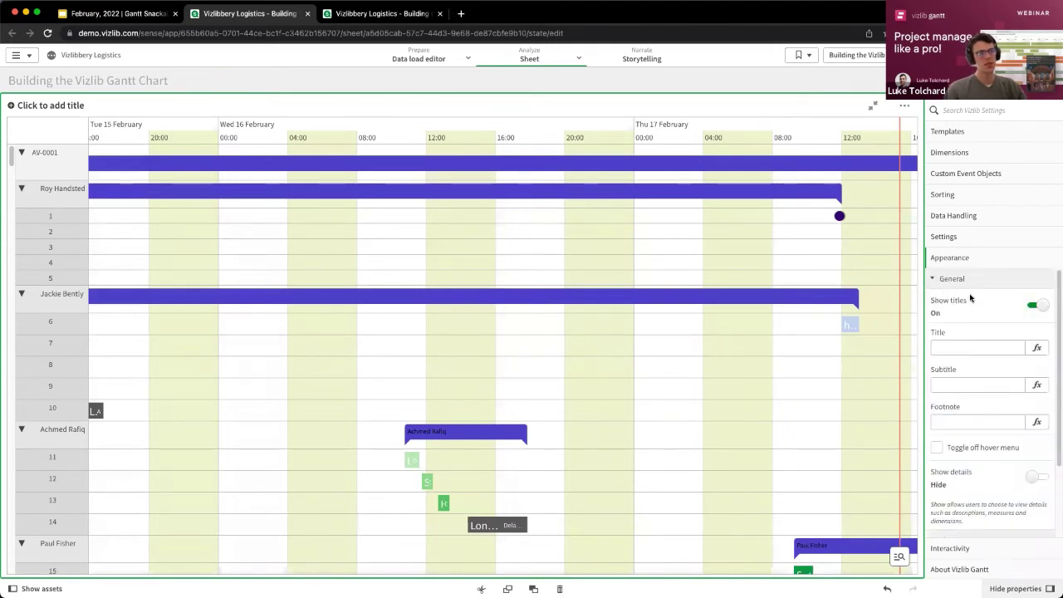
scroll(970, 298, down, 1)
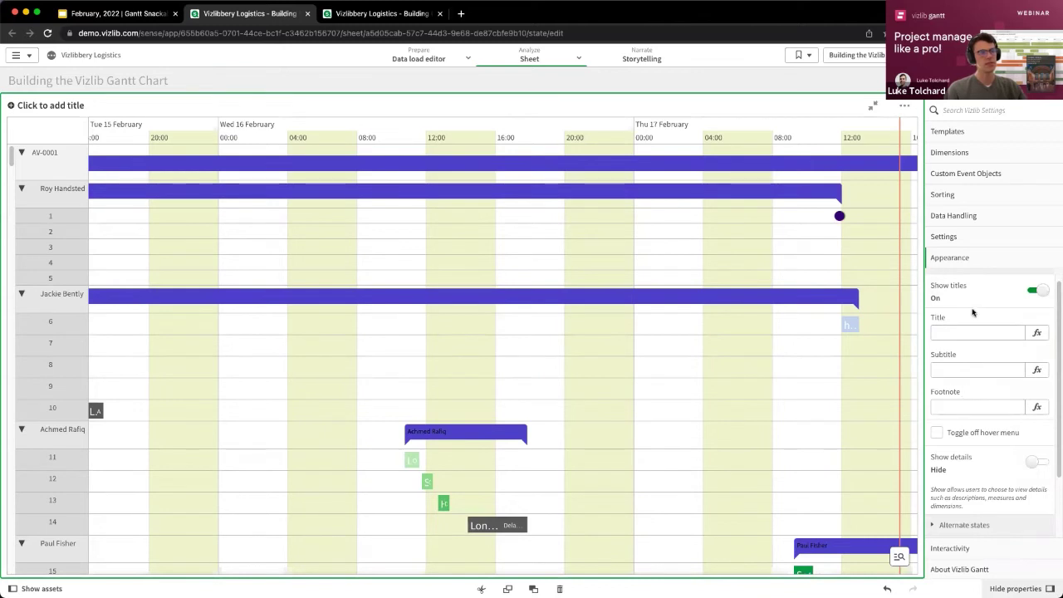
scroll(973, 312, down, 3)
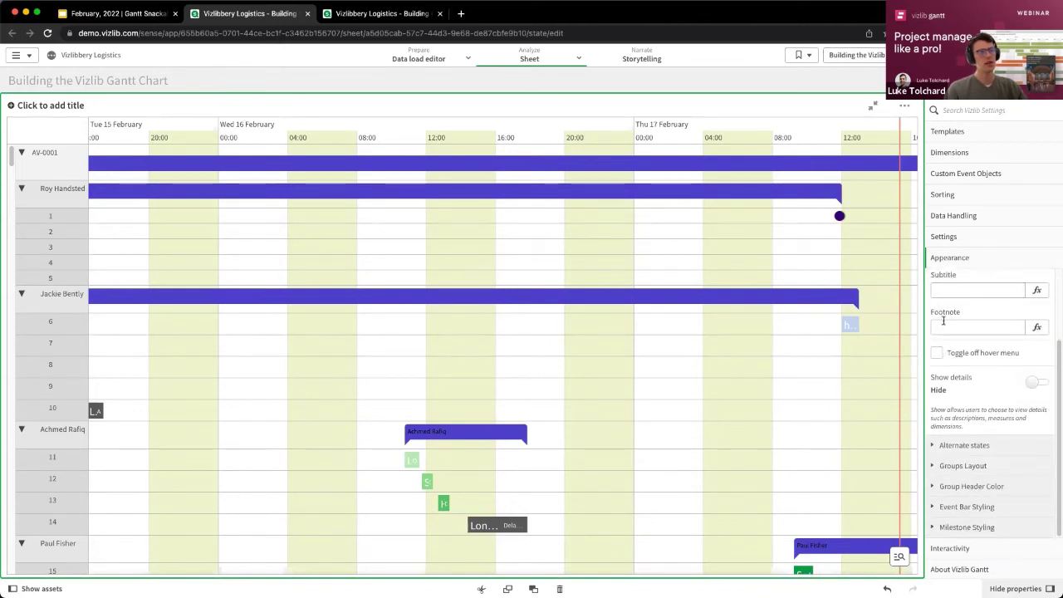
click(935, 355)
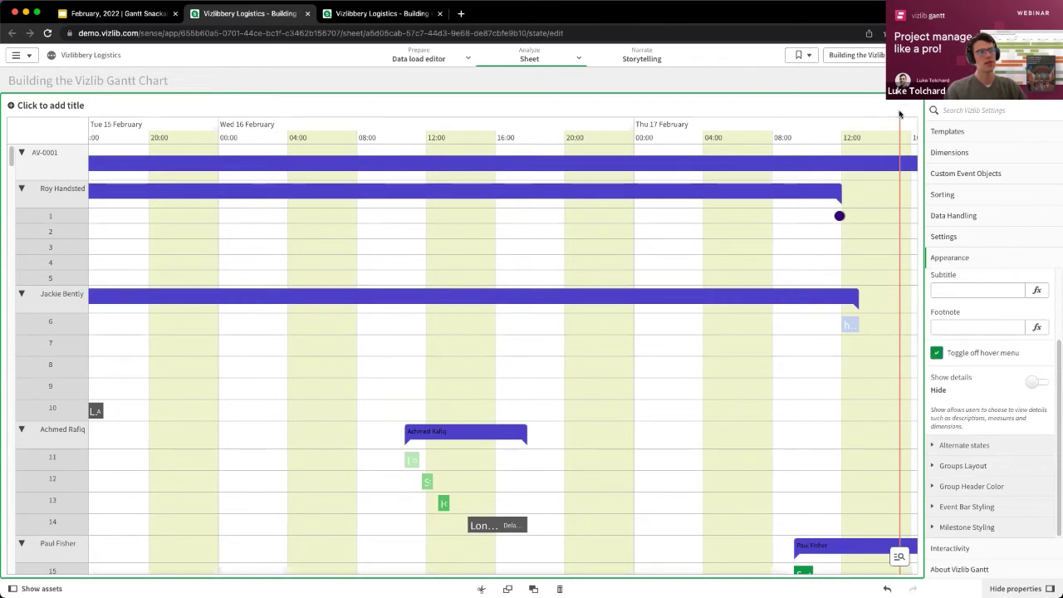
click(937, 356)
scroll(963, 366, up, 2)
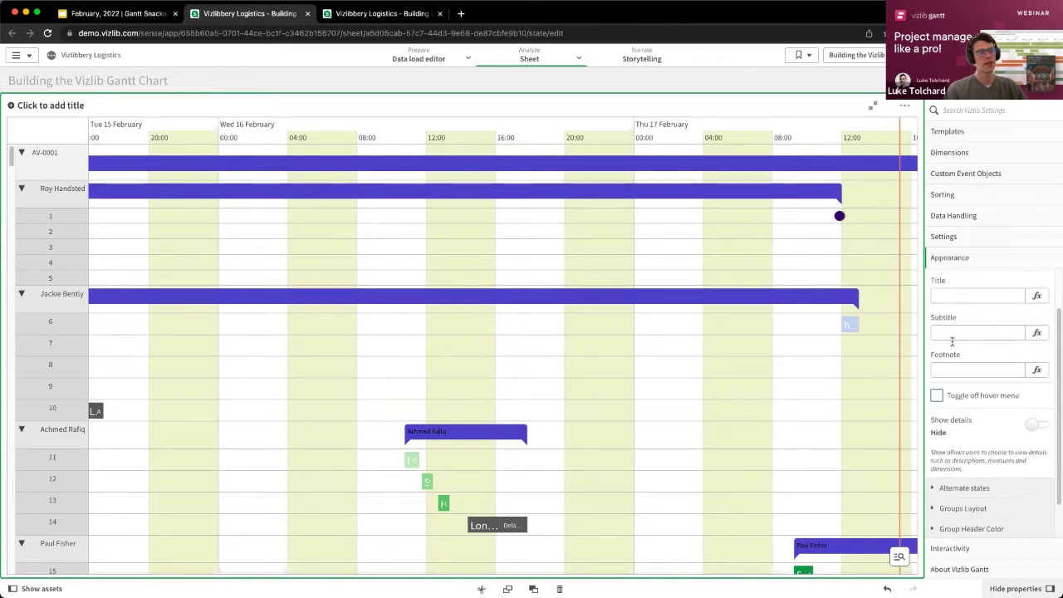
scroll(976, 368, down, 1)
Check the available alternate states and keep the chart's state at <inherited>.
click(964, 482)
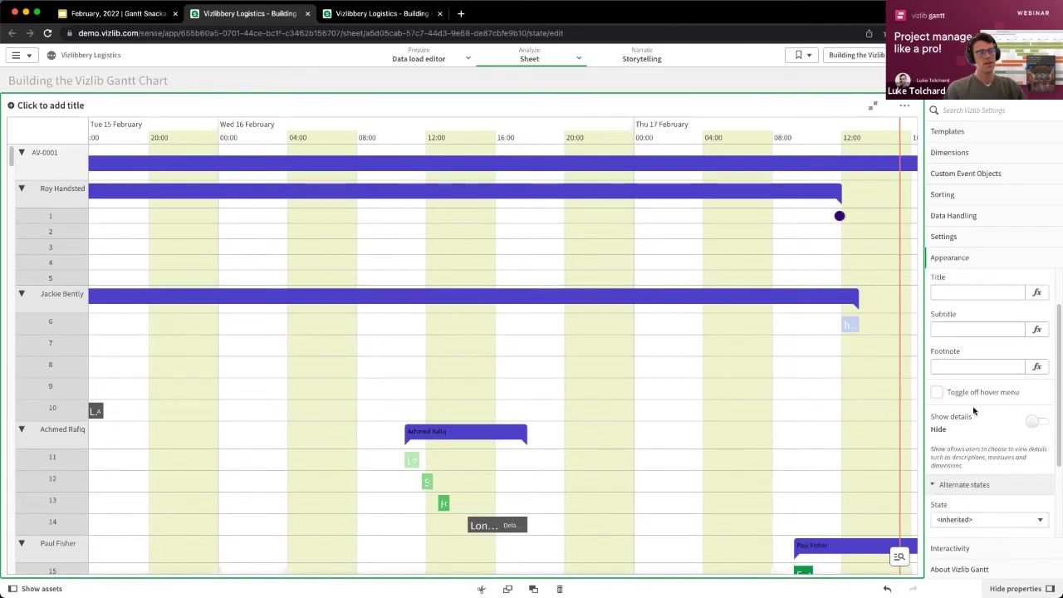
scroll(972, 391, down, 3)
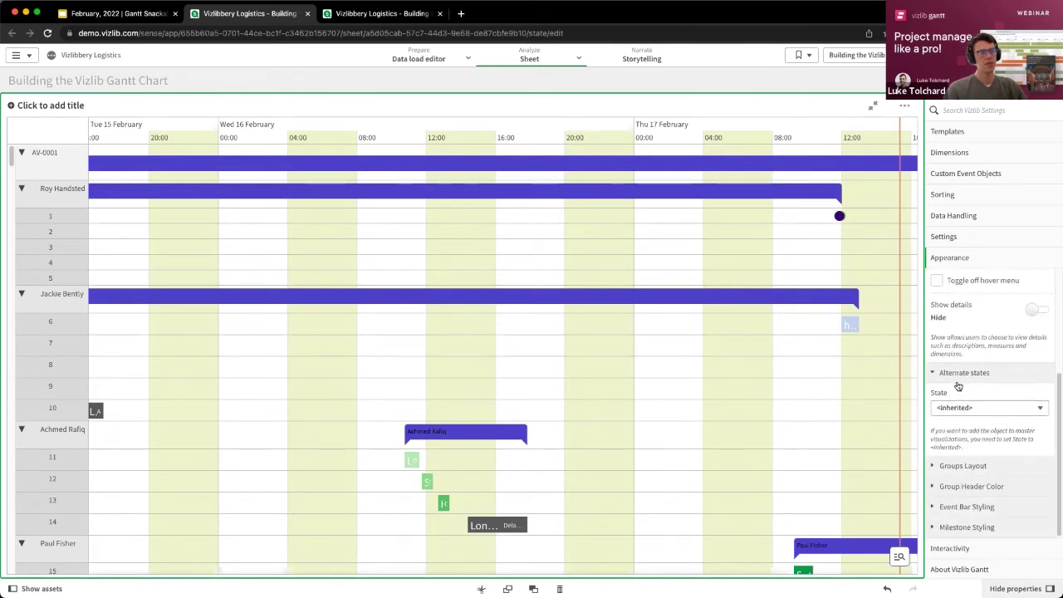
click(973, 408)
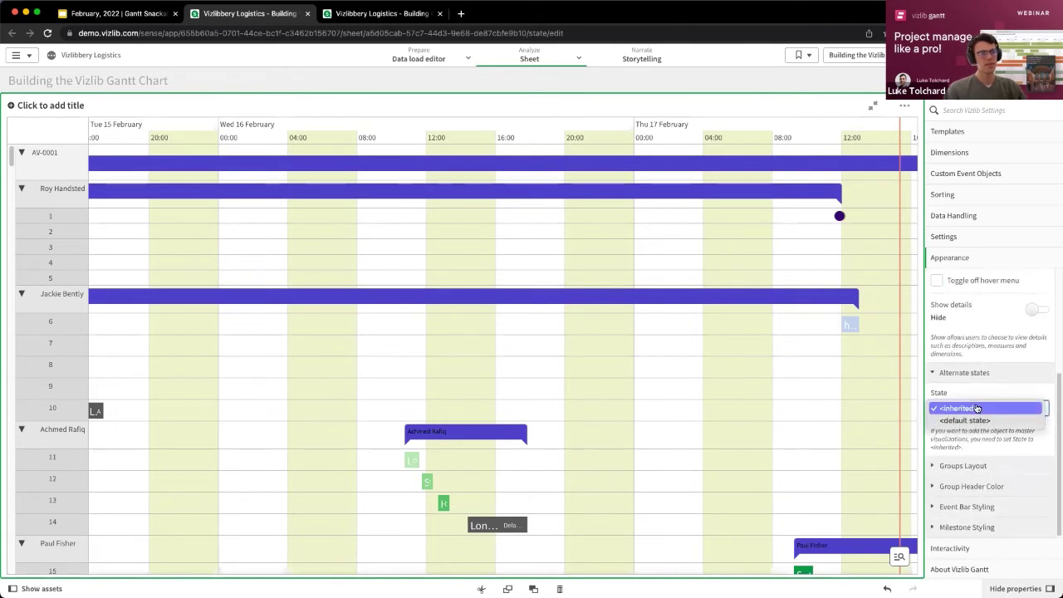
click(976, 408)
Inspect the parent group headers and try showing order numbers in the groups layout, switching them off again.
click(952, 468)
scroll(964, 361, down, 3)
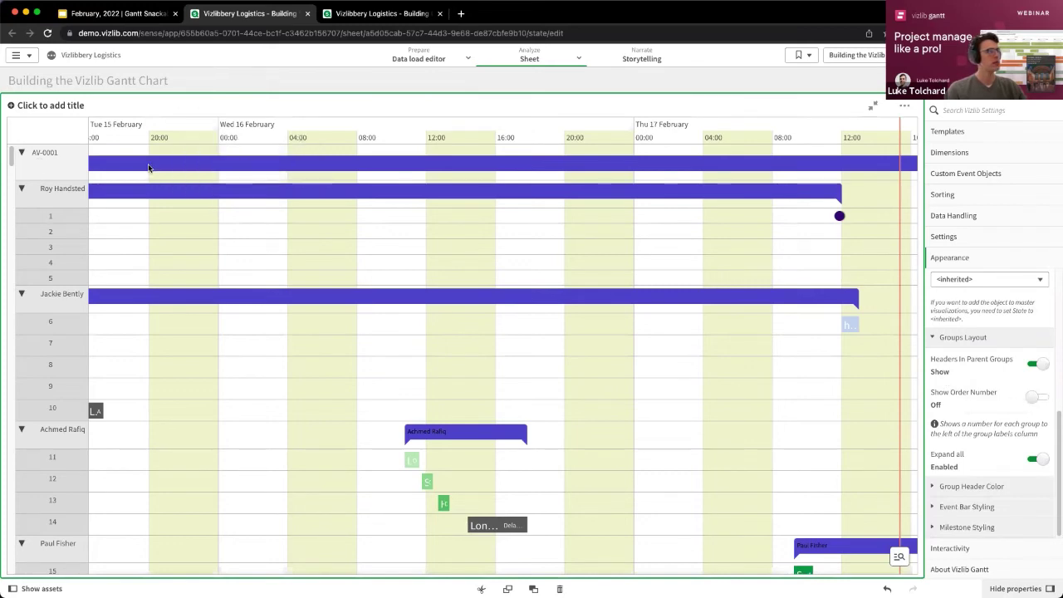
drag(152, 169, 497, 199)
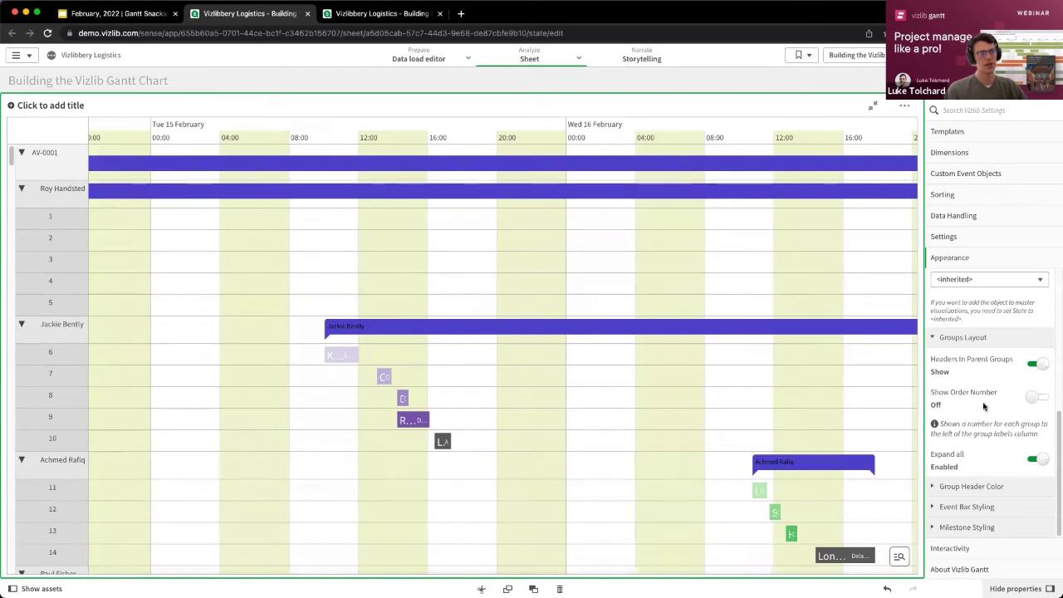
click(1035, 397)
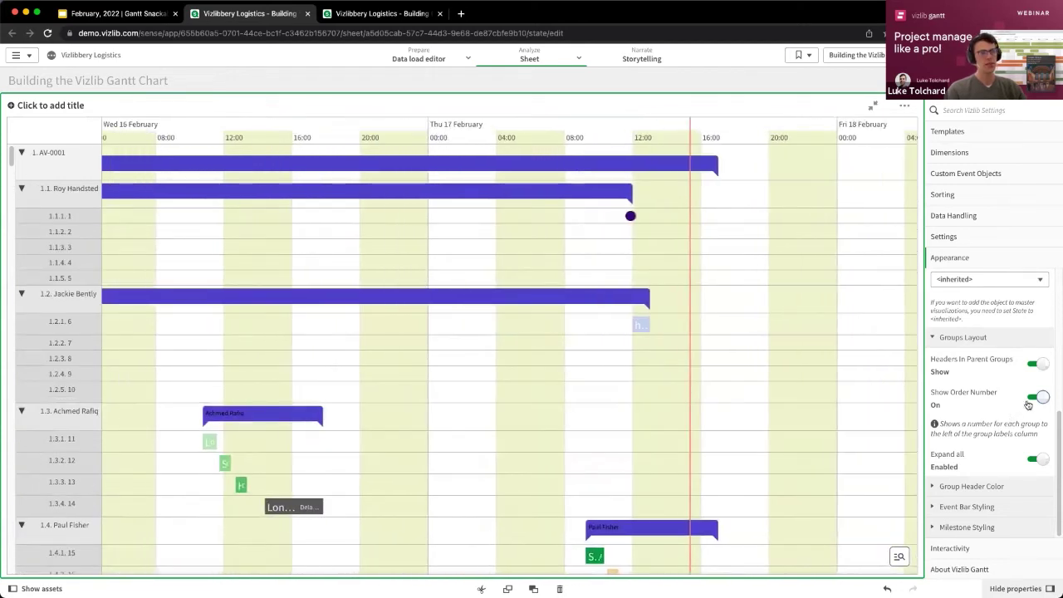
click(1032, 400)
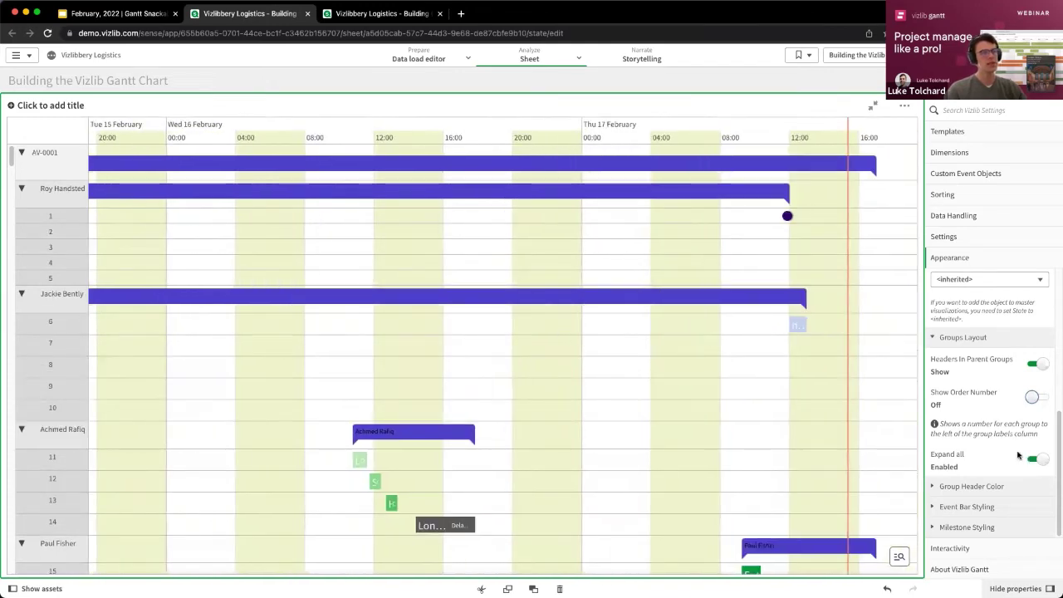
Disable Expand all in the groups layout and exclude null values from the [Delivery Arrival] dimension.
click(1033, 459)
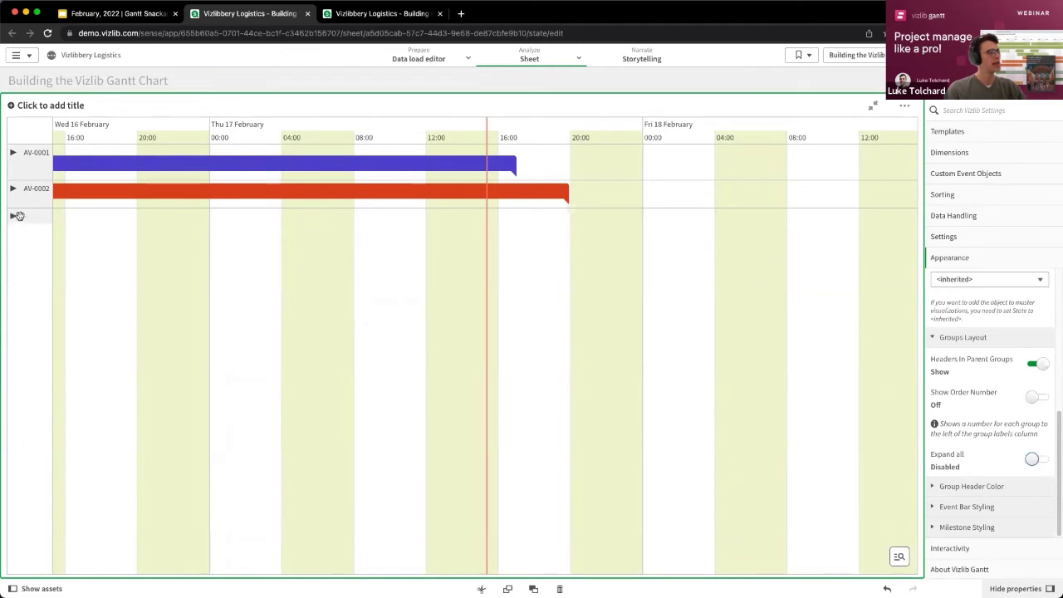
click(963, 154)
click(946, 196)
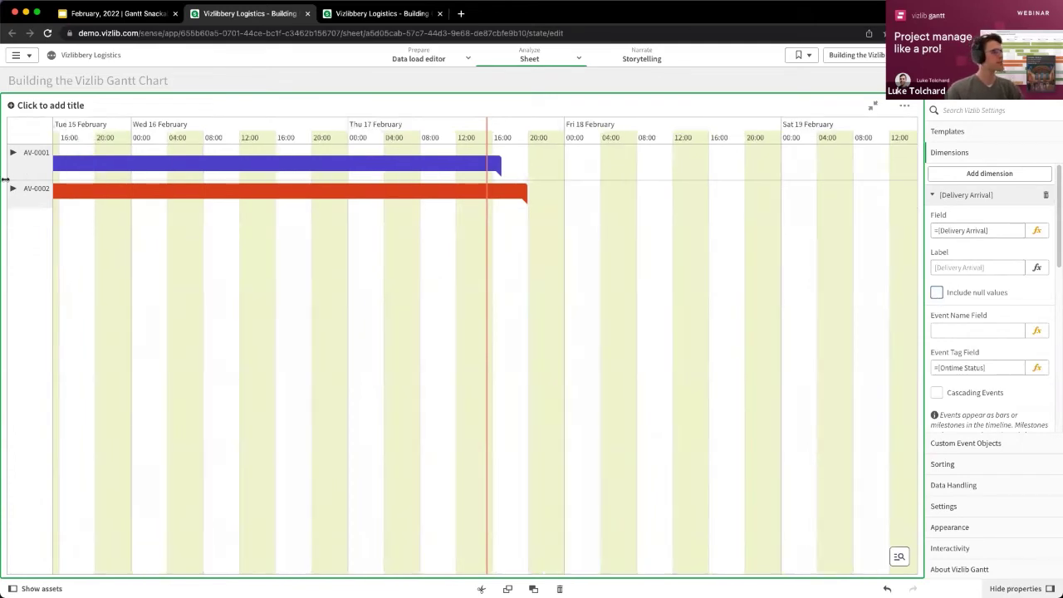
scroll(964, 295, down, 1)
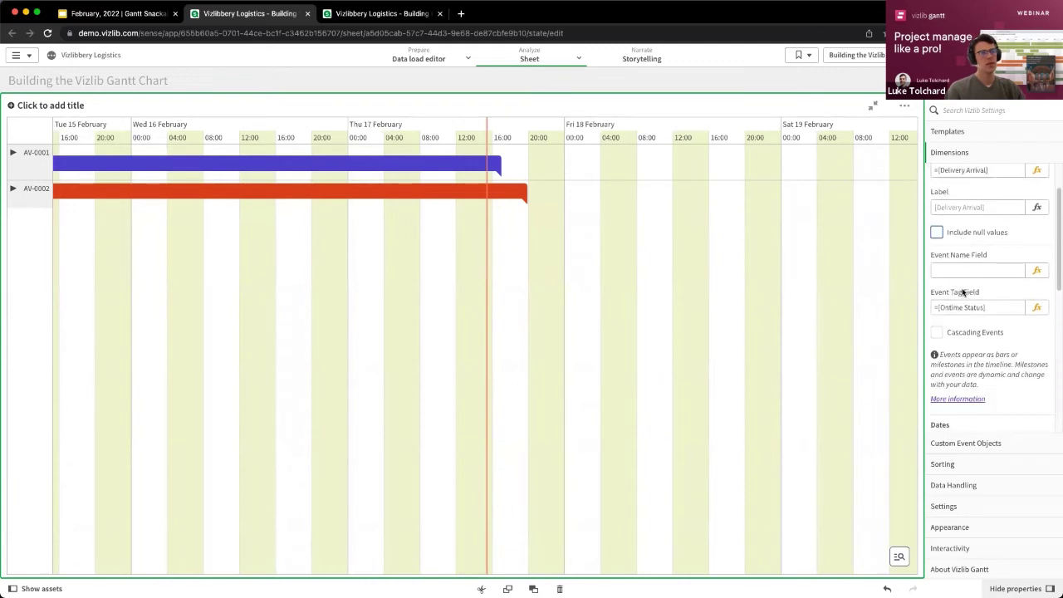
scroll(964, 293, up, 1)
click(943, 196)
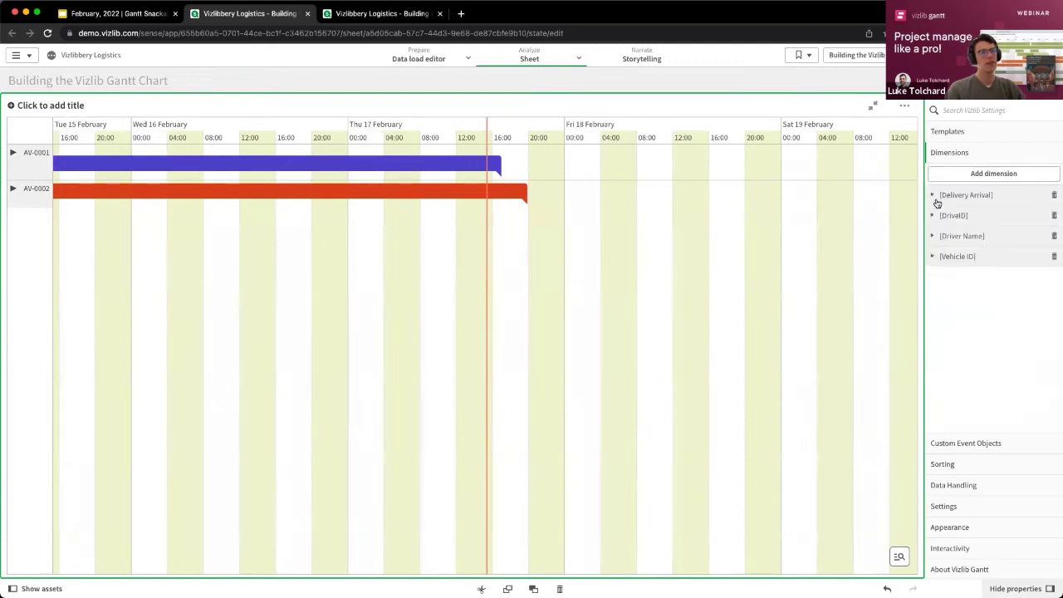
click(935, 196)
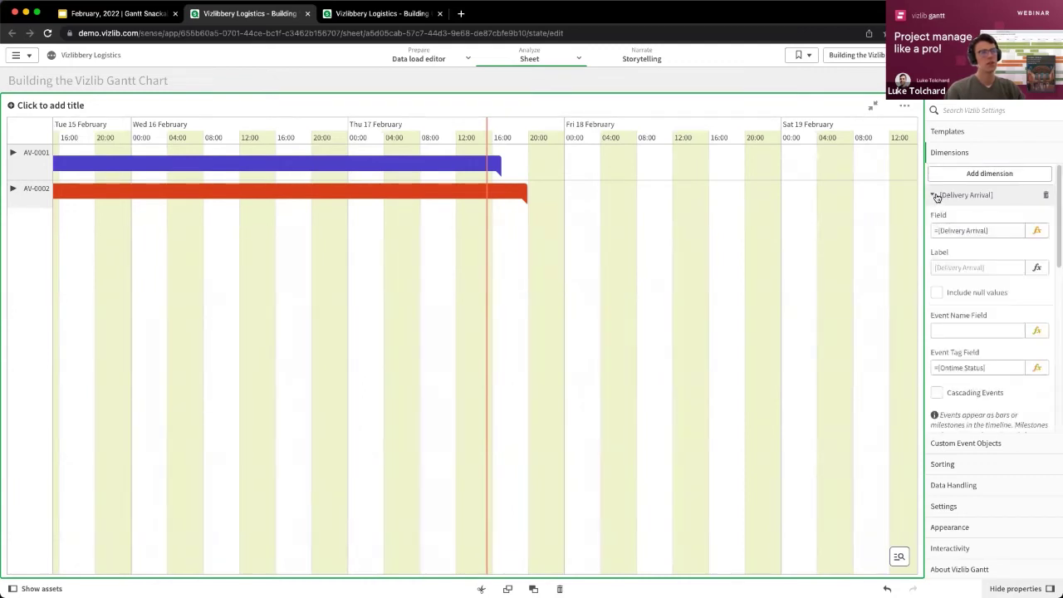
Expand vehicle AV-0002 and its first driver, and inspect the Manchester delivery's tooltip and the [Delivery Arrival] dimension's settings.
click(14, 189)
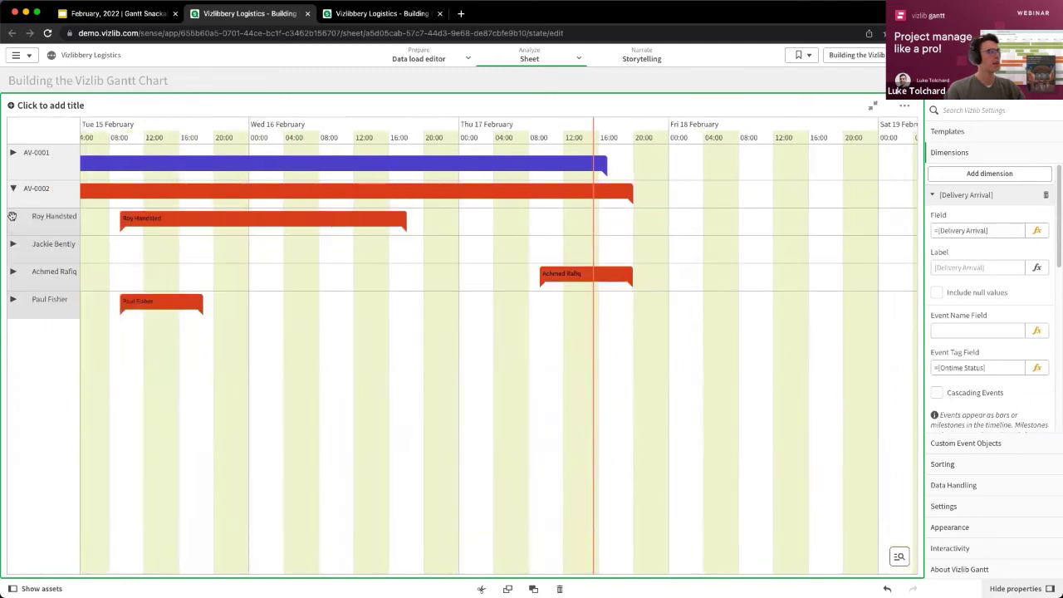
click(13, 216)
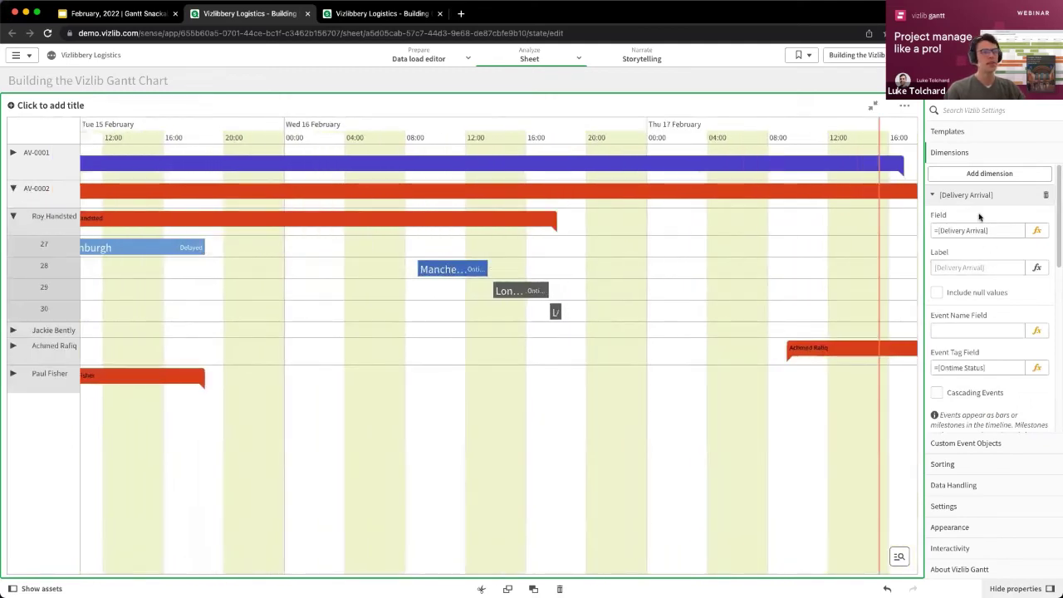
mouse_move(432, 268)
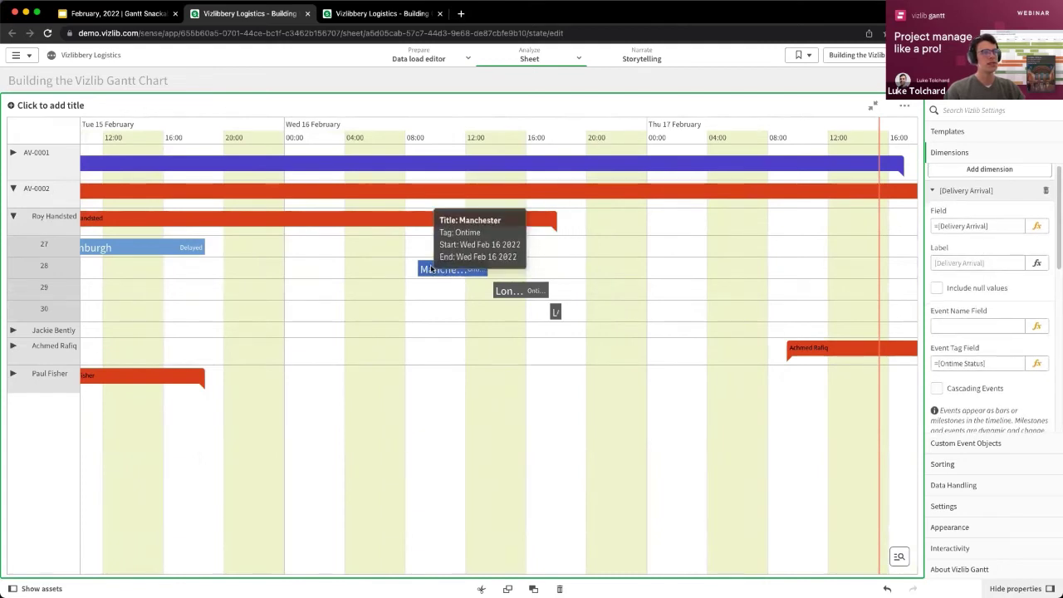
scroll(998, 270, down, 2)
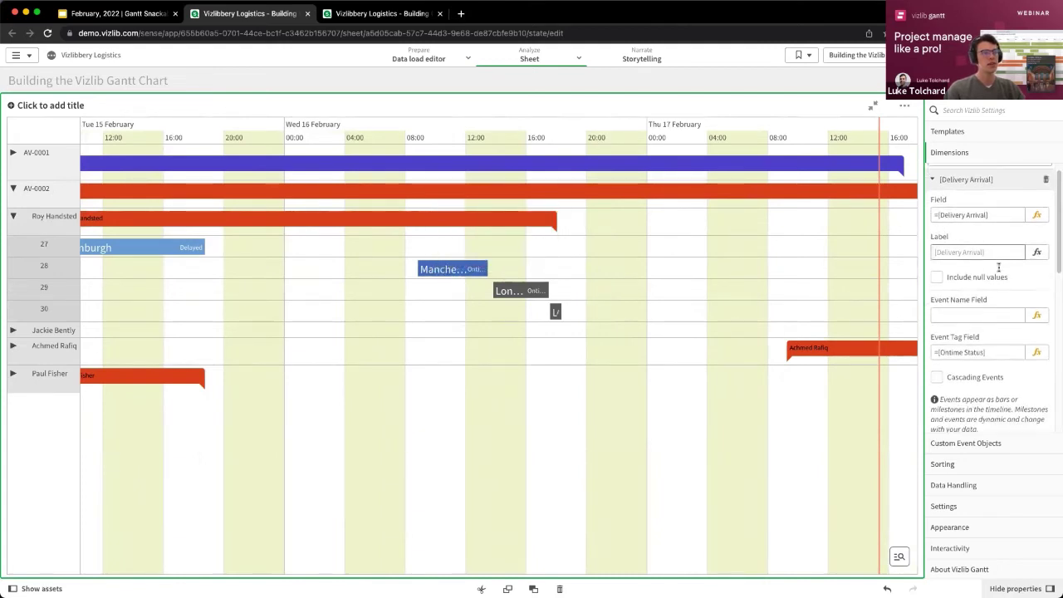
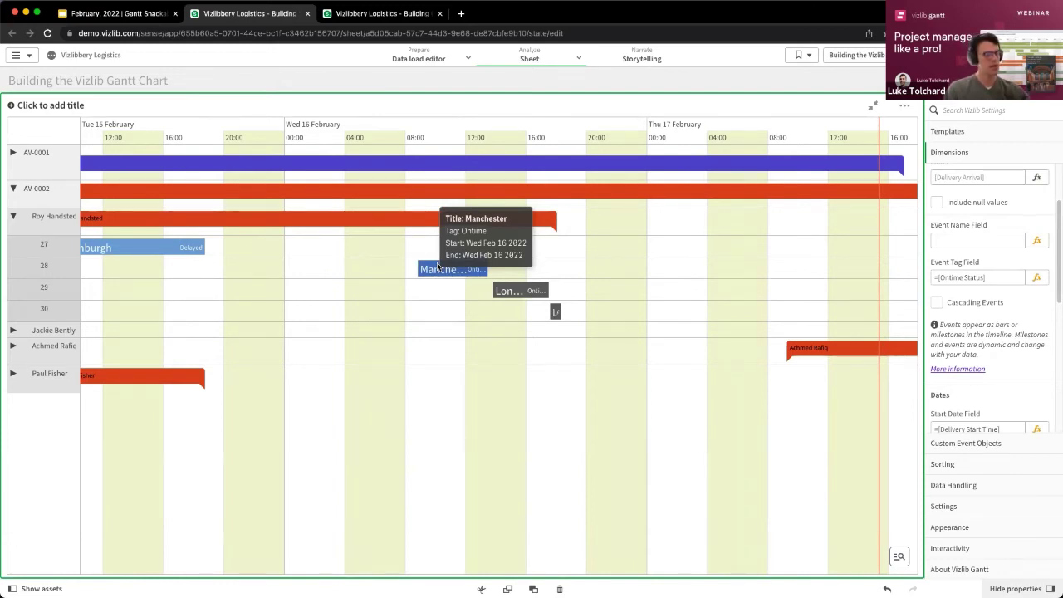
scroll(994, 271, down, 2)
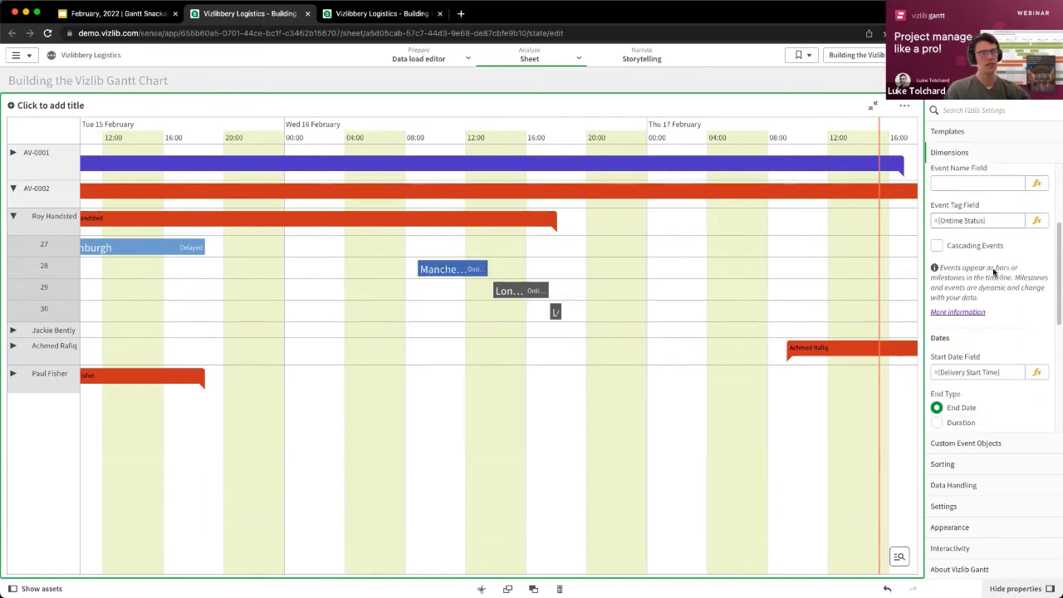
scroll(993, 271, down, 5)
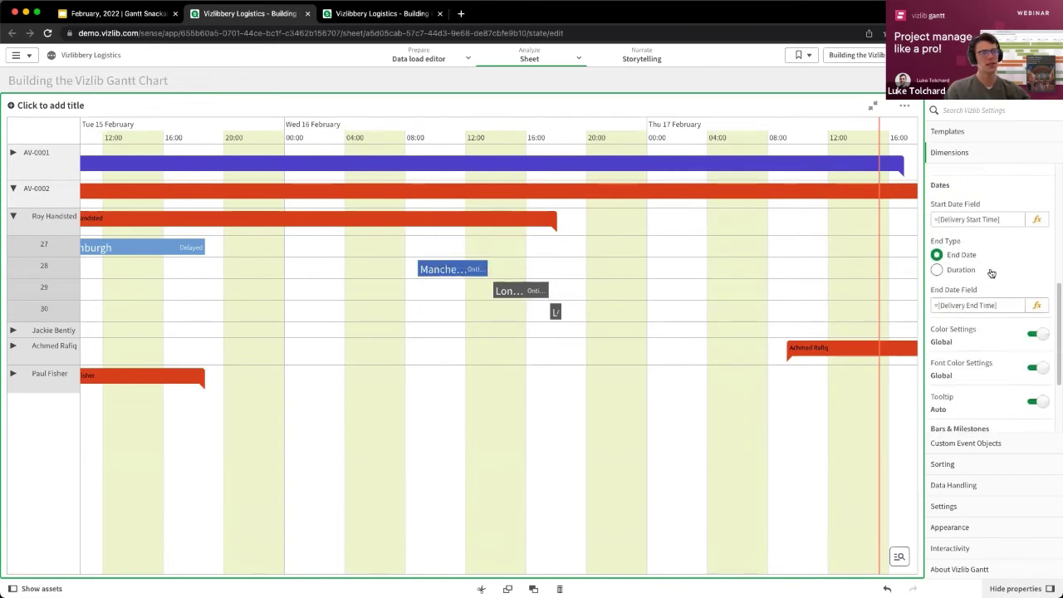
scroll(992, 274, down, 3)
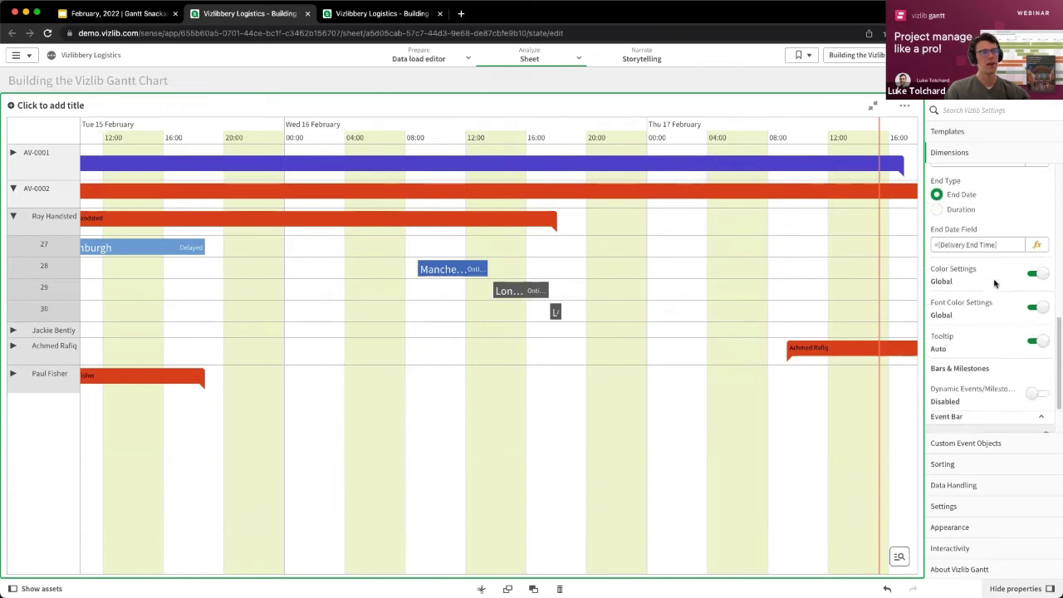
Collapse the [Delivery Arrival] dimension and switch the group header color palette to Vizlib Classic, settling on Qlik Sense.
scroll(995, 284, up, 10)
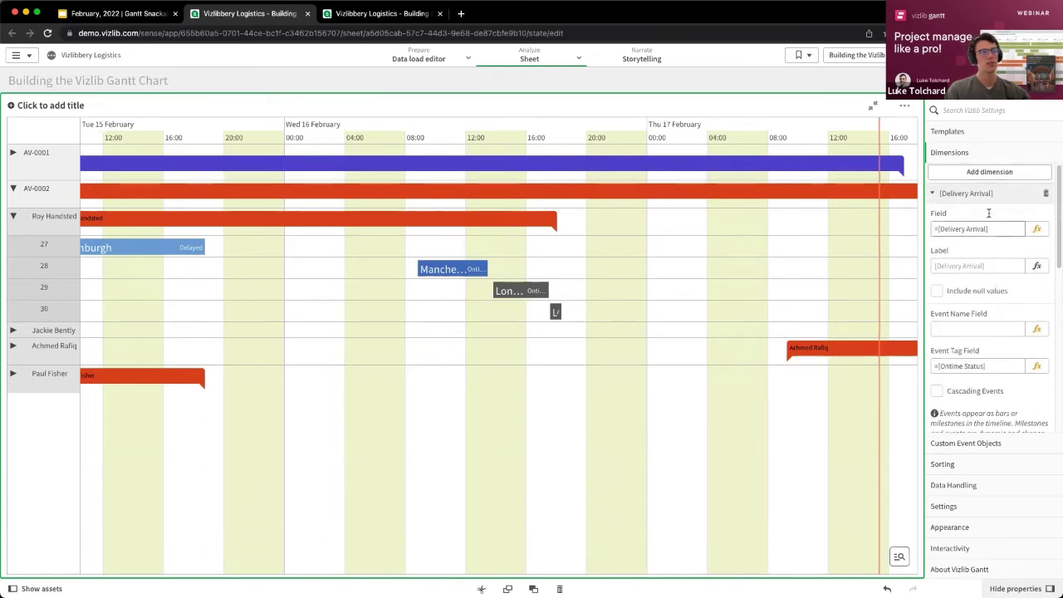
click(949, 196)
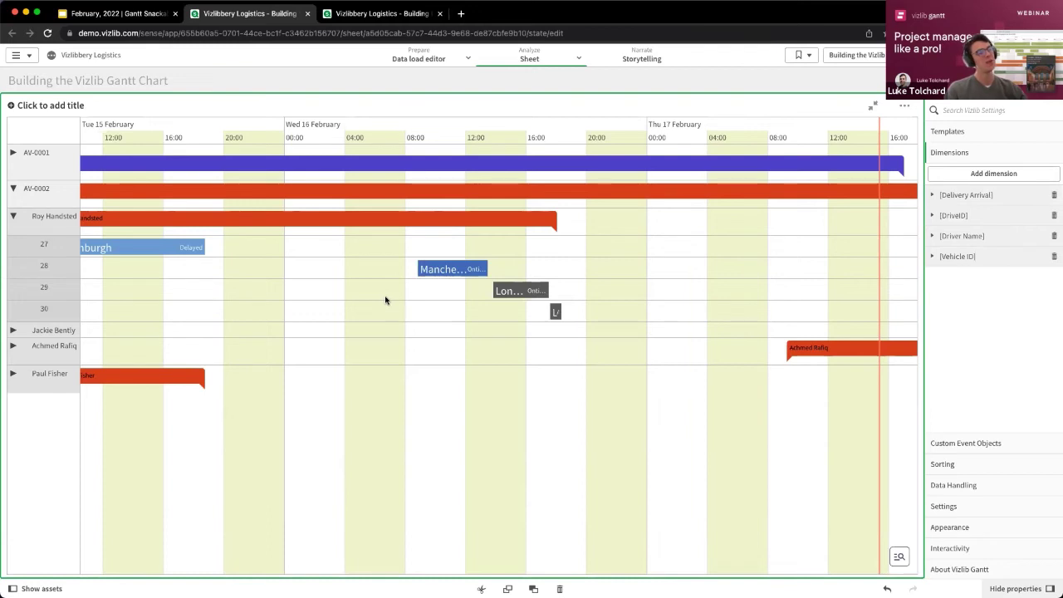
mouse_move(435, 265)
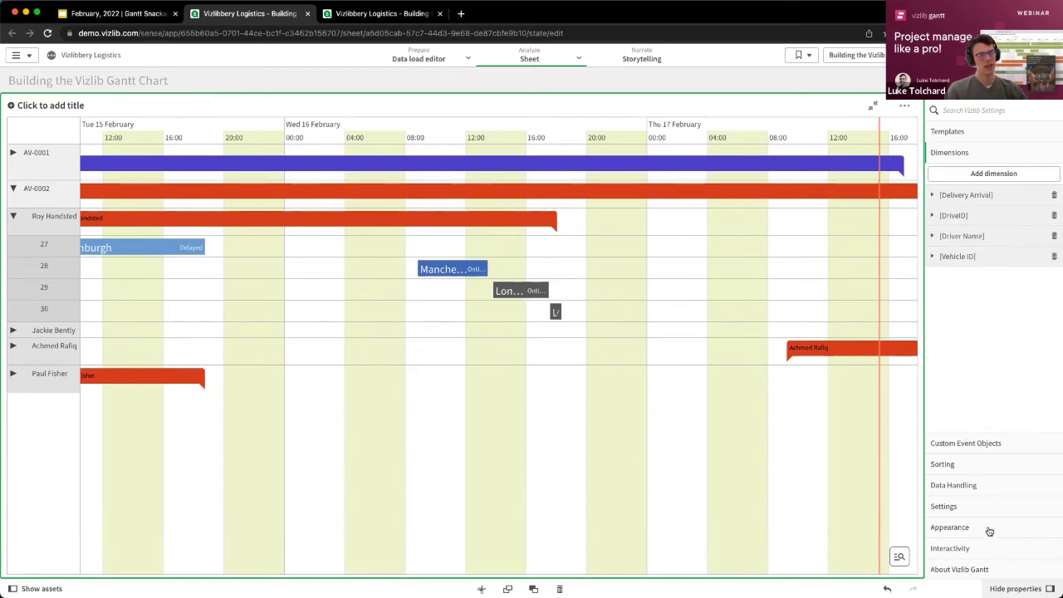
click(956, 526)
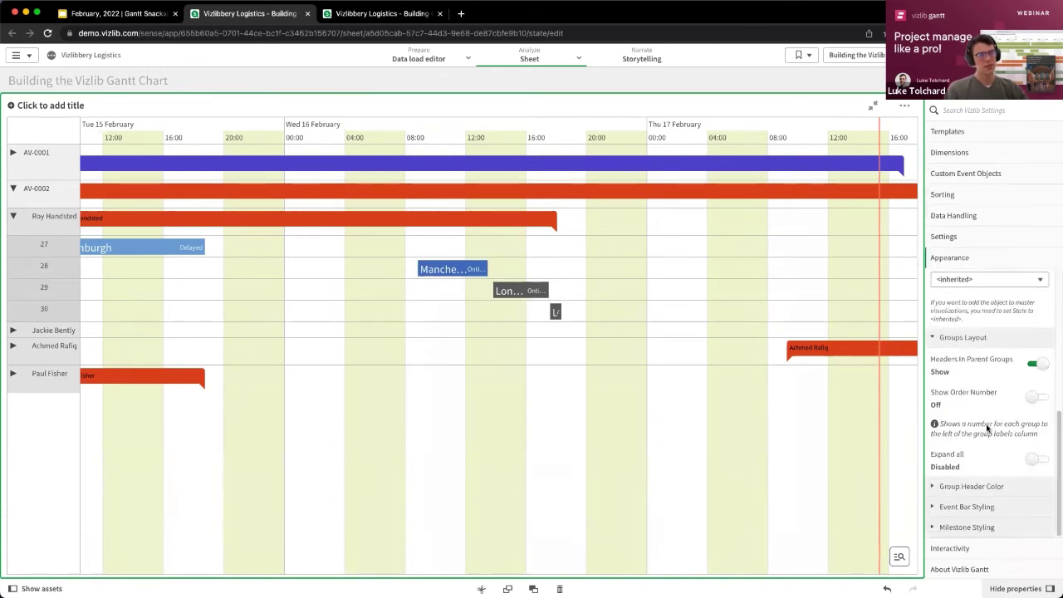
click(948, 488)
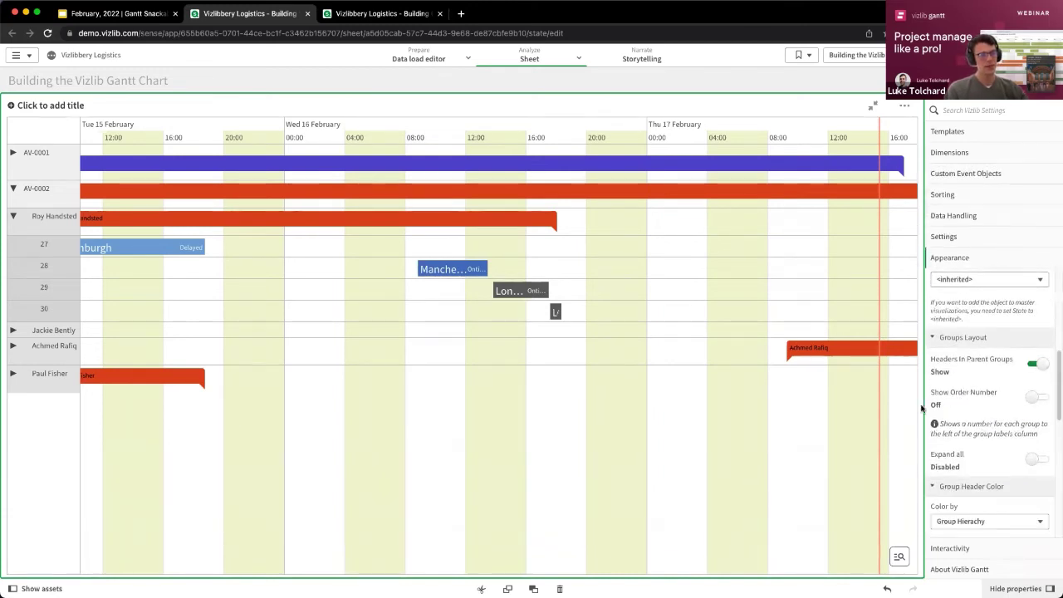
scroll(968, 382, down, 1)
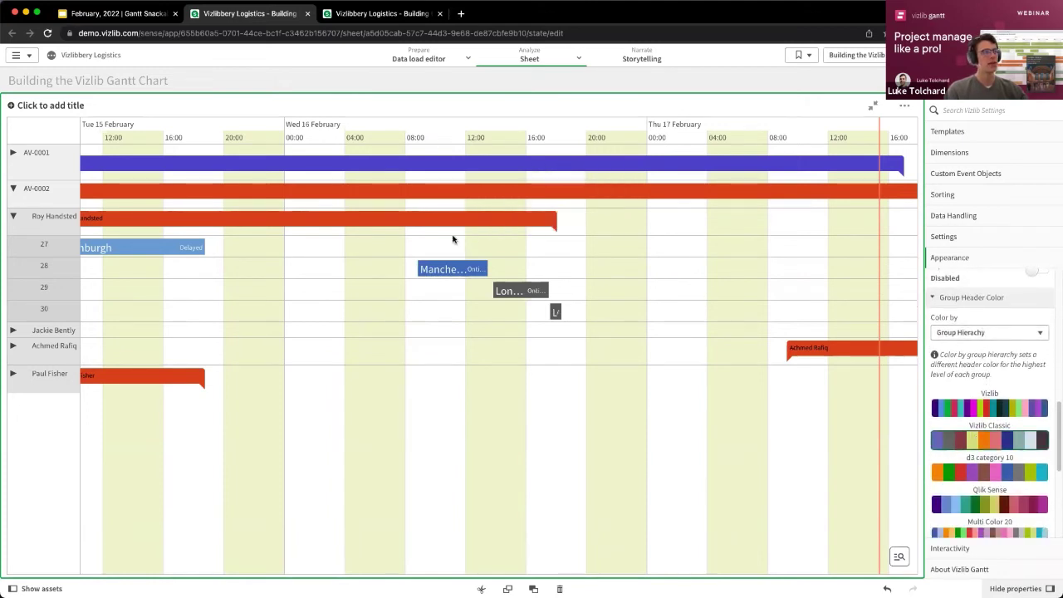
click(970, 434)
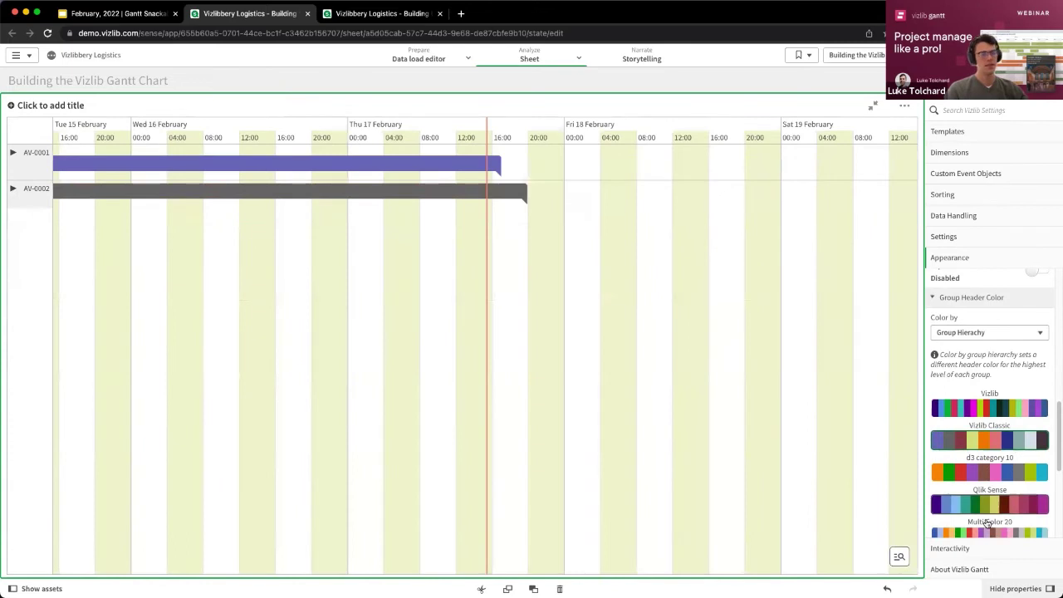
Expand vehicle AV-0002 and its second driver, and inspect that driver's deliveries on Mon 14 February.
click(14, 190)
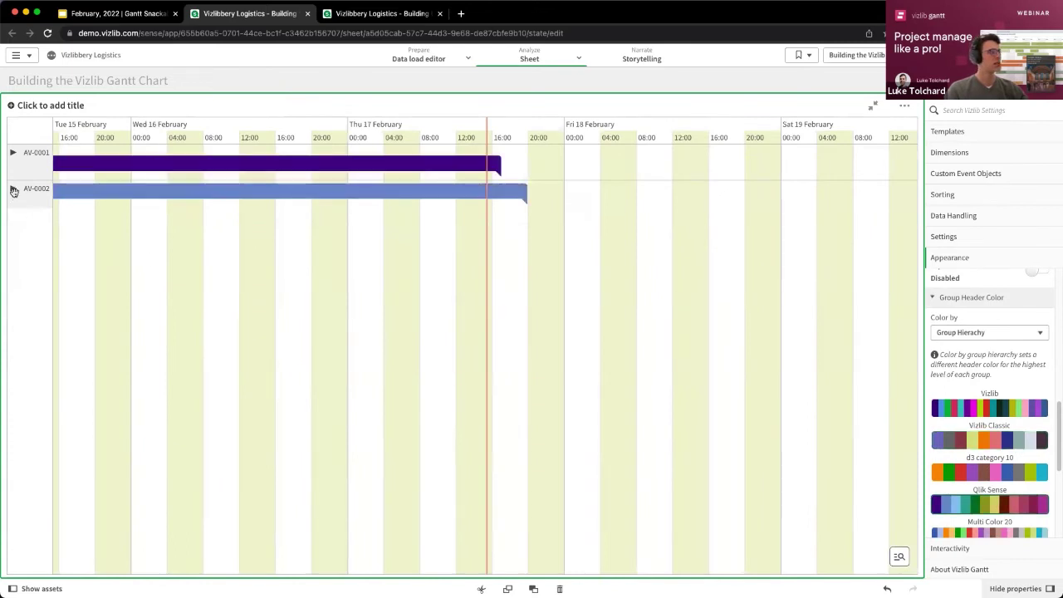
click(13, 244)
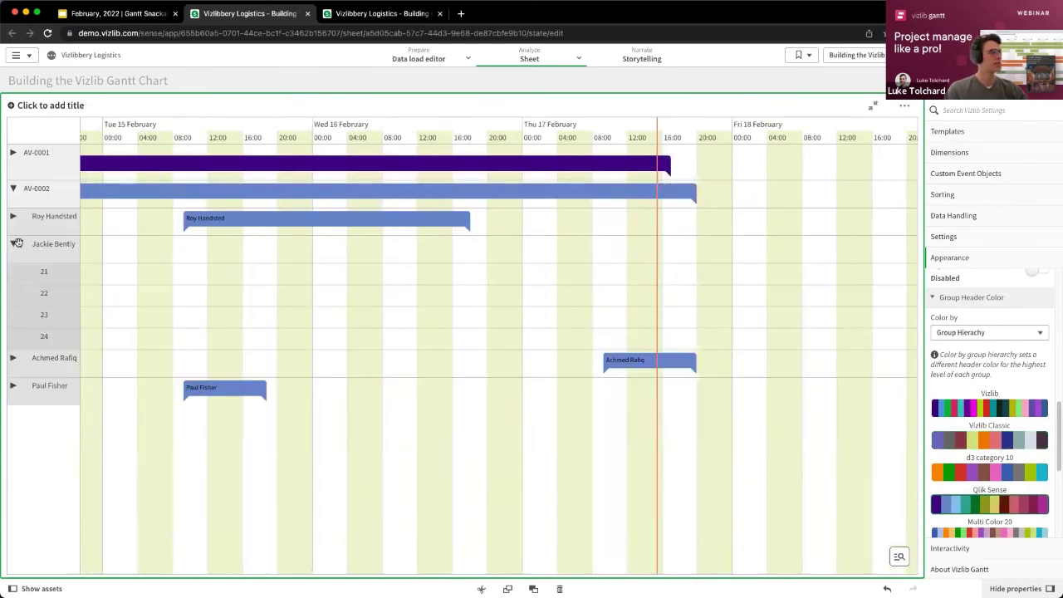
drag(200, 277, 570, 301)
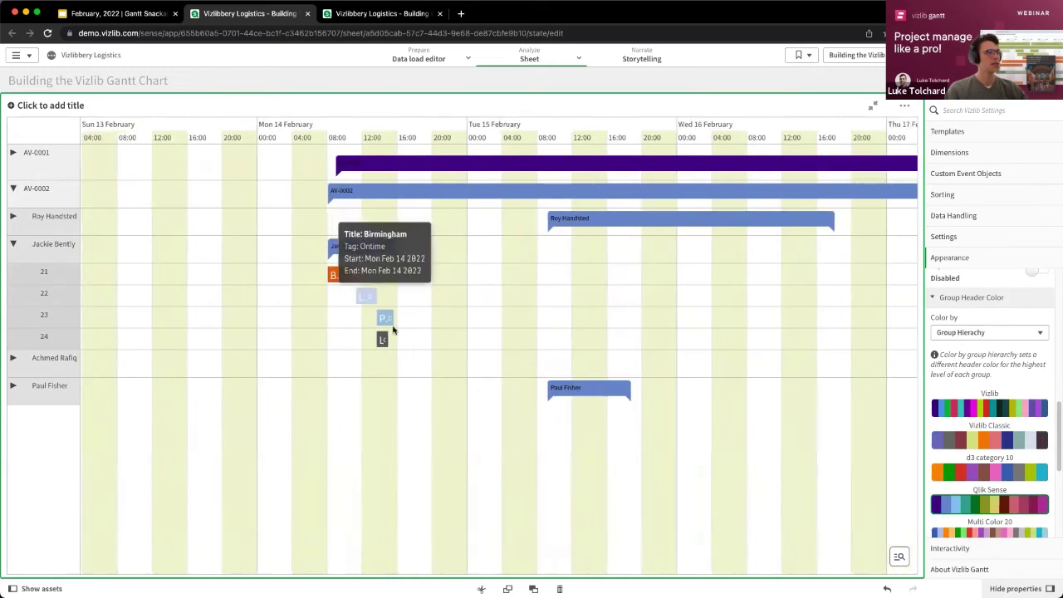
Try reversing the group header palette's colors, switching the option off again.
scroll(980, 448, down, 5)
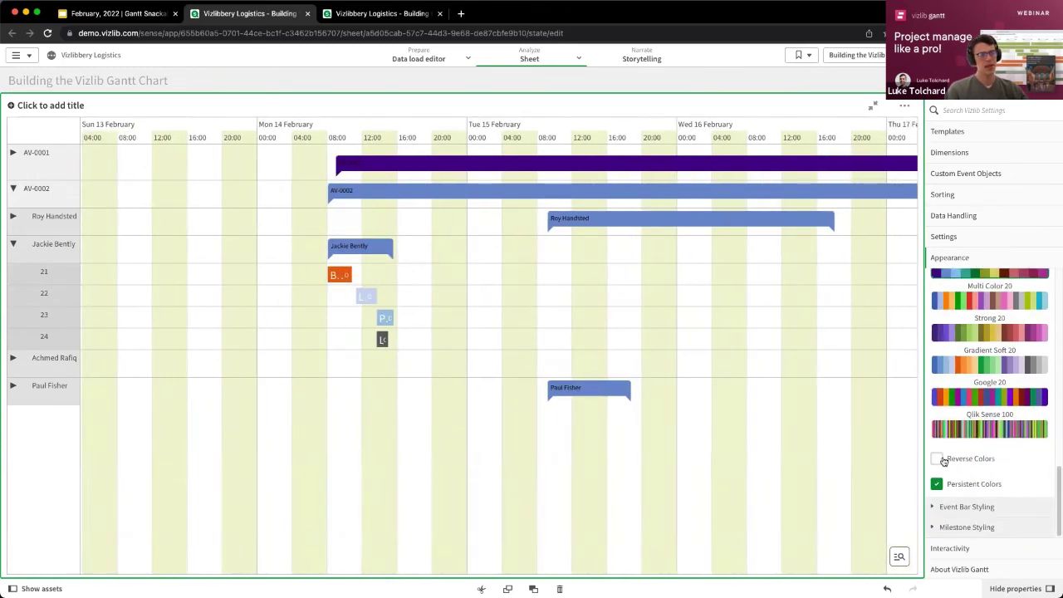
click(938, 459)
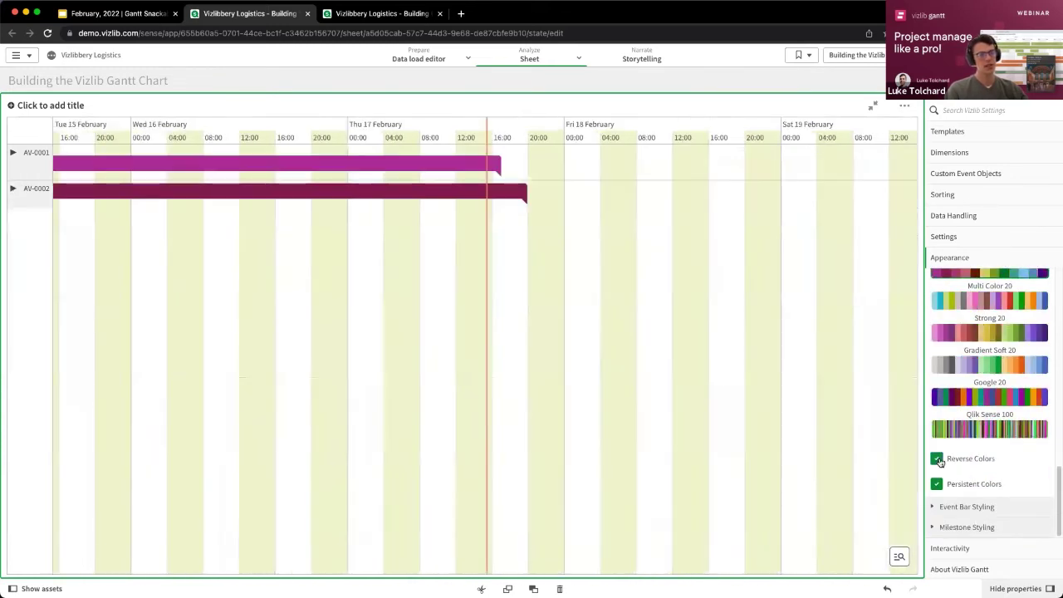
click(938, 460)
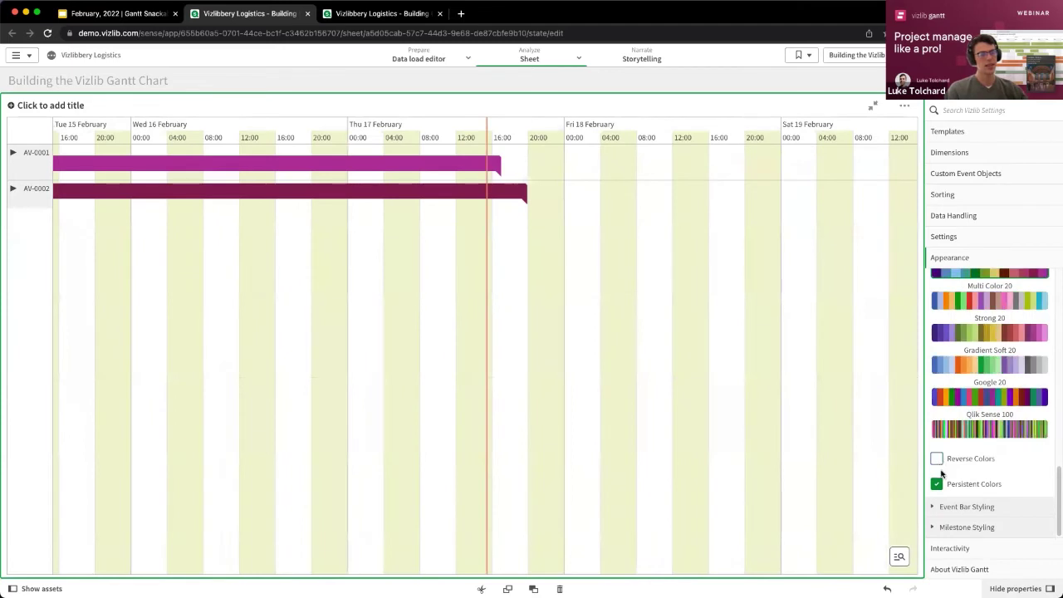
Expand vehicle AV-0001 and its fourth driver, and look through the event bar styling options.
click(14, 155)
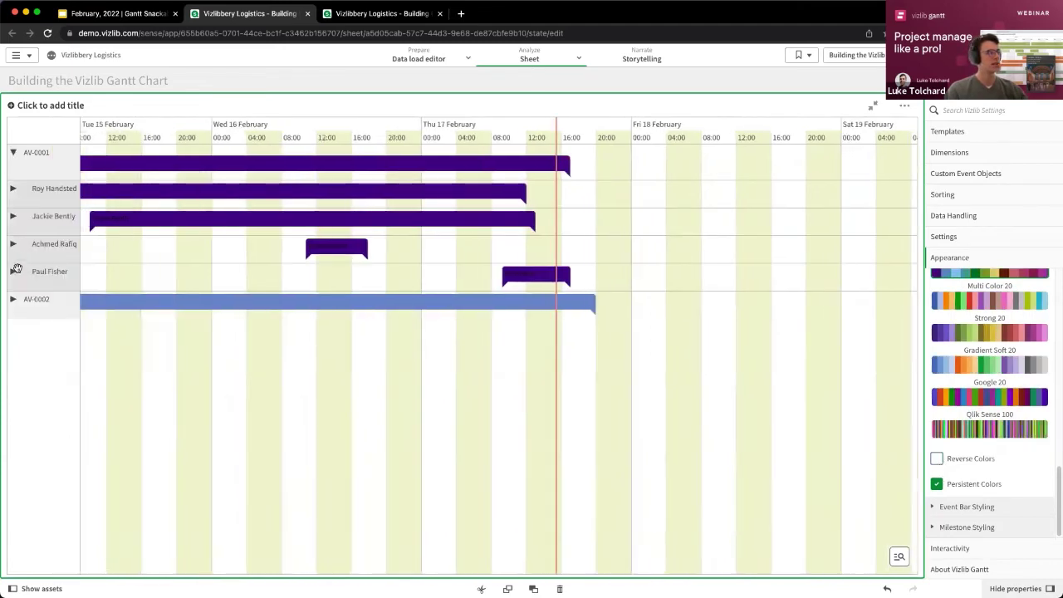
click(14, 270)
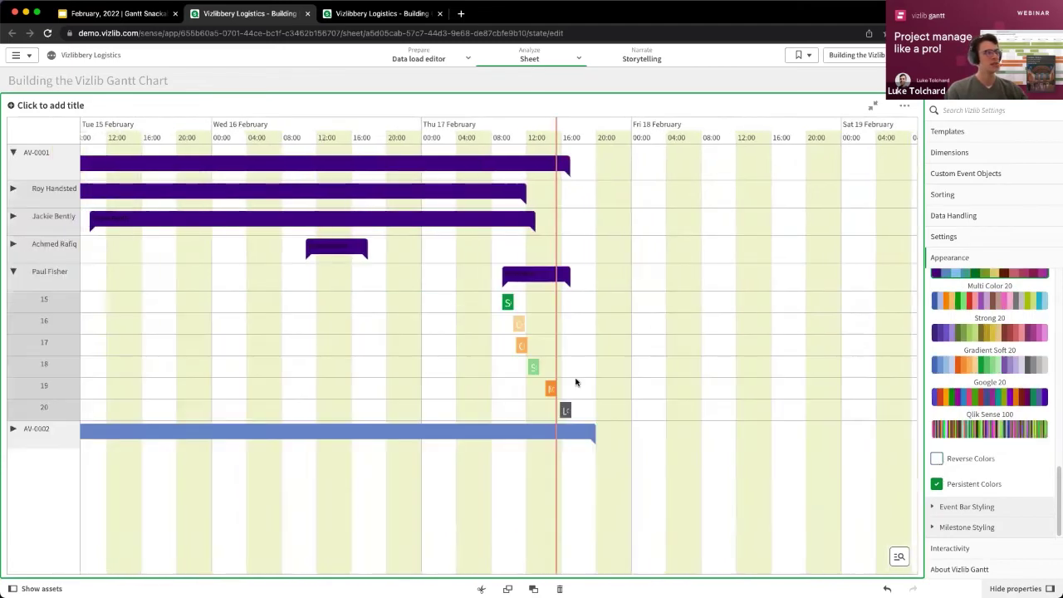
click(962, 508)
click(976, 505)
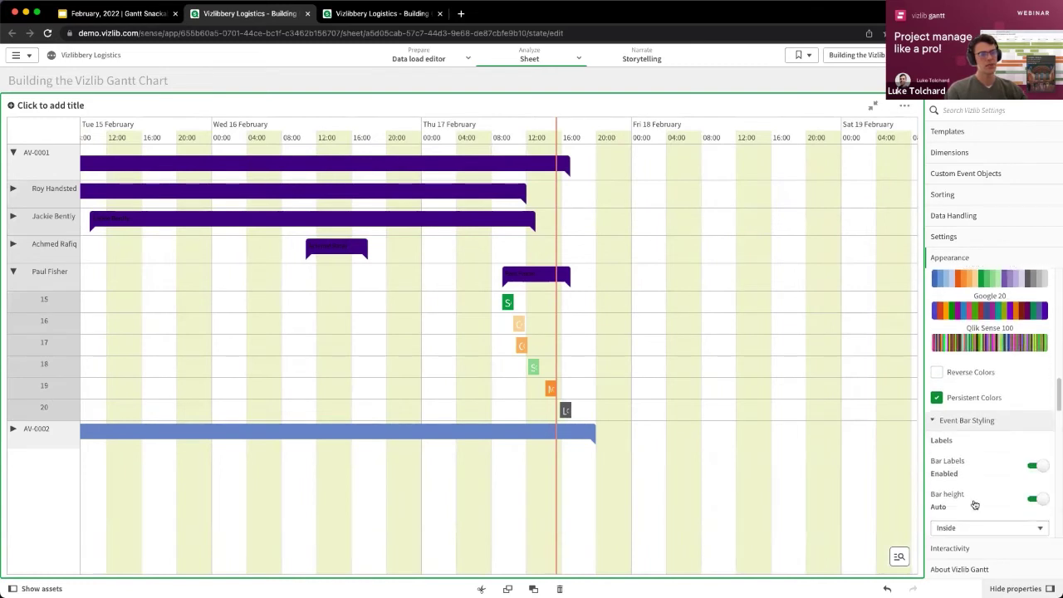
scroll(964, 465, down, 5)
scroll(956, 453, up, 5)
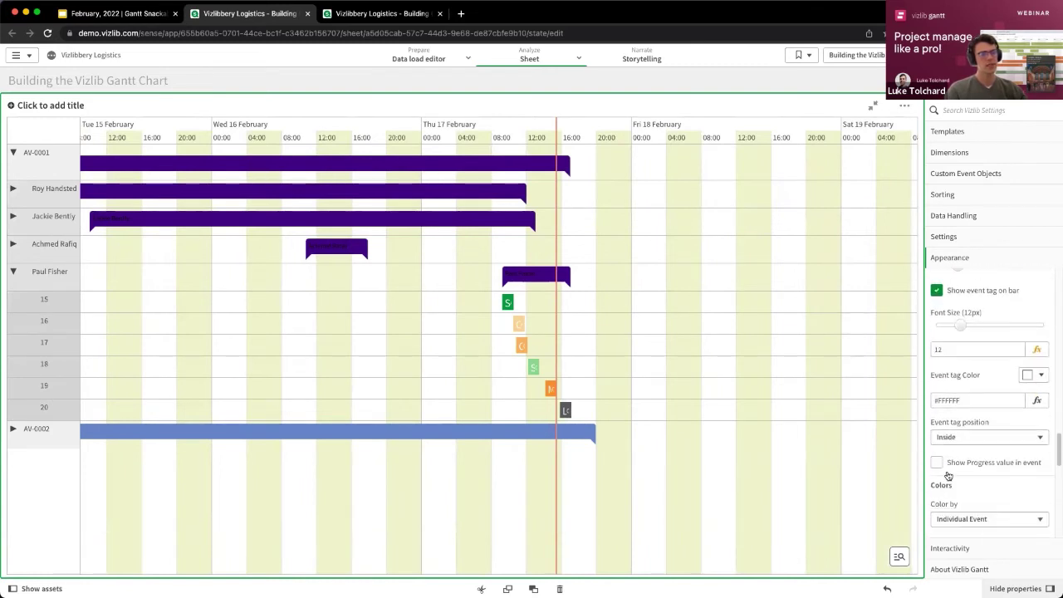
click(931, 421)
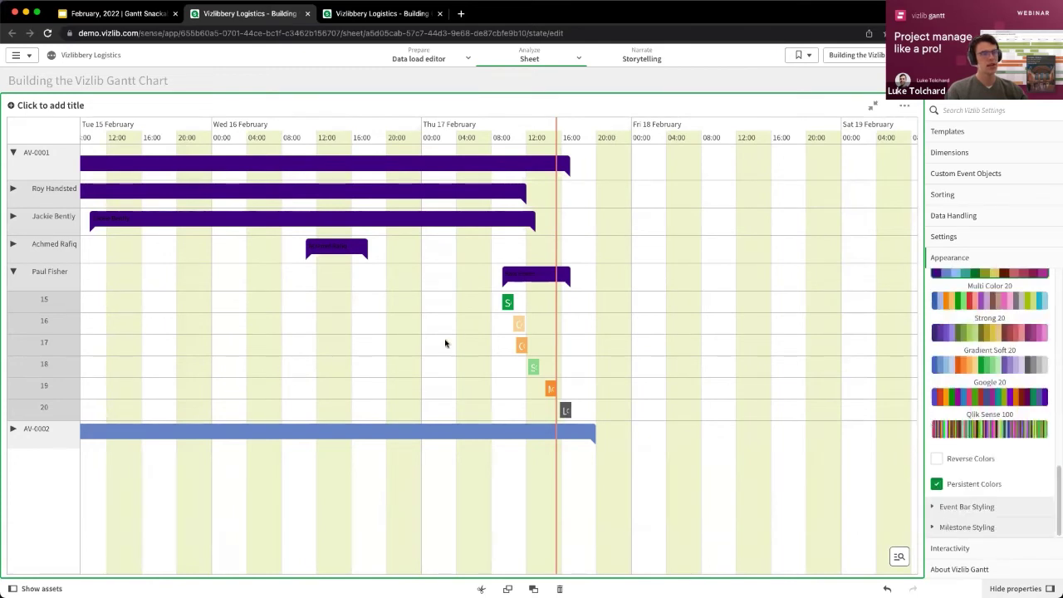
Reopen the event bar styling options, zoom in on the Thu 17 February deliveries and inspect the Southend-on-Sea delivery's tooltip.
click(941, 508)
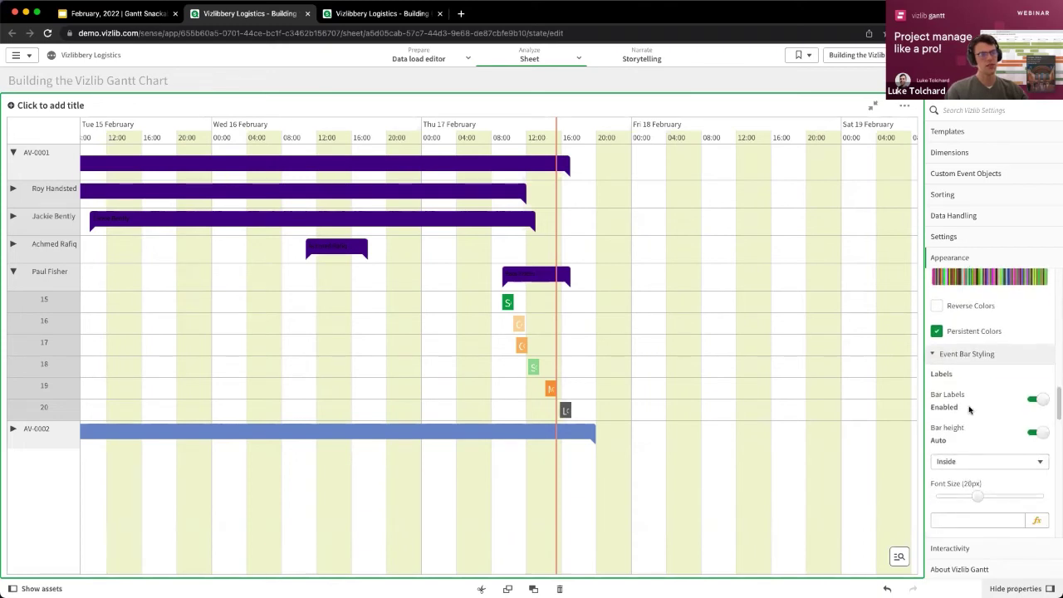
scroll(970, 409, down, 1)
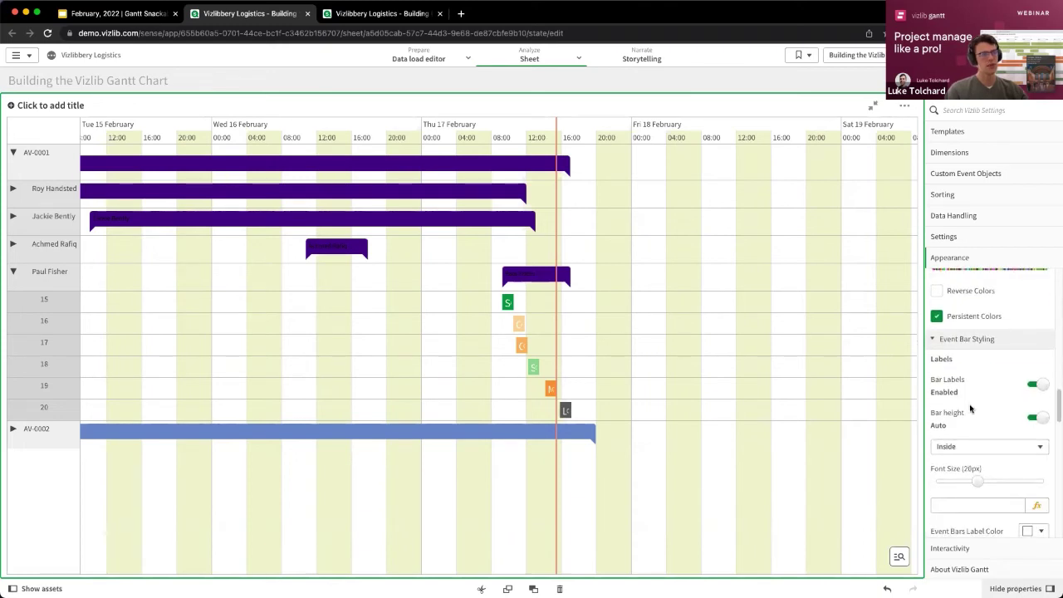
click(944, 339)
click(954, 507)
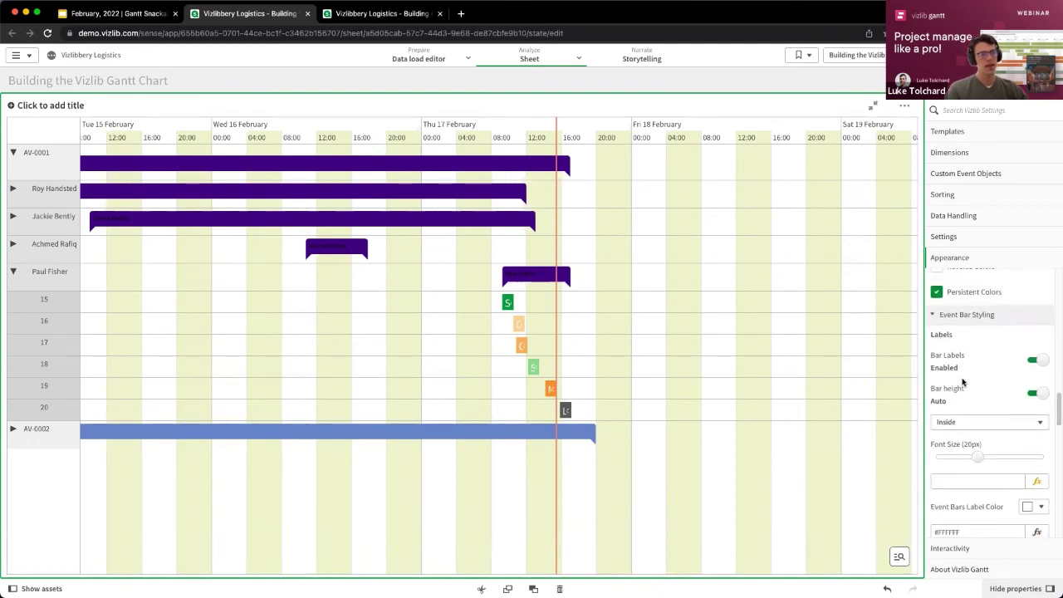
scroll(611, 324, up, 2)
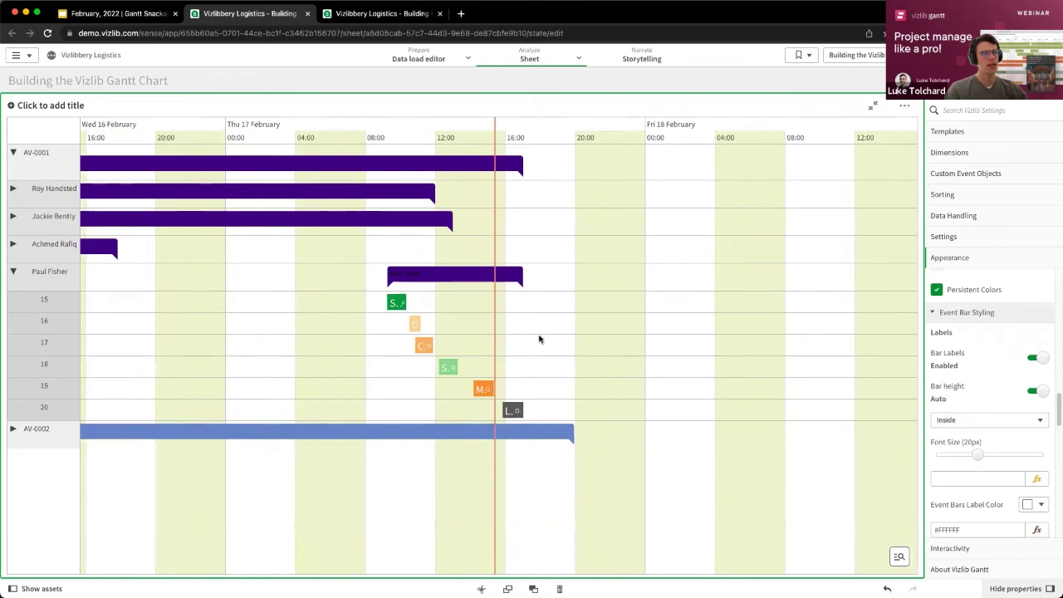
mouse_move(398, 303)
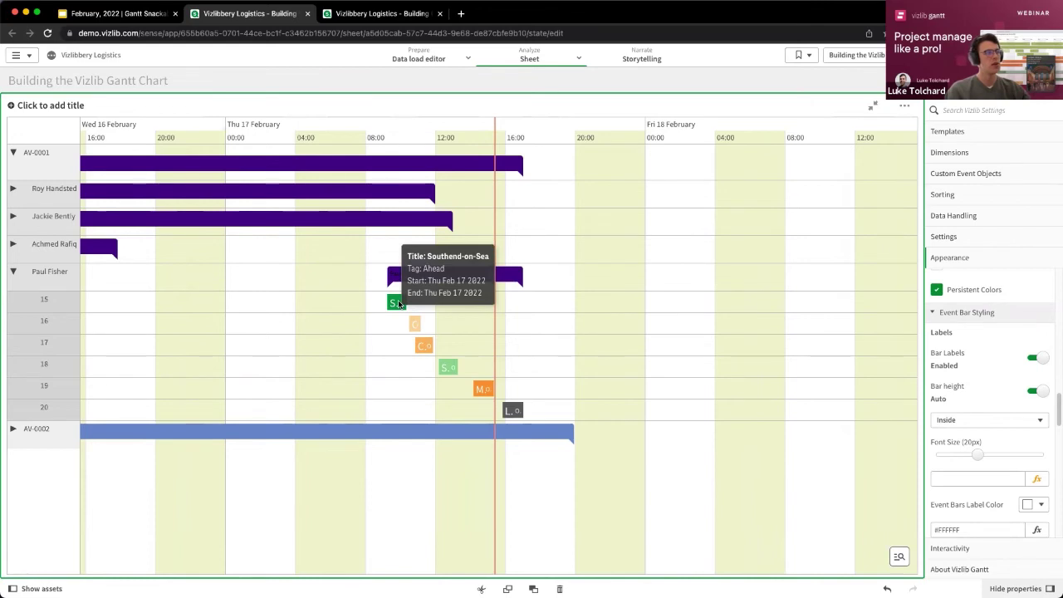
Examine the event bars' label font, label color, character limit, event tag and color-by settings.
scroll(983, 326, down, 1)
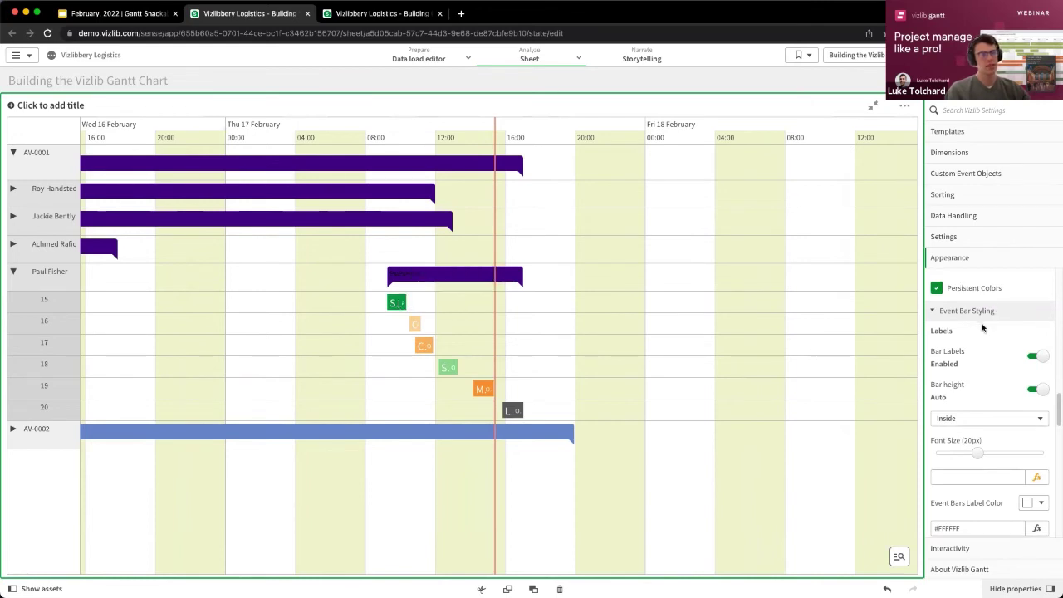
scroll(981, 334, down, 5)
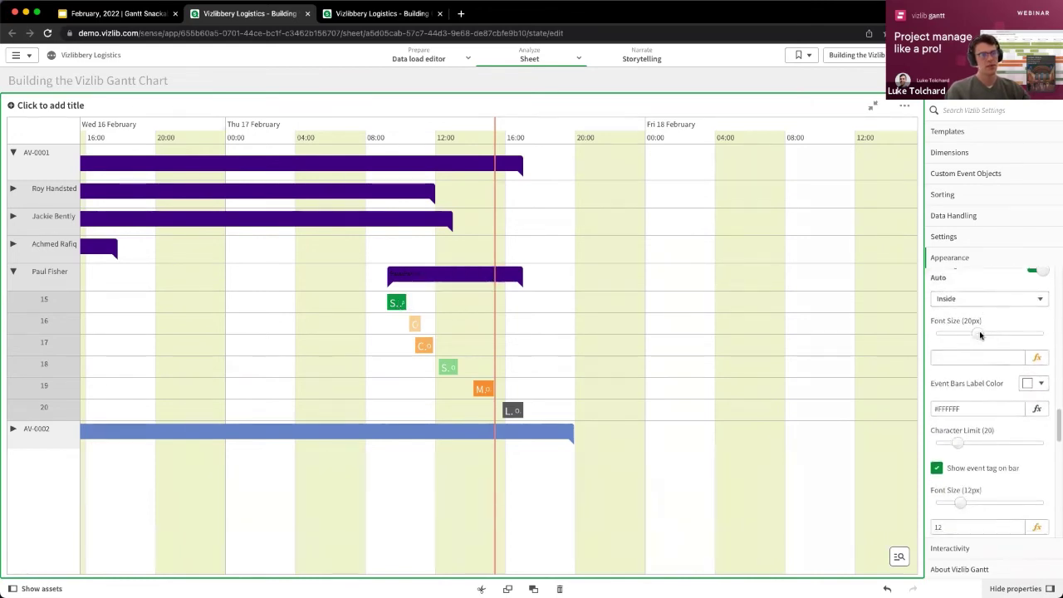
scroll(979, 358, down, 3)
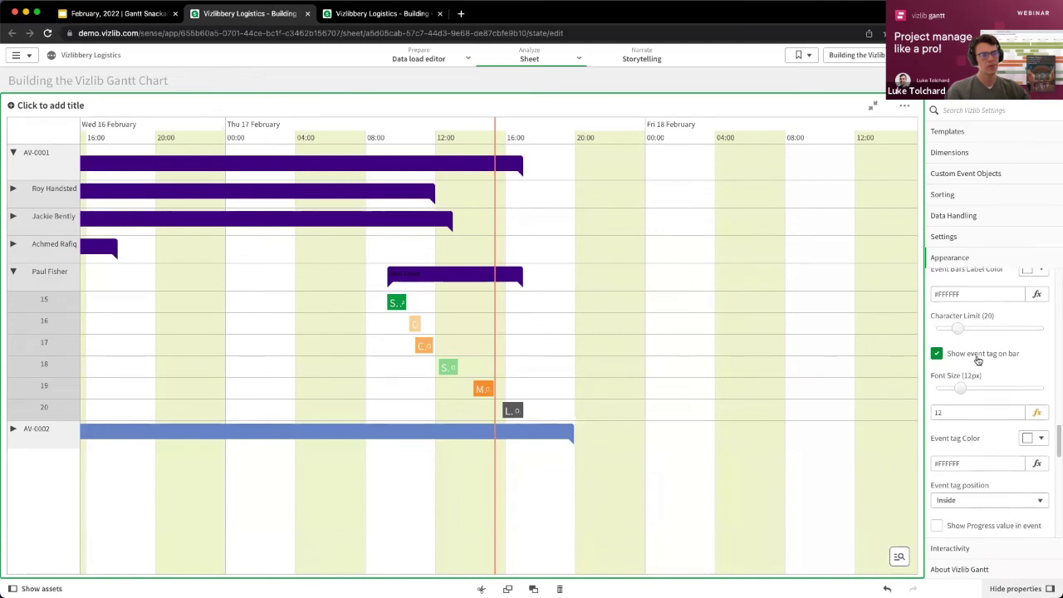
scroll(983, 352, down, 4)
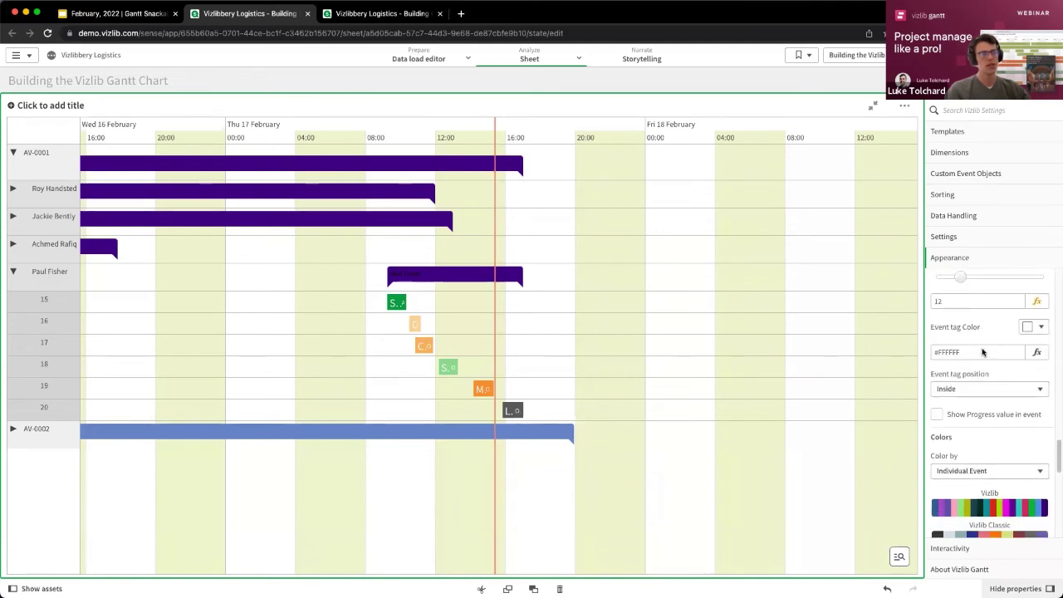
scroll(984, 353, up, 1)
scroll(985, 354, up, 2)
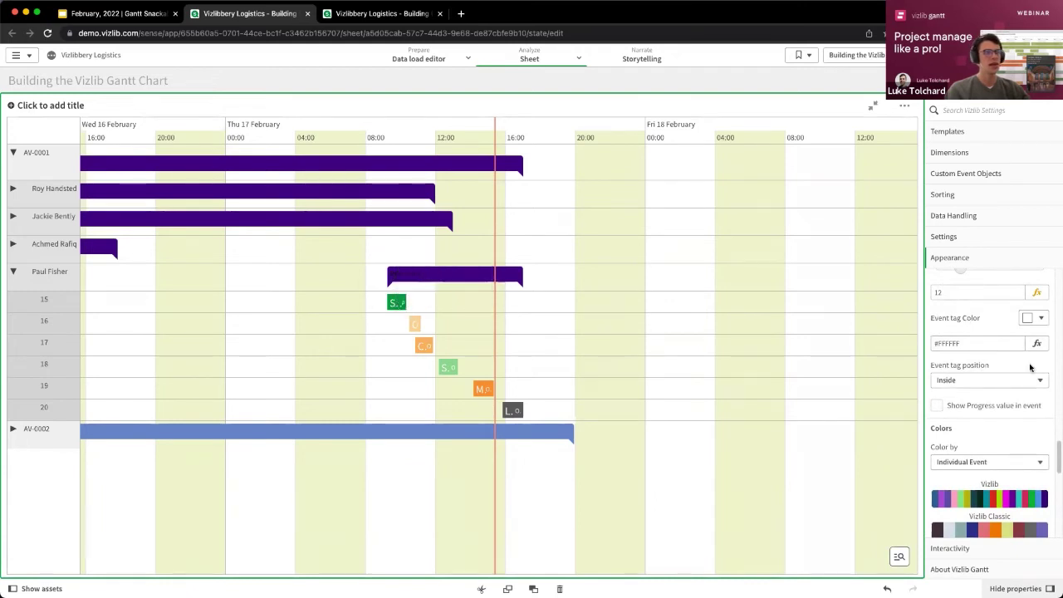
scroll(996, 378, down, 1)
scroll(996, 378, up, 4)
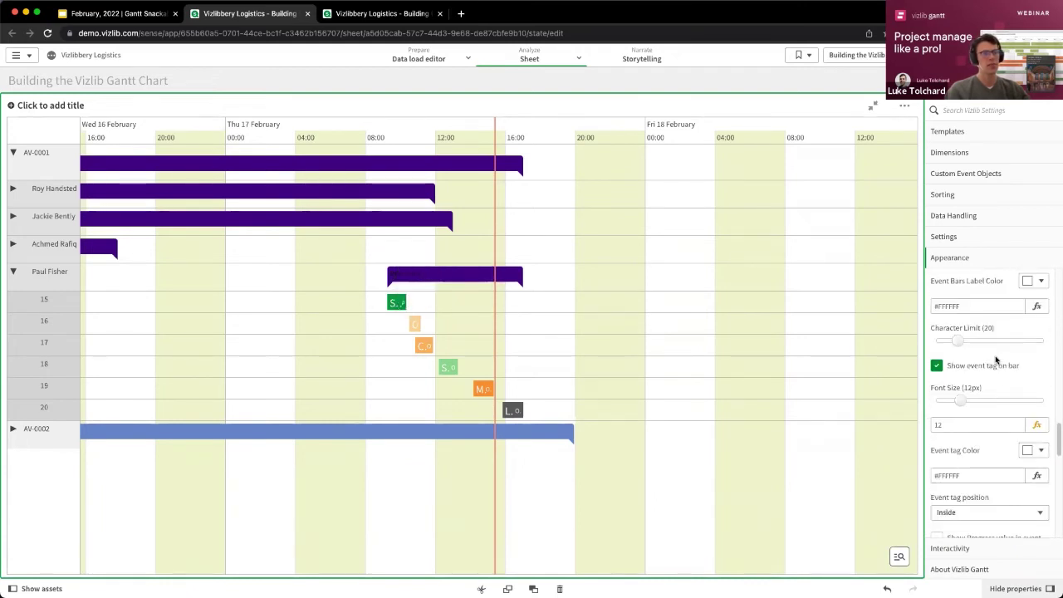
Search the settings for "outside", set the event tag position to Outside, and check it on the deliveries of AV-0001's second driver.
click(965, 110)
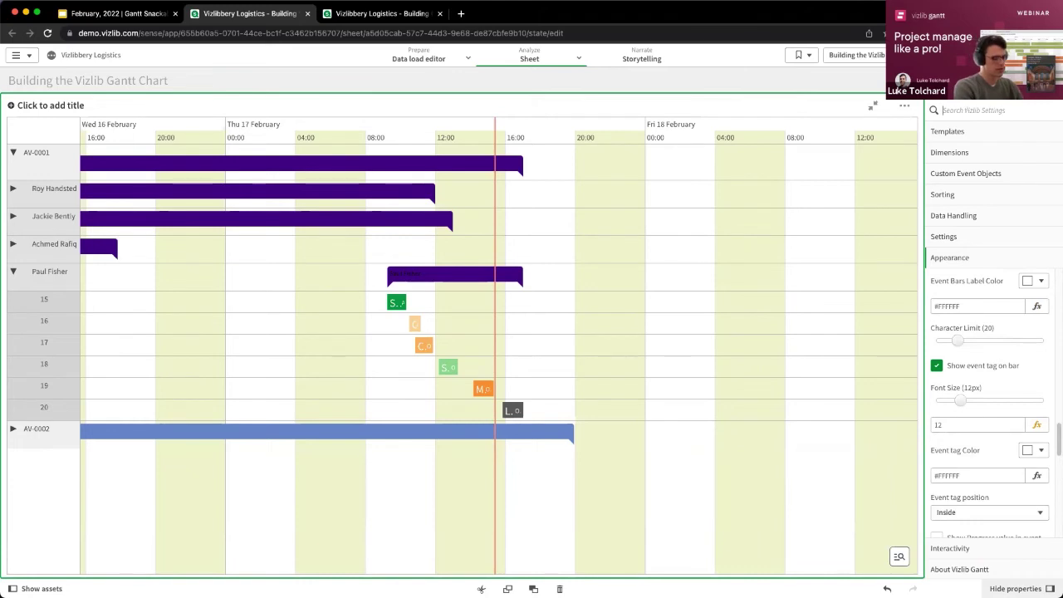
text(outside)
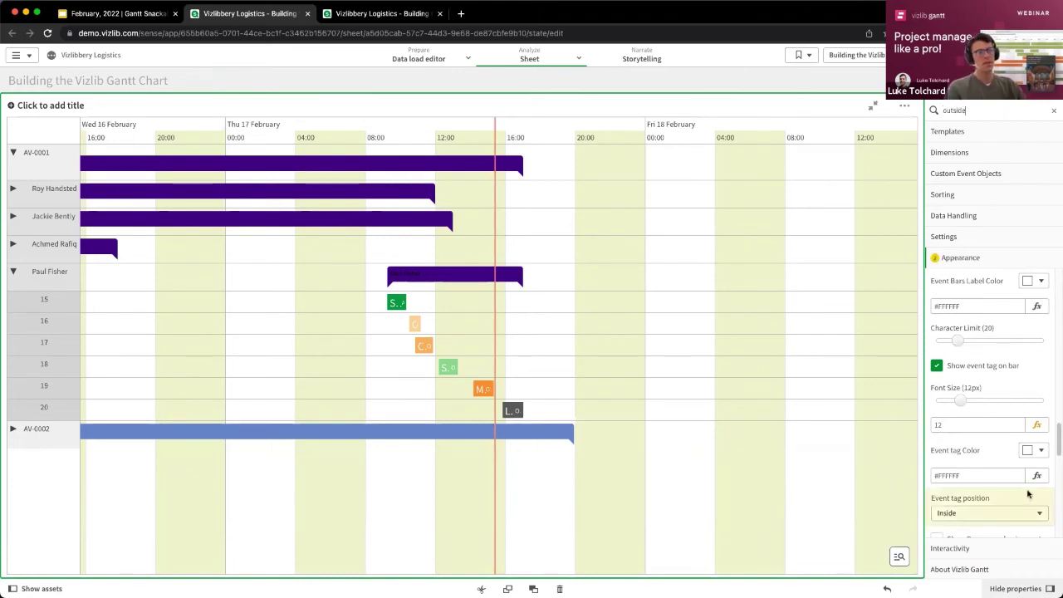
click(949, 511)
click(959, 526)
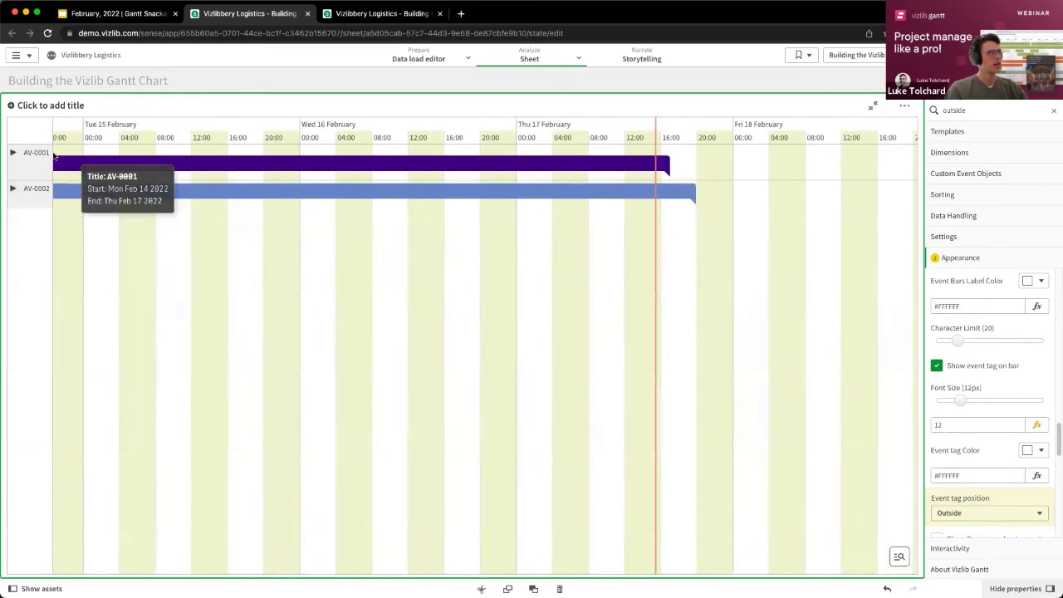
click(13, 153)
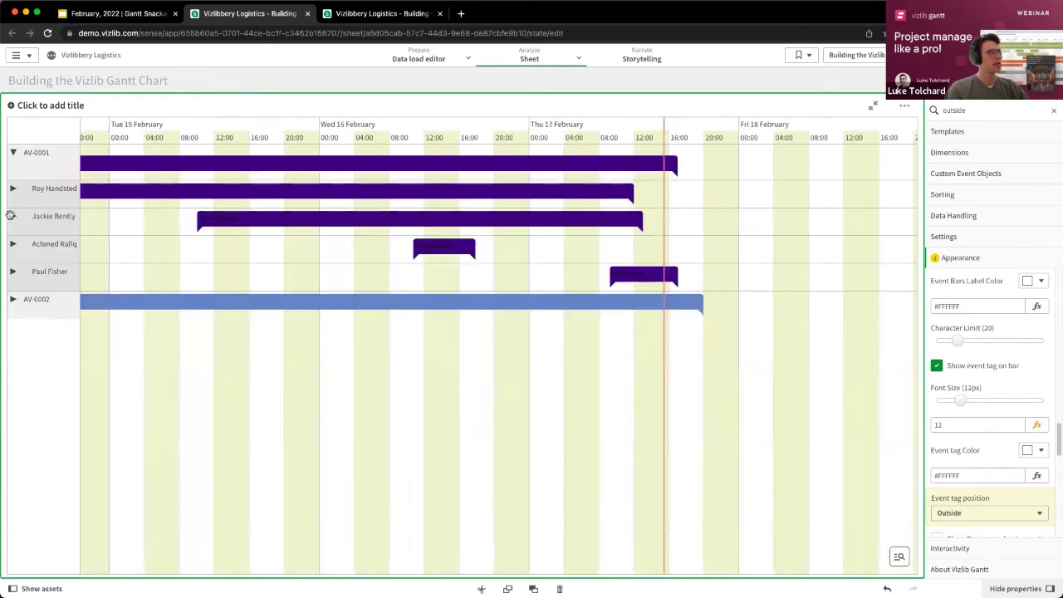
click(12, 216)
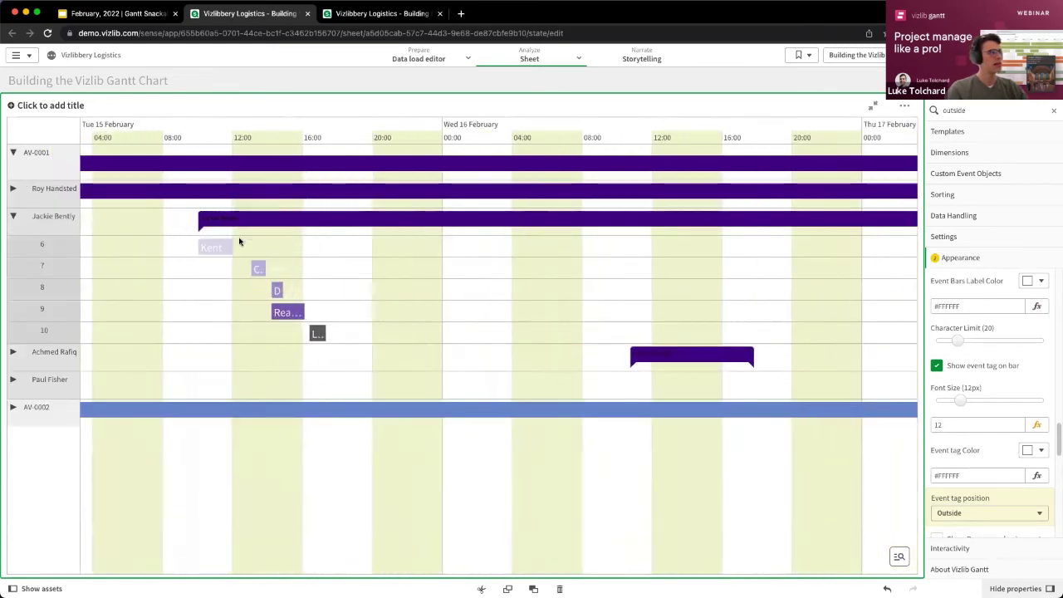
Set the event tag color to black (#000000) and check the tags on the deliveries of AV-0001's first driver.
click(1039, 450)
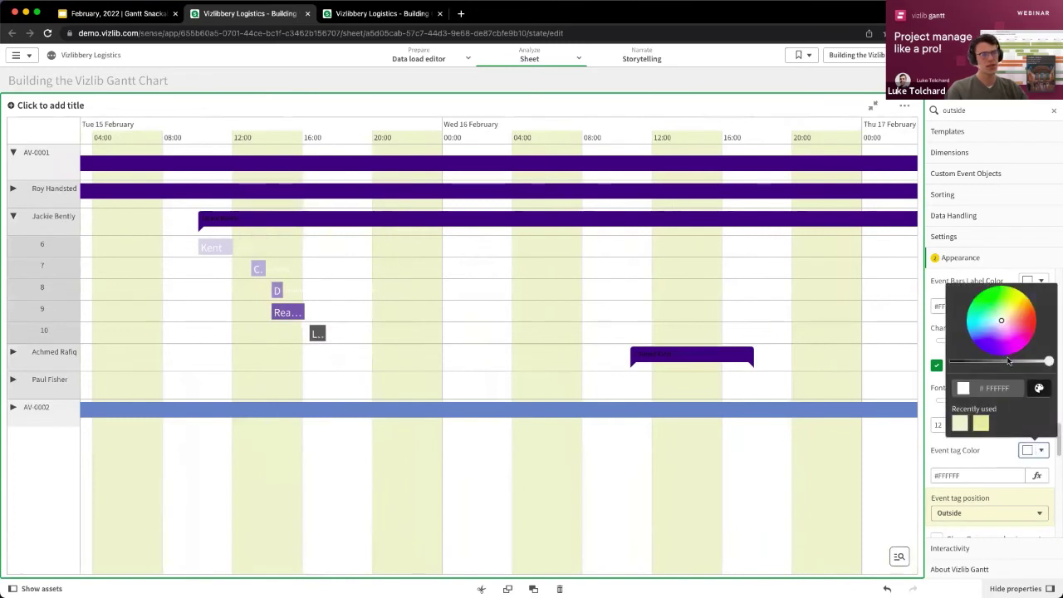
drag(977, 362, 952, 363)
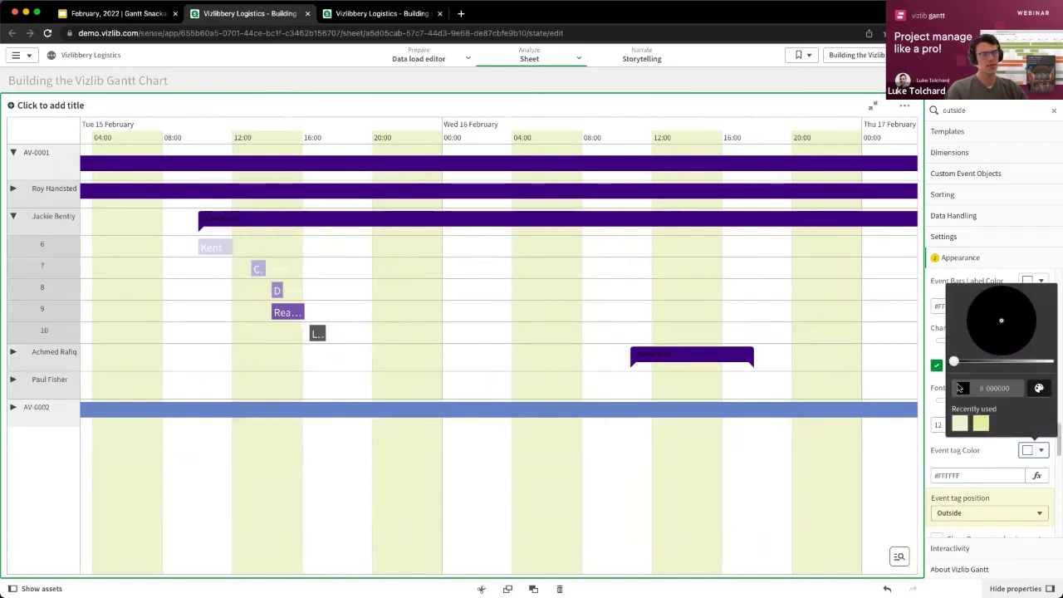
click(937, 453)
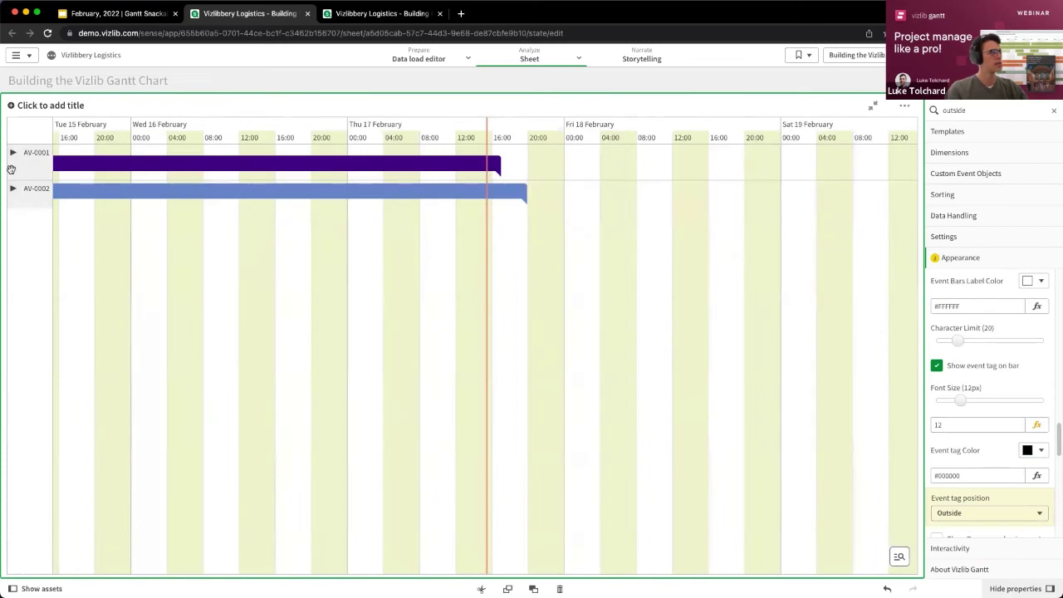
click(13, 153)
click(14, 188)
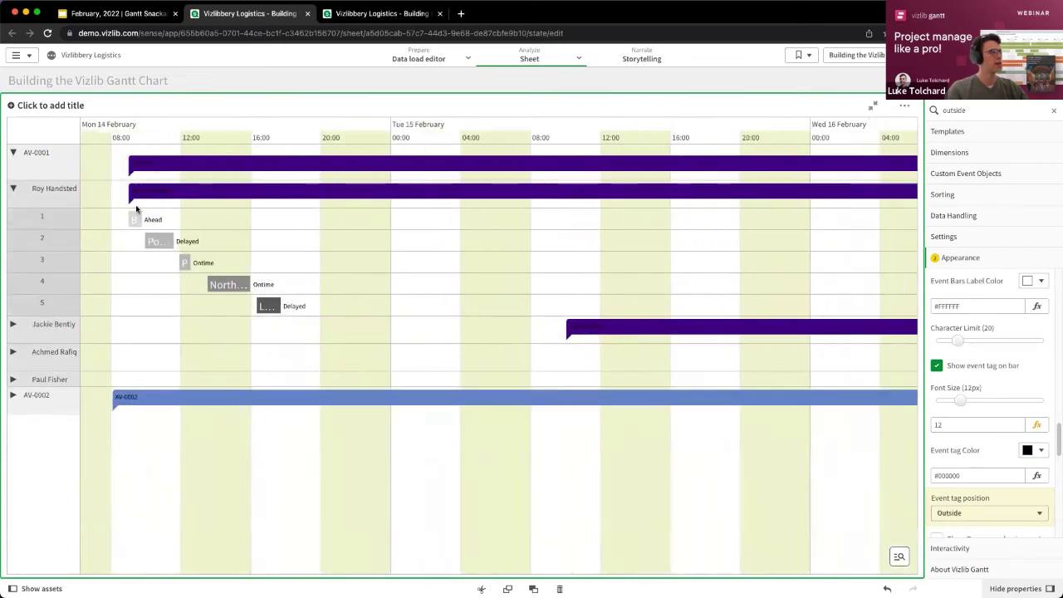
mouse_move(161, 221)
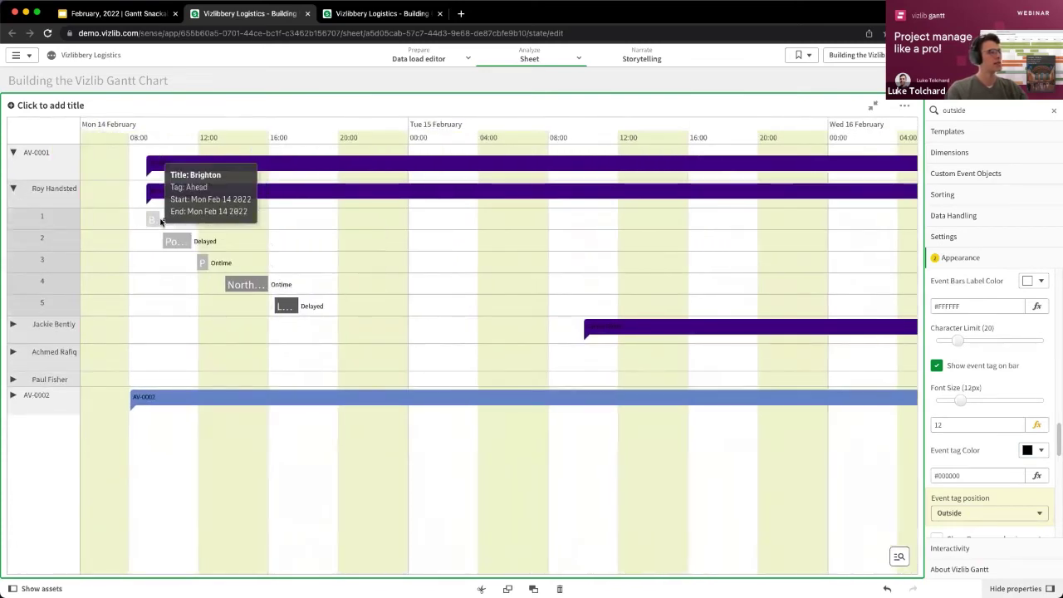
mouse_move(201, 171)
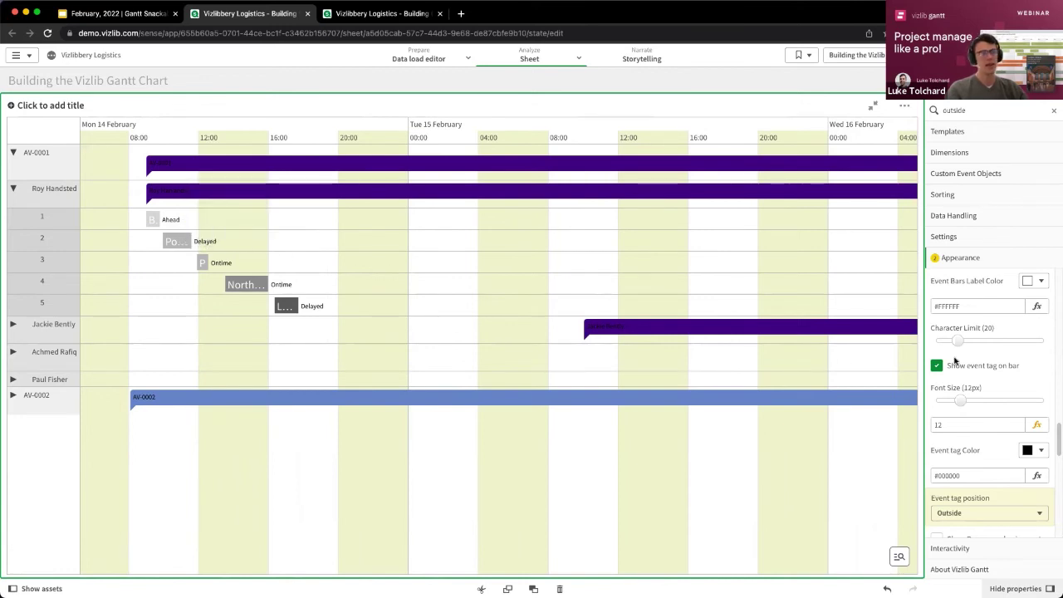
Close the event bar styling options and look through the milestone styling's color-by setting and palettes.
scroll(977, 409, down, 5)
scroll(977, 409, down, 5)
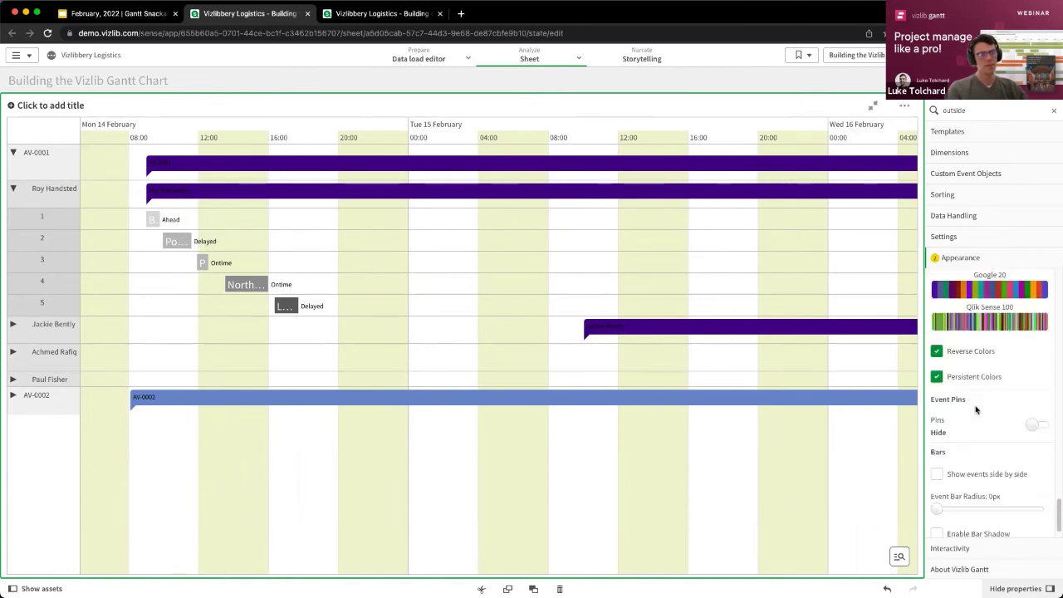
scroll(977, 407, up, 5)
scroll(977, 406, down, 4)
scroll(977, 407, down, 2)
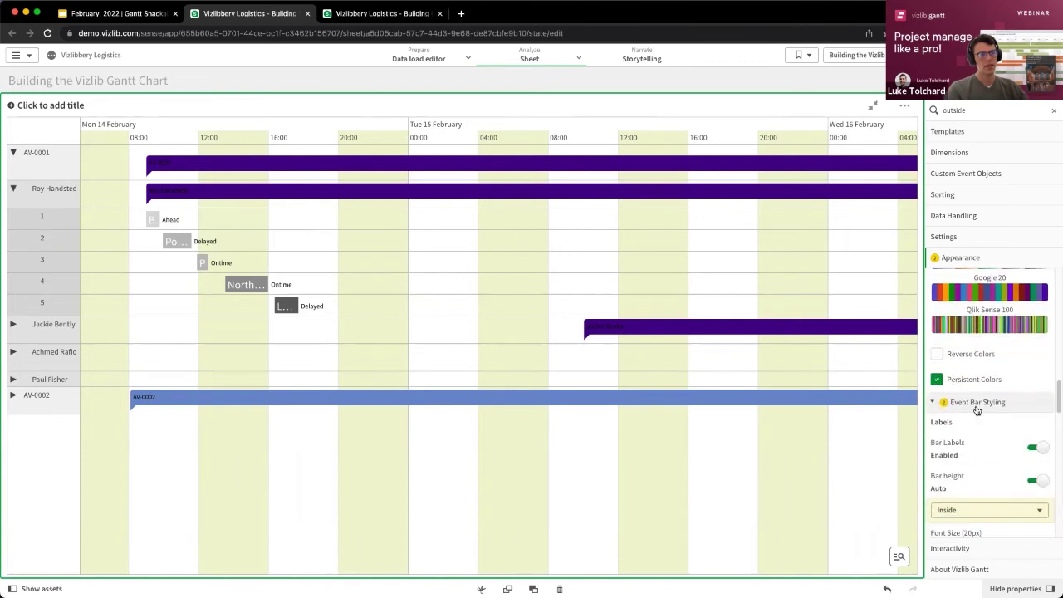
click(976, 409)
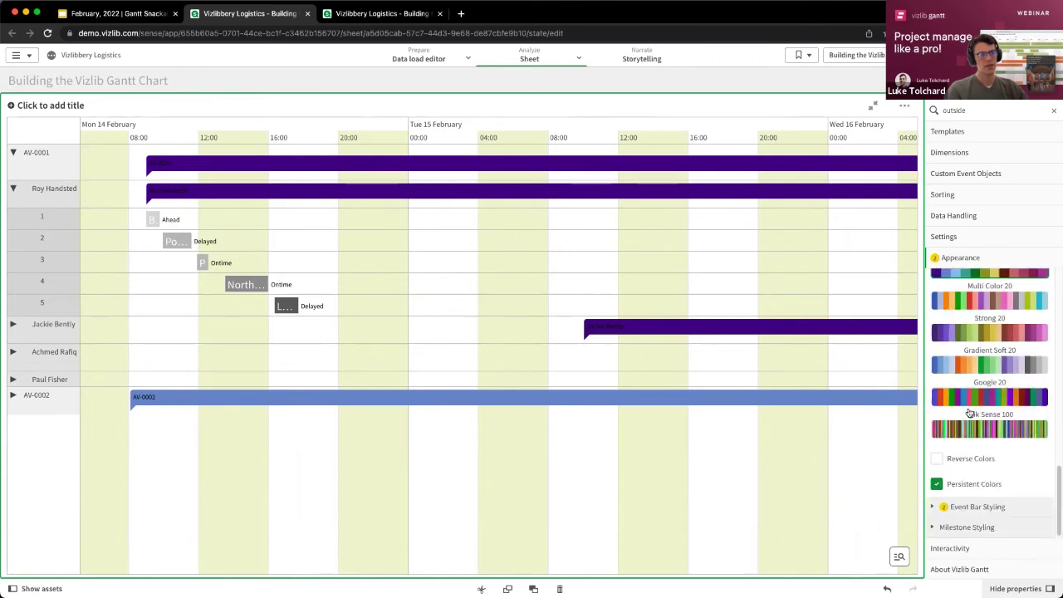
click(966, 529)
scroll(968, 482, down, 3)
scroll(970, 451, down, 5)
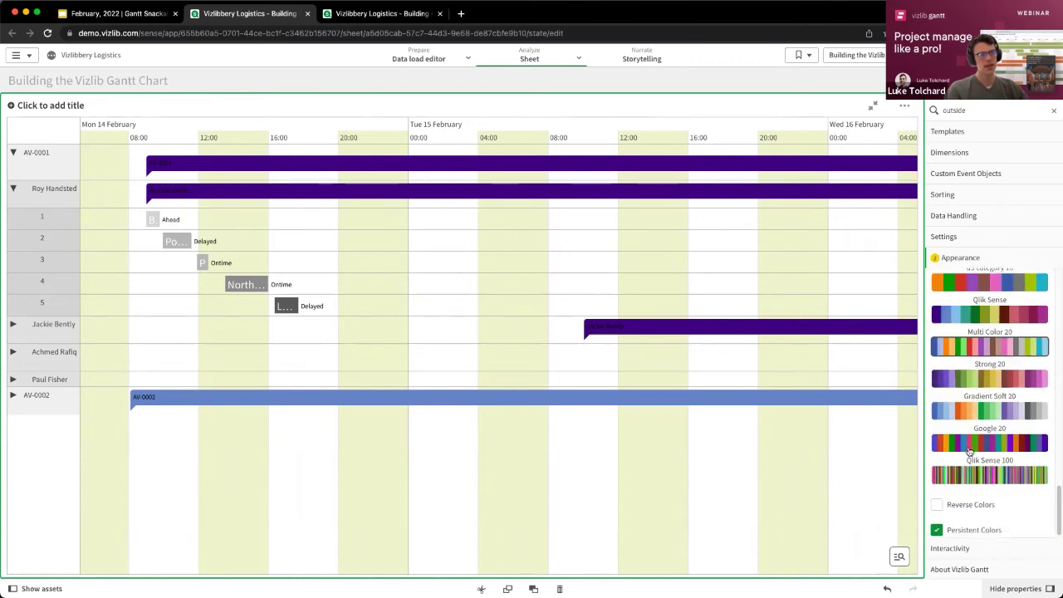
scroll(970, 432, up, 3)
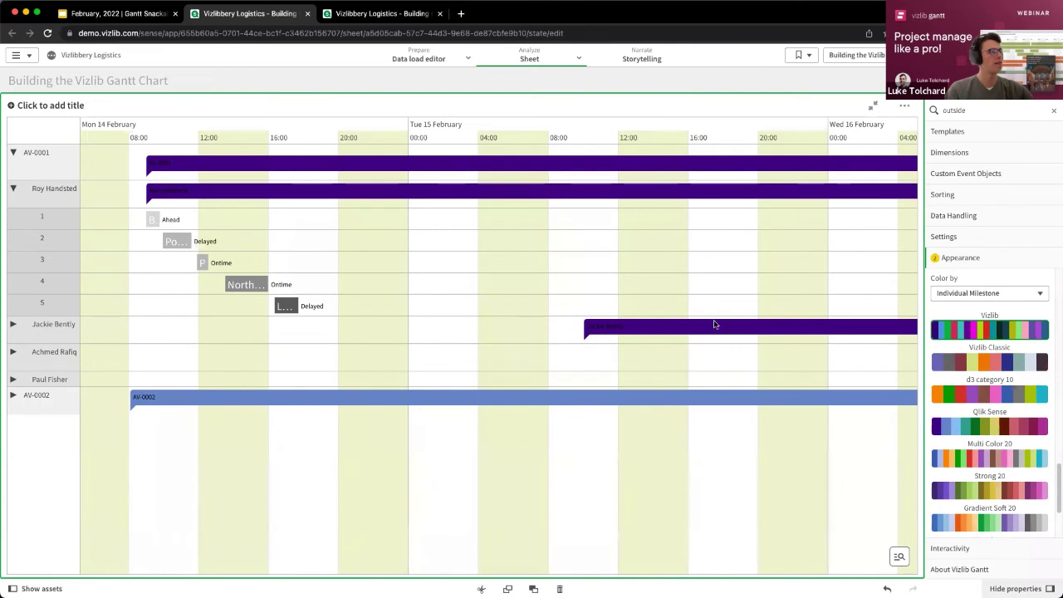
Apply the Vizlib Classic palette to the milestones and check it on AV-0001's first driver.
scroll(712, 323, right, 10)
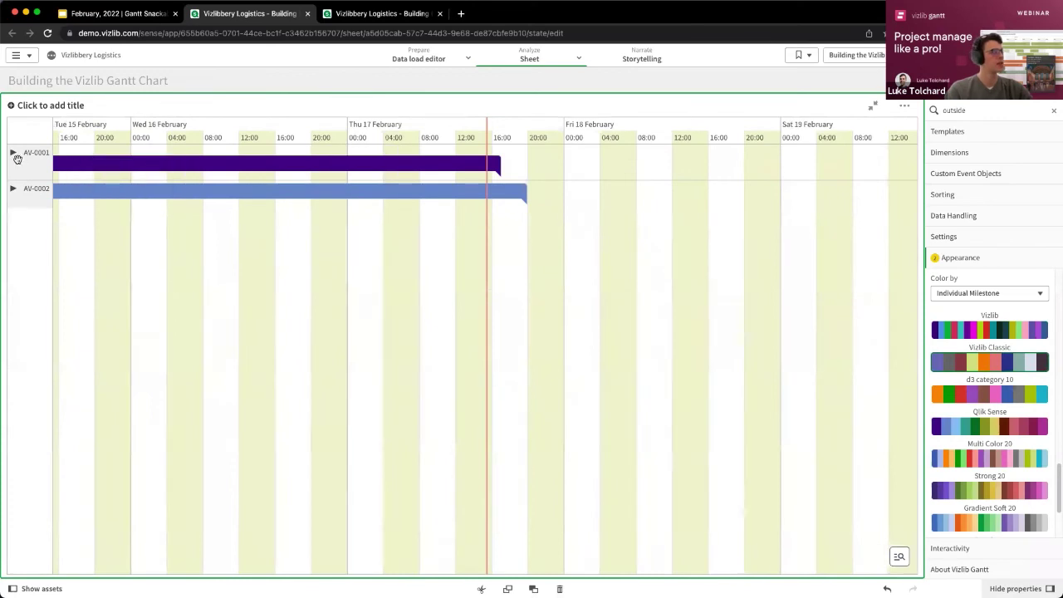
click(13, 153)
click(14, 188)
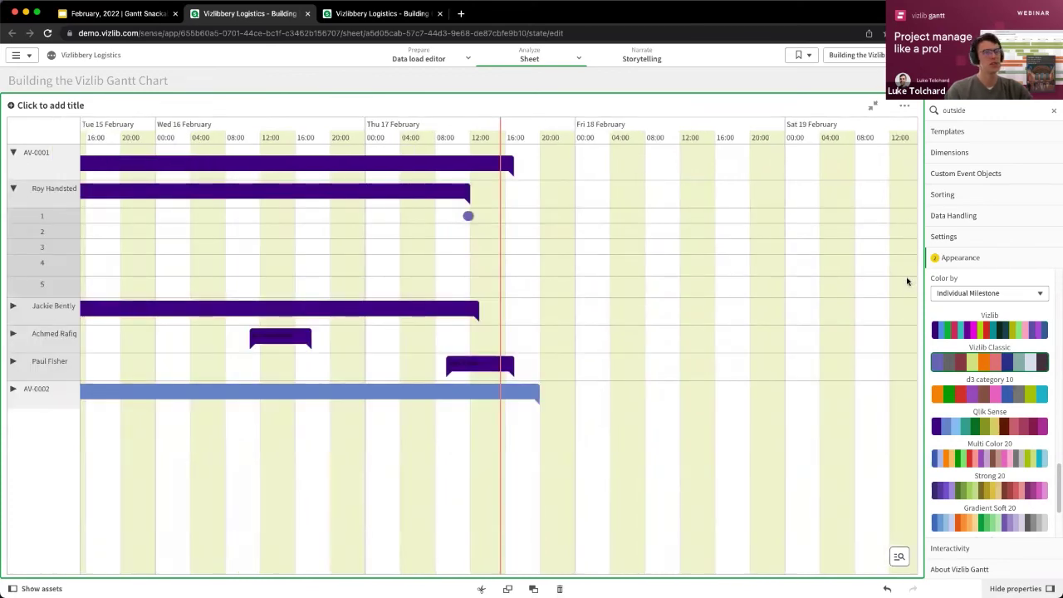
Collapse the milestone styling options and examine the chart's interactivity settings for selections, context menu, groups panel, icons and tooltip.
scroll(964, 279, up, 6)
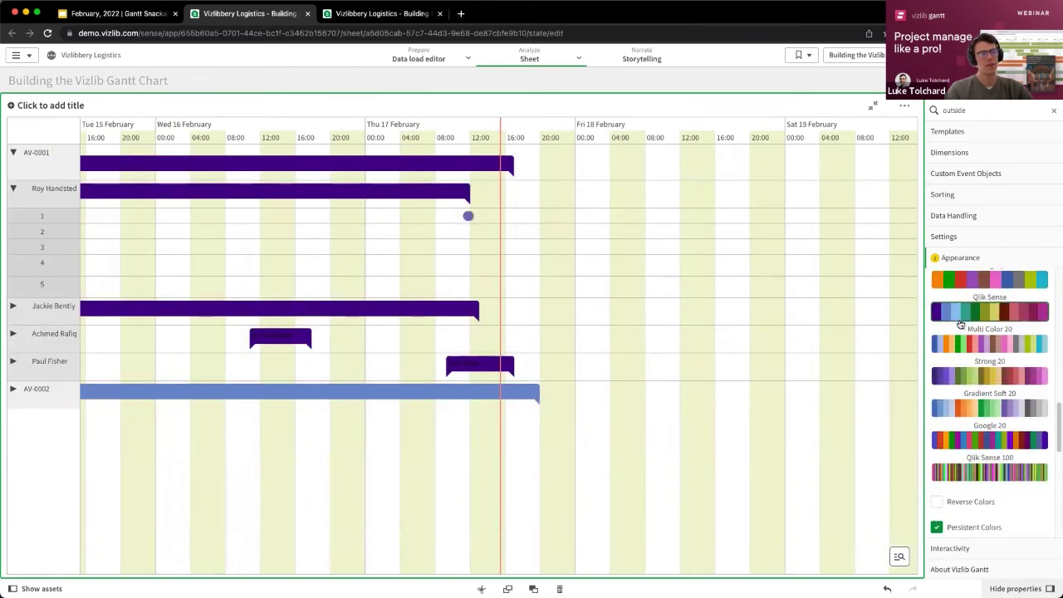
scroll(959, 330, down, 3)
scroll(957, 347, up, 1)
click(945, 376)
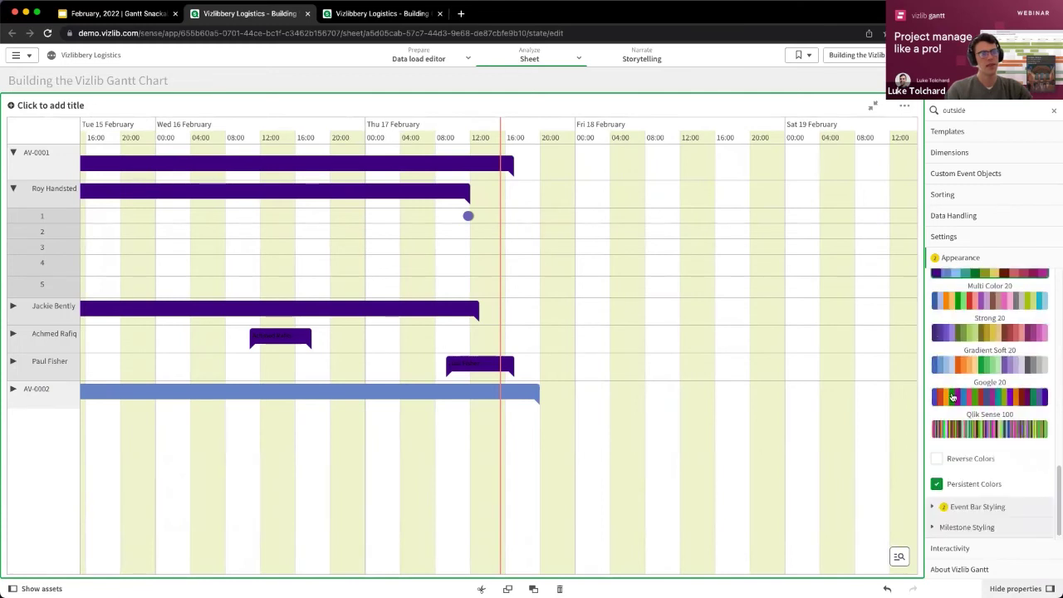
click(956, 549)
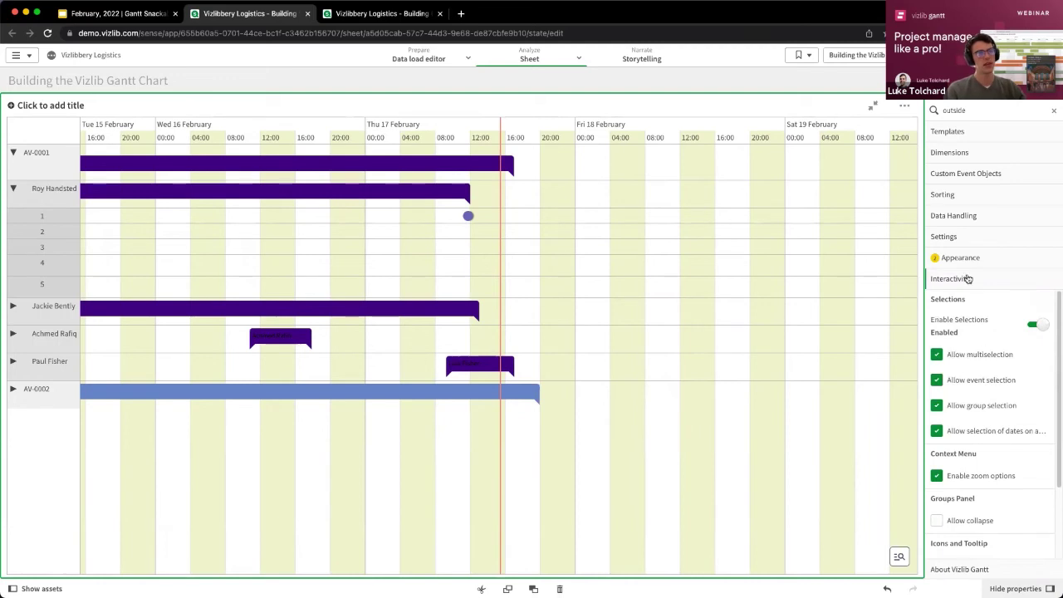
scroll(974, 328, down, 3)
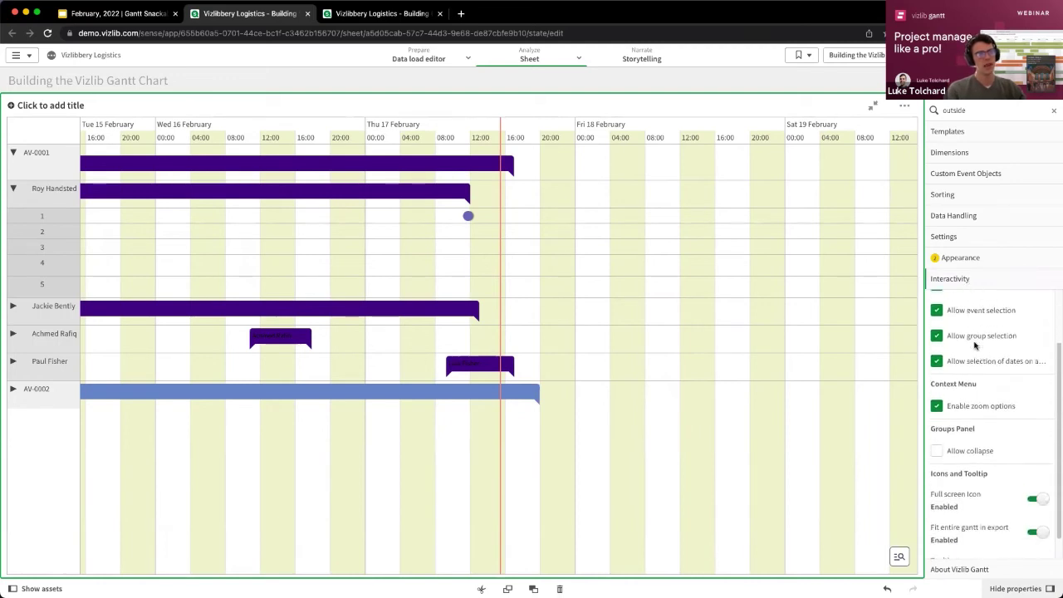
scroll(981, 354, up, 3)
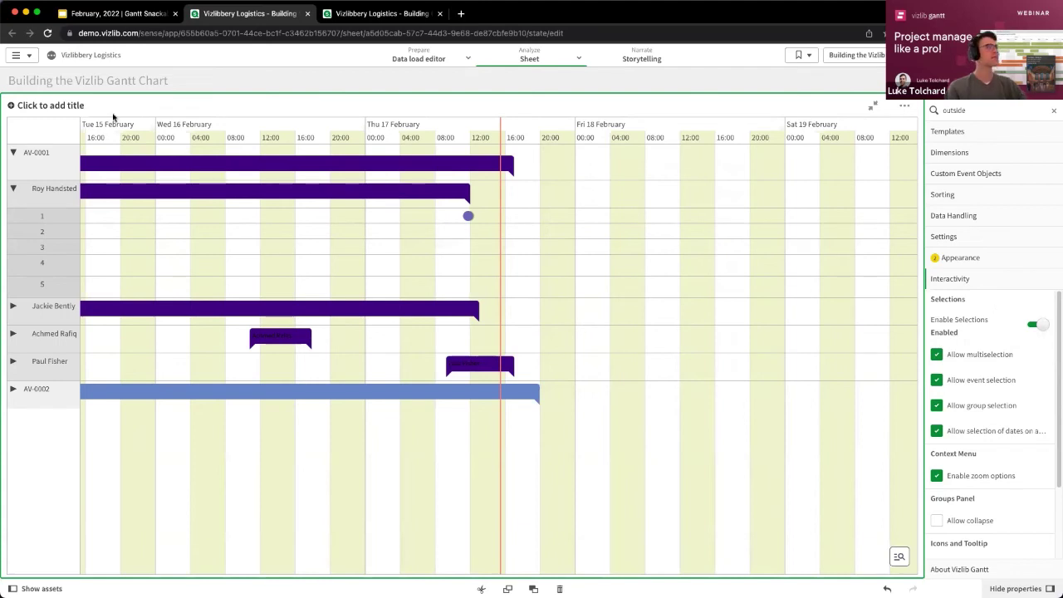
Leave the Gantt sheet and open the Vizlibbery Logistics app overview.
right_click(245, 21)
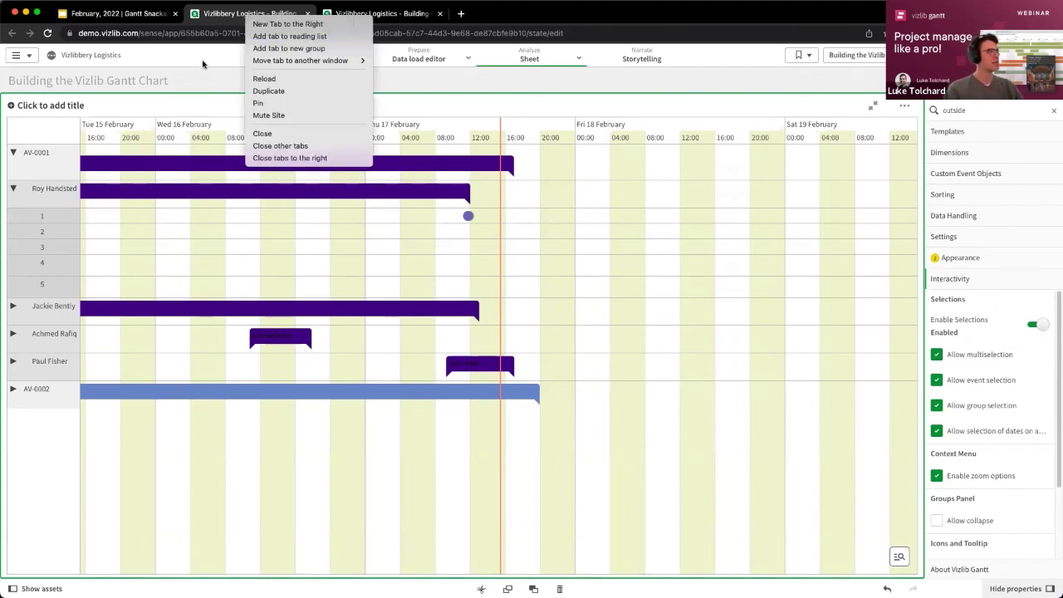
click(36, 68)
click(51, 56)
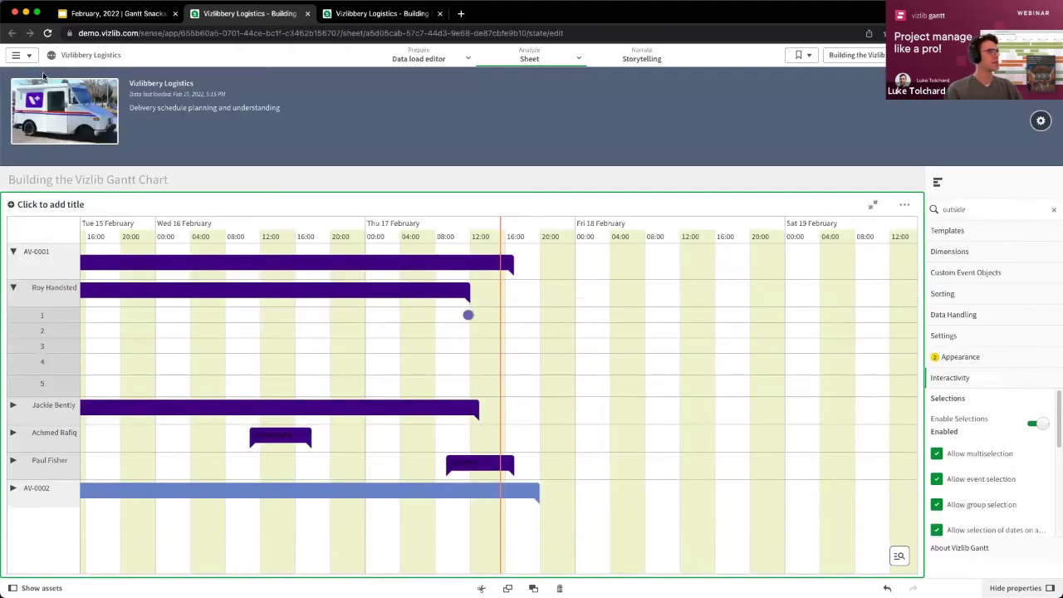
click(16, 55)
click(37, 79)
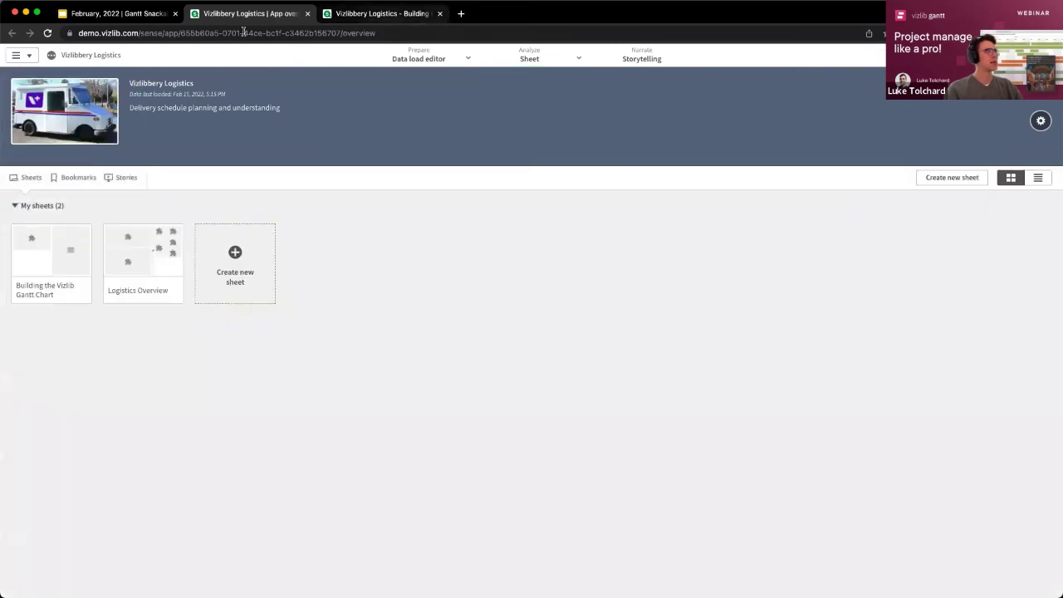
click(15, 55)
click(44, 99)
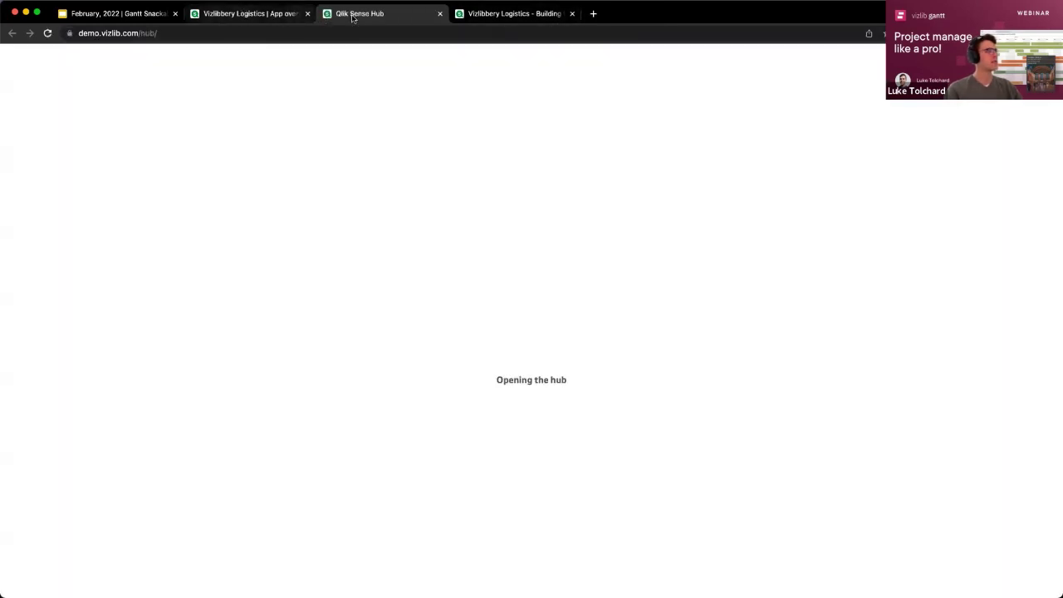
key(super+w)
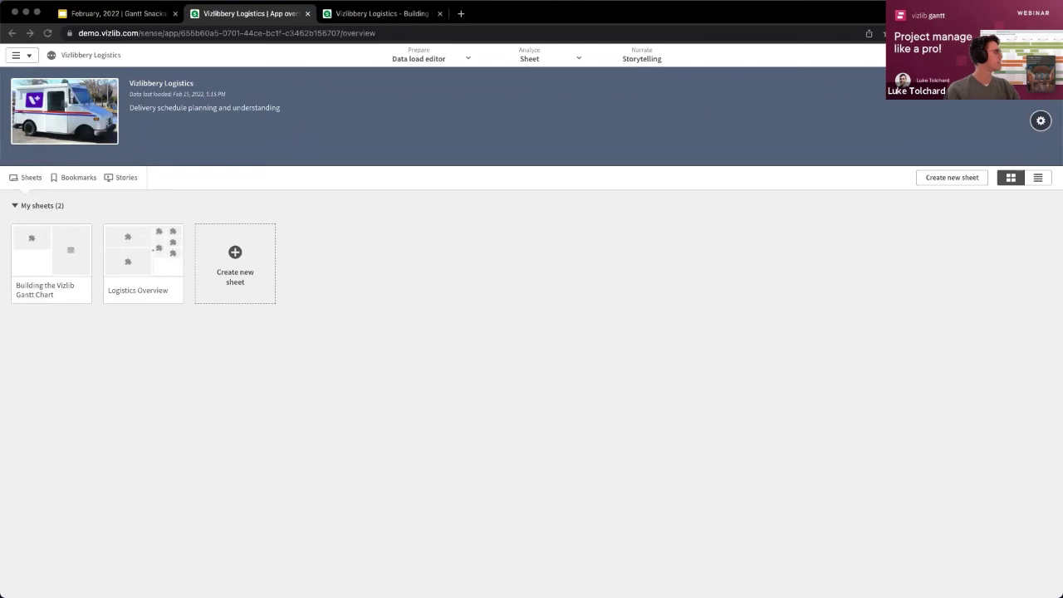
Bring up the second browser window and open the Hotel data tests and Hotel data(1) apps from the hub.
drag(0, 101, 404, 97)
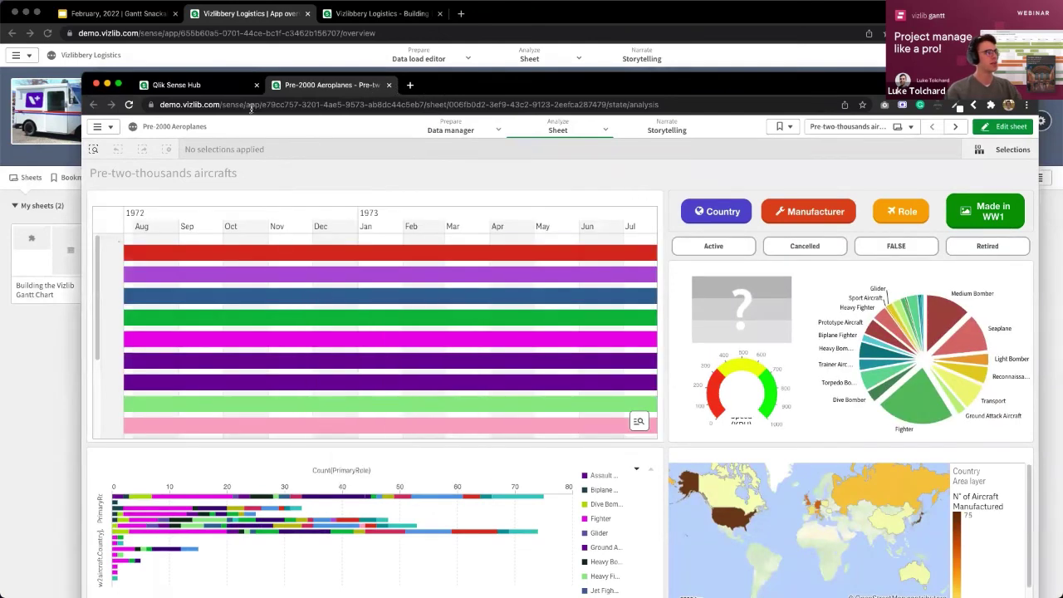
mouse_move(247, 241)
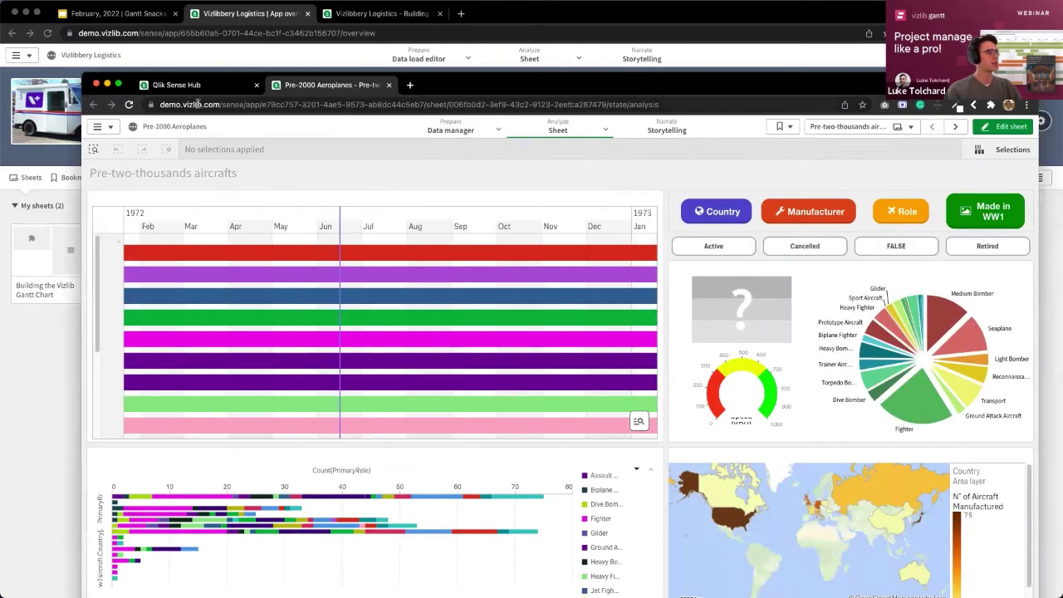
click(193, 84)
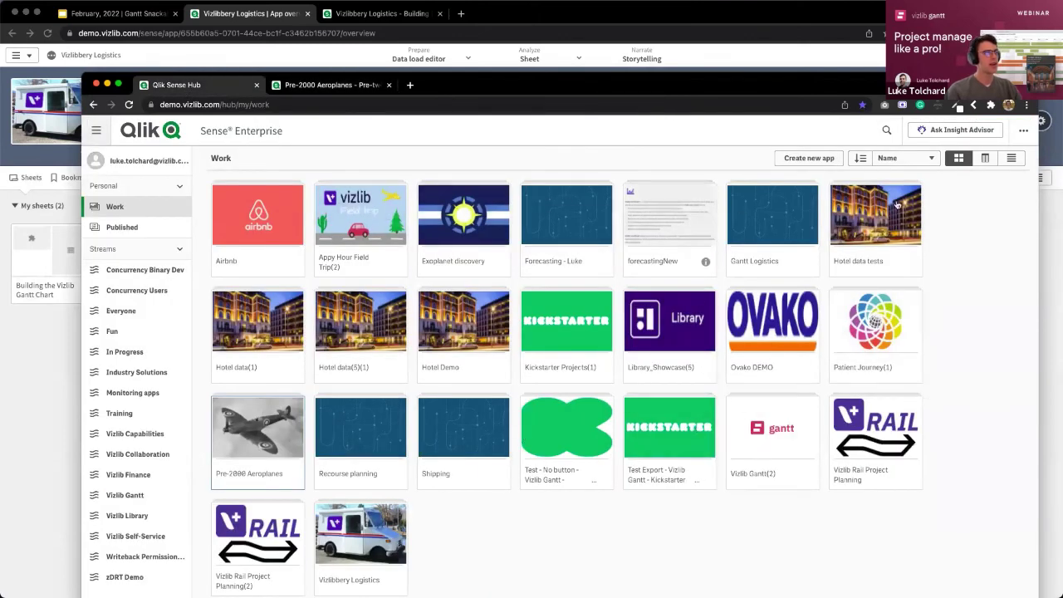
click(839, 248)
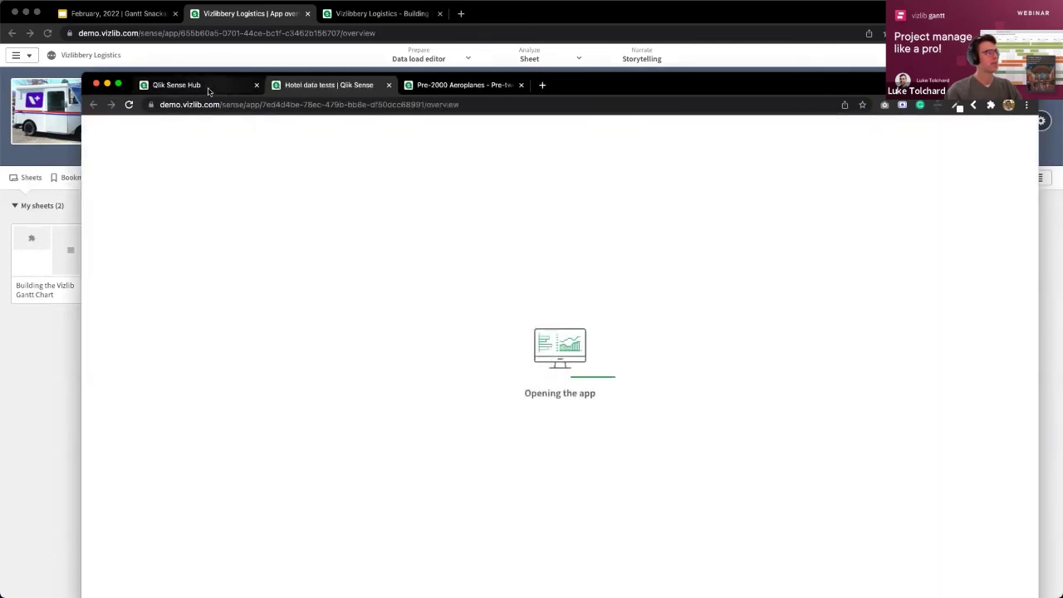
click(209, 88)
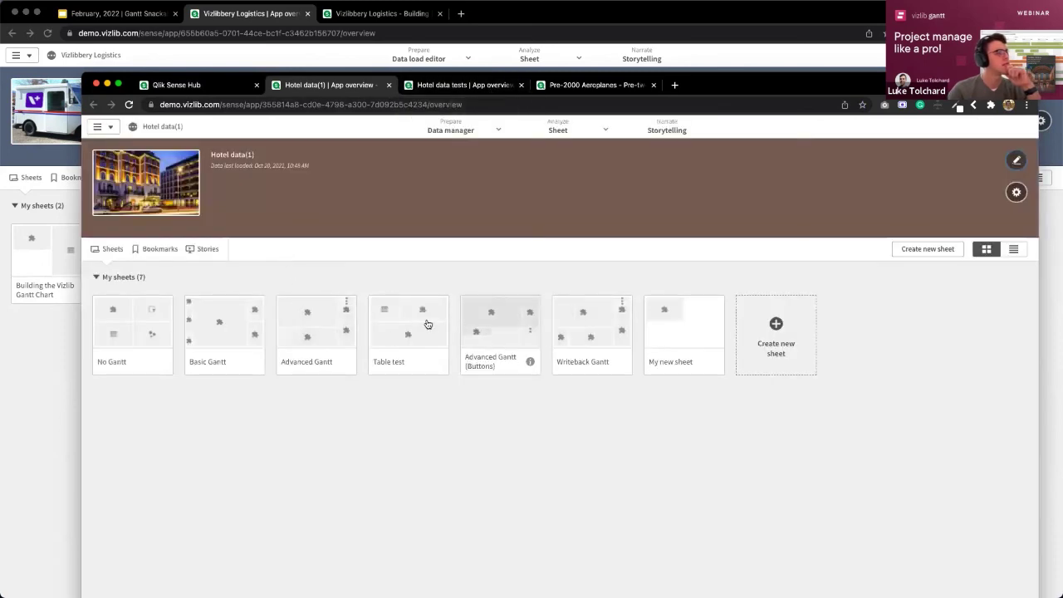
Open the Advanced Gantt sheet of Hotel data(1) and inspect its Holiday Season event around January 2017.
click(306, 324)
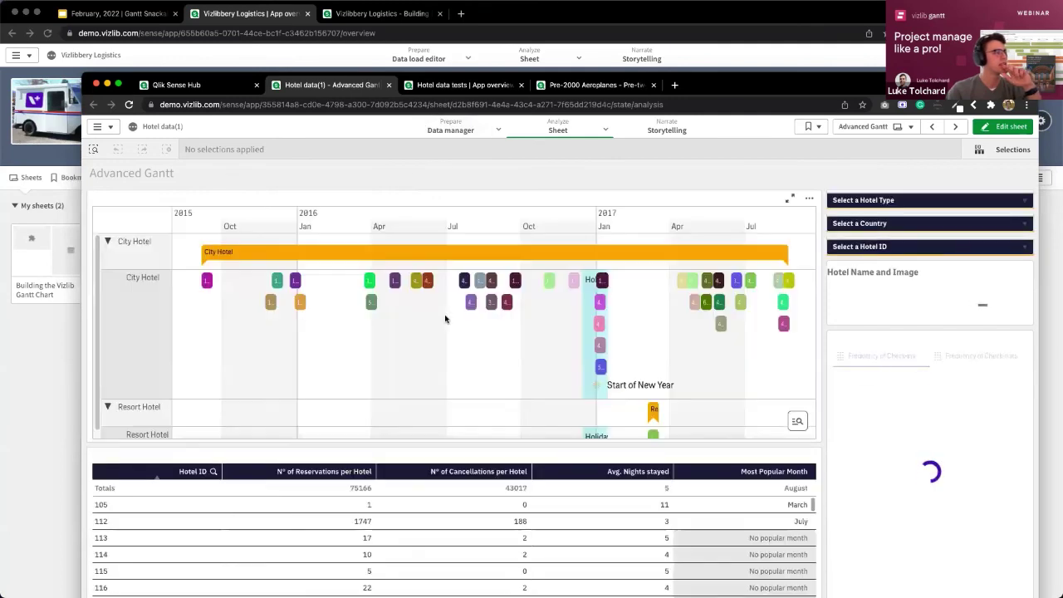
scroll(658, 331, up, 5)
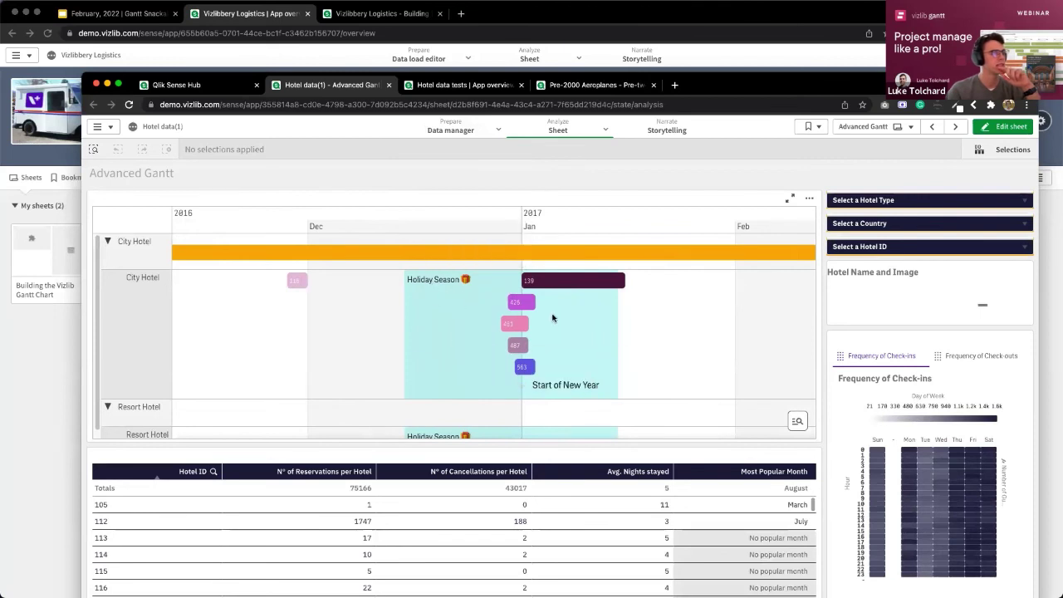
scroll(553, 318, down, 5)
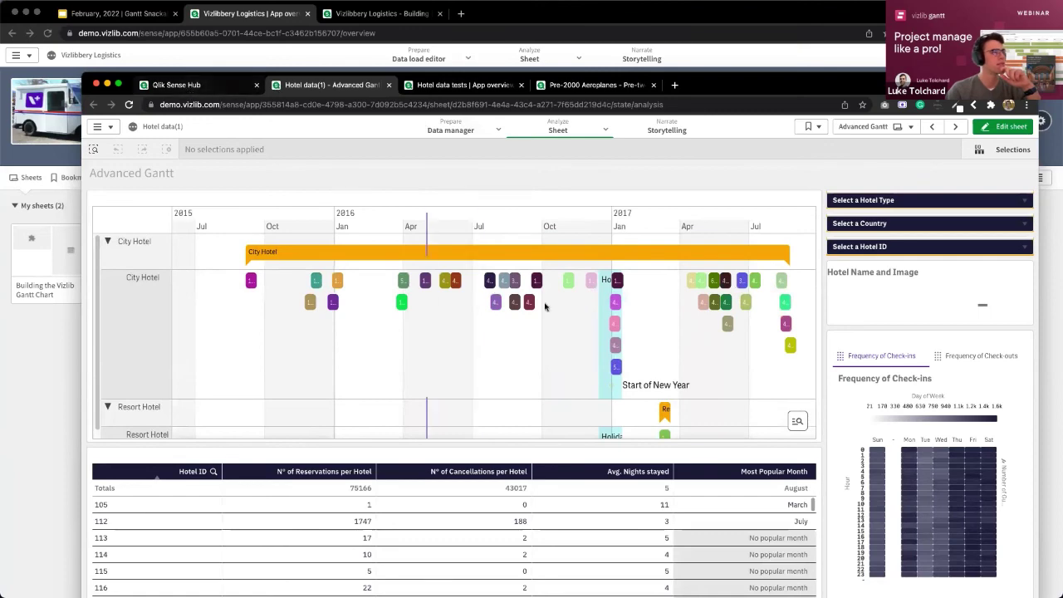
Switch to the Pre-2000 Aeroplanes app and browse its Gantt timeline back to late 1966.
click(597, 85)
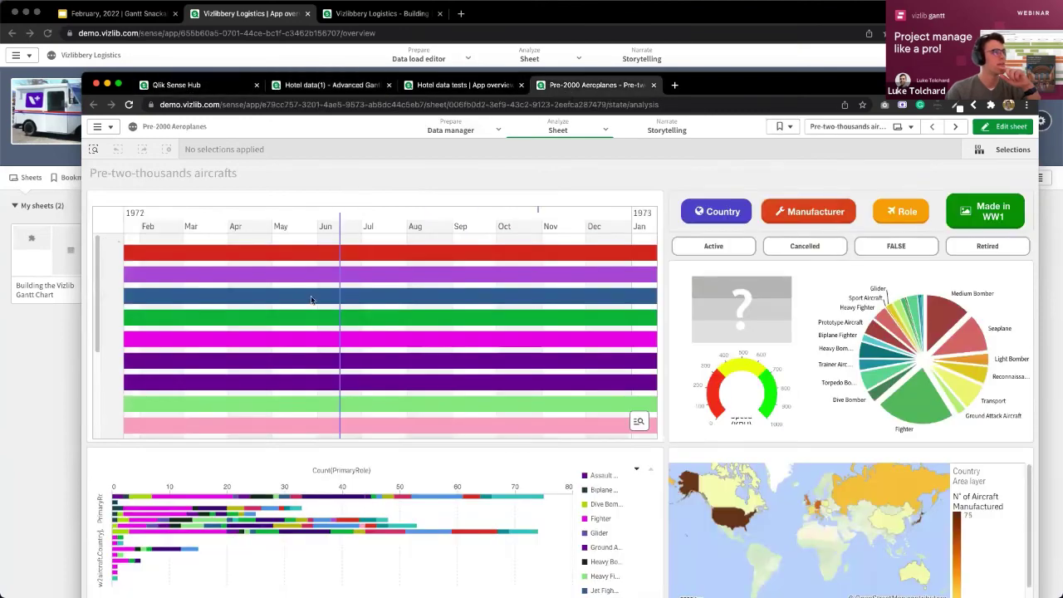
scroll(312, 299, left, 10)
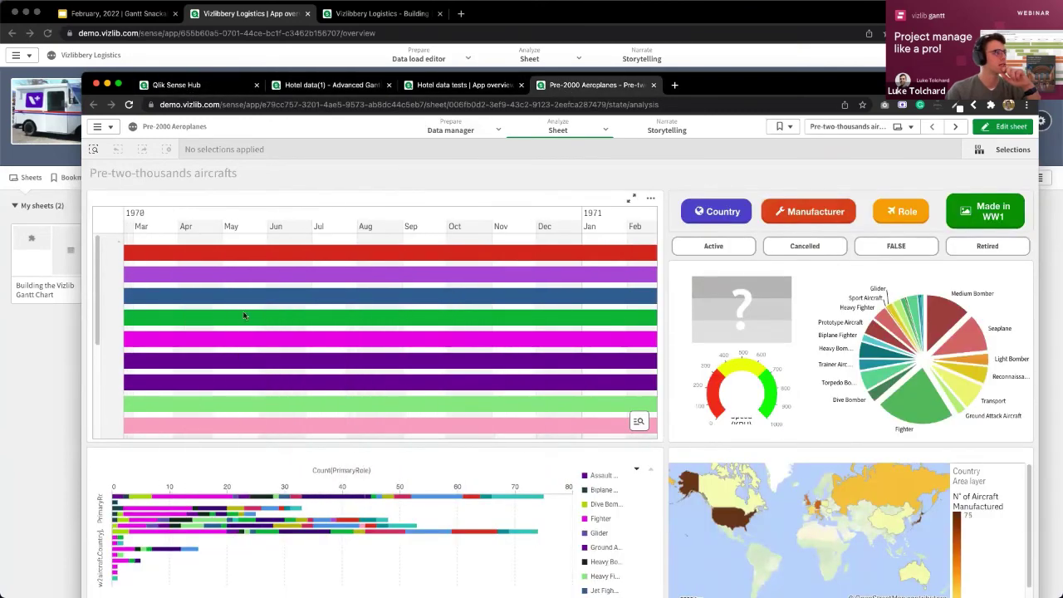
scroll(245, 316, left, 15)
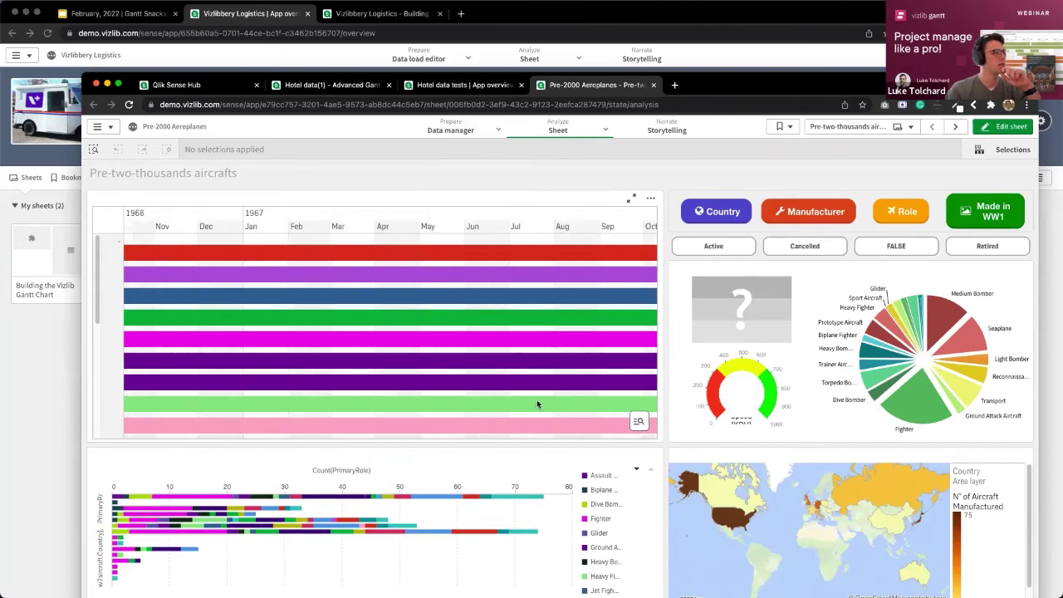
scroll(482, 355, left, 2)
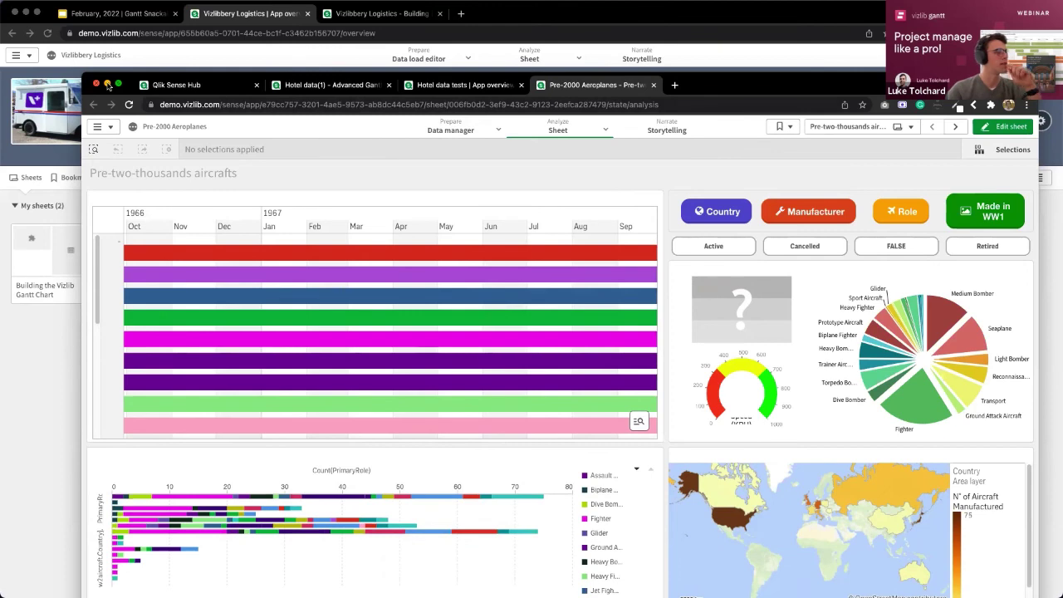
Minimise the second browser window, open the Building the Vizlib Gantt Chart sheet, and view its Gantt chart full screen before restoring it.
click(107, 85)
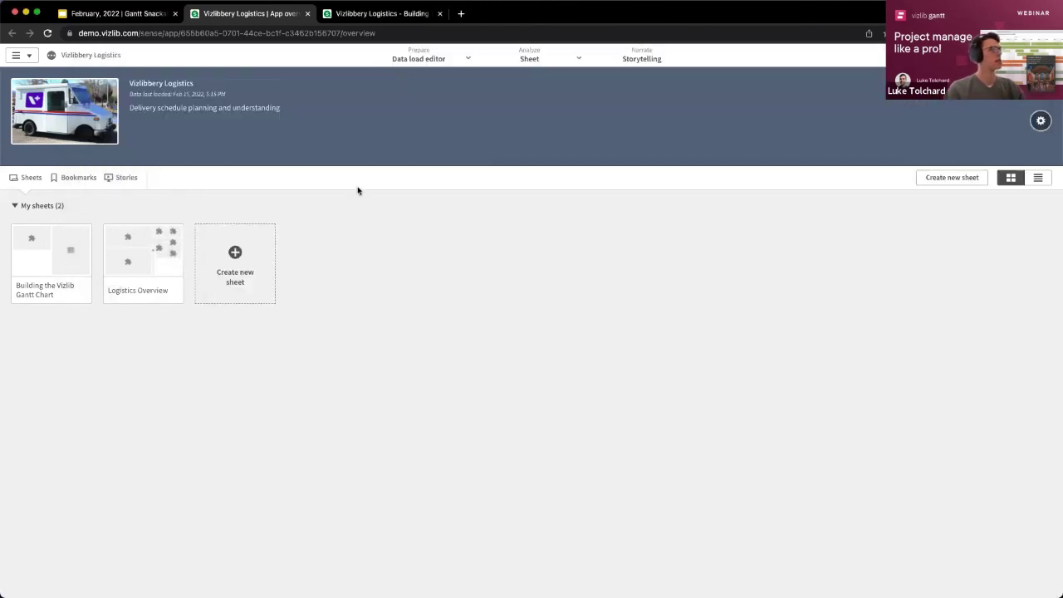
click(45, 271)
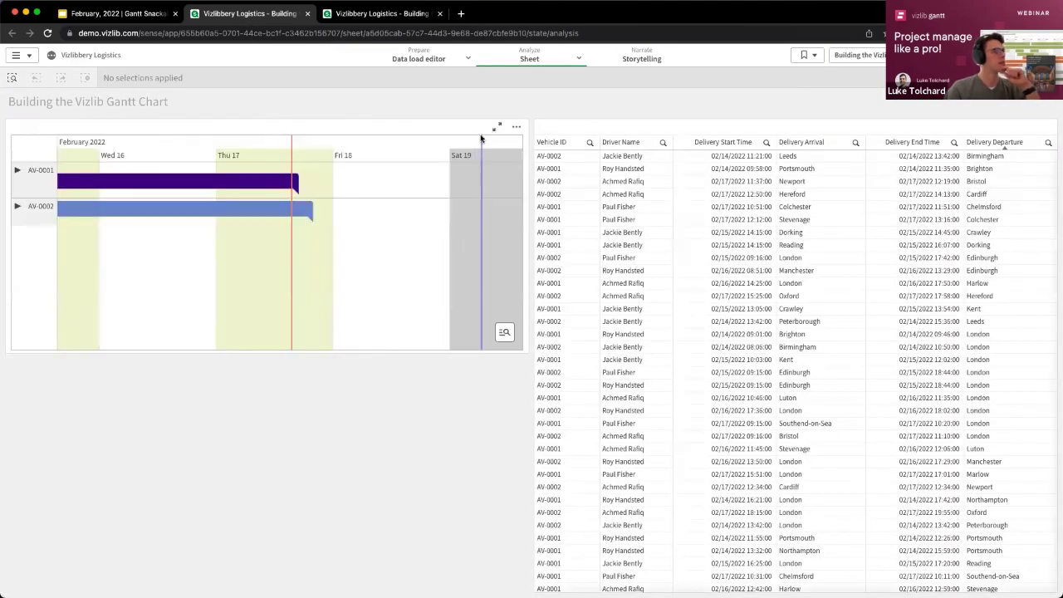
click(493, 128)
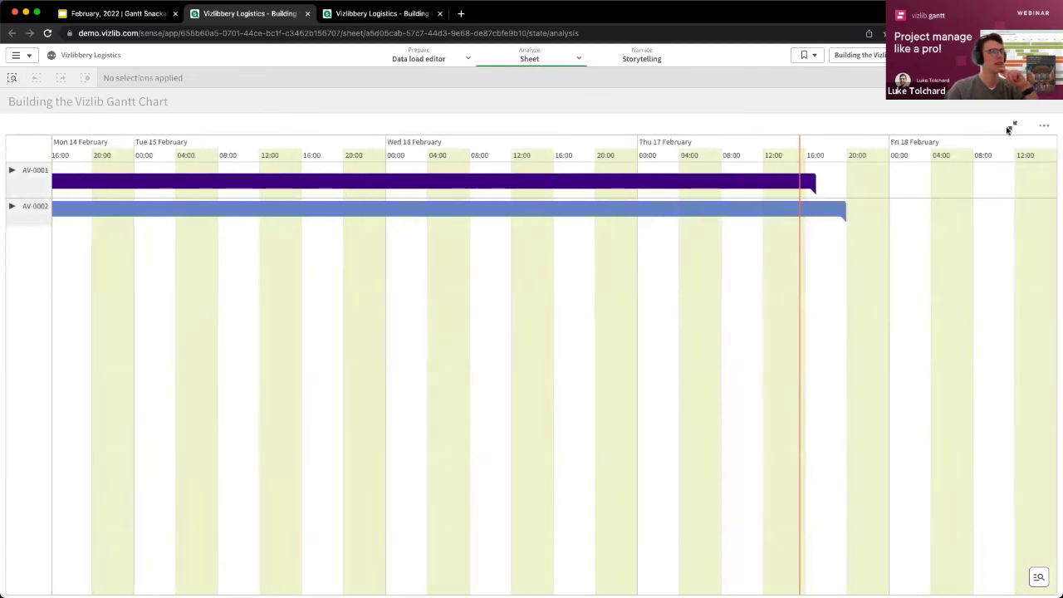
click(1012, 125)
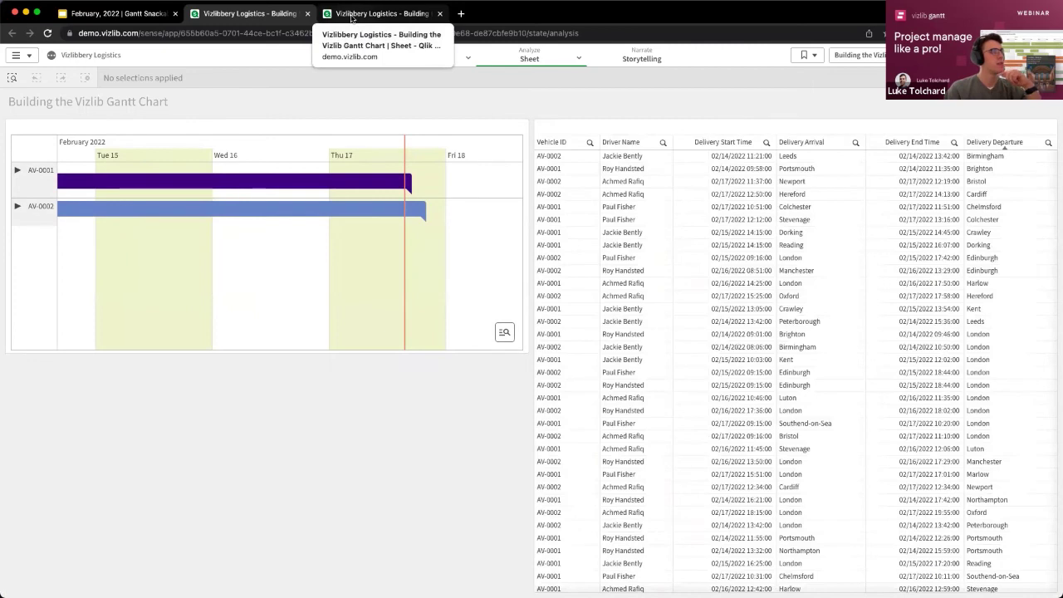
Open the Logistics Overview sheet in the other Vizlibbery Logistics tab and inspect the delivery information for AV-0001 deliveries 14 to 11.
click(351, 17)
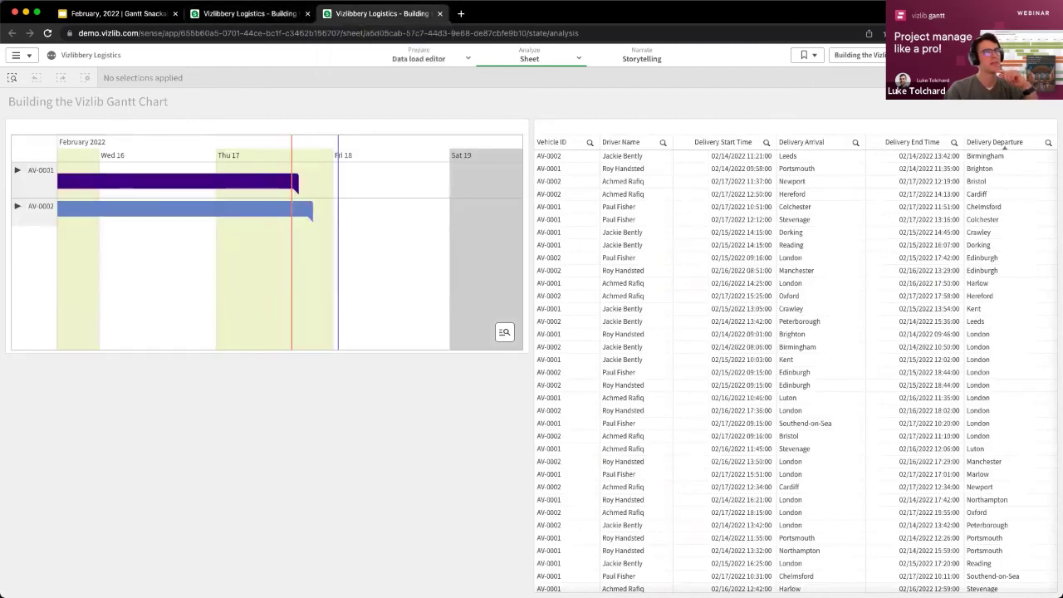
click(1022, 55)
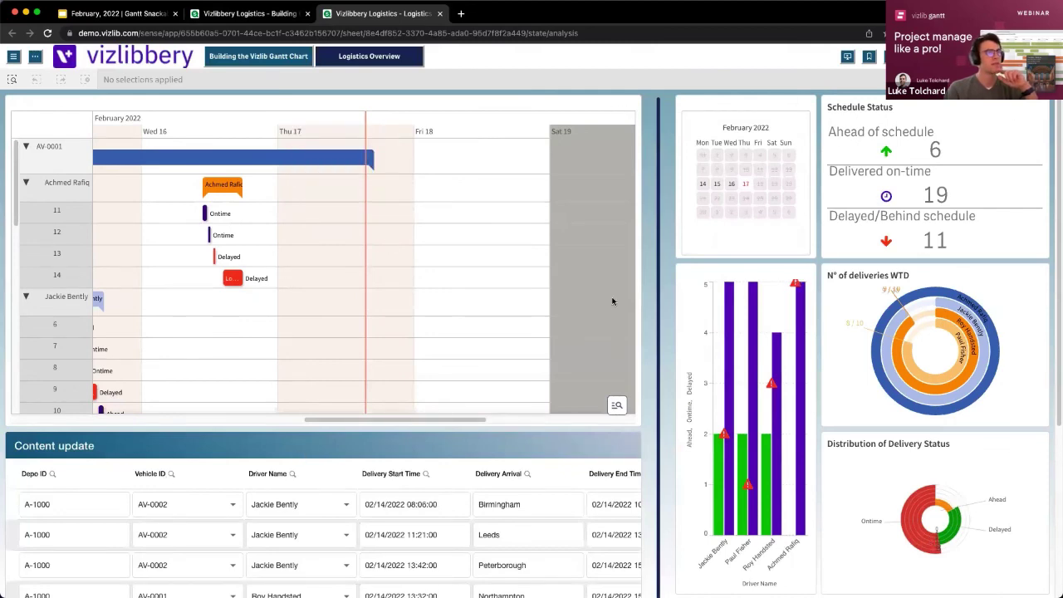
drag(275, 258, 359, 245)
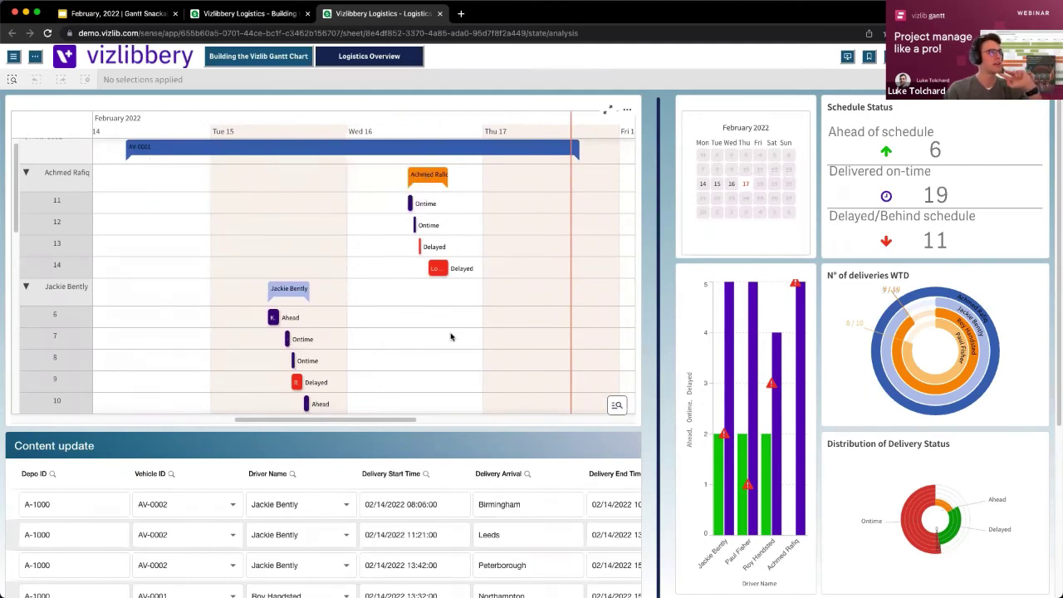
drag(505, 277, 443, 287)
mouse_move(375, 280)
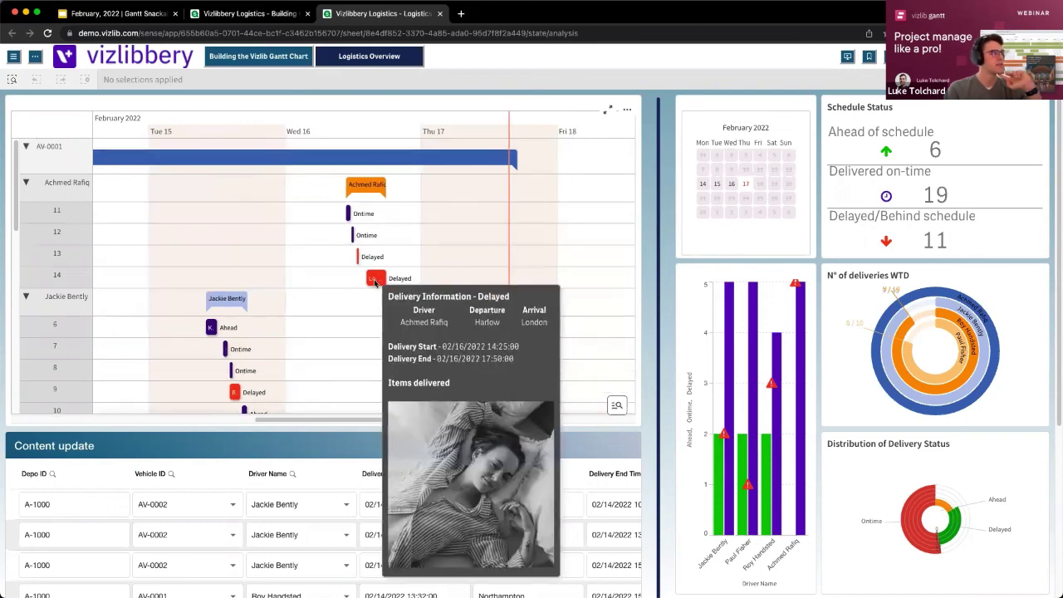
mouse_move(362, 255)
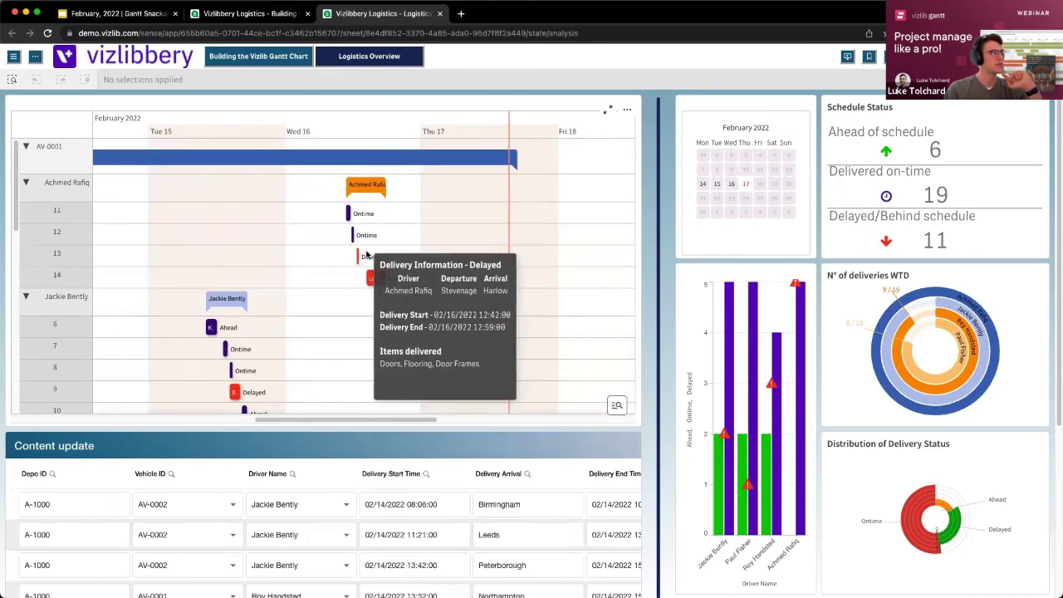
mouse_move(352, 237)
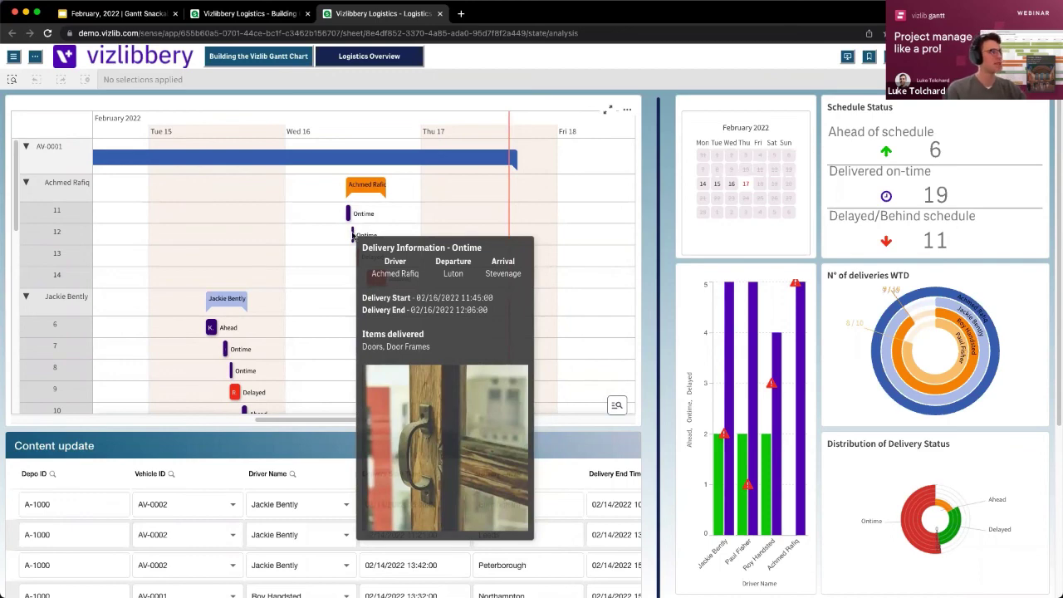
mouse_move(350, 217)
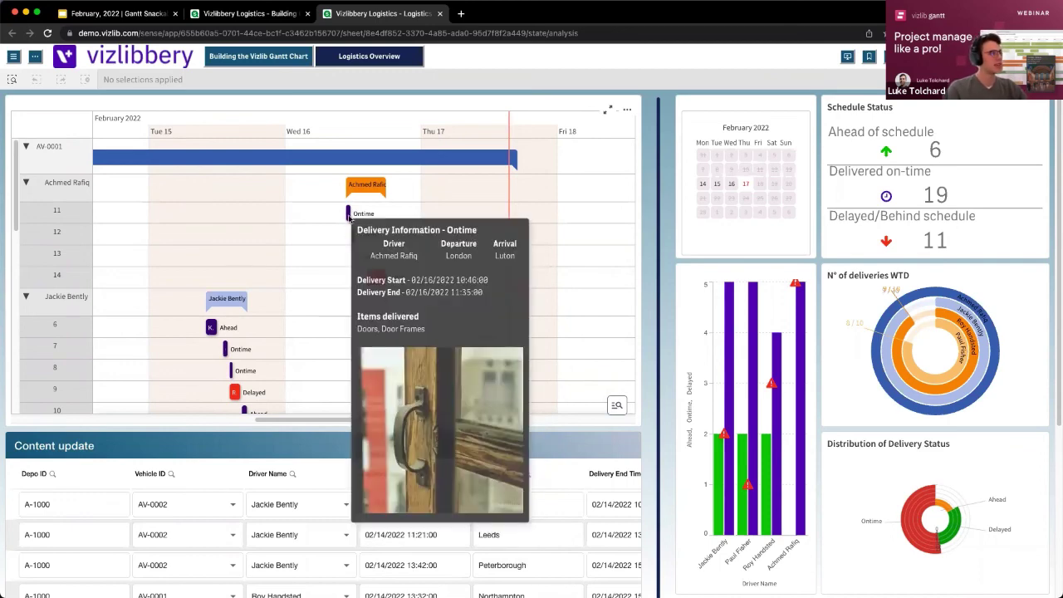
Browse the Gantt rows down to AV-0001 deliveries 15 to 20 and examine the weekly number-of-deliveries chart.
scroll(264, 314, down, 1)
scroll(263, 314, left, 2)
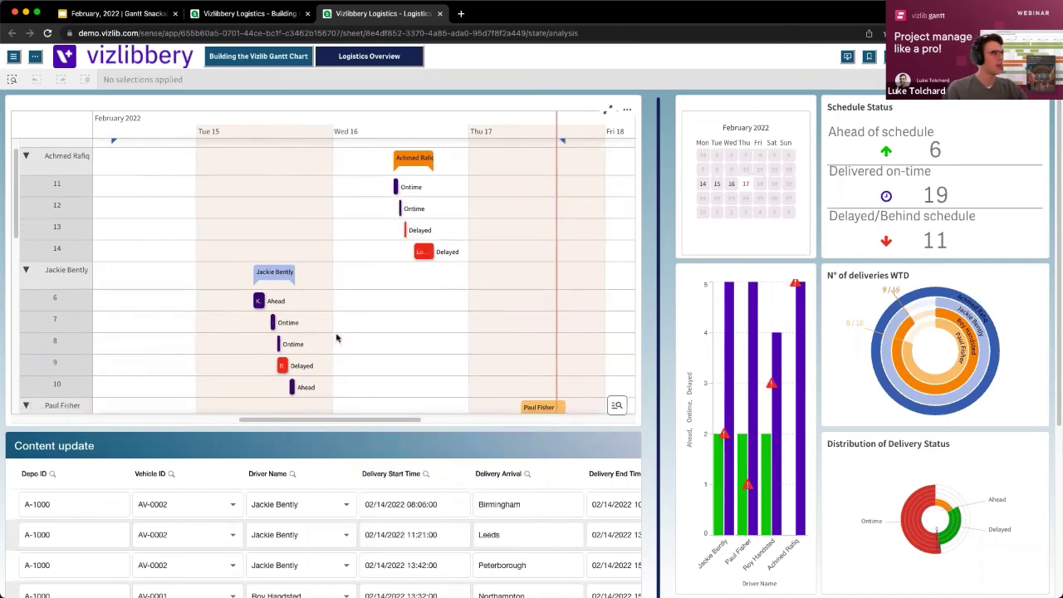
scroll(337, 297, down, 5)
scroll(236, 264, right, 2)
mouse_move(235, 230)
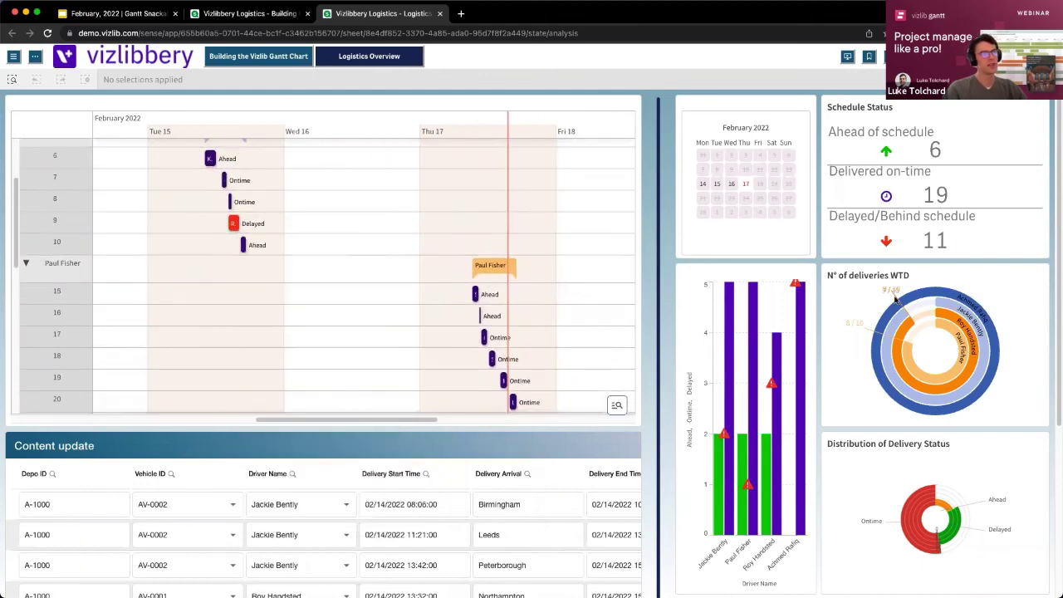
mouse_move(951, 299)
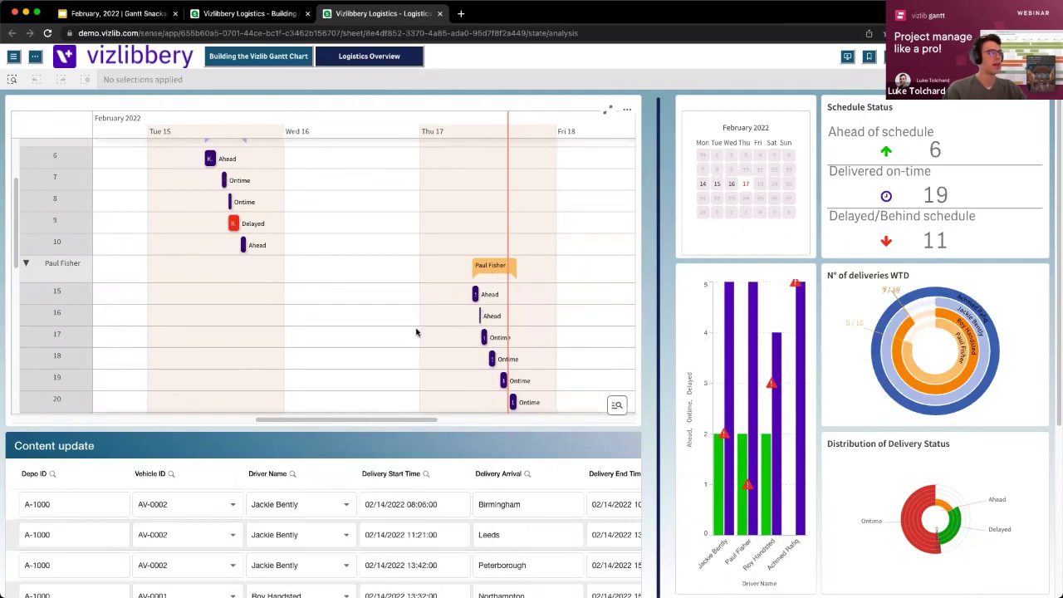
Browse the Gantt chart down to vehicle AV-0002, widening the timeline to cover 10 to 22 February.
scroll(382, 287, down, 3)
scroll(389, 307, up, 1)
scroll(395, 314, down, 3)
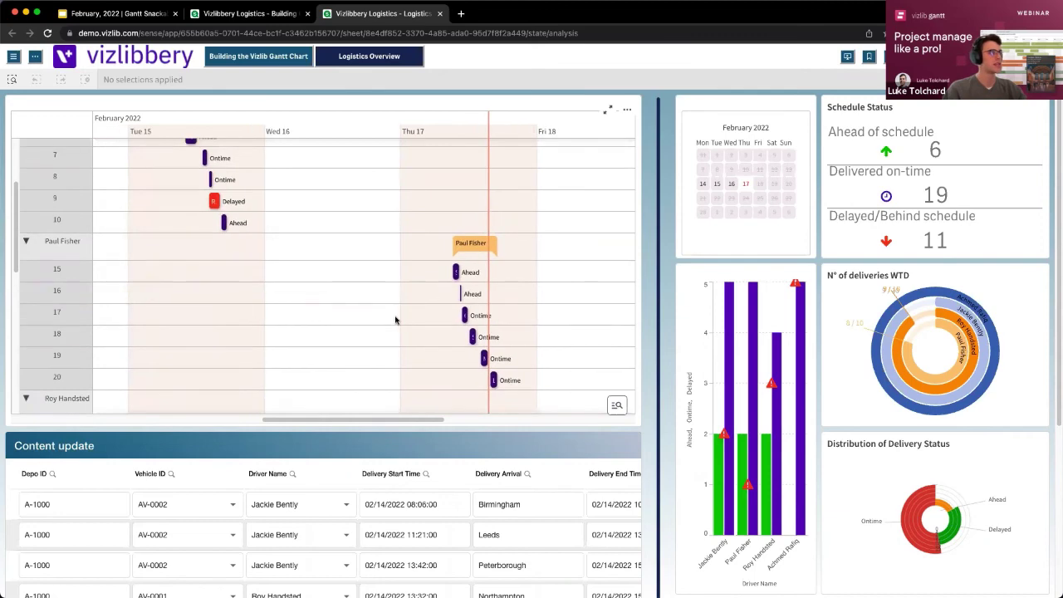
scroll(391, 307, down, 5)
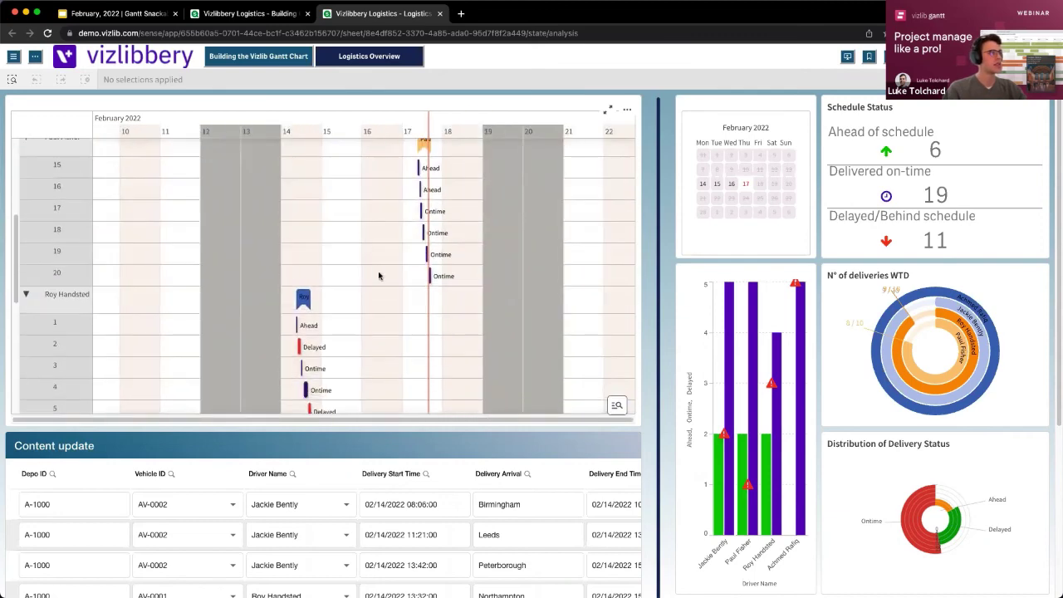
scroll(413, 299, down, 2)
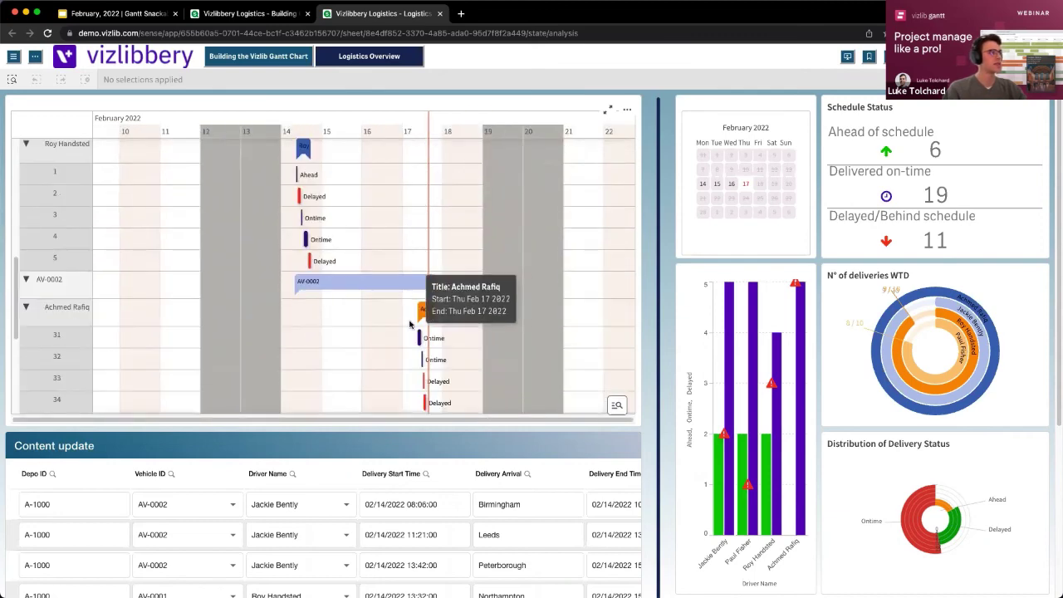
scroll(401, 286, down, 1)
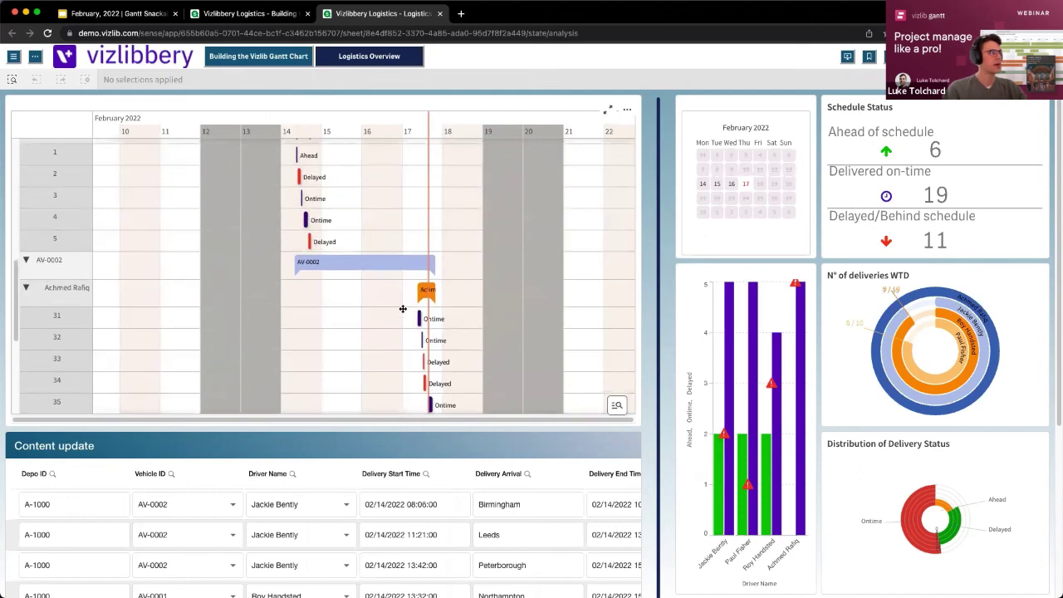
Narrow the timeline around Thursday 17 February and inspect the delivery information for AV-0002 delivery 35.
scroll(401, 290, up, 1)
scroll(403, 266, down, 1)
scroll(404, 331, up, 2)
scroll(437, 240, up, 2)
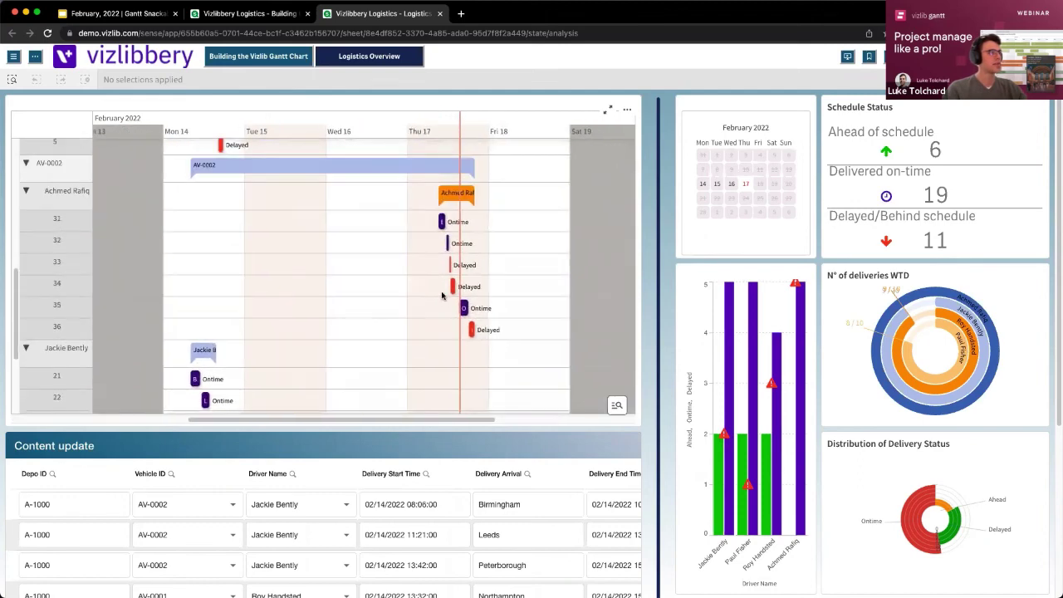
scroll(462, 283, up, 1)
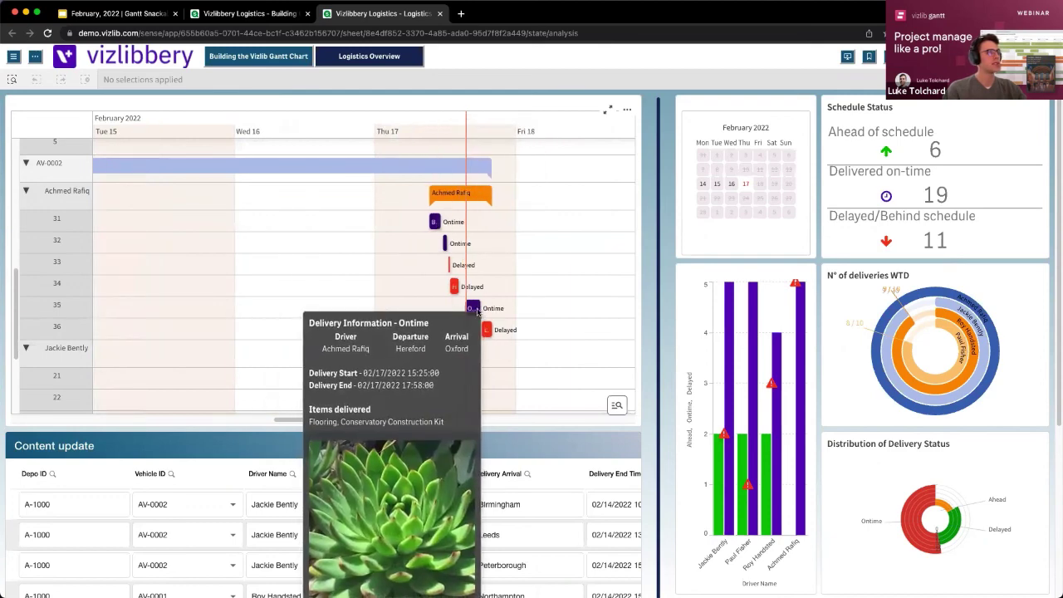
scroll(477, 314, up, 1)
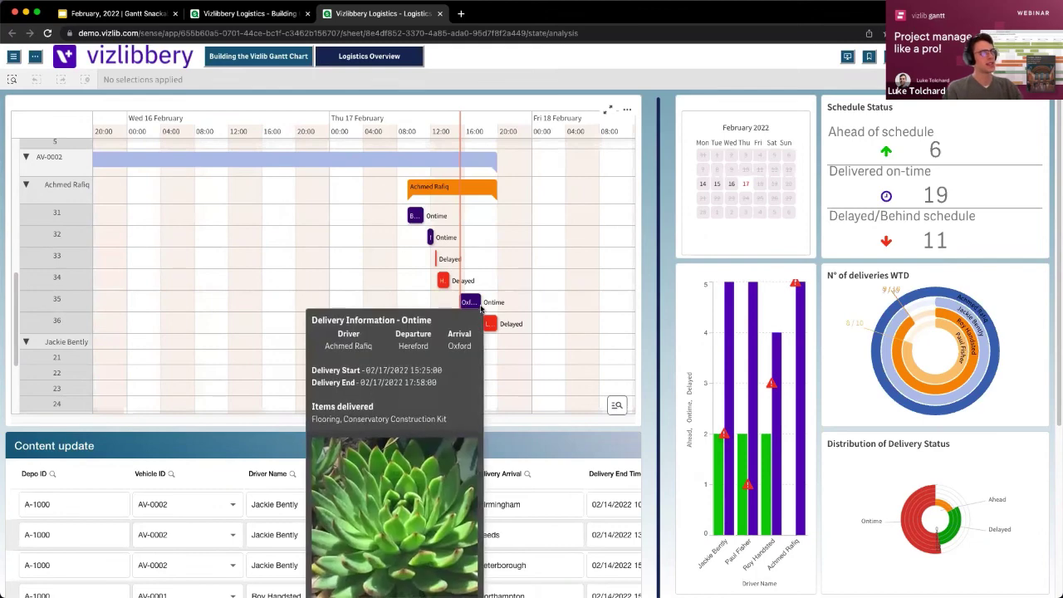
scroll(486, 324, up, 1)
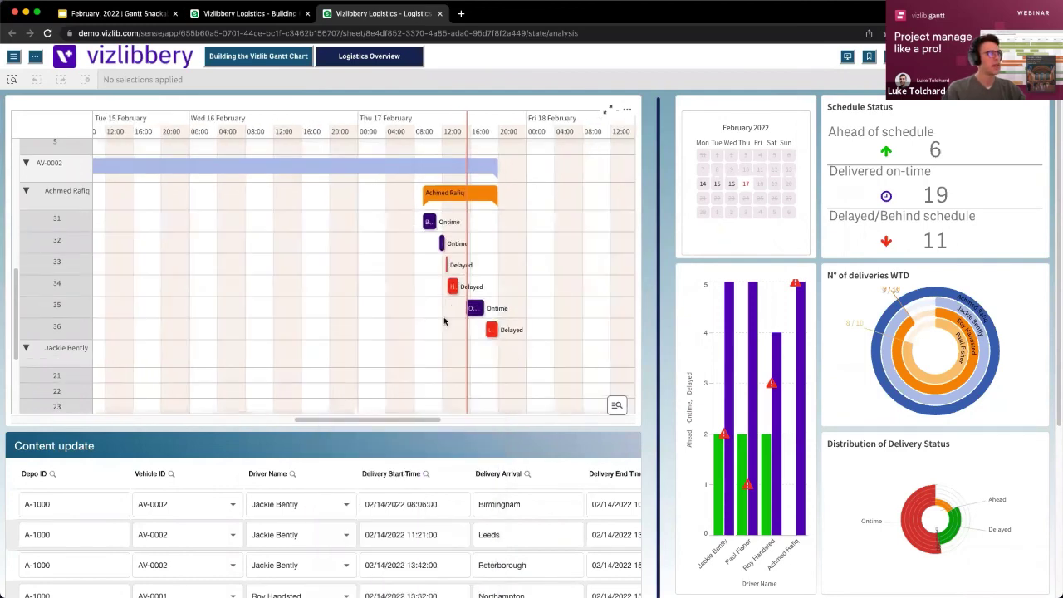
Widen the Gantt timeline again and browse between AV-0001 deliveries 1 to 5 and the AV-0002 schedule across the week.
scroll(498, 285, down, 3)
drag(364, 354, 360, 377)
scroll(360, 263, up, 1)
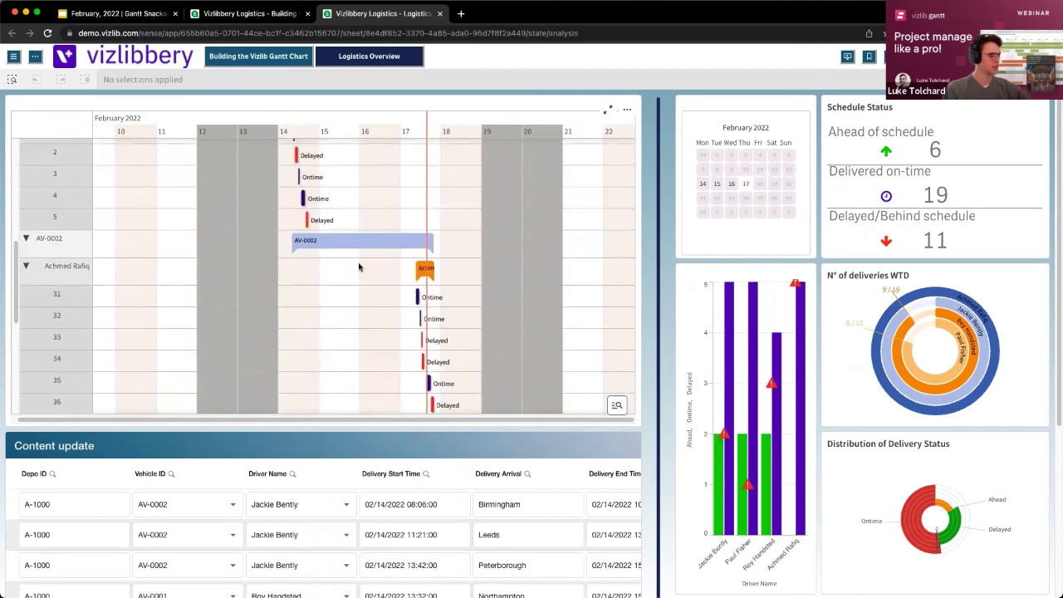
drag(358, 240, 356, 304)
scroll(388, 280, up, 2)
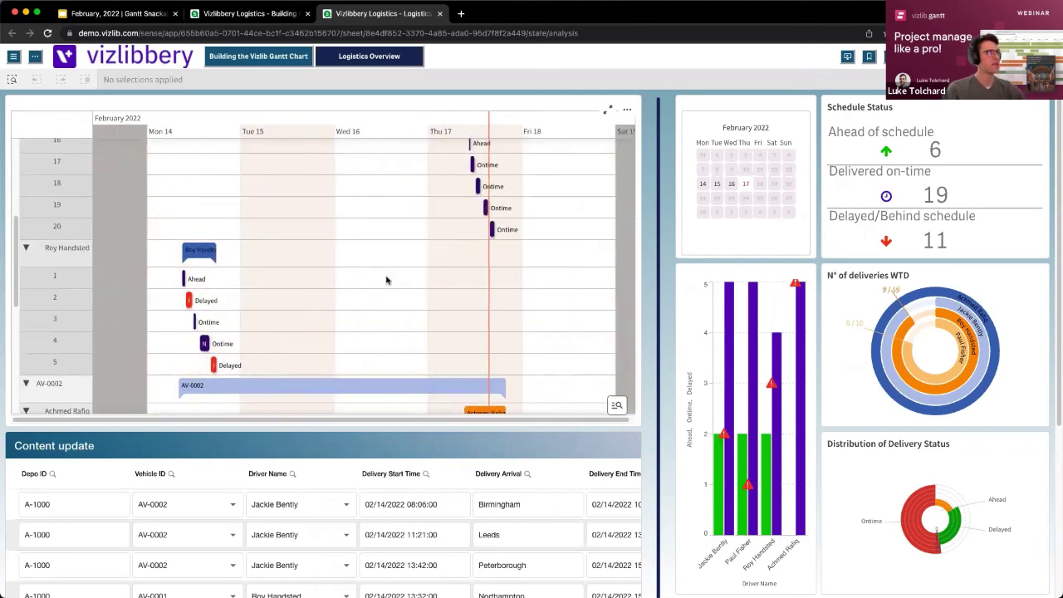
scroll(435, 277, up, 1)
scroll(435, 291, up, 1)
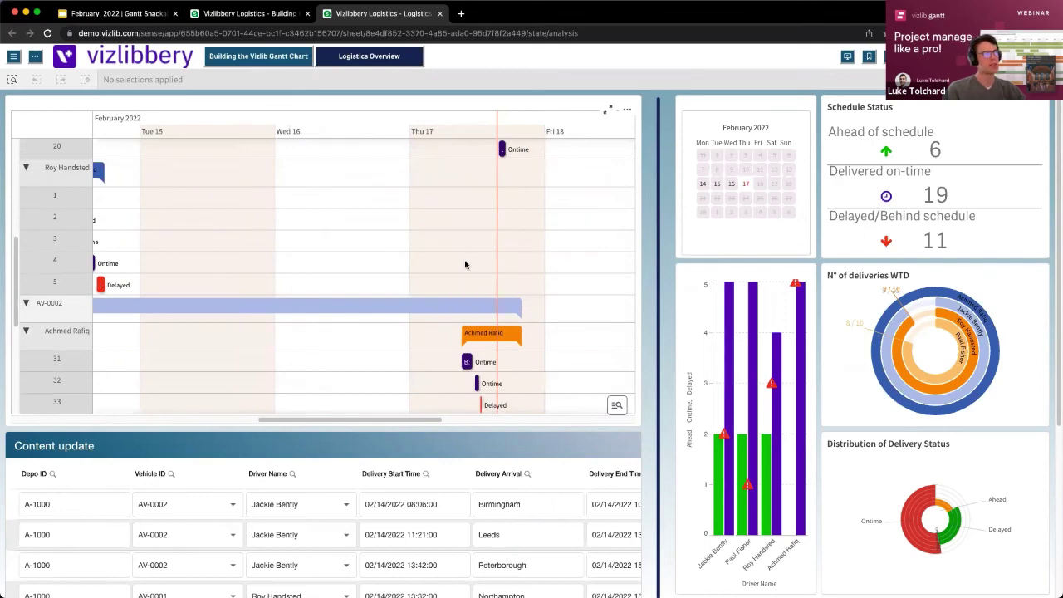
scroll(465, 264, down, 4)
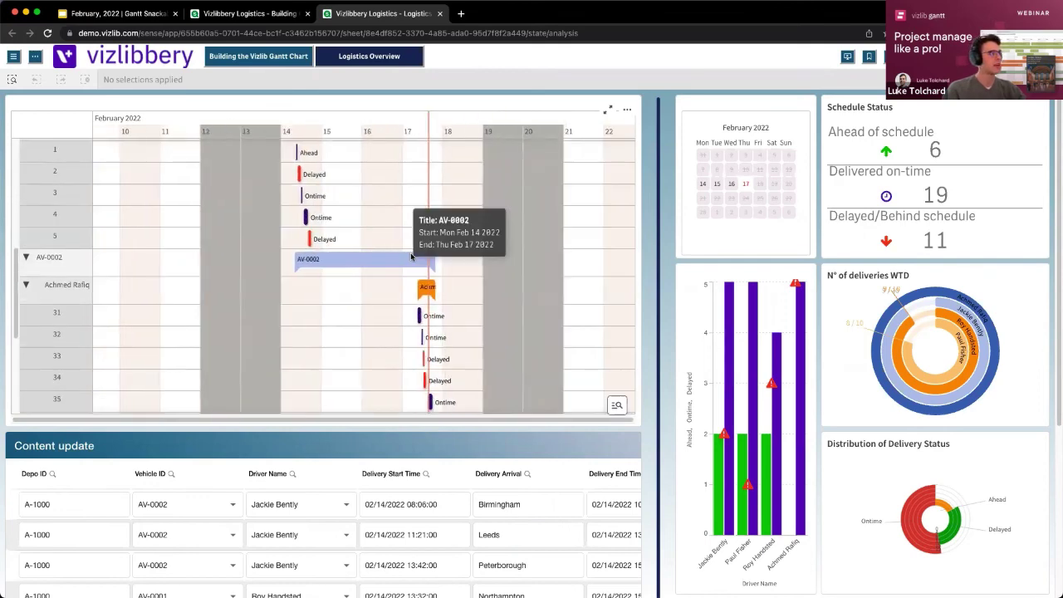
scroll(407, 256, up, 2)
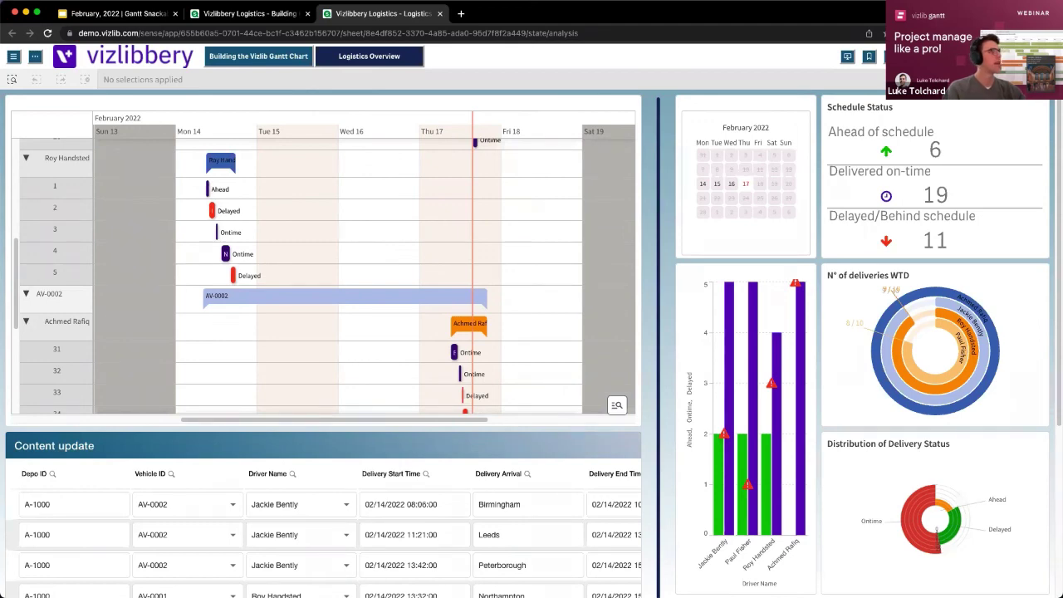
Switch to the Google Slides presentation and go to the "Book a personalised consultation" slide.
click(116, 13)
key(Down)
key(Down)
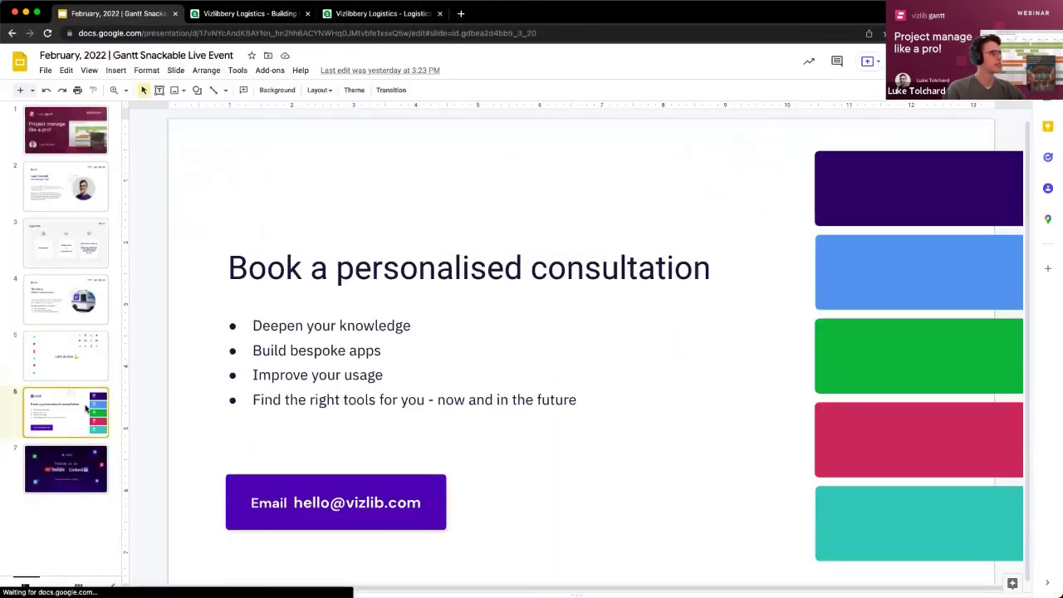